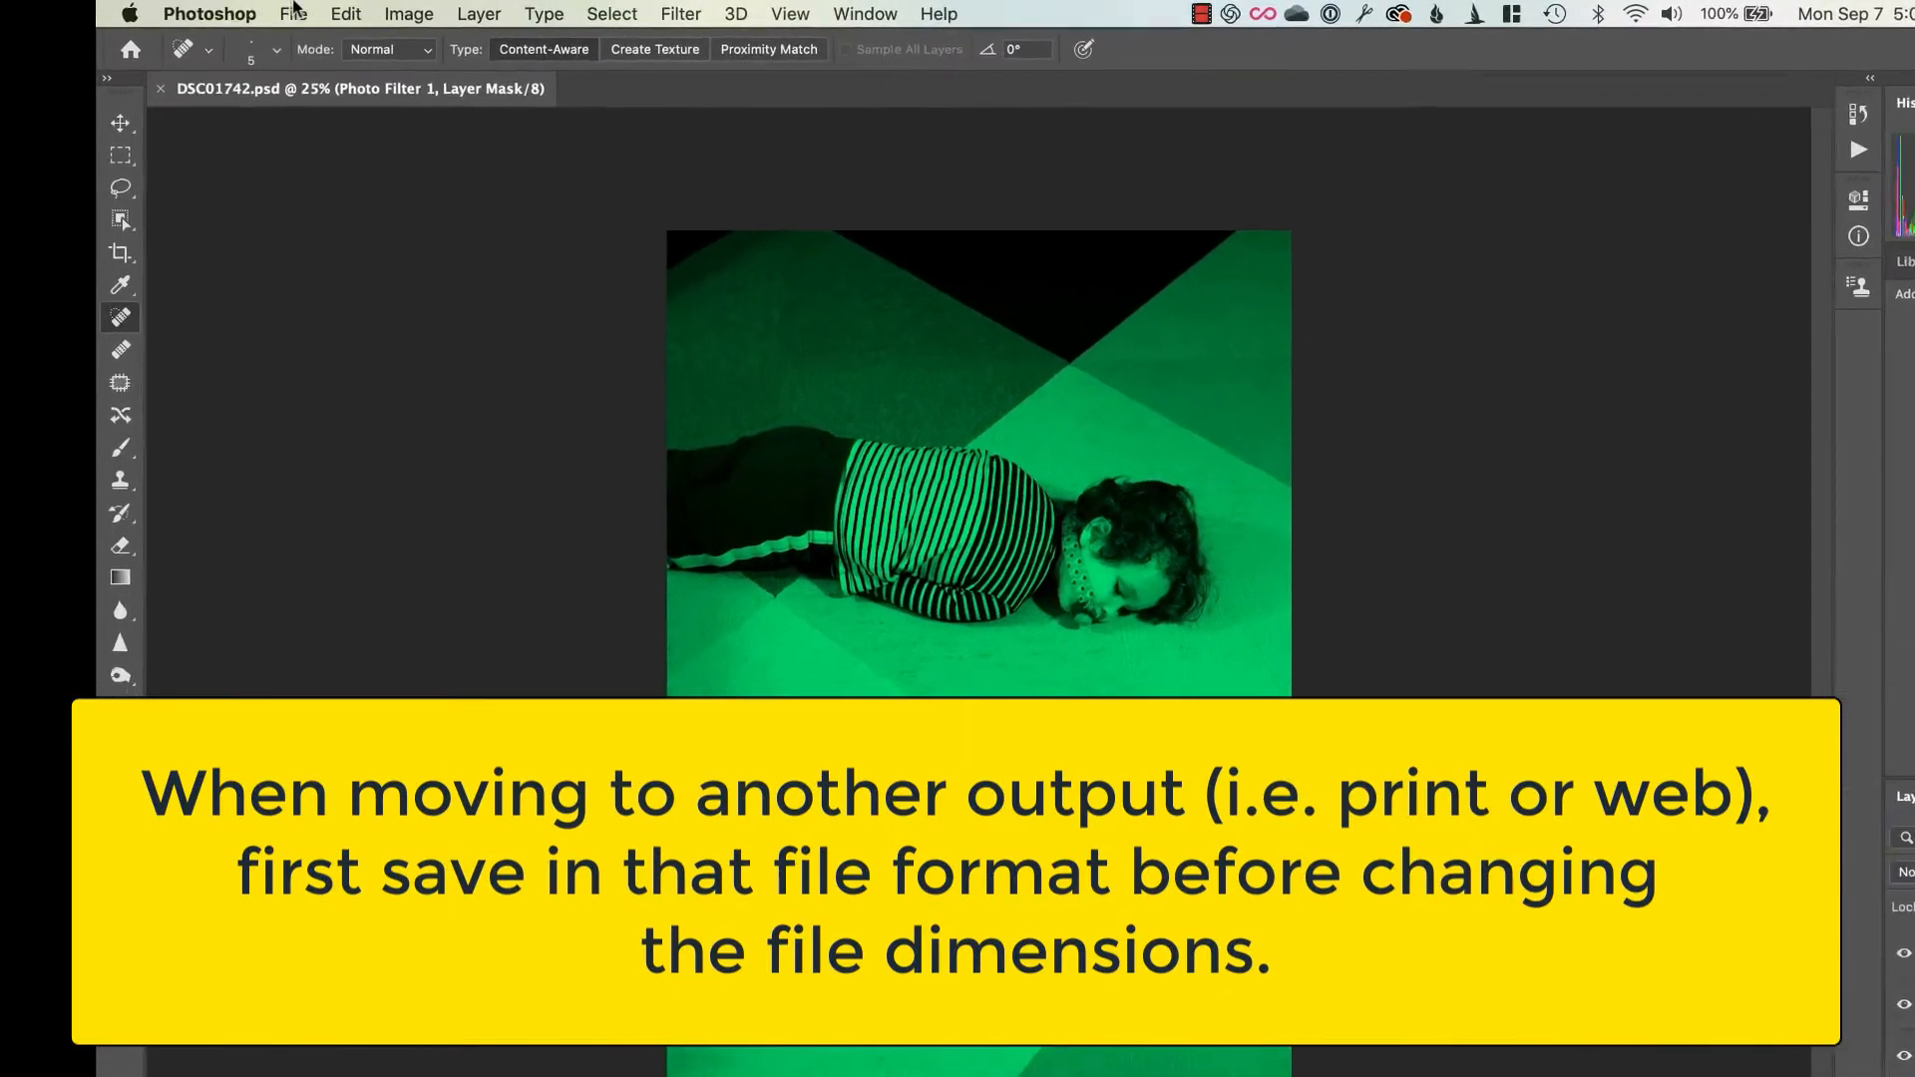
Save the image as the TIFF file DSC01742.tif in the TIFF PRINT folder, replacing the existing file, with layers included and no image compression
click(258, 11)
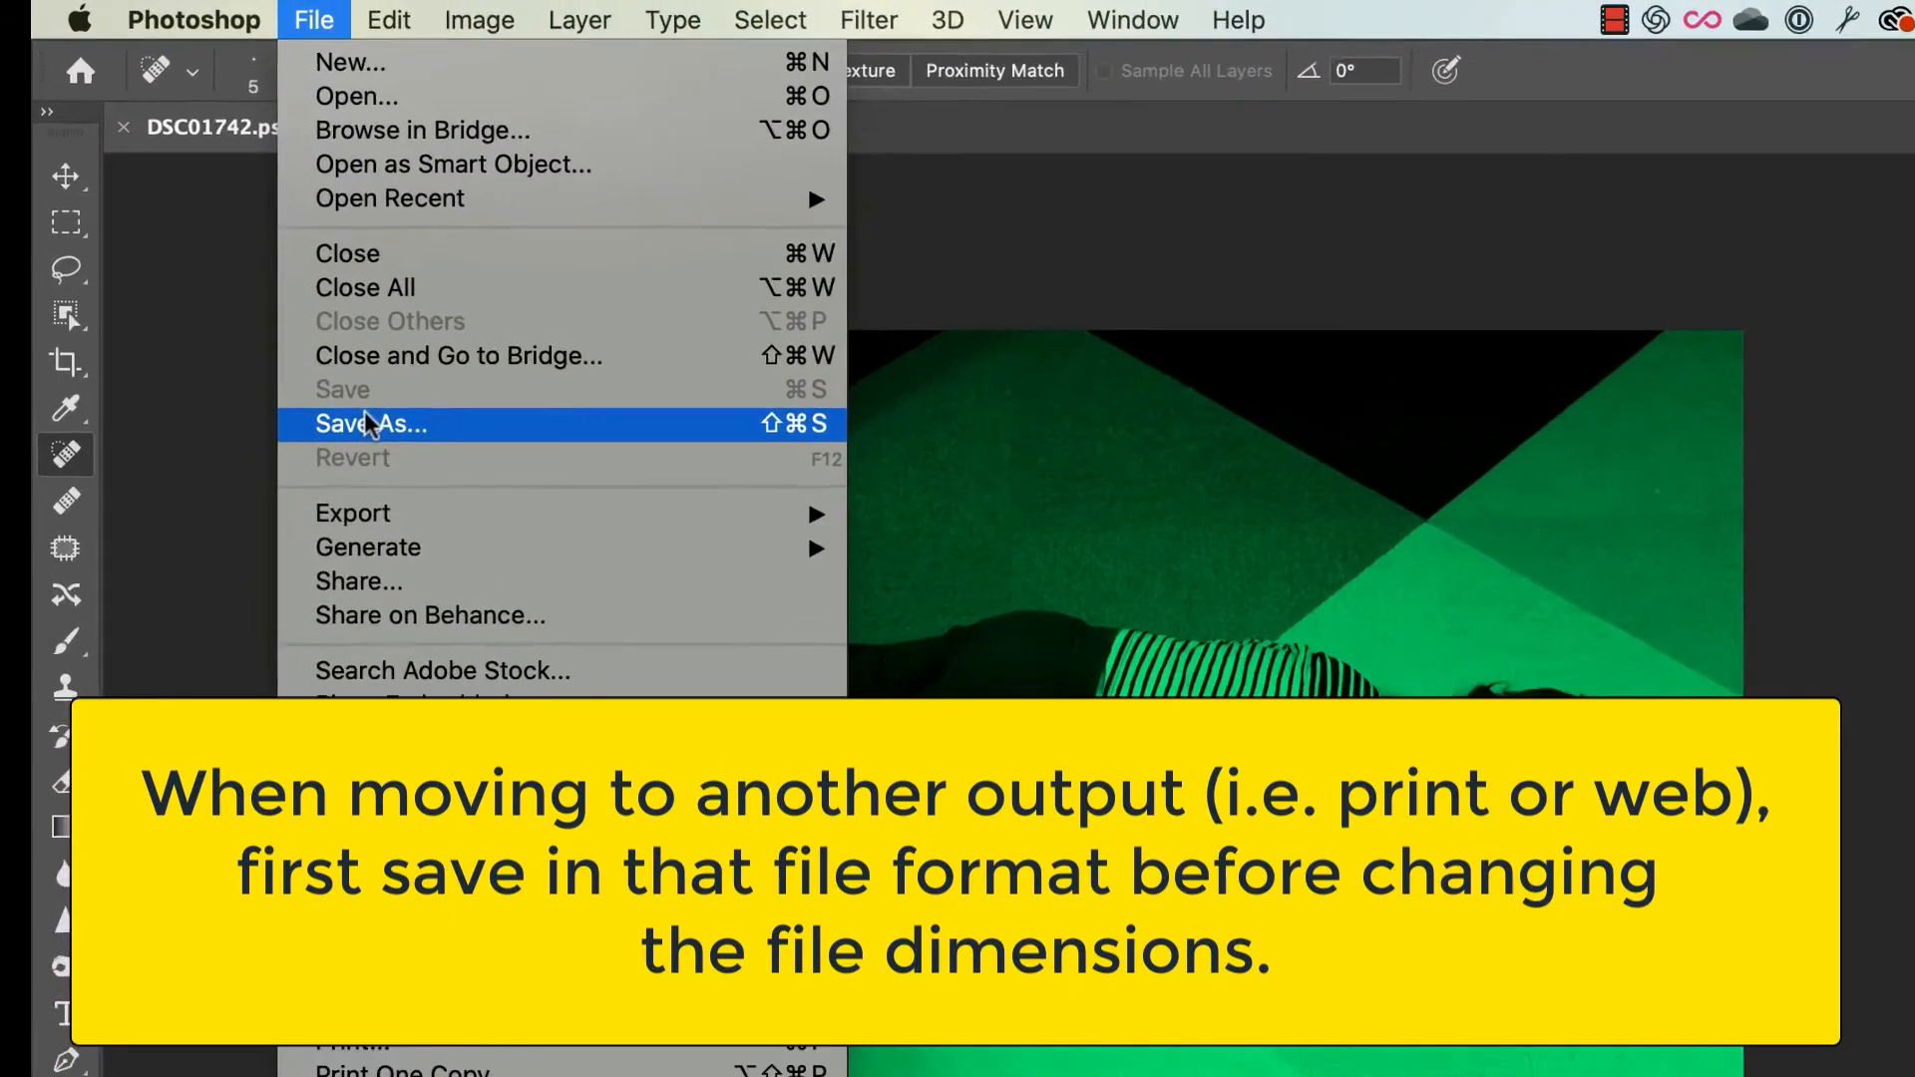
click(353, 320)
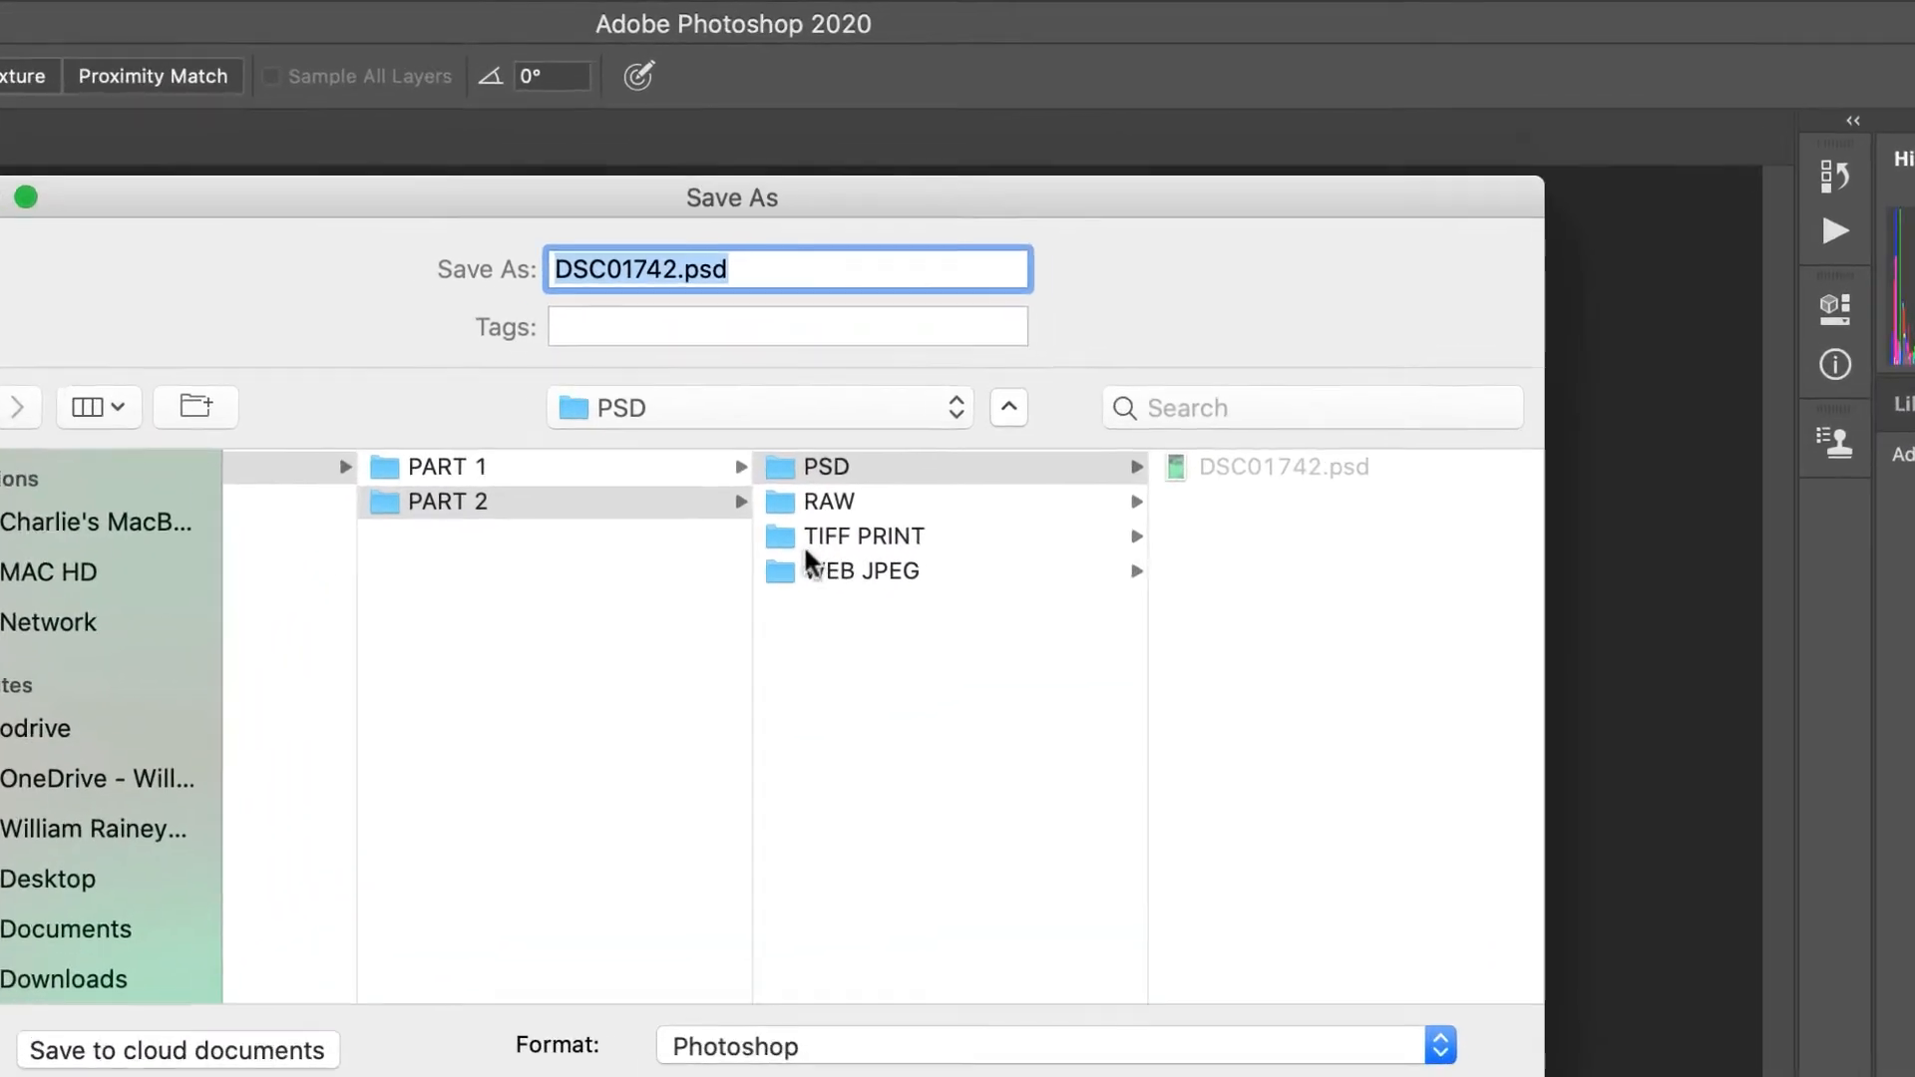
click(1015, 285)
click(836, 556)
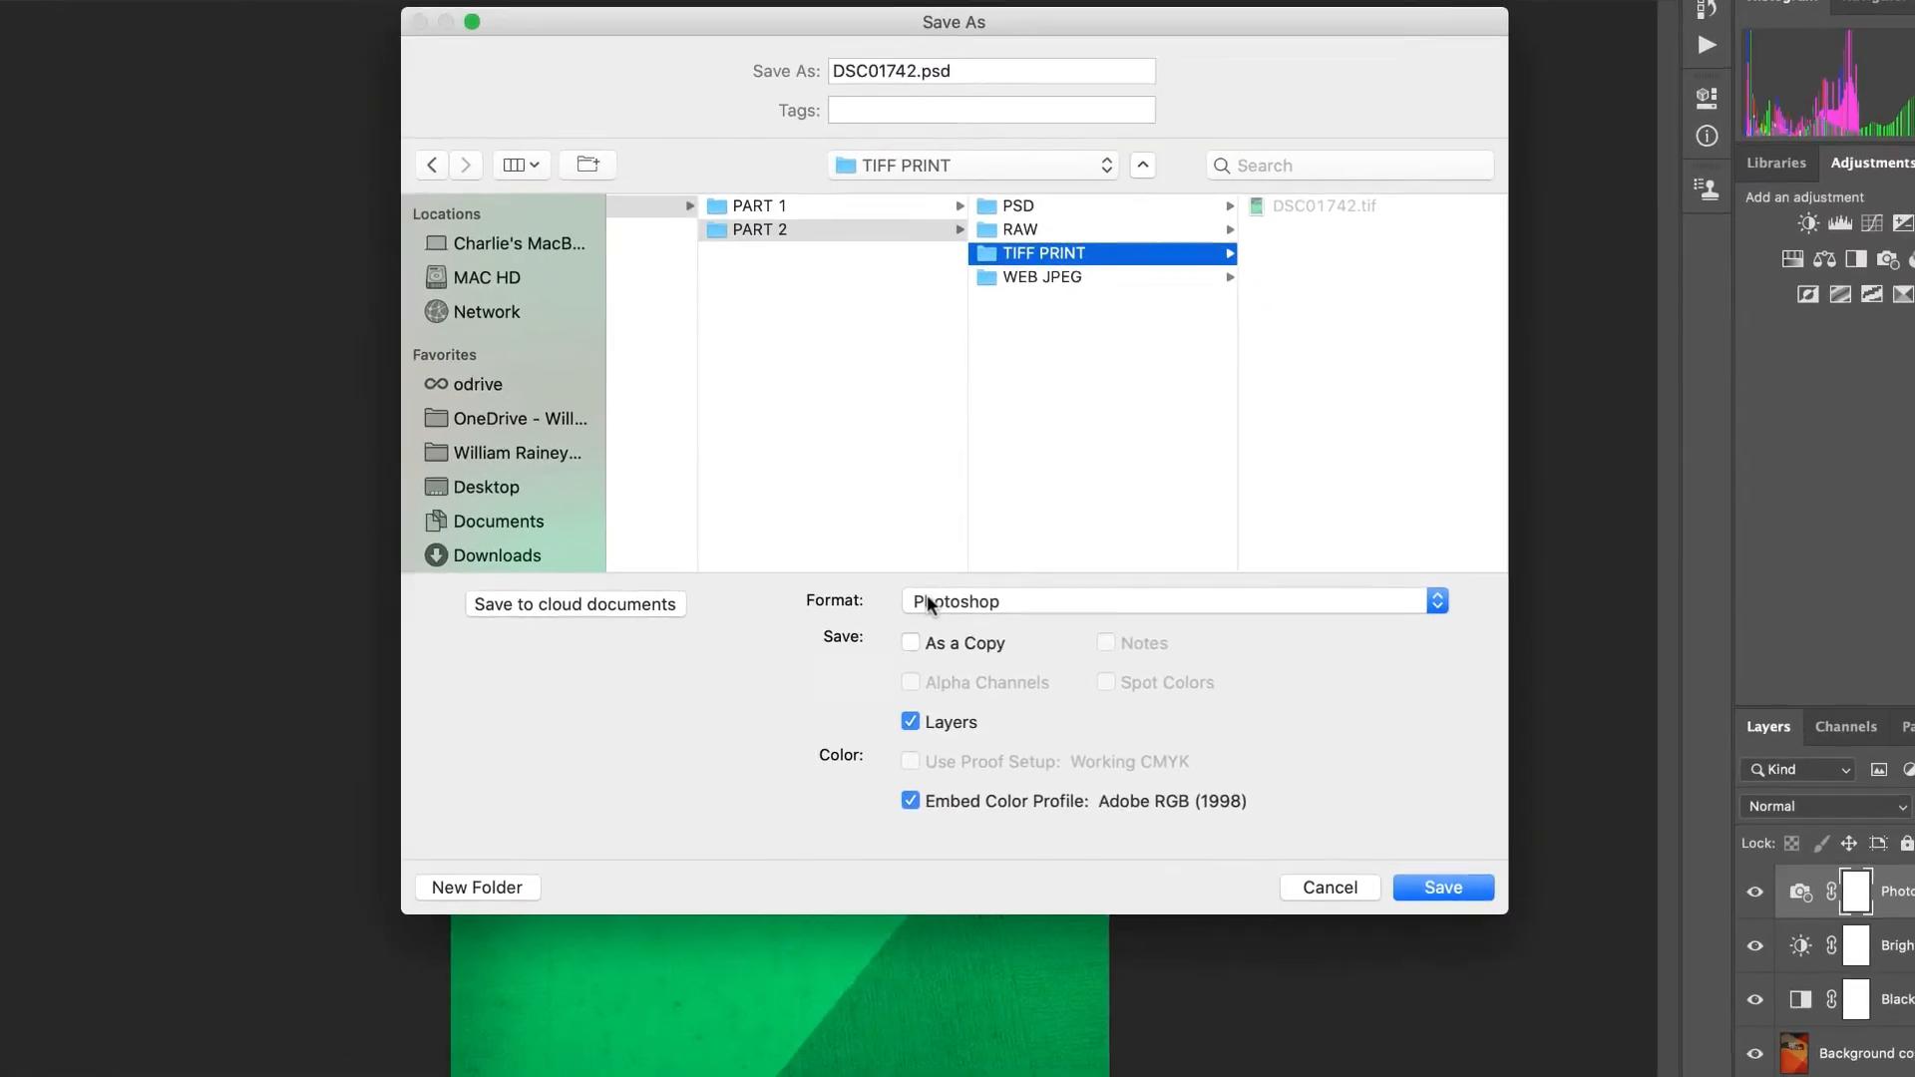
click(767, 900)
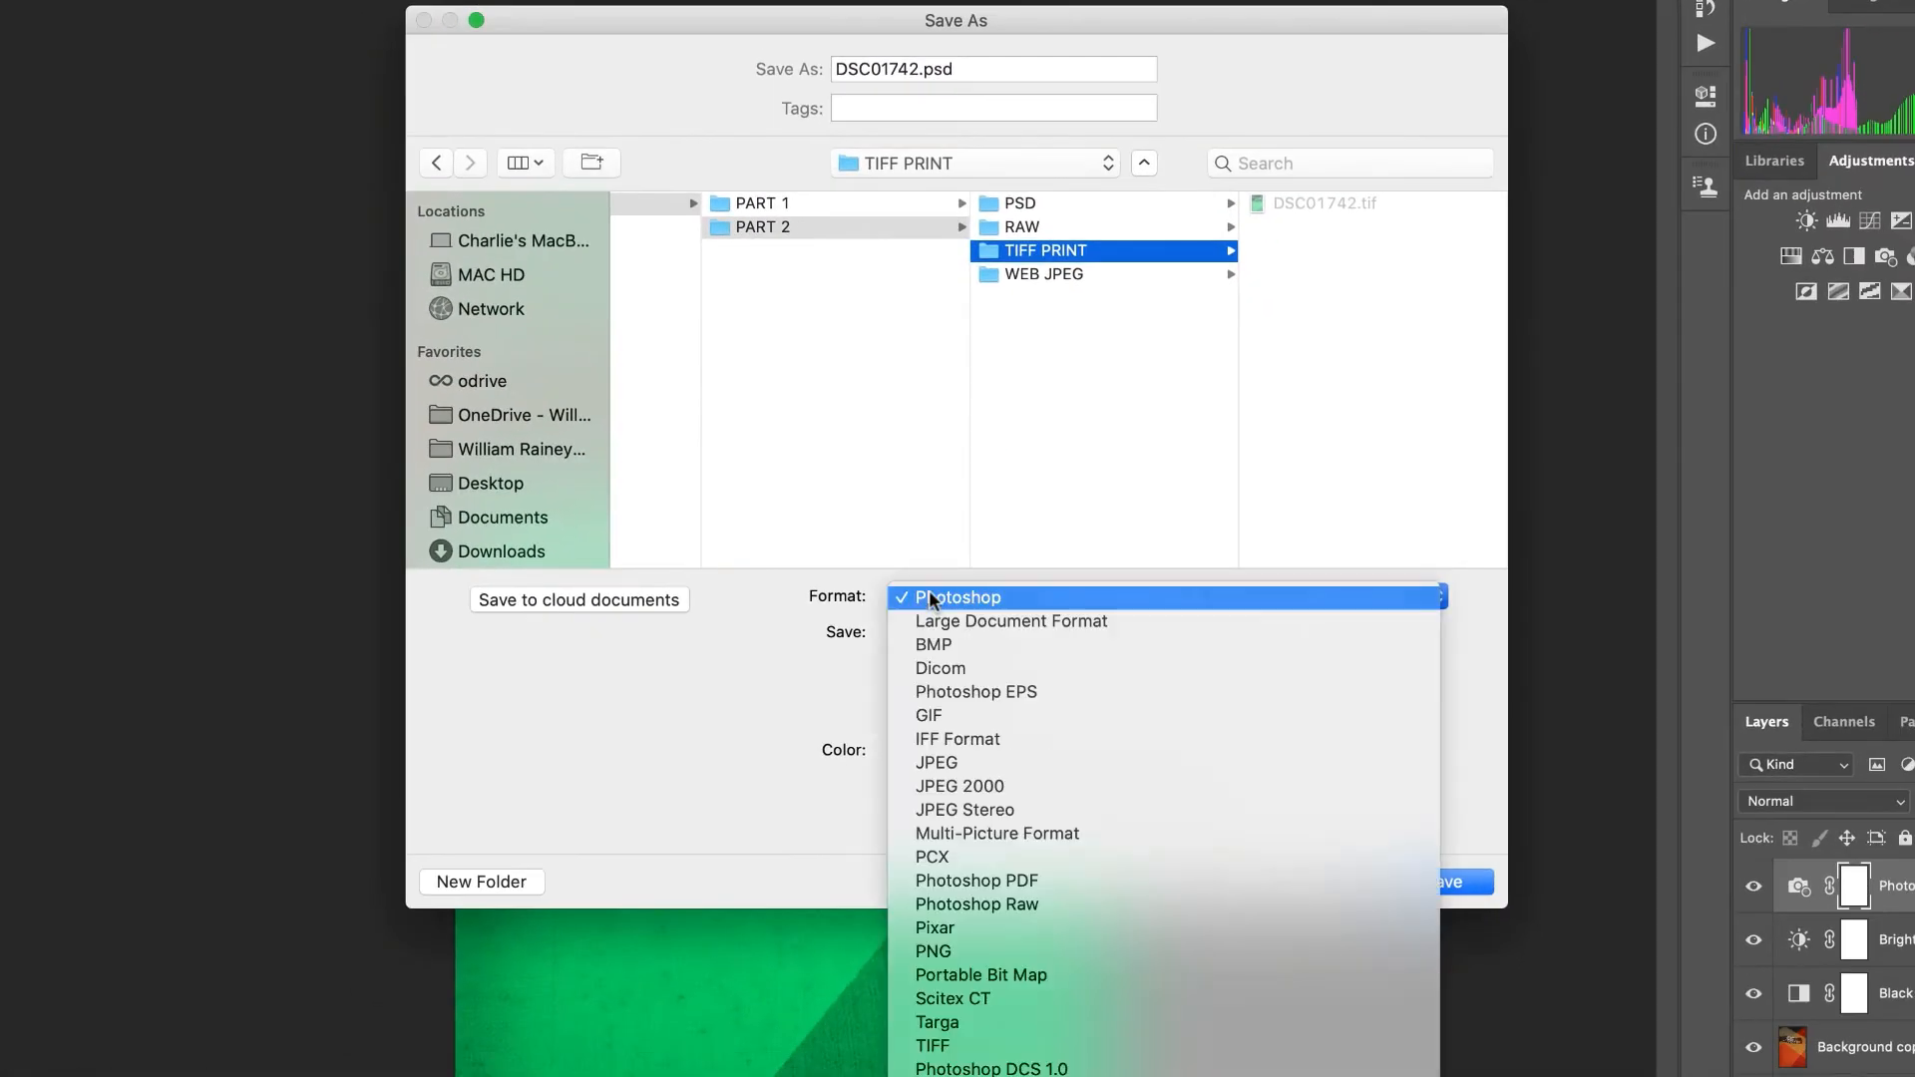
click(934, 1045)
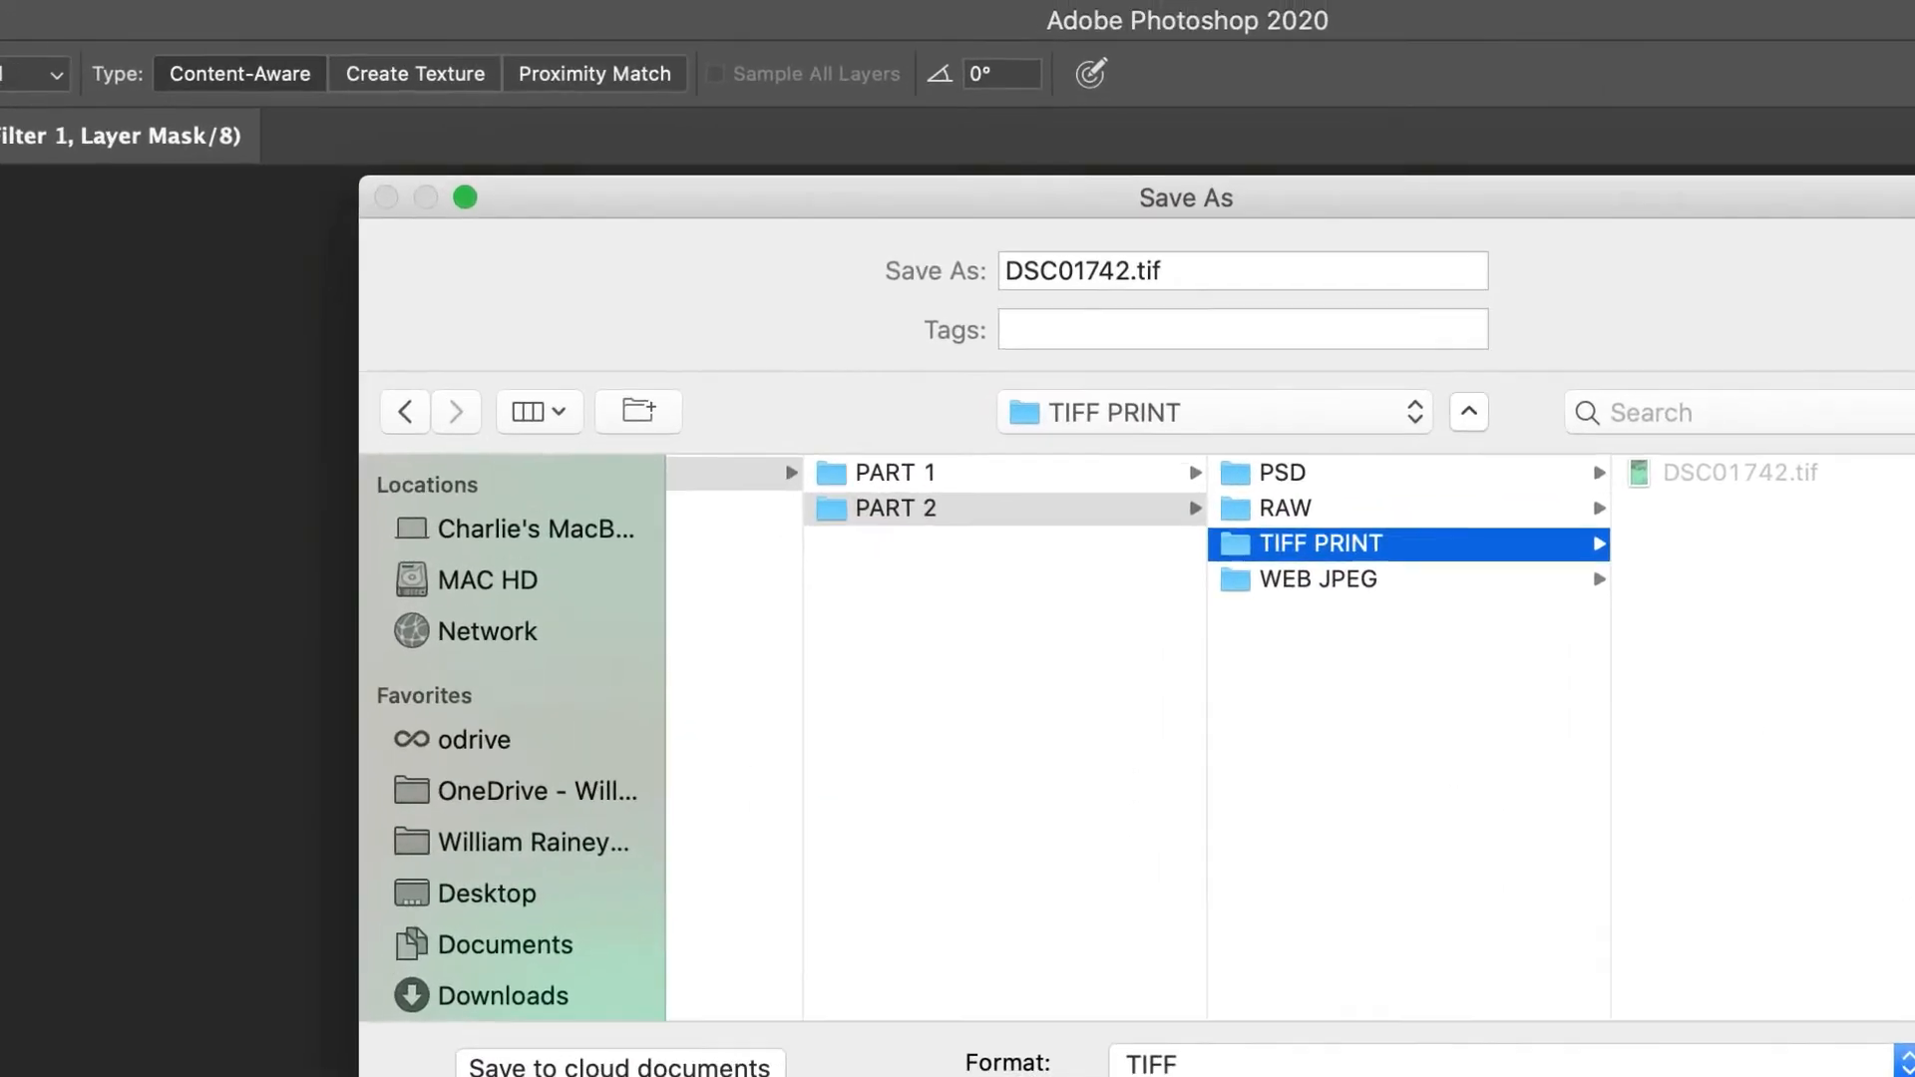
key(Return)
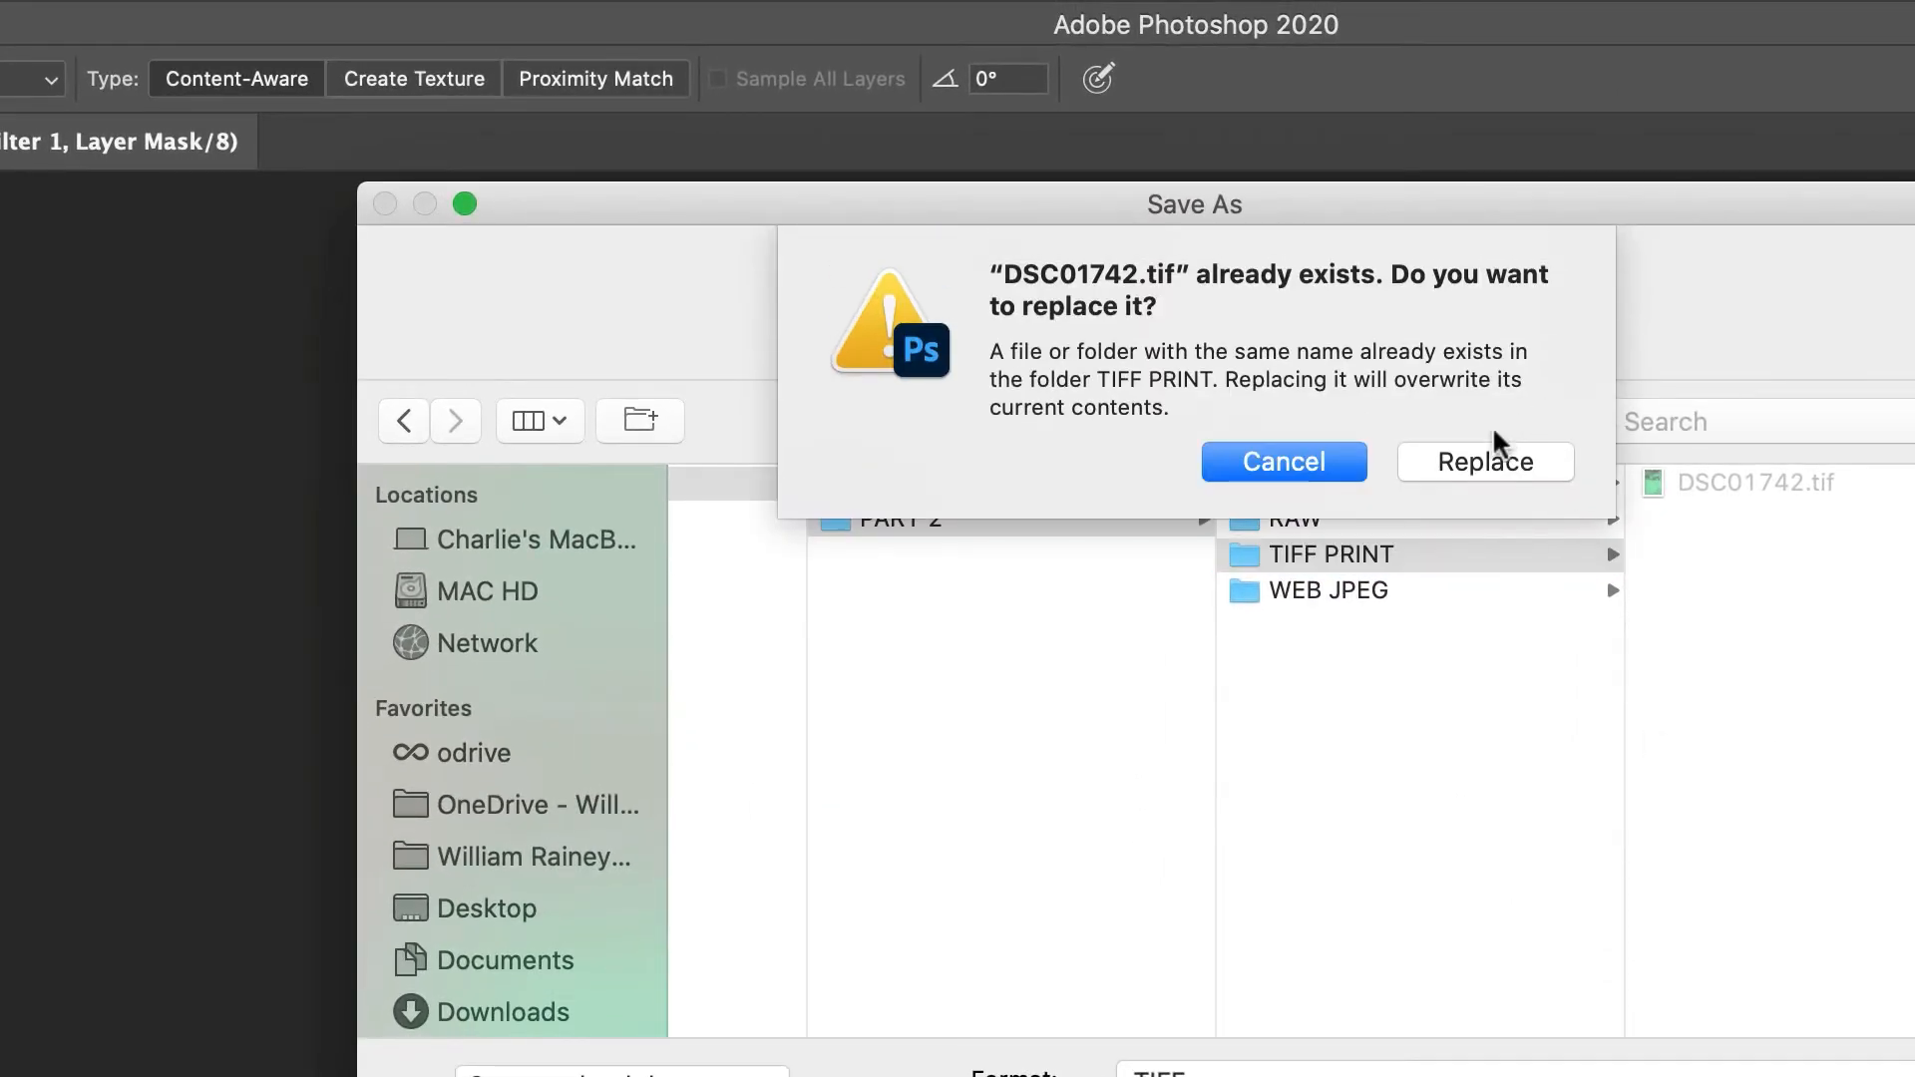
click(1485, 461)
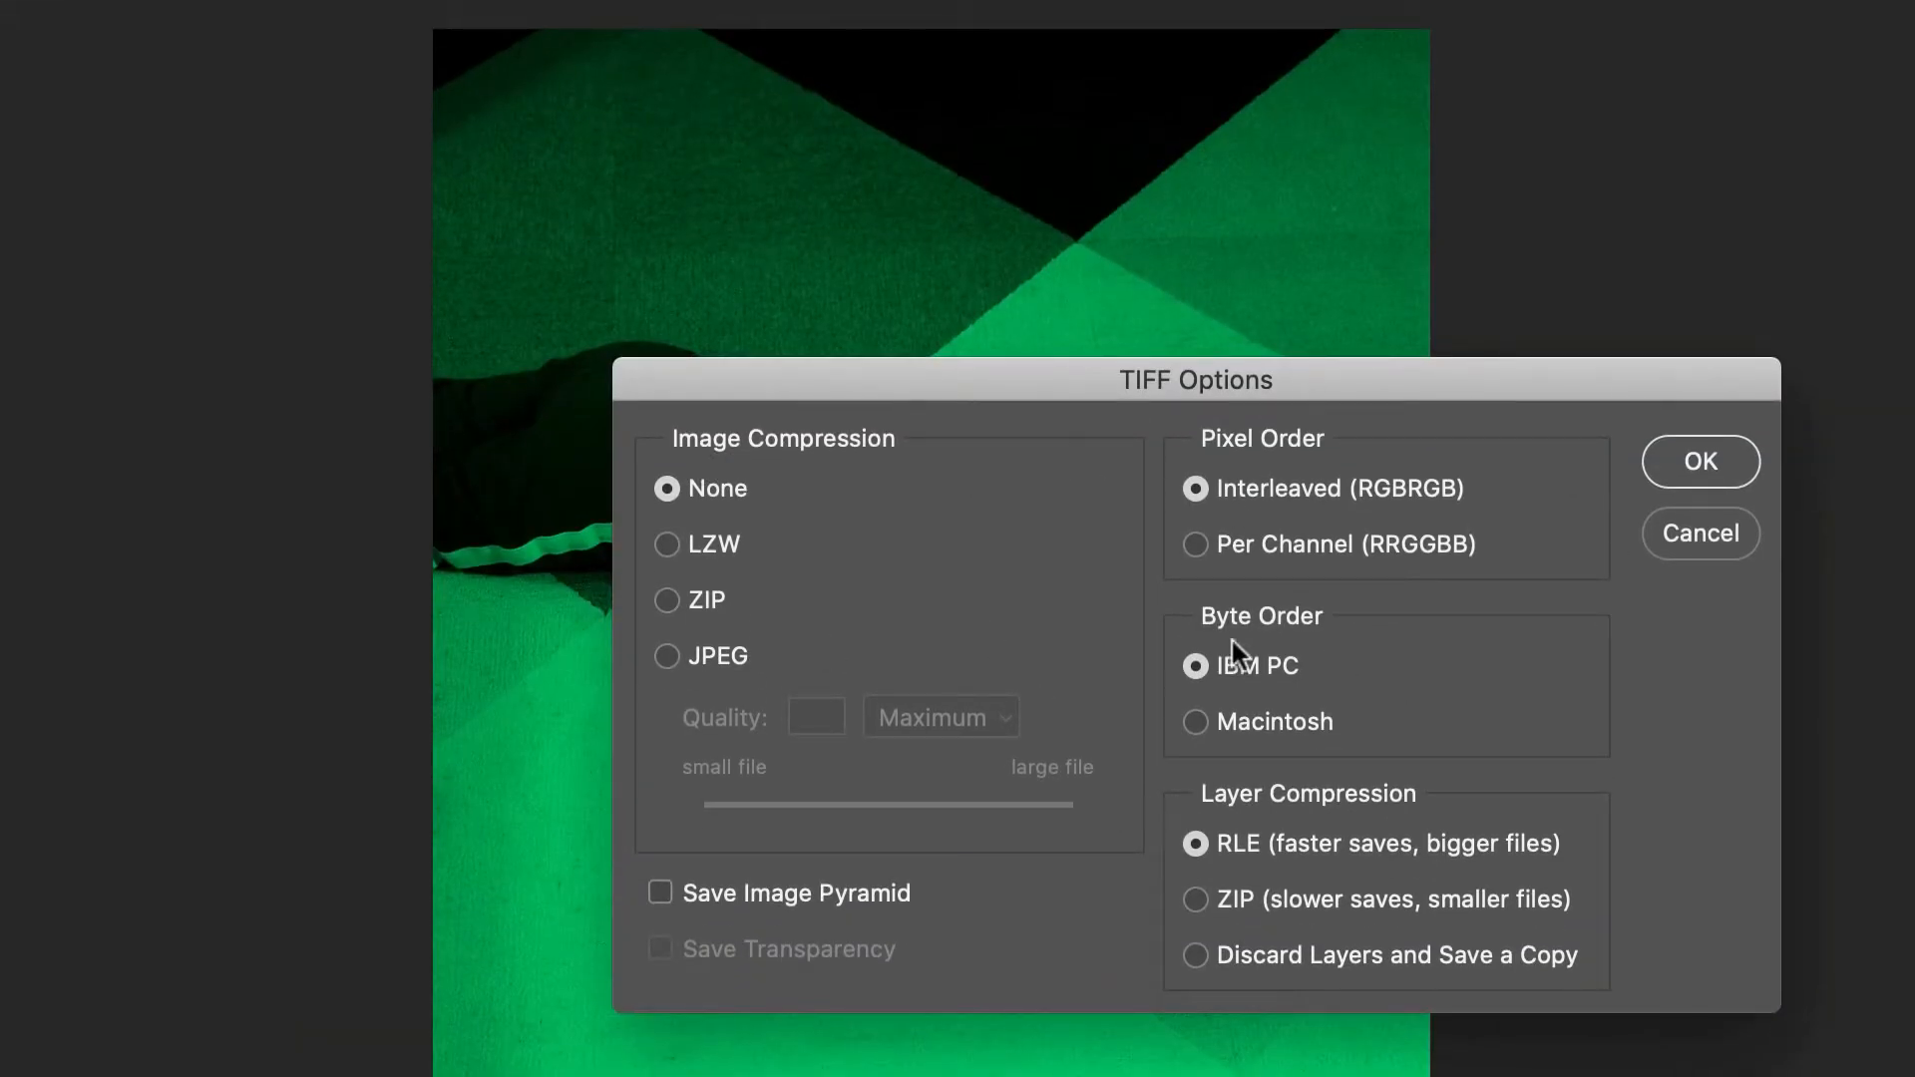
click(1716, 462)
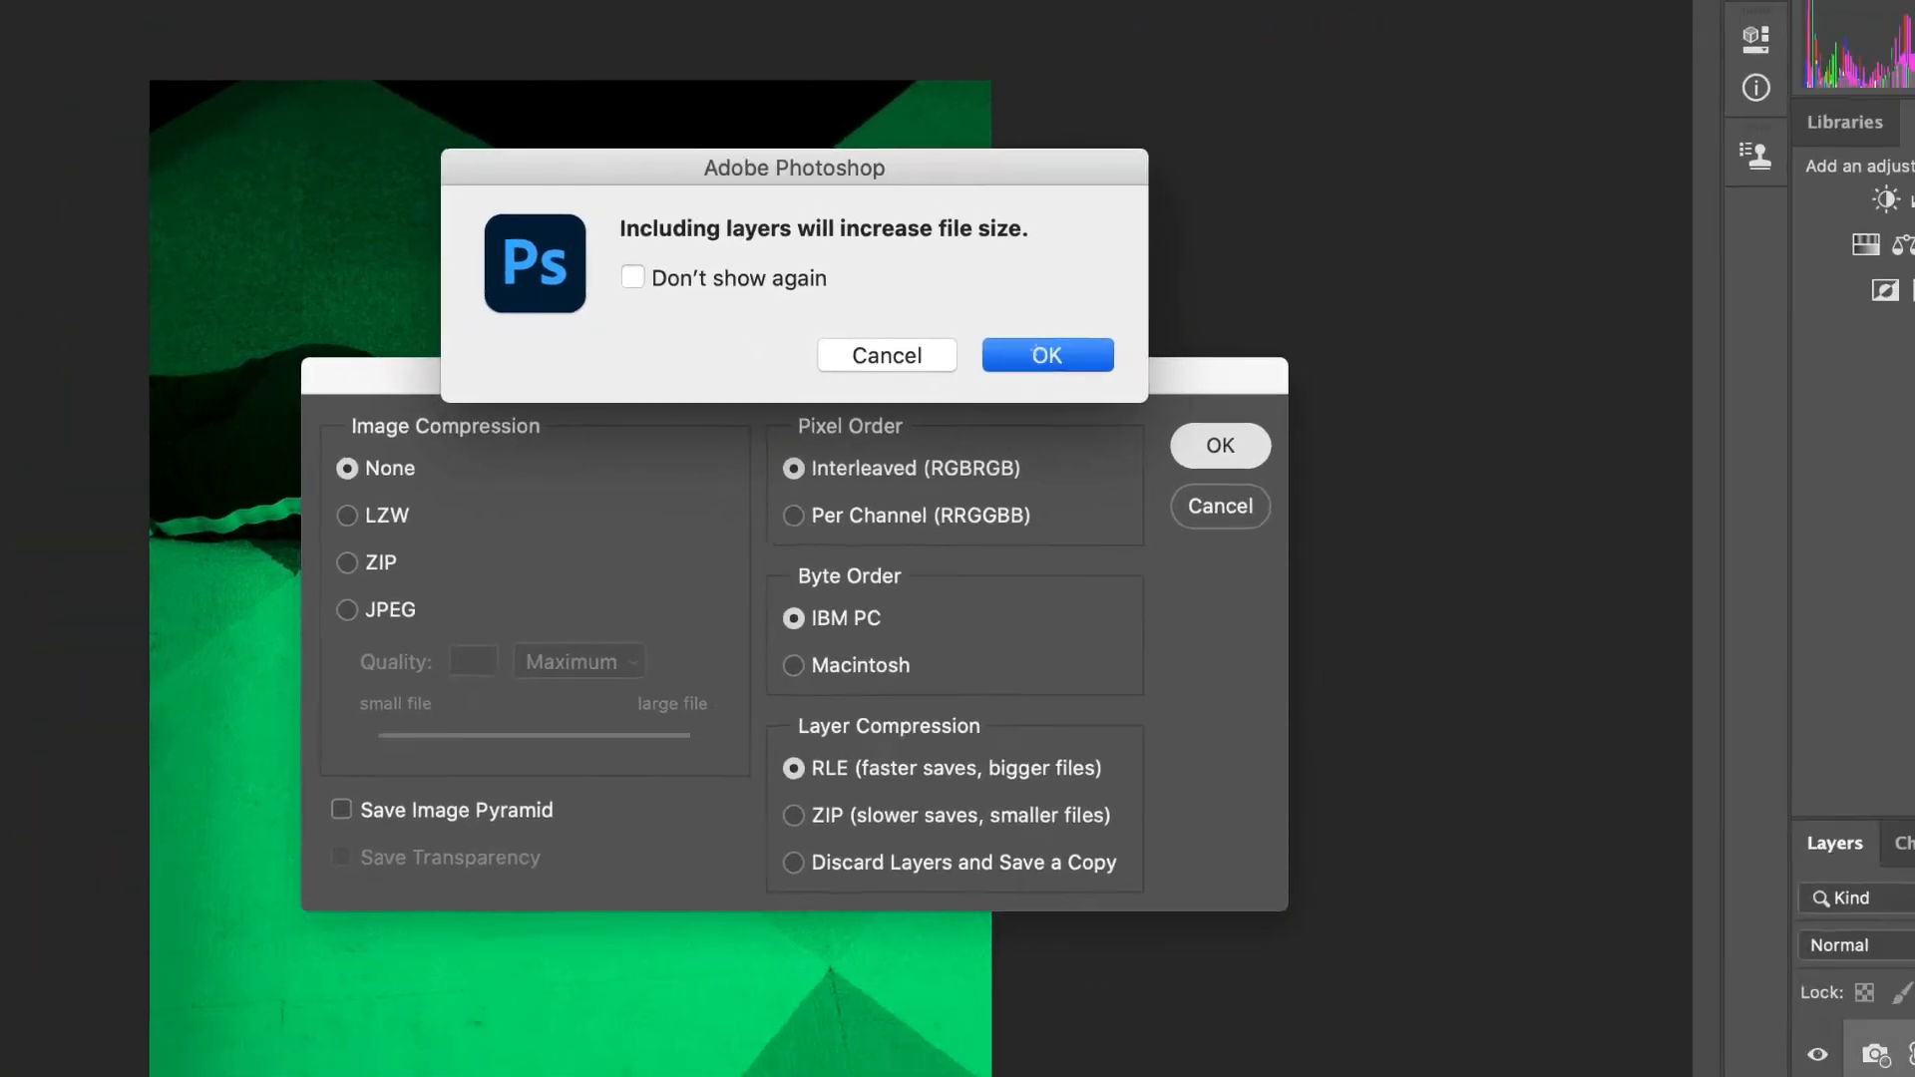
click(1492, 356)
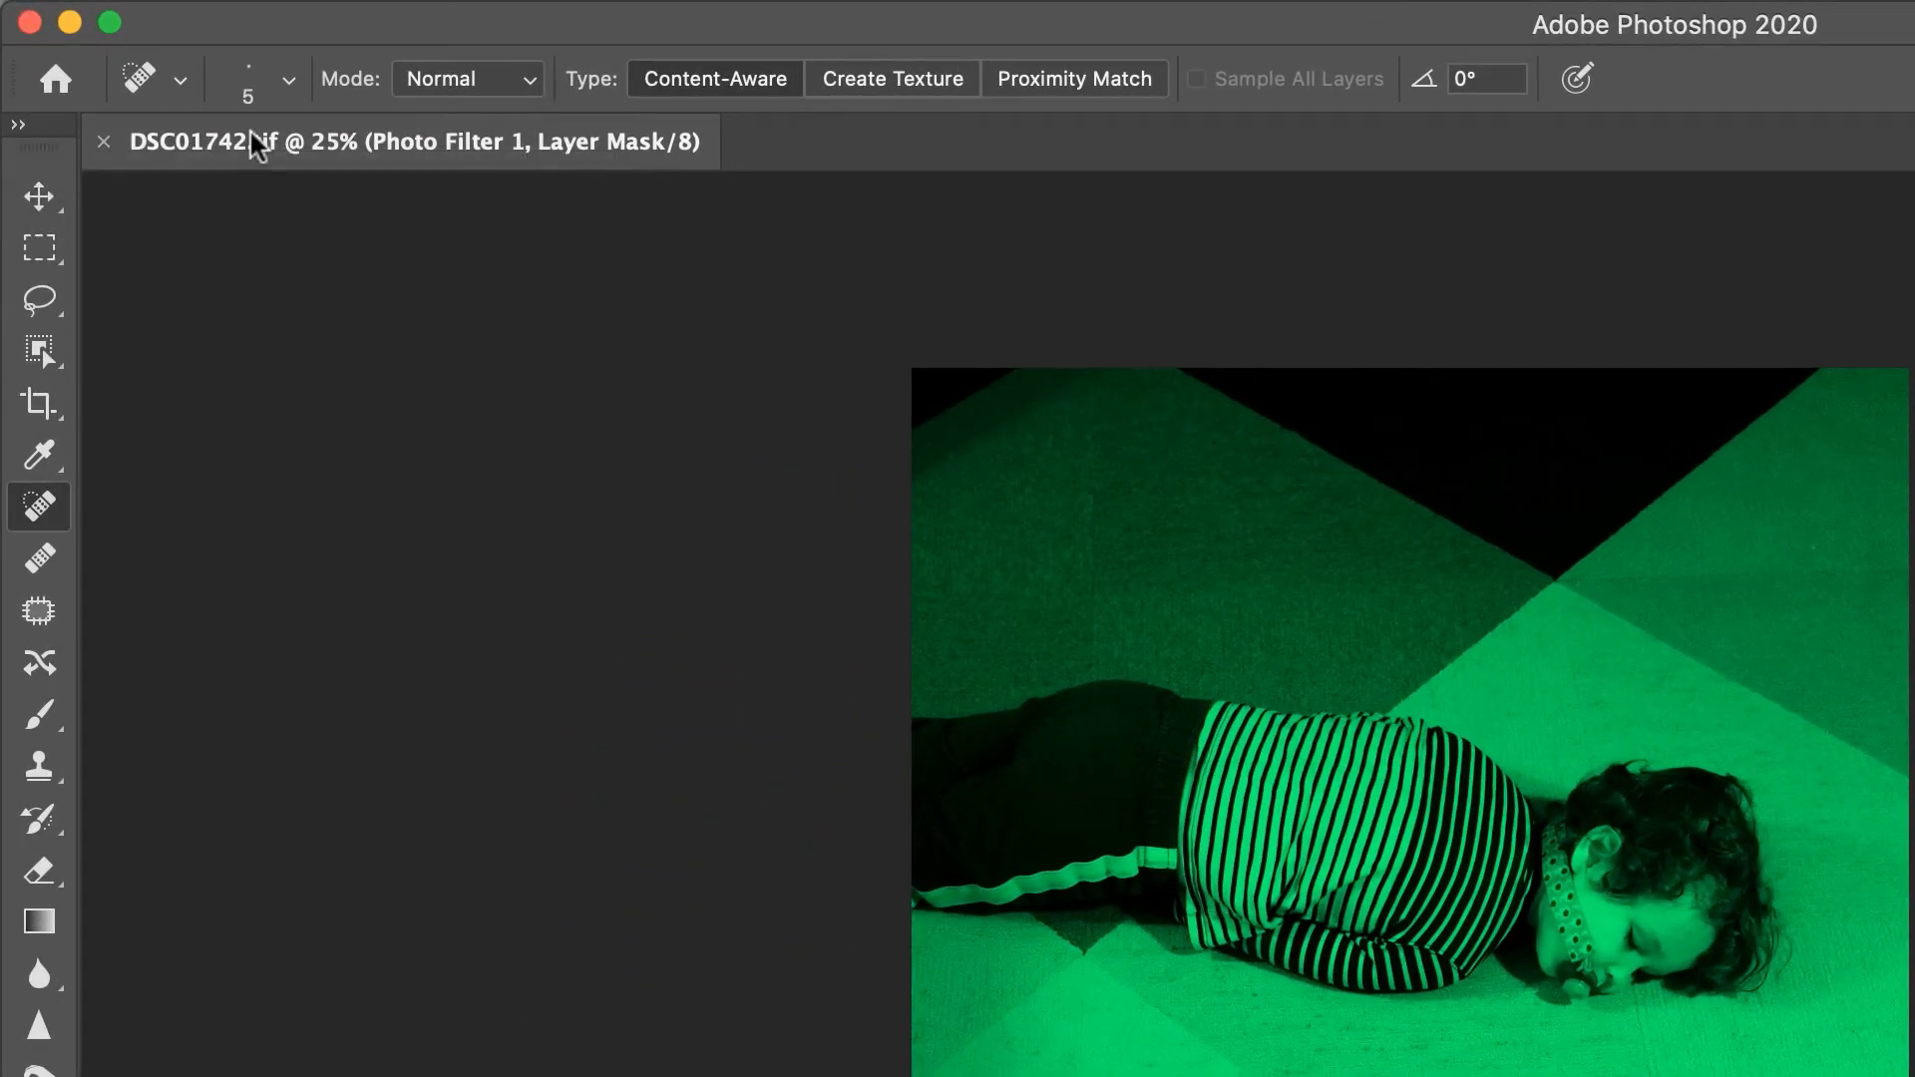
Reveal DSC01742.tif in Finder, inspect the TIFF PRINT and PSD folders, and return to the image in Photoshop
right_click(226, 73)
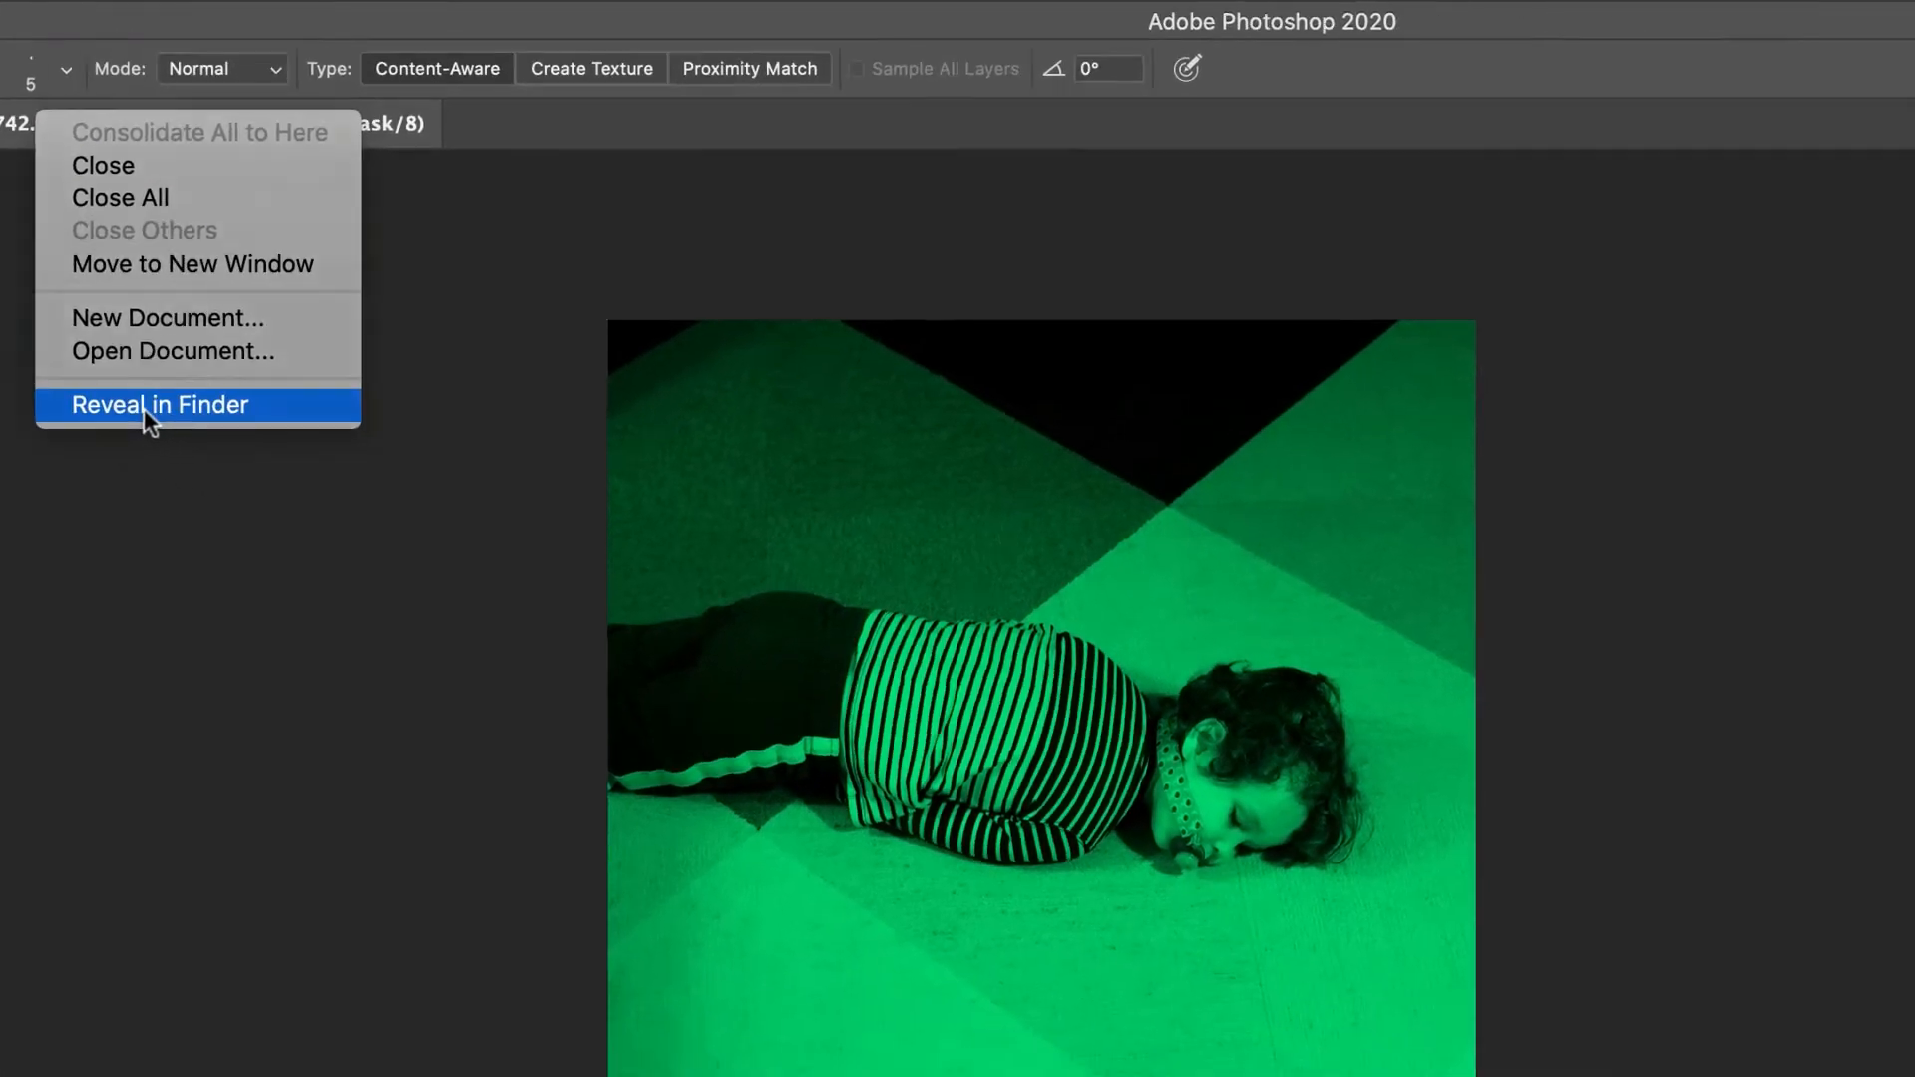
click(387, 467)
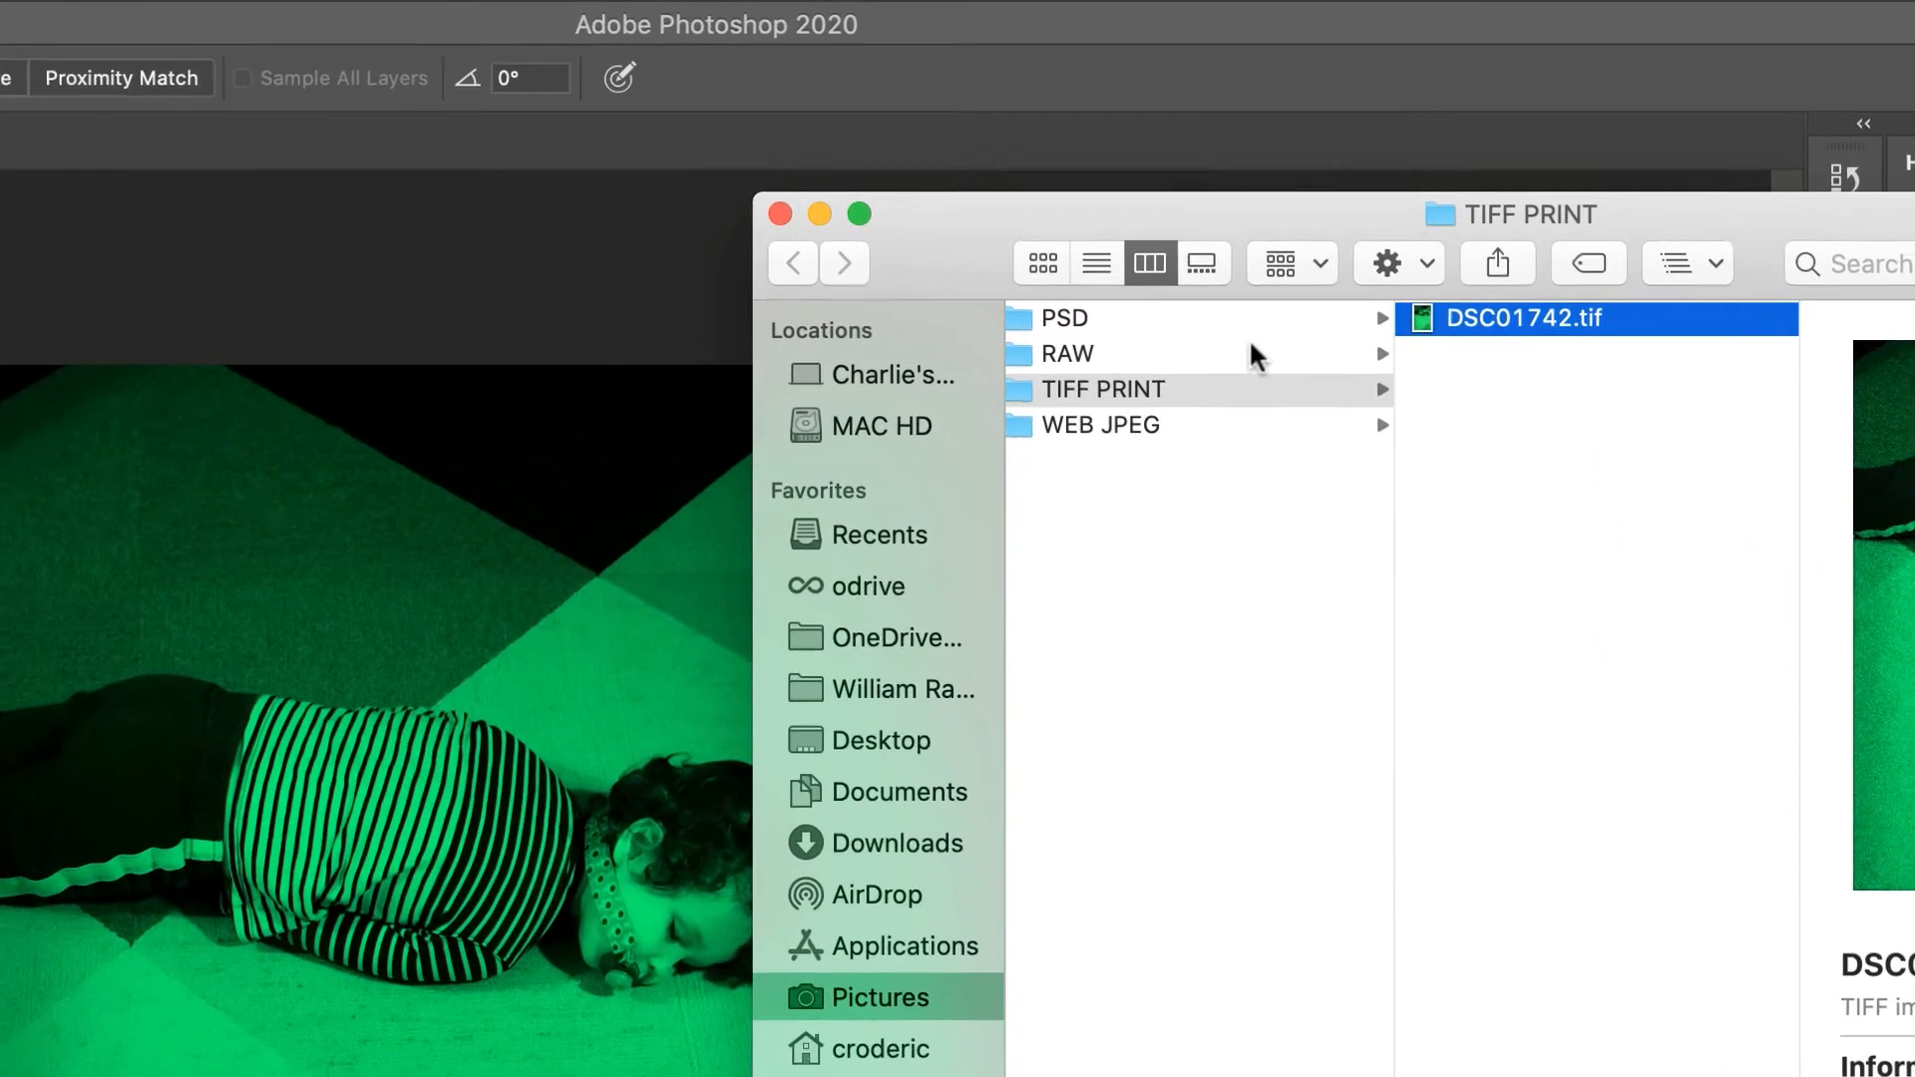
click(1018, 248)
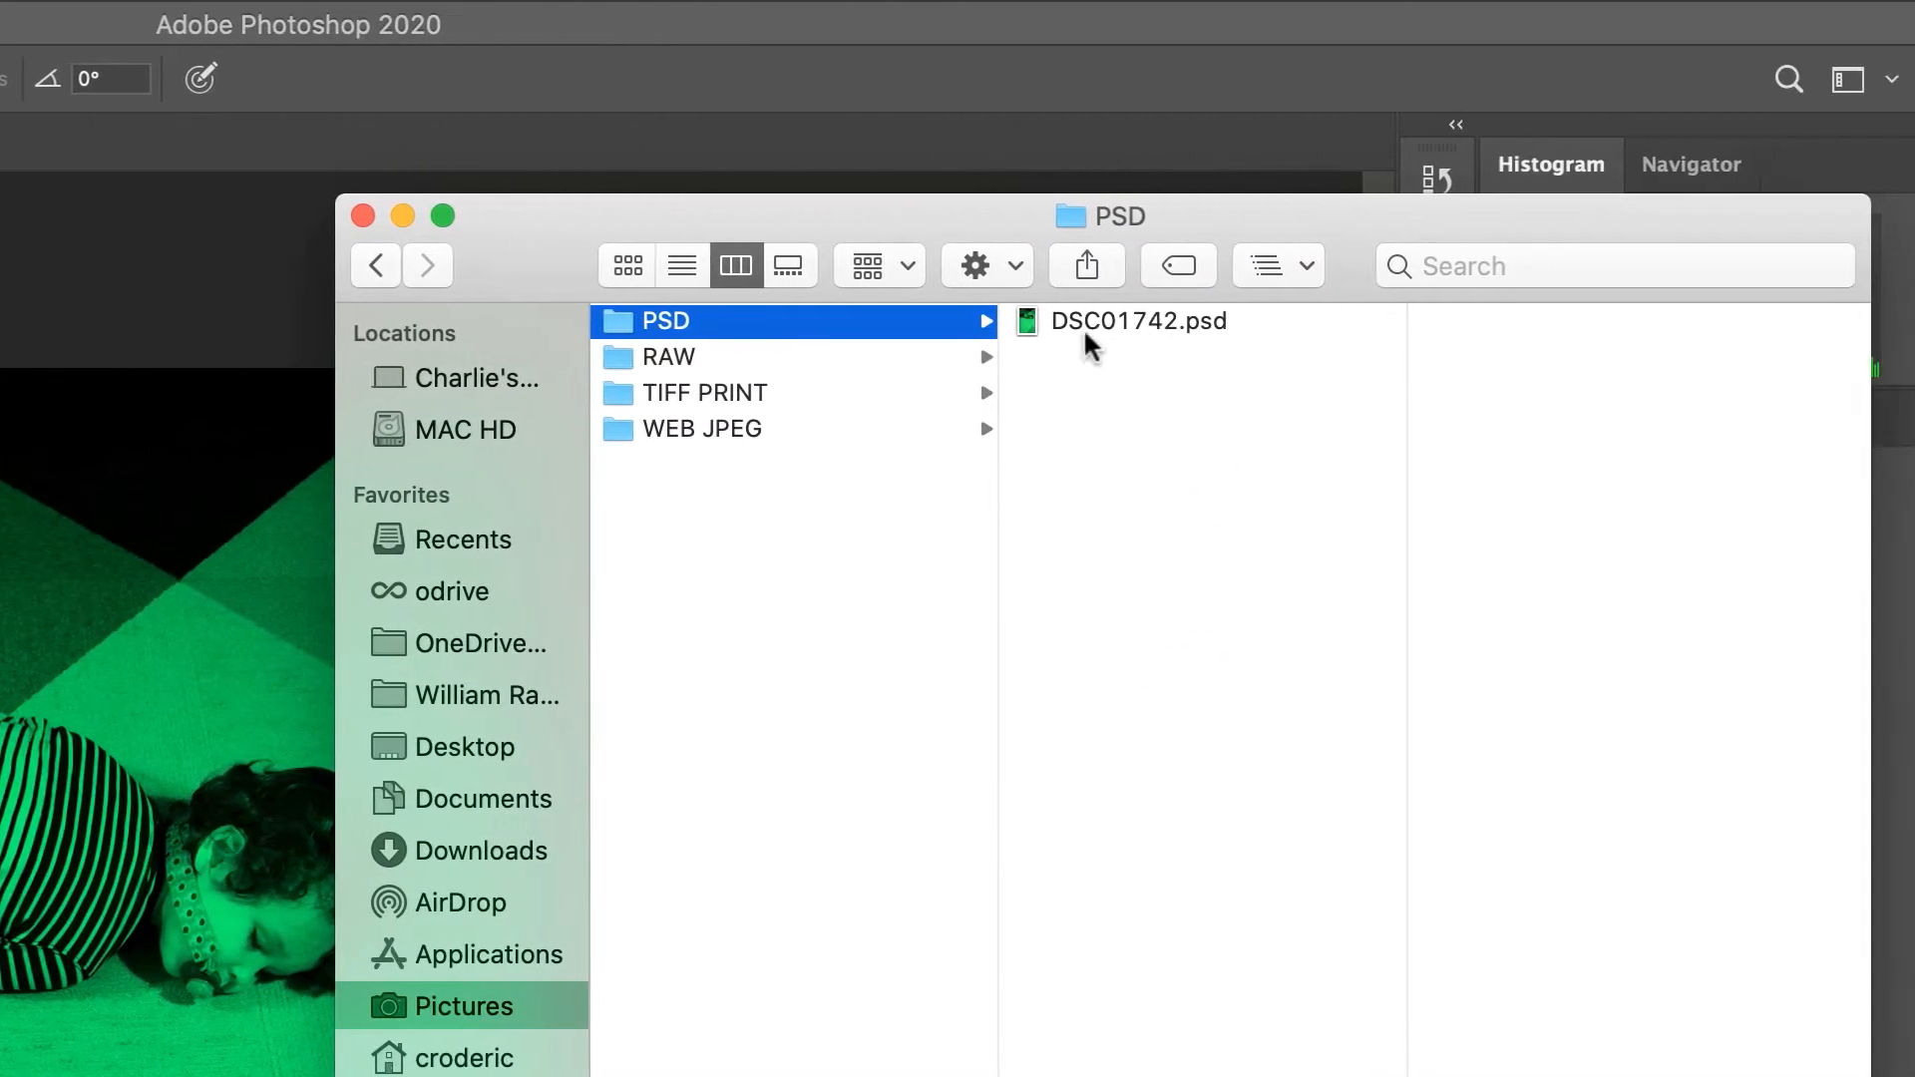
click(1488, 321)
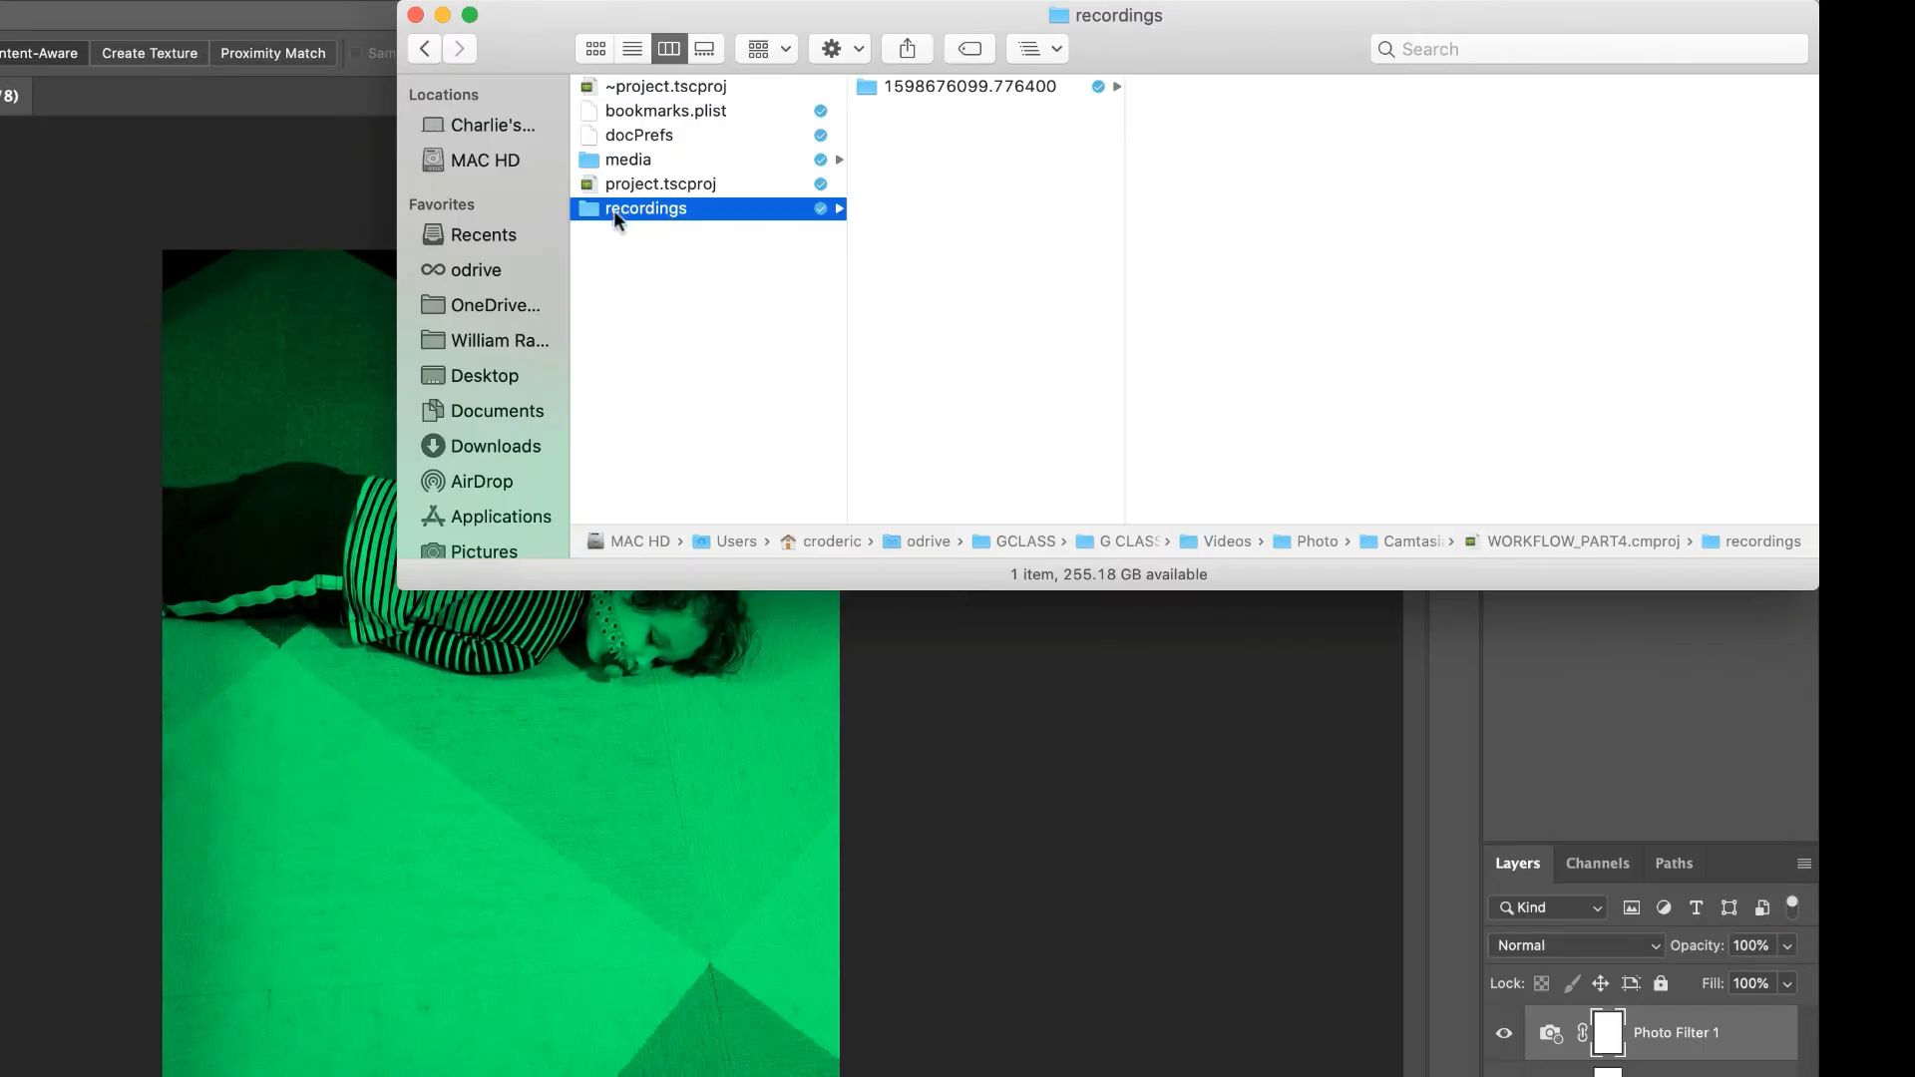
click(294, 193)
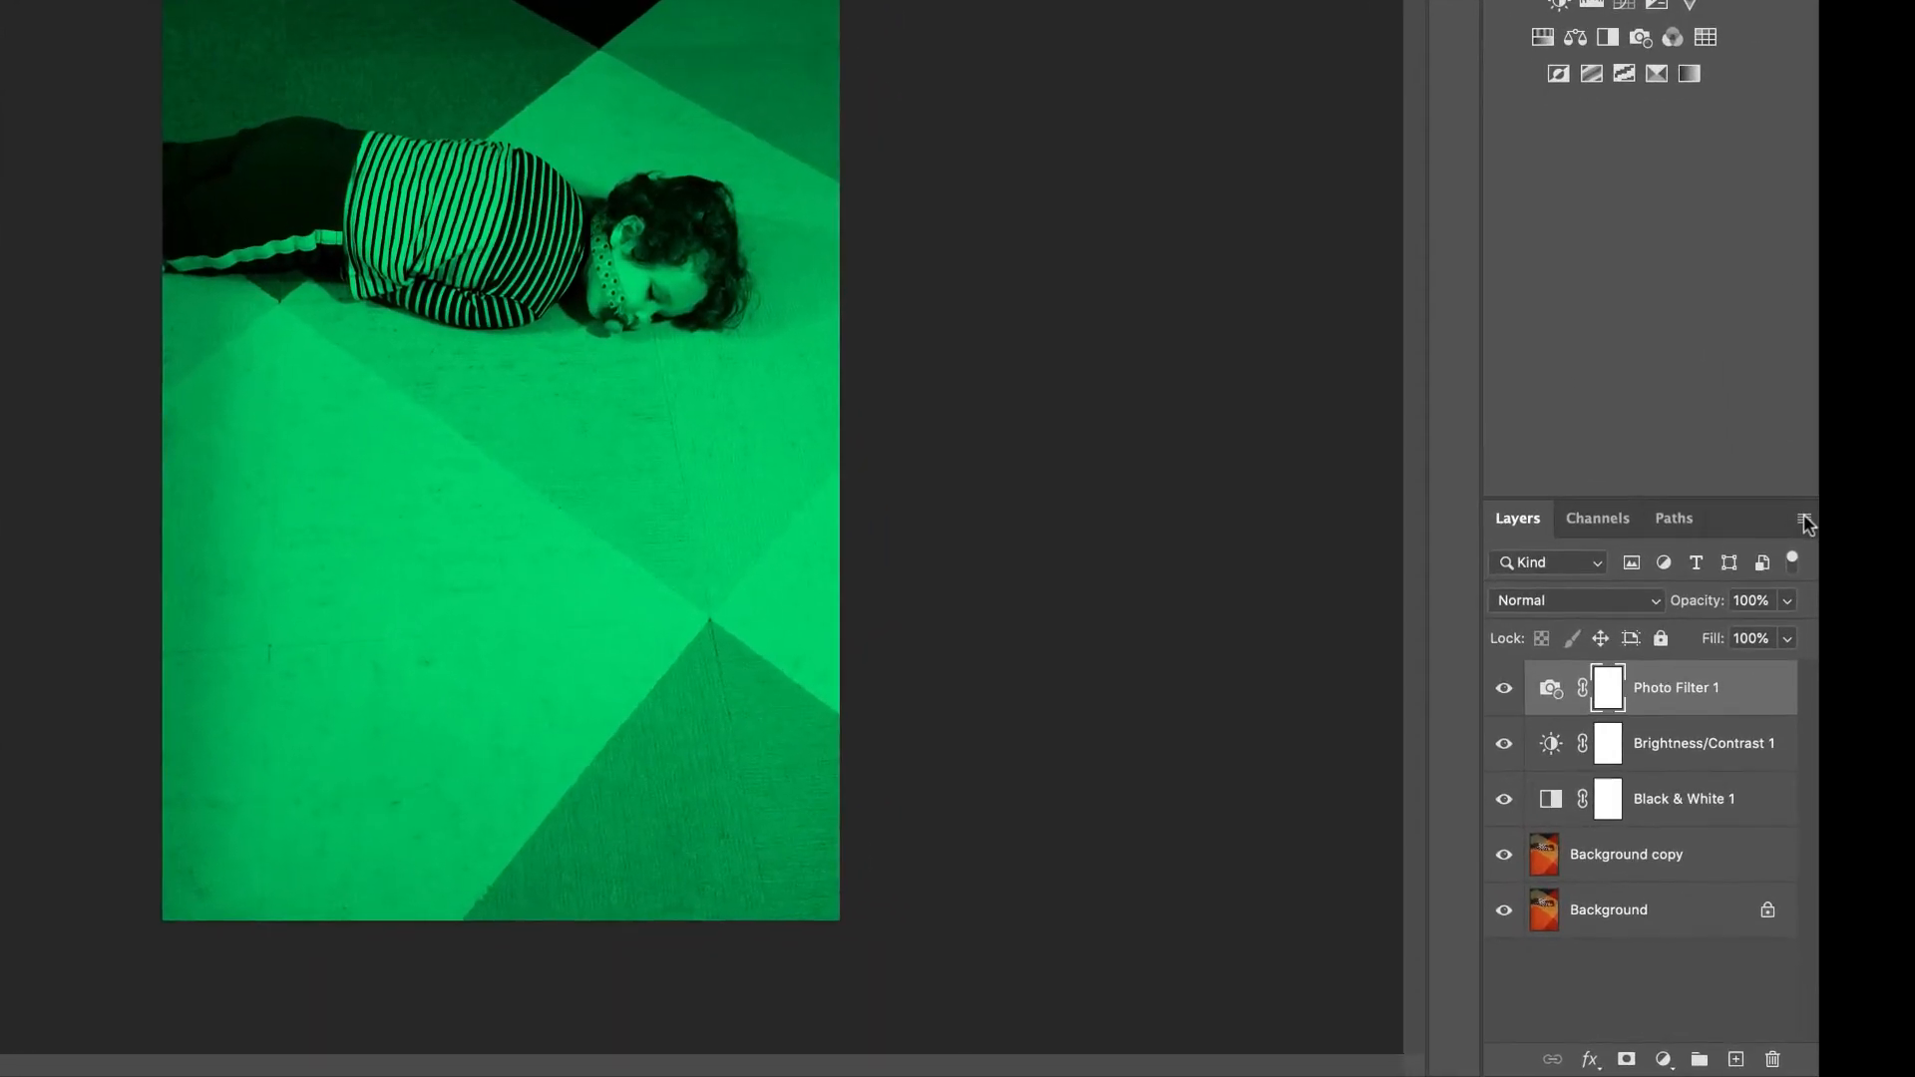
Flatten all layers of DSC01742.tif into a single background layer
click(1807, 653)
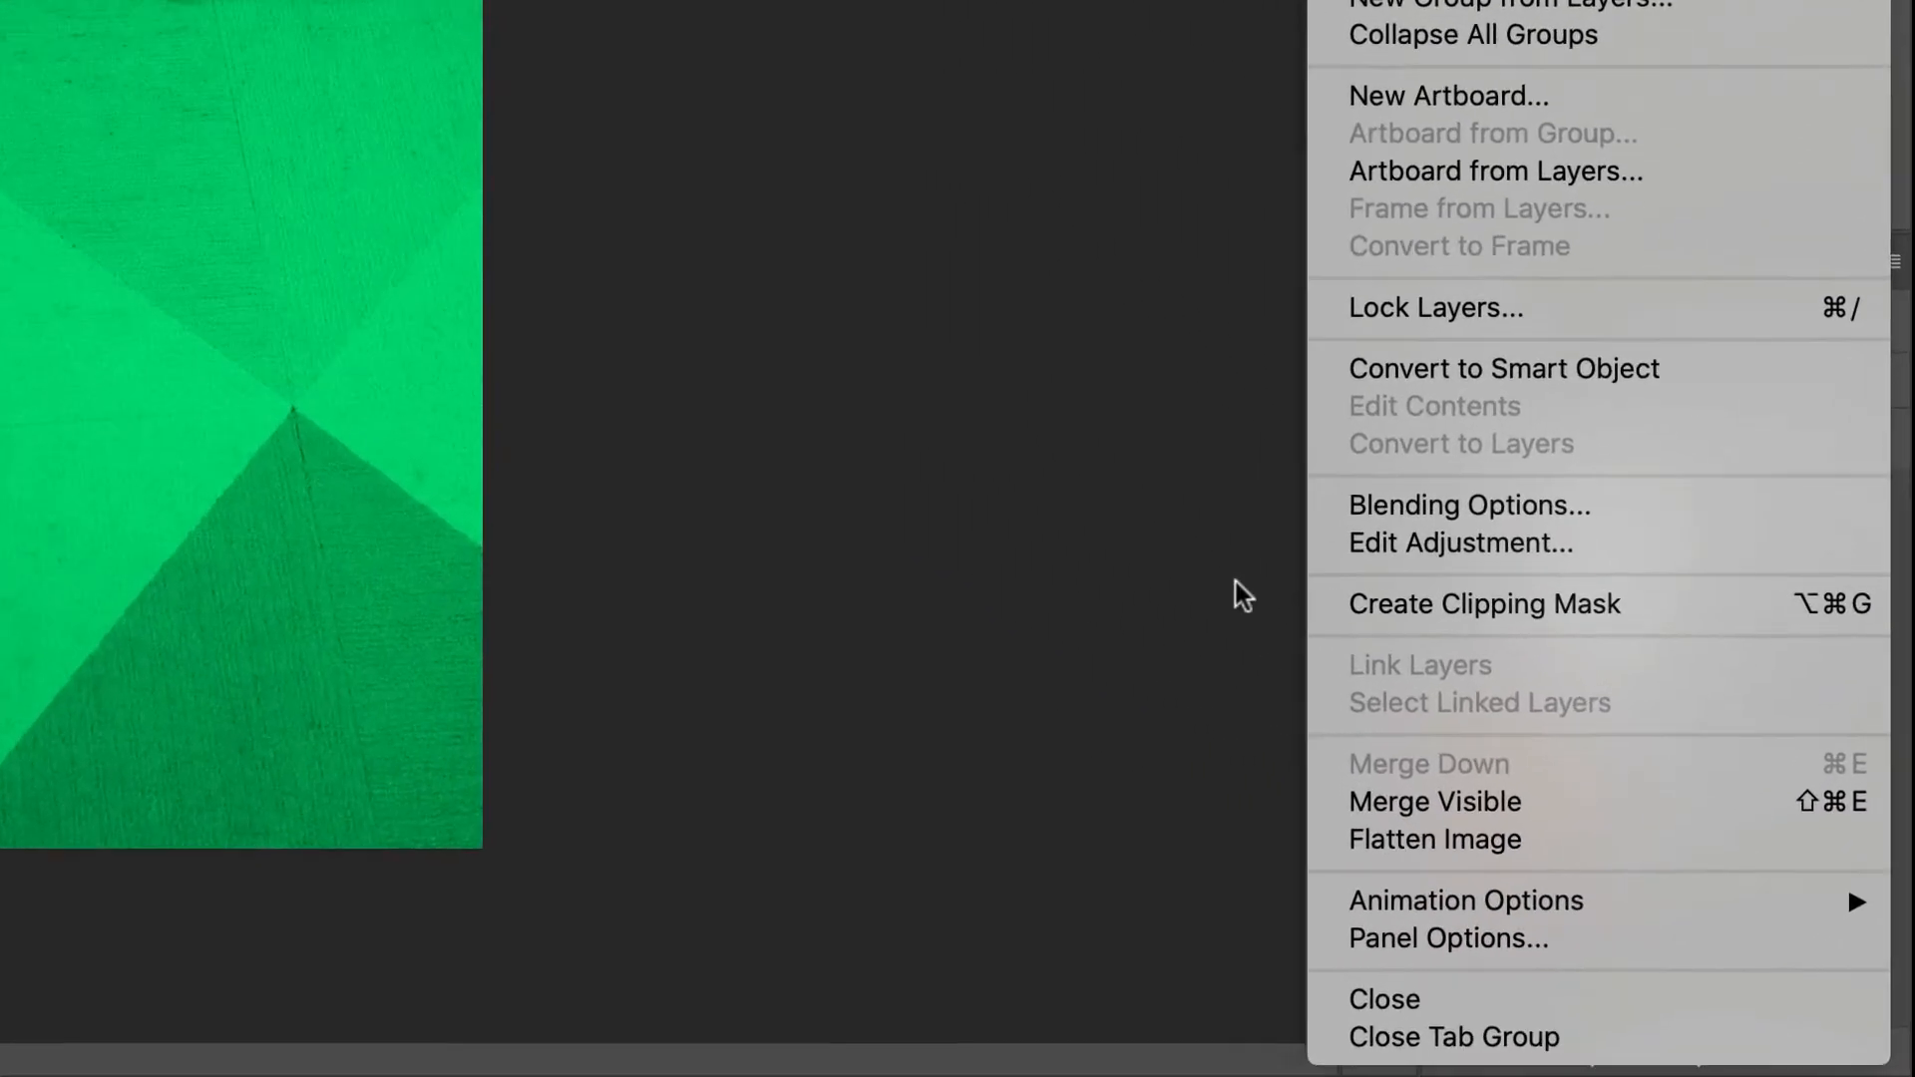
click(1355, 738)
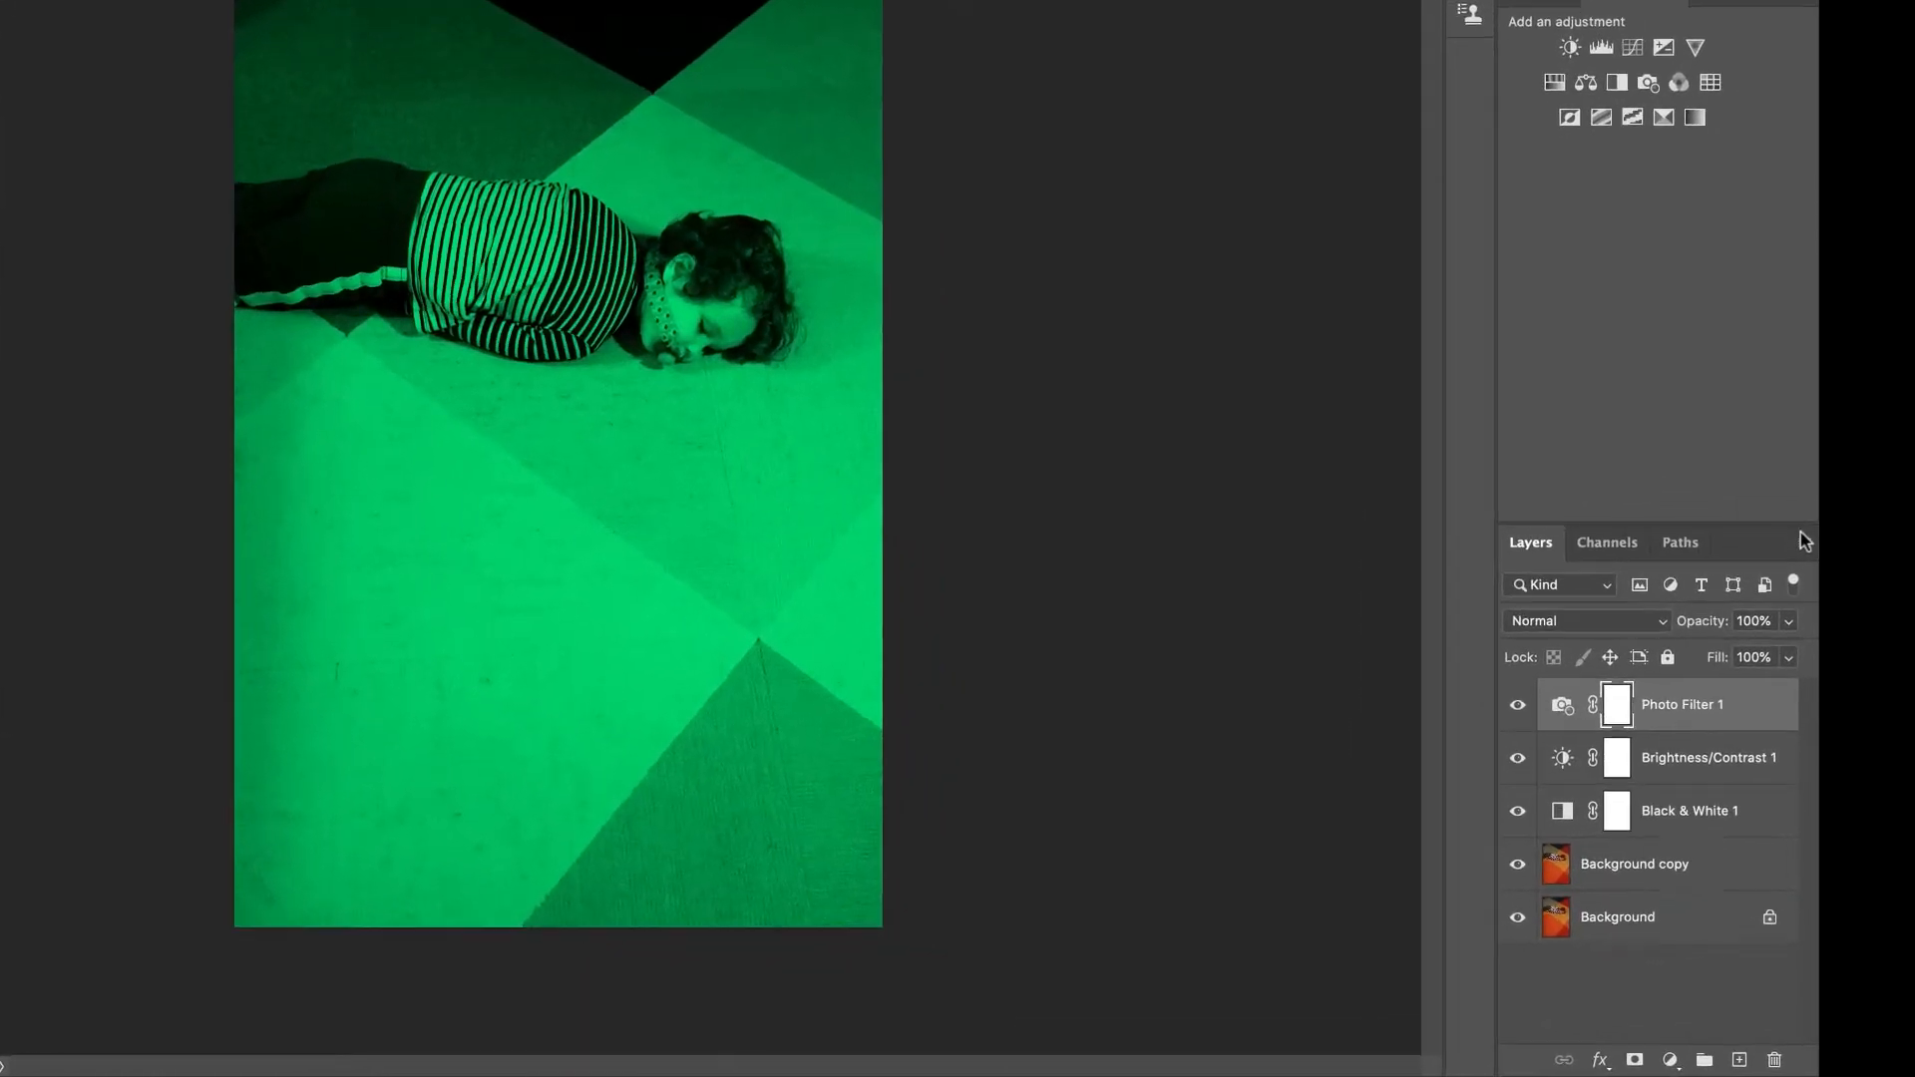
click(1803, 540)
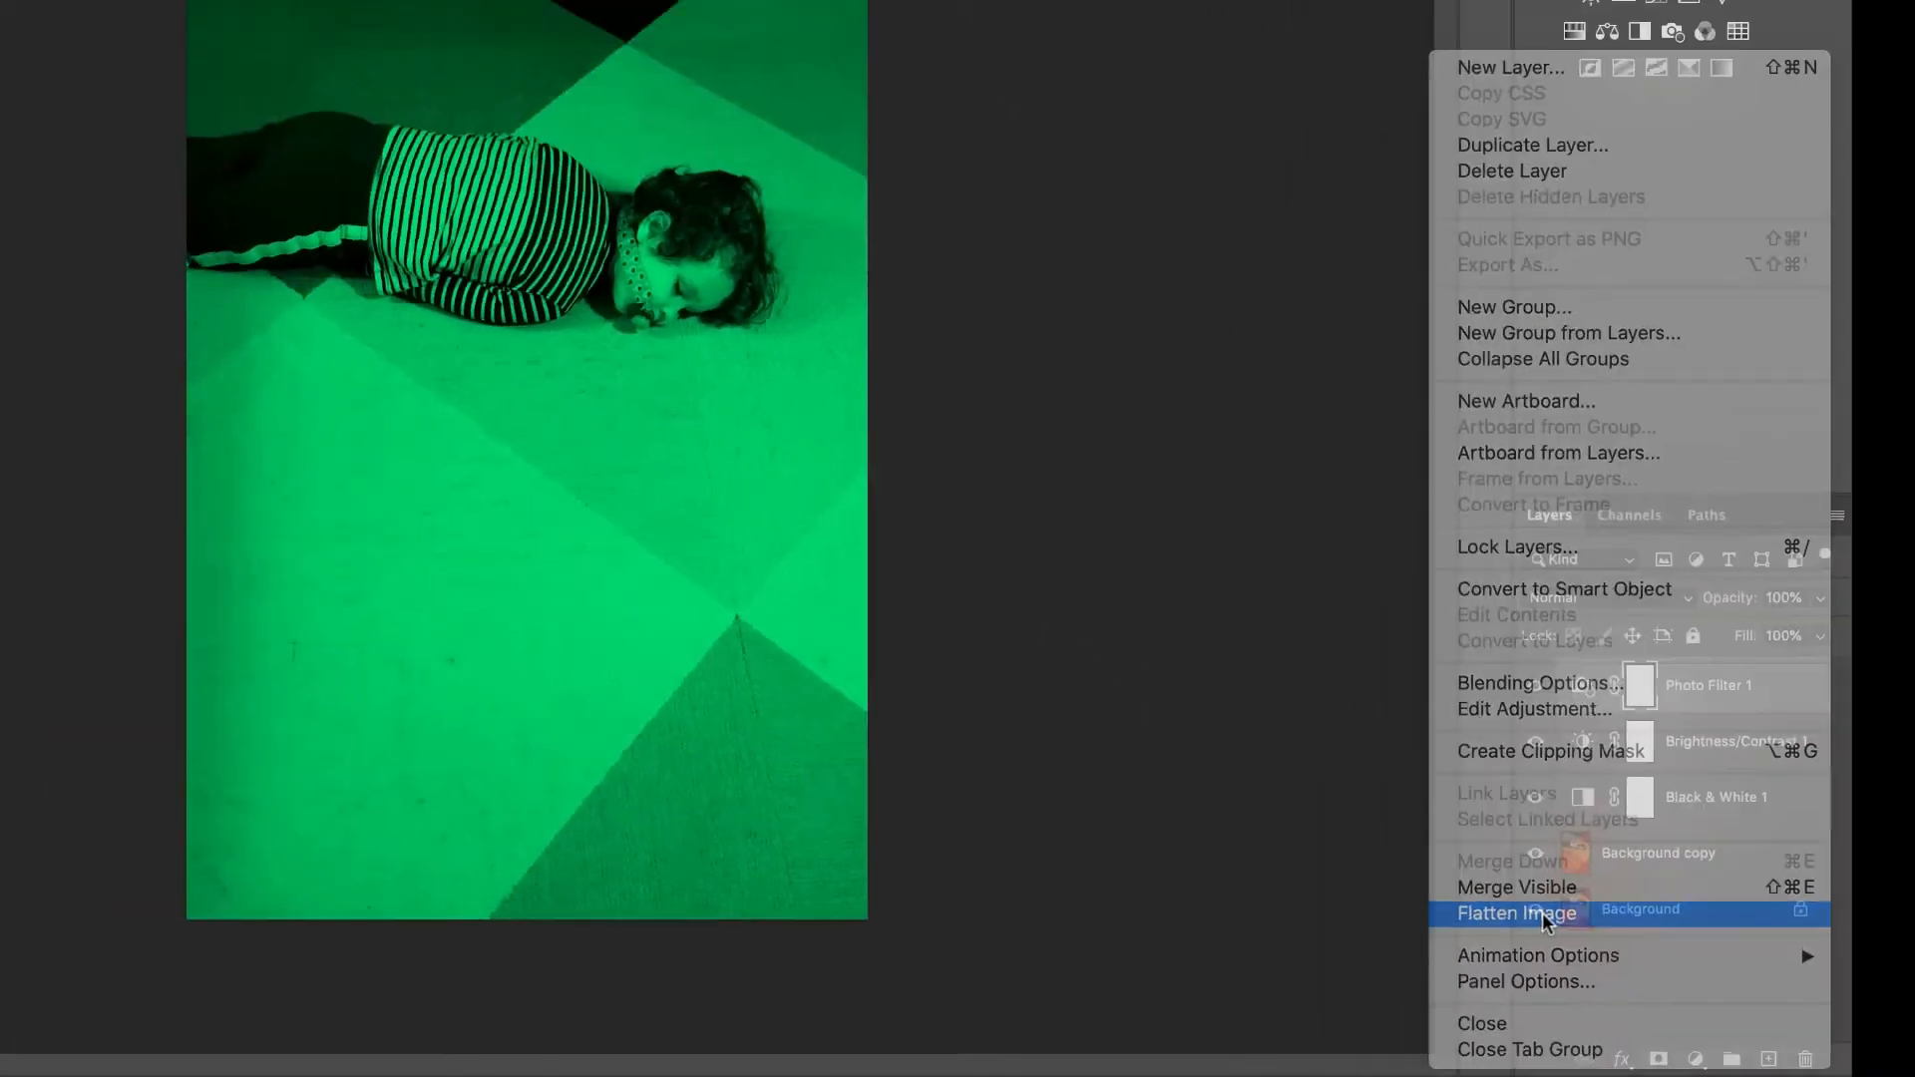
click(1481, 865)
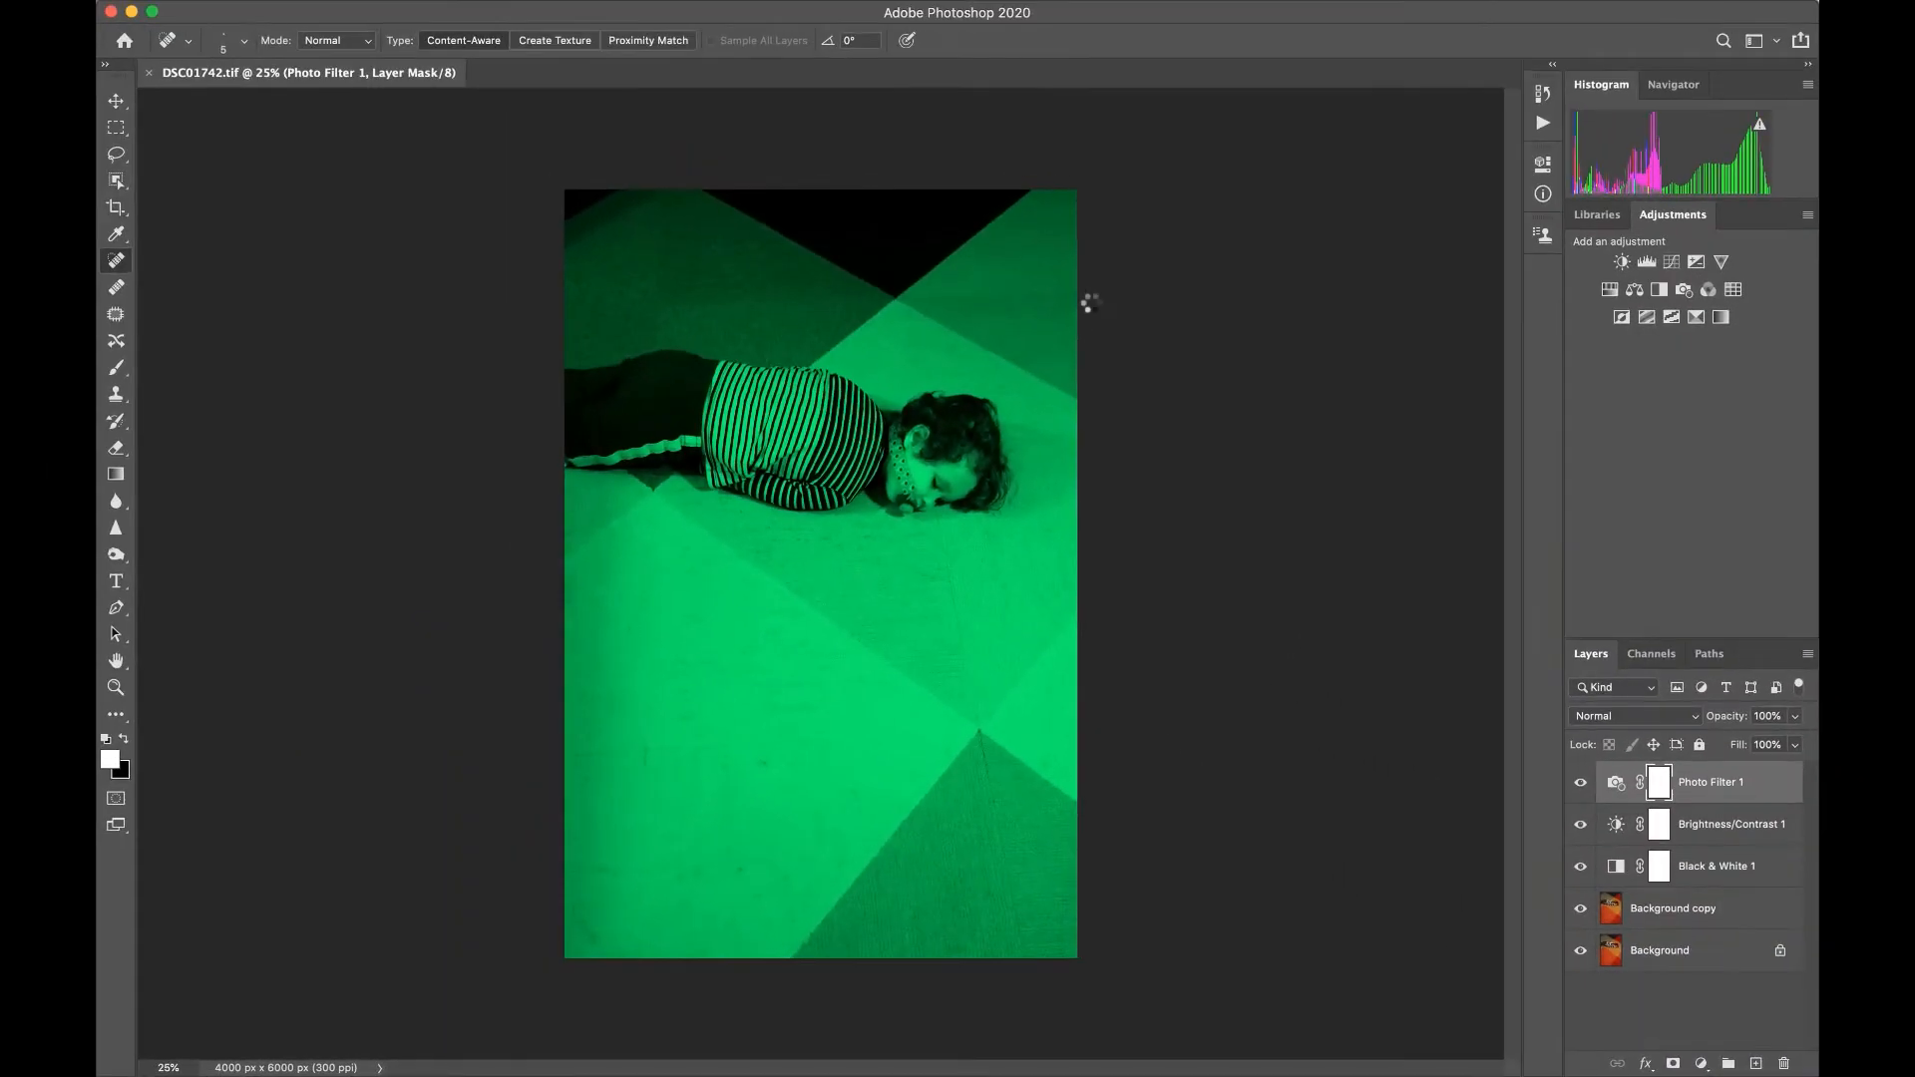
mouse_move(426, 5)
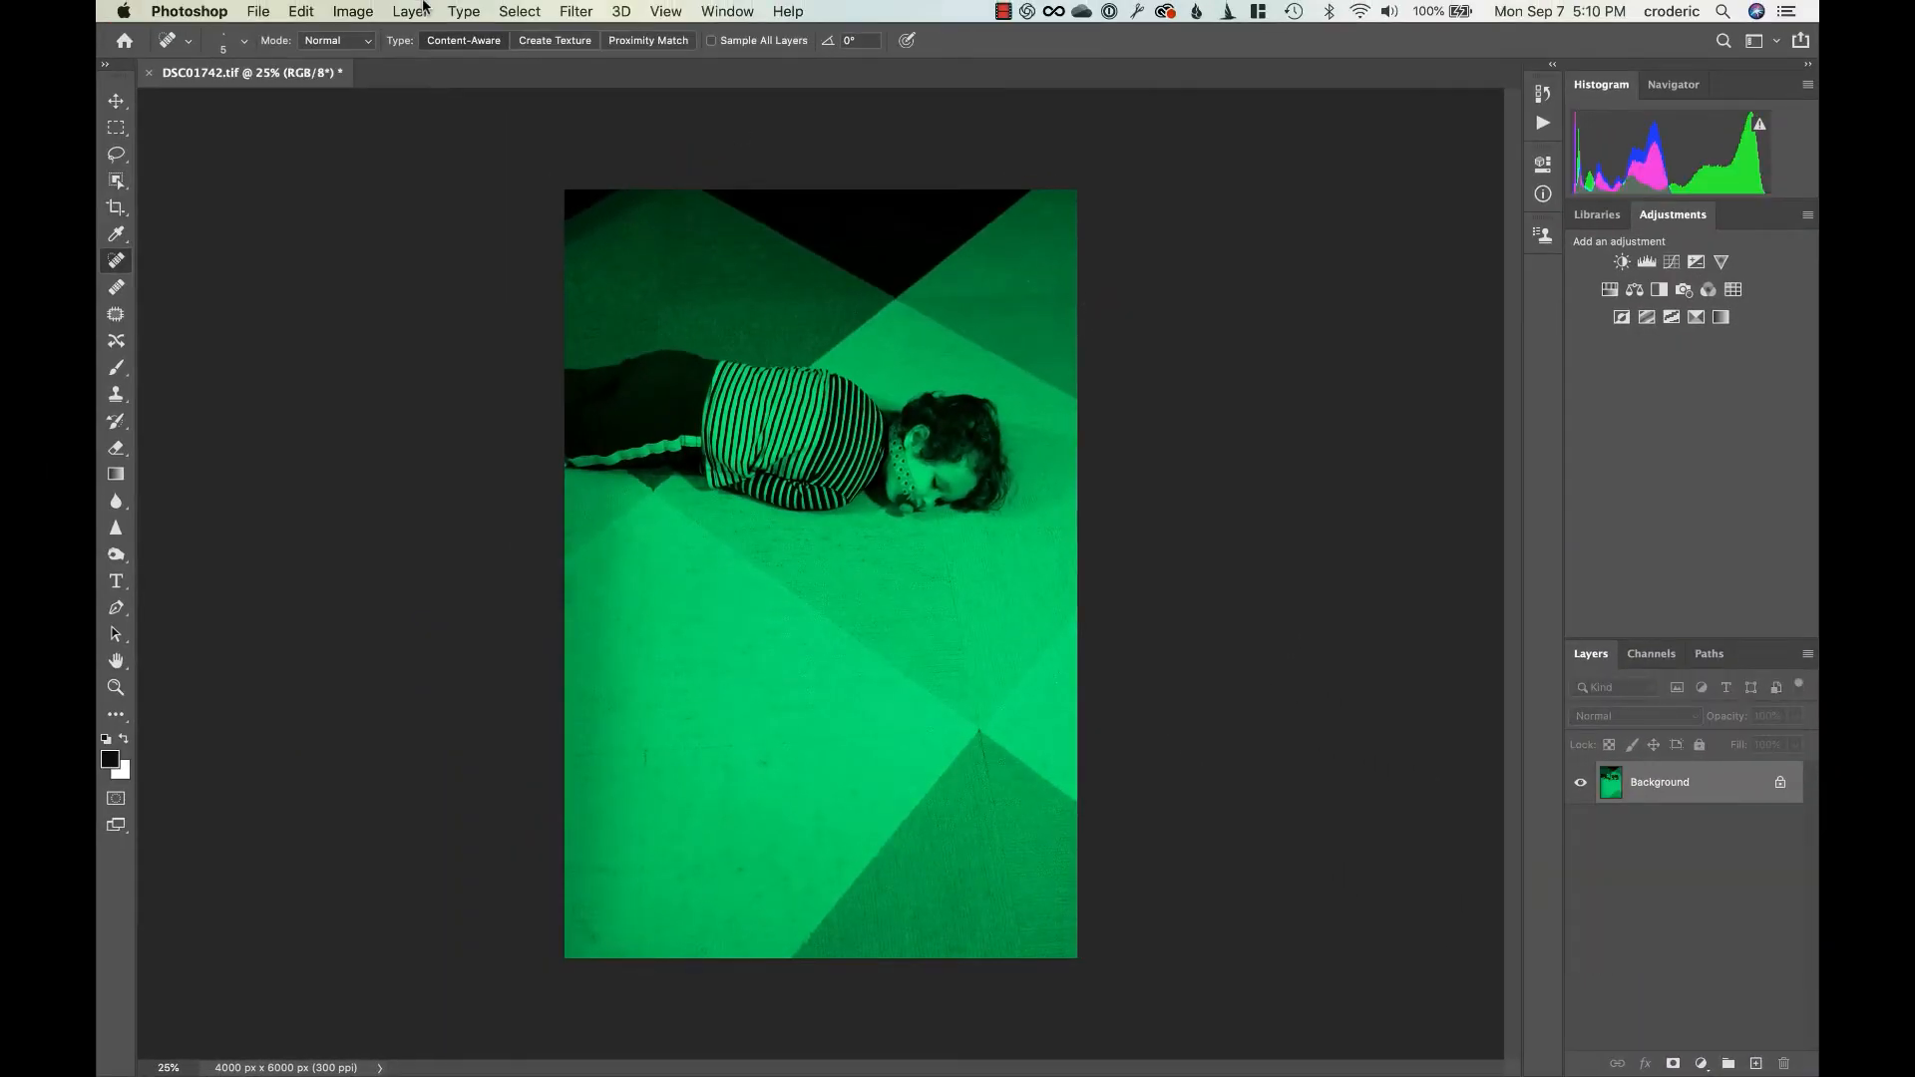
click(302, 11)
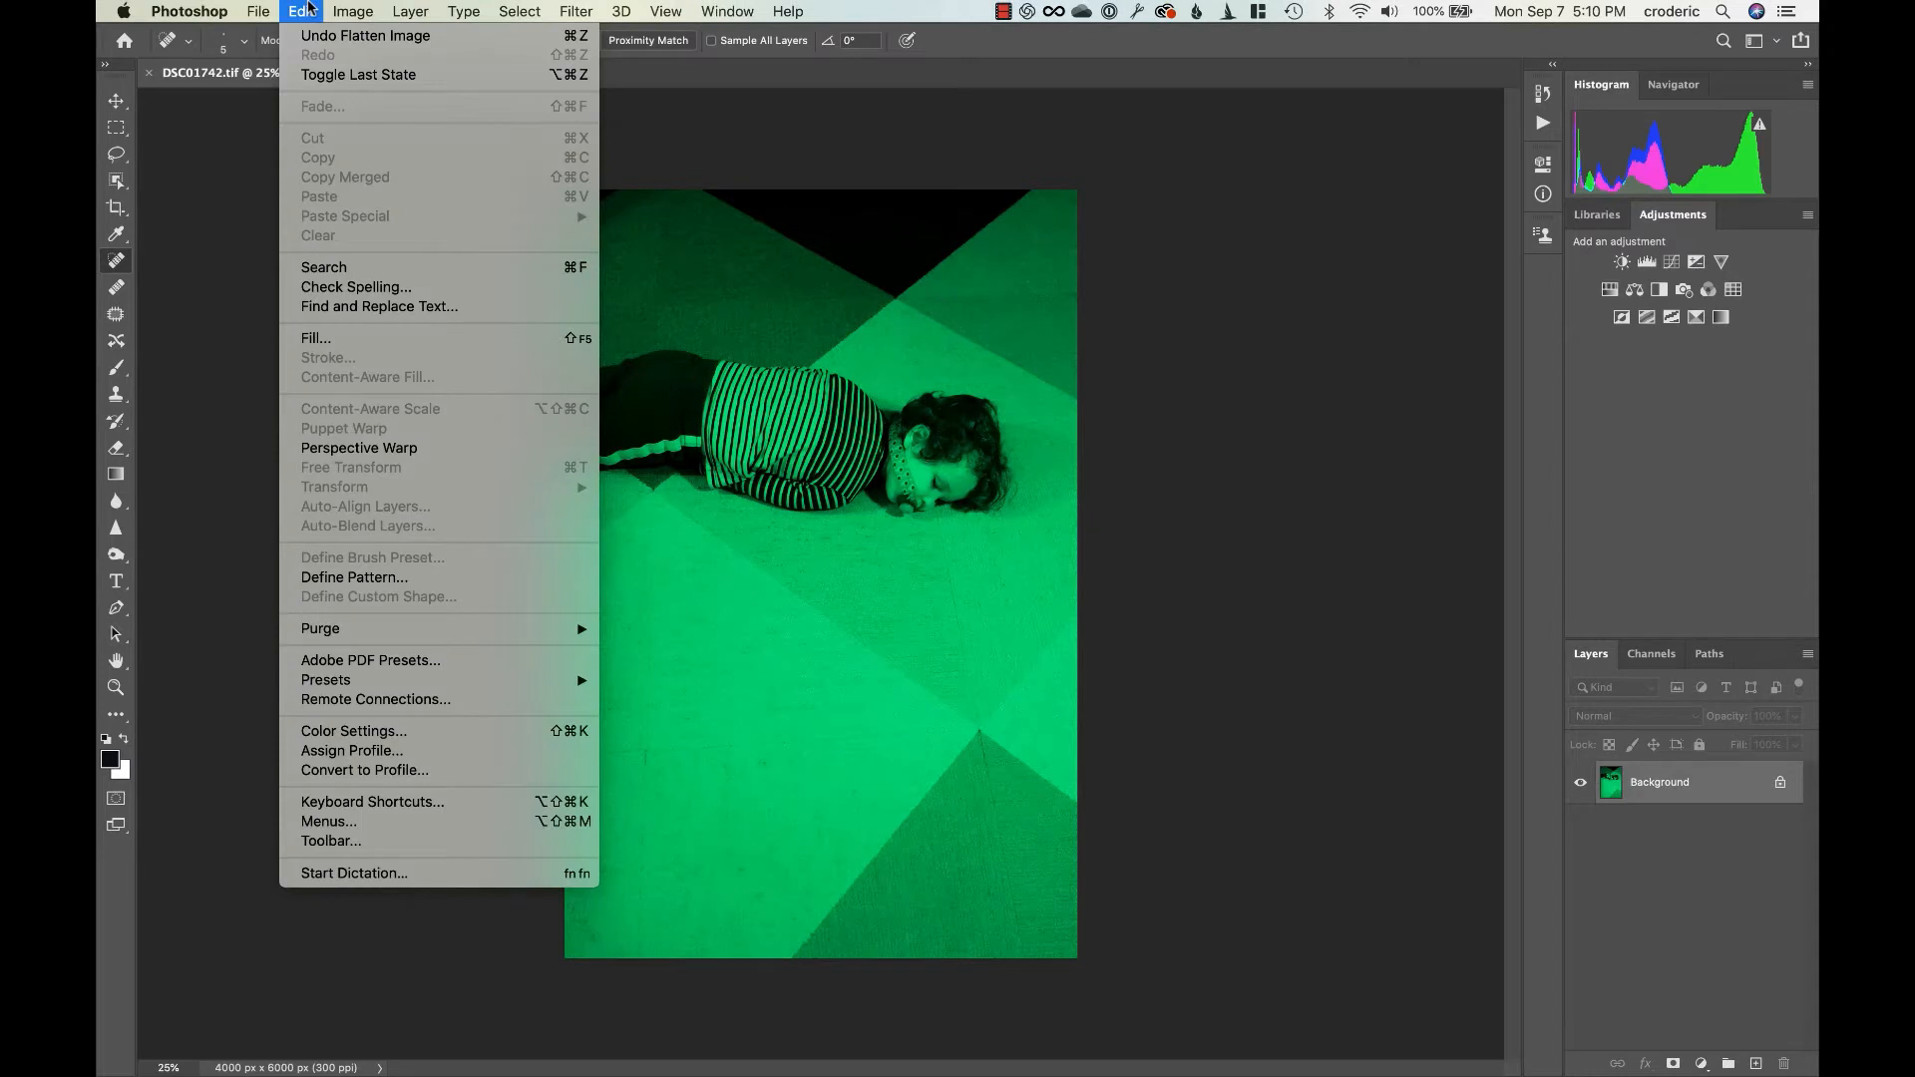
mouse_move(350, 9)
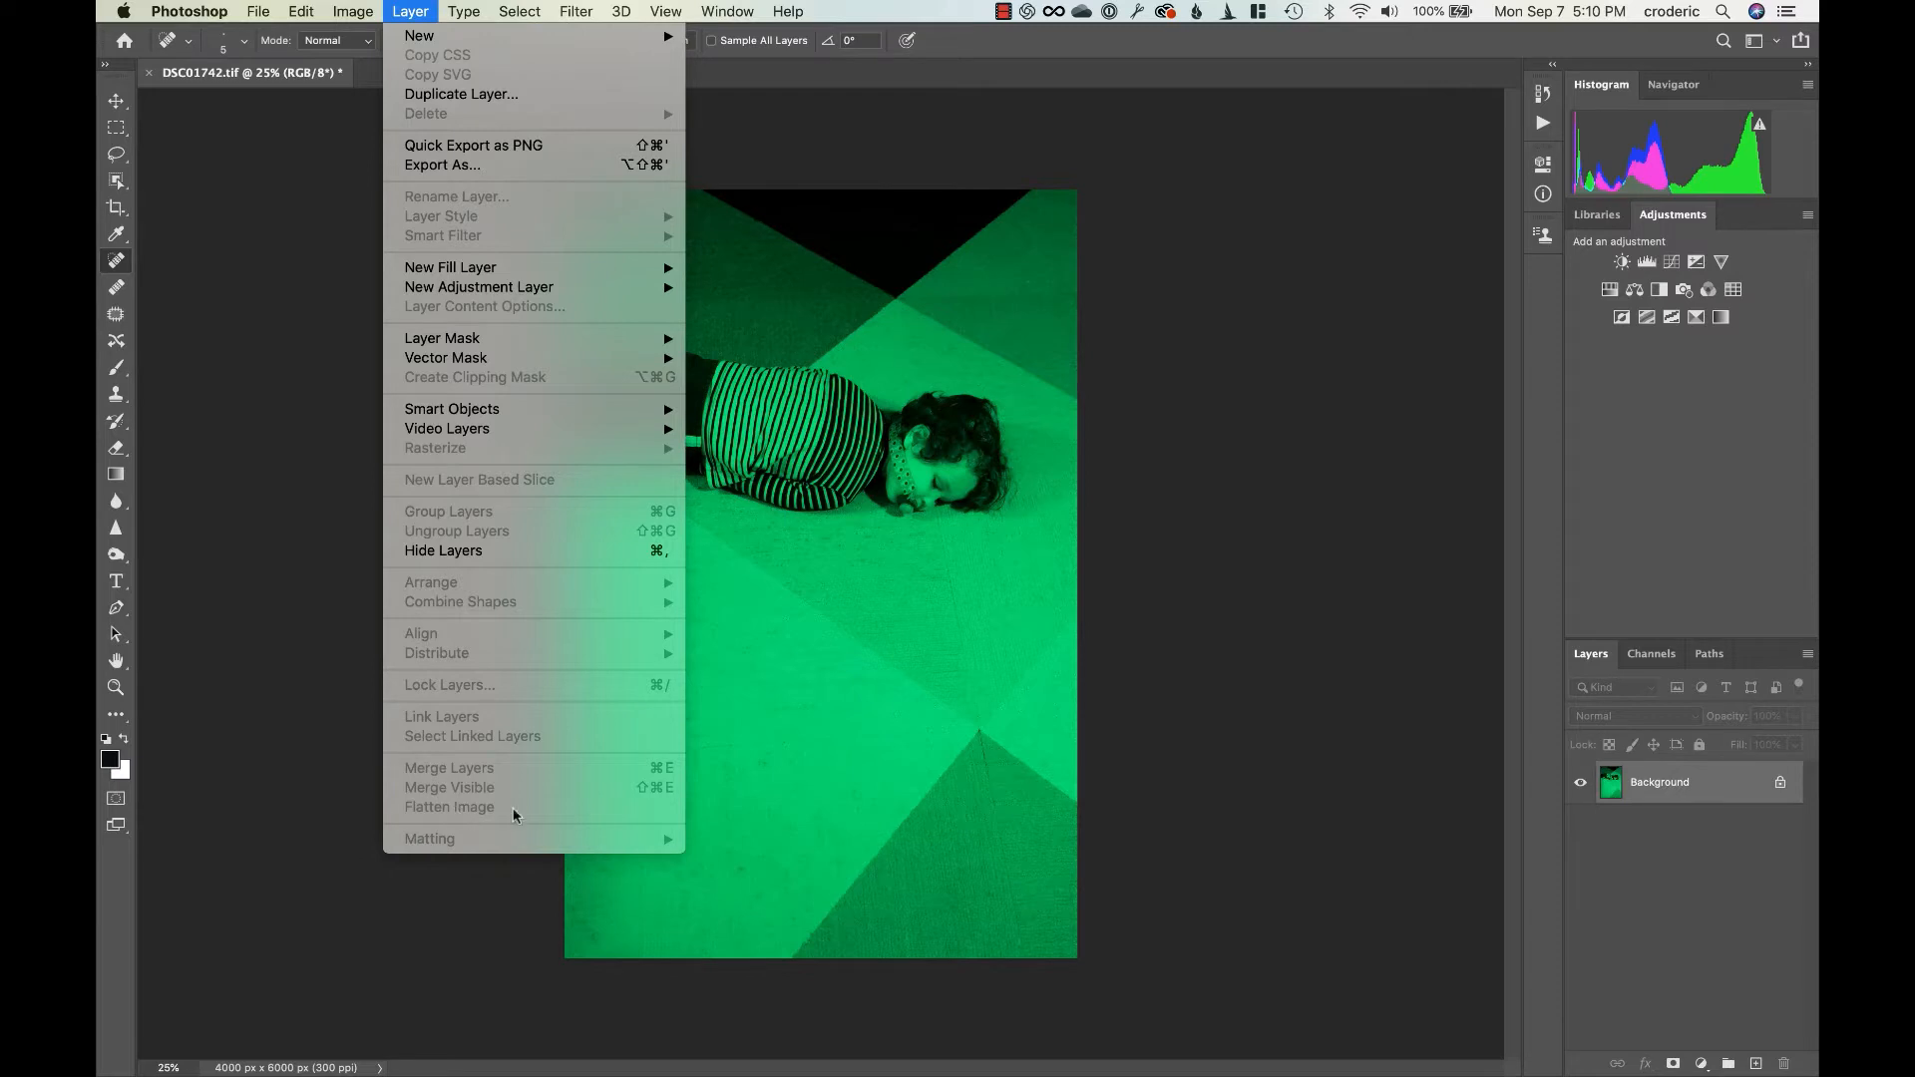
click(1266, 795)
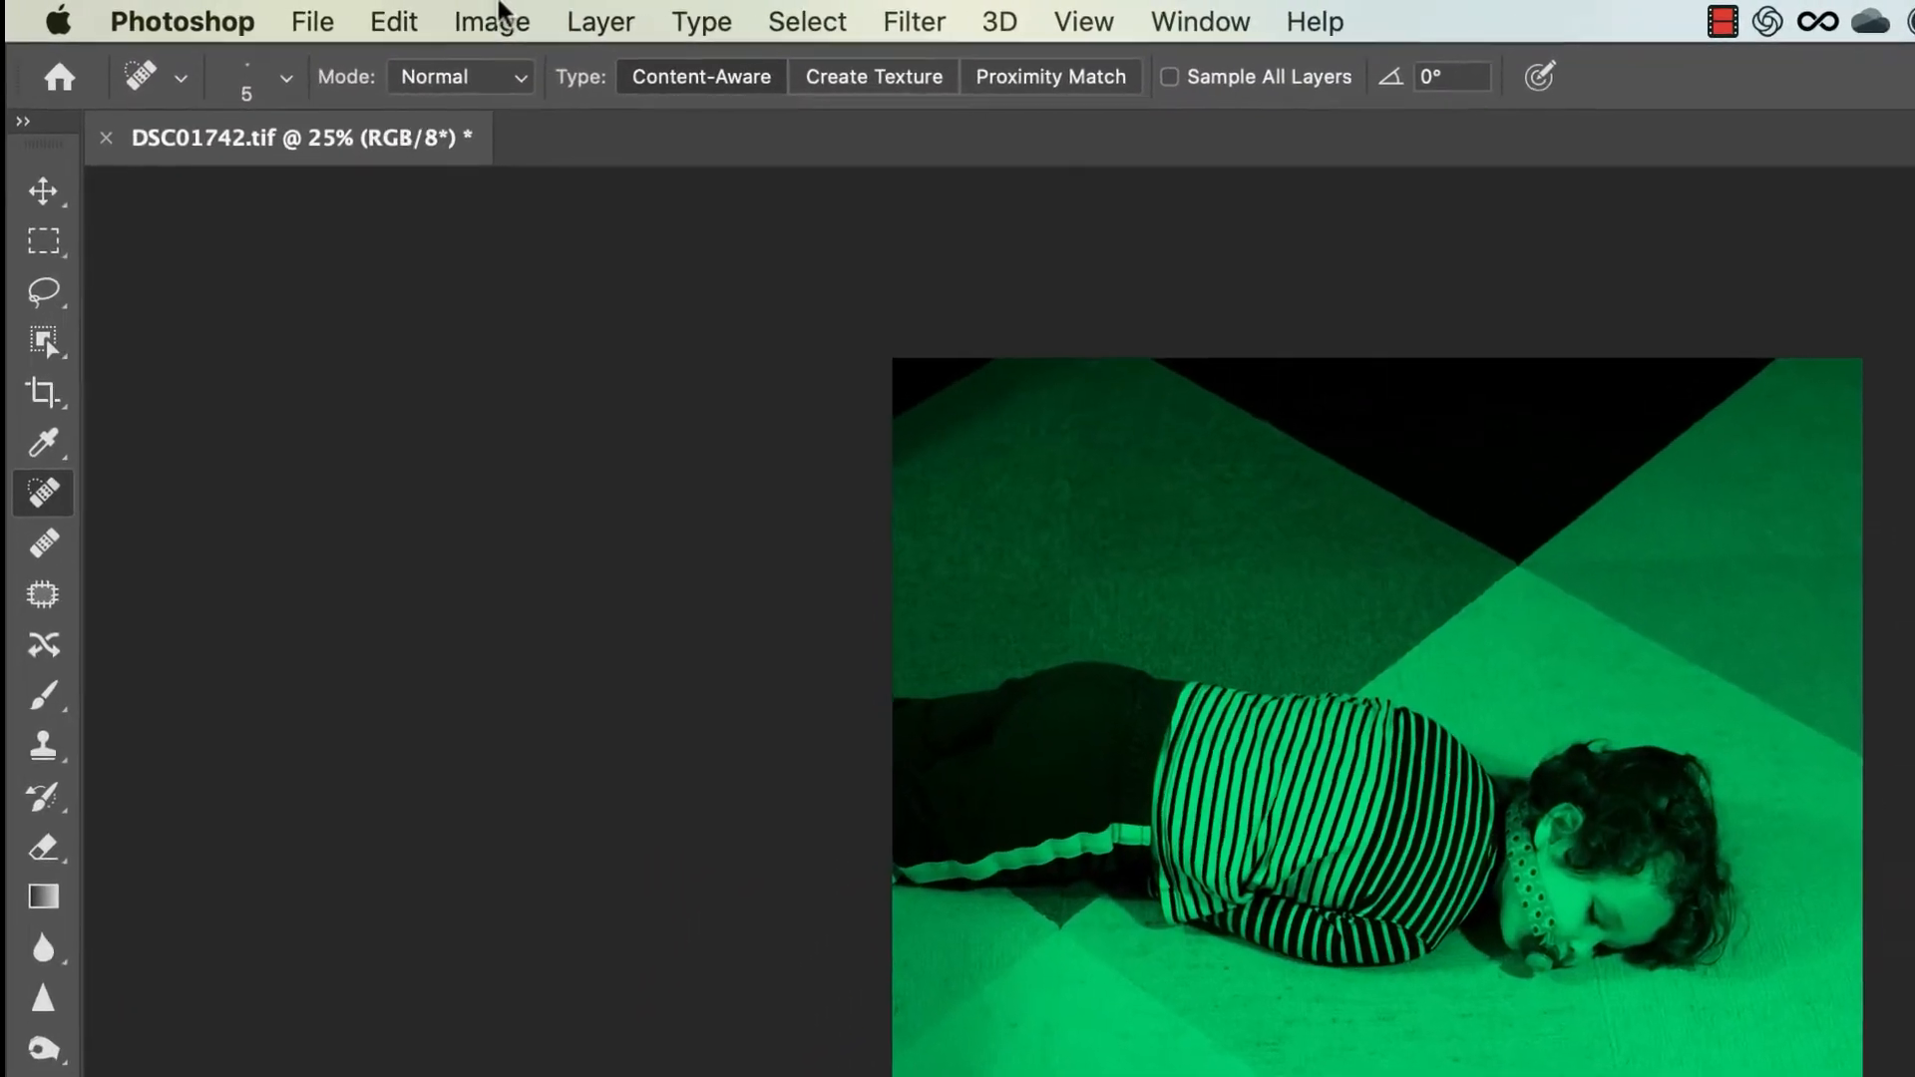
Resize the image proportionally to a height of 10.5 inches with dimensions in inches, and save DSC01742.tif
click(385, 11)
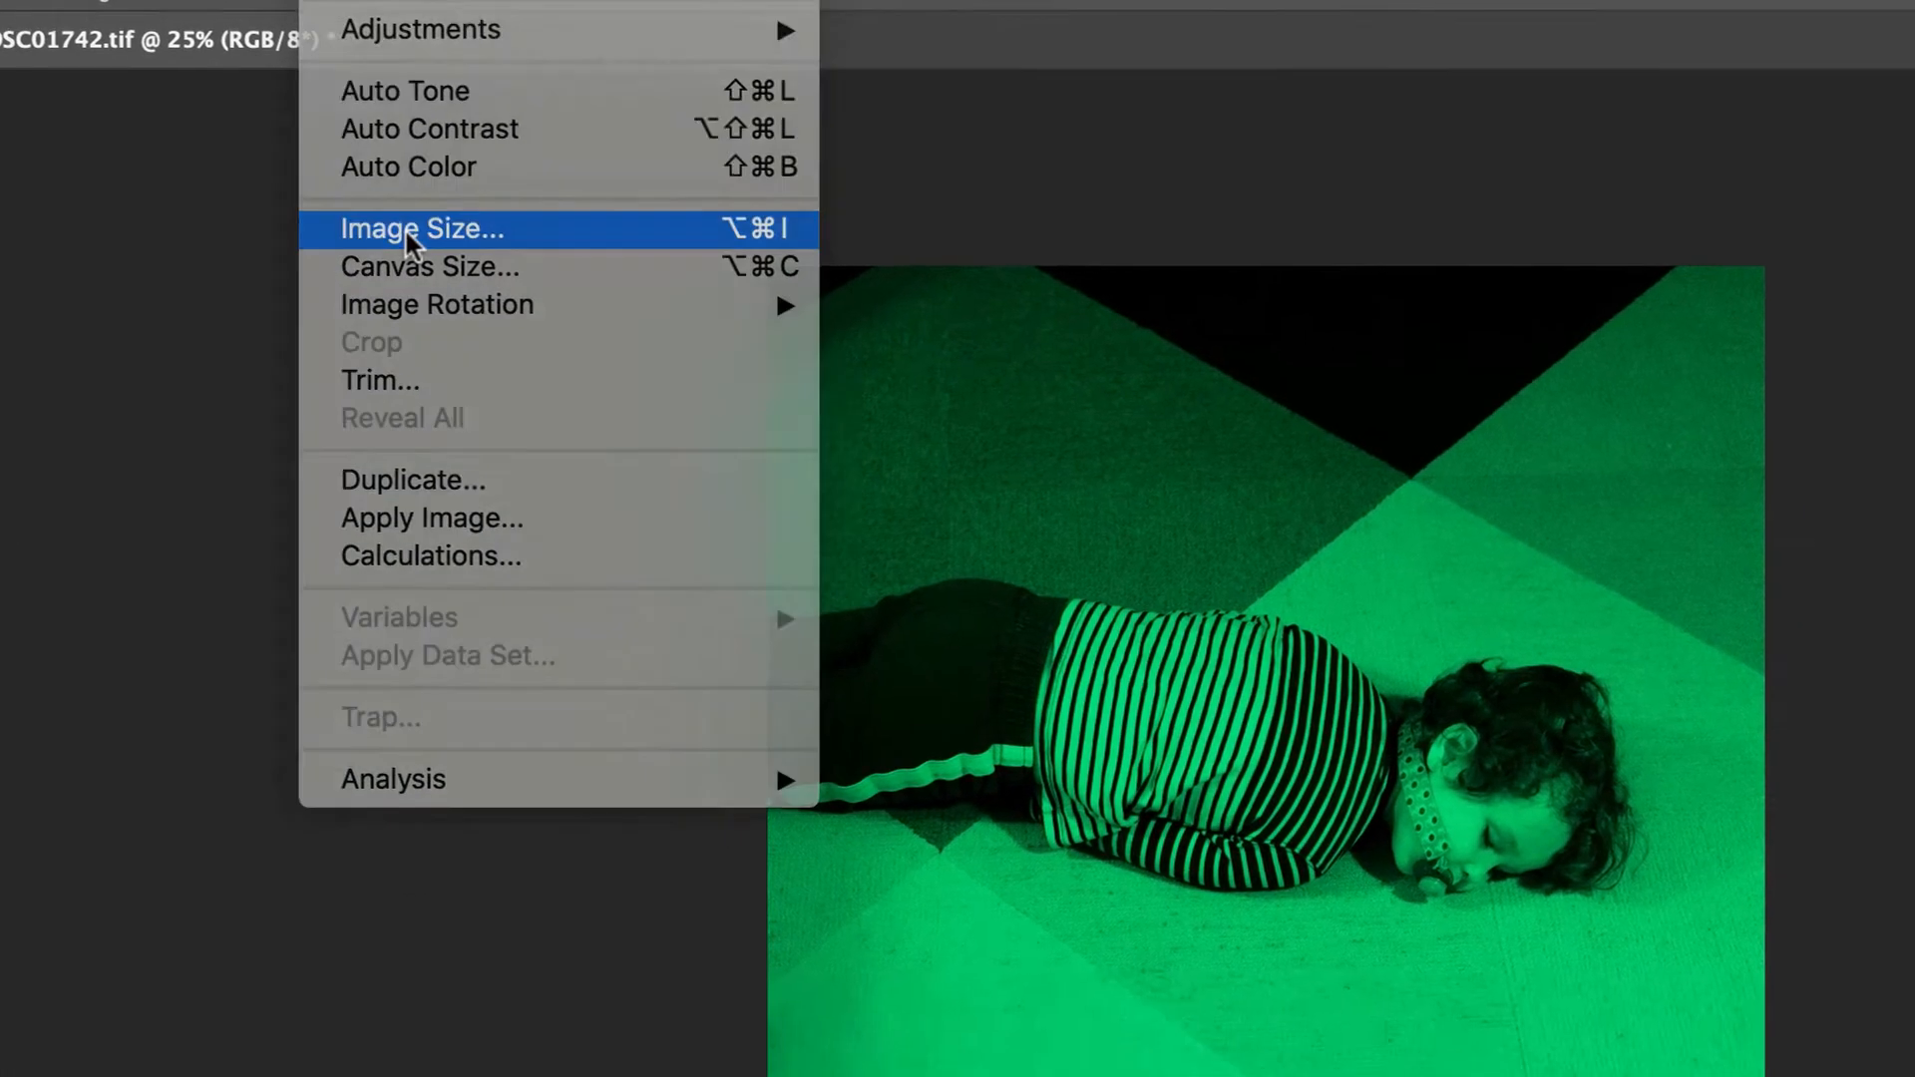
click(555, 331)
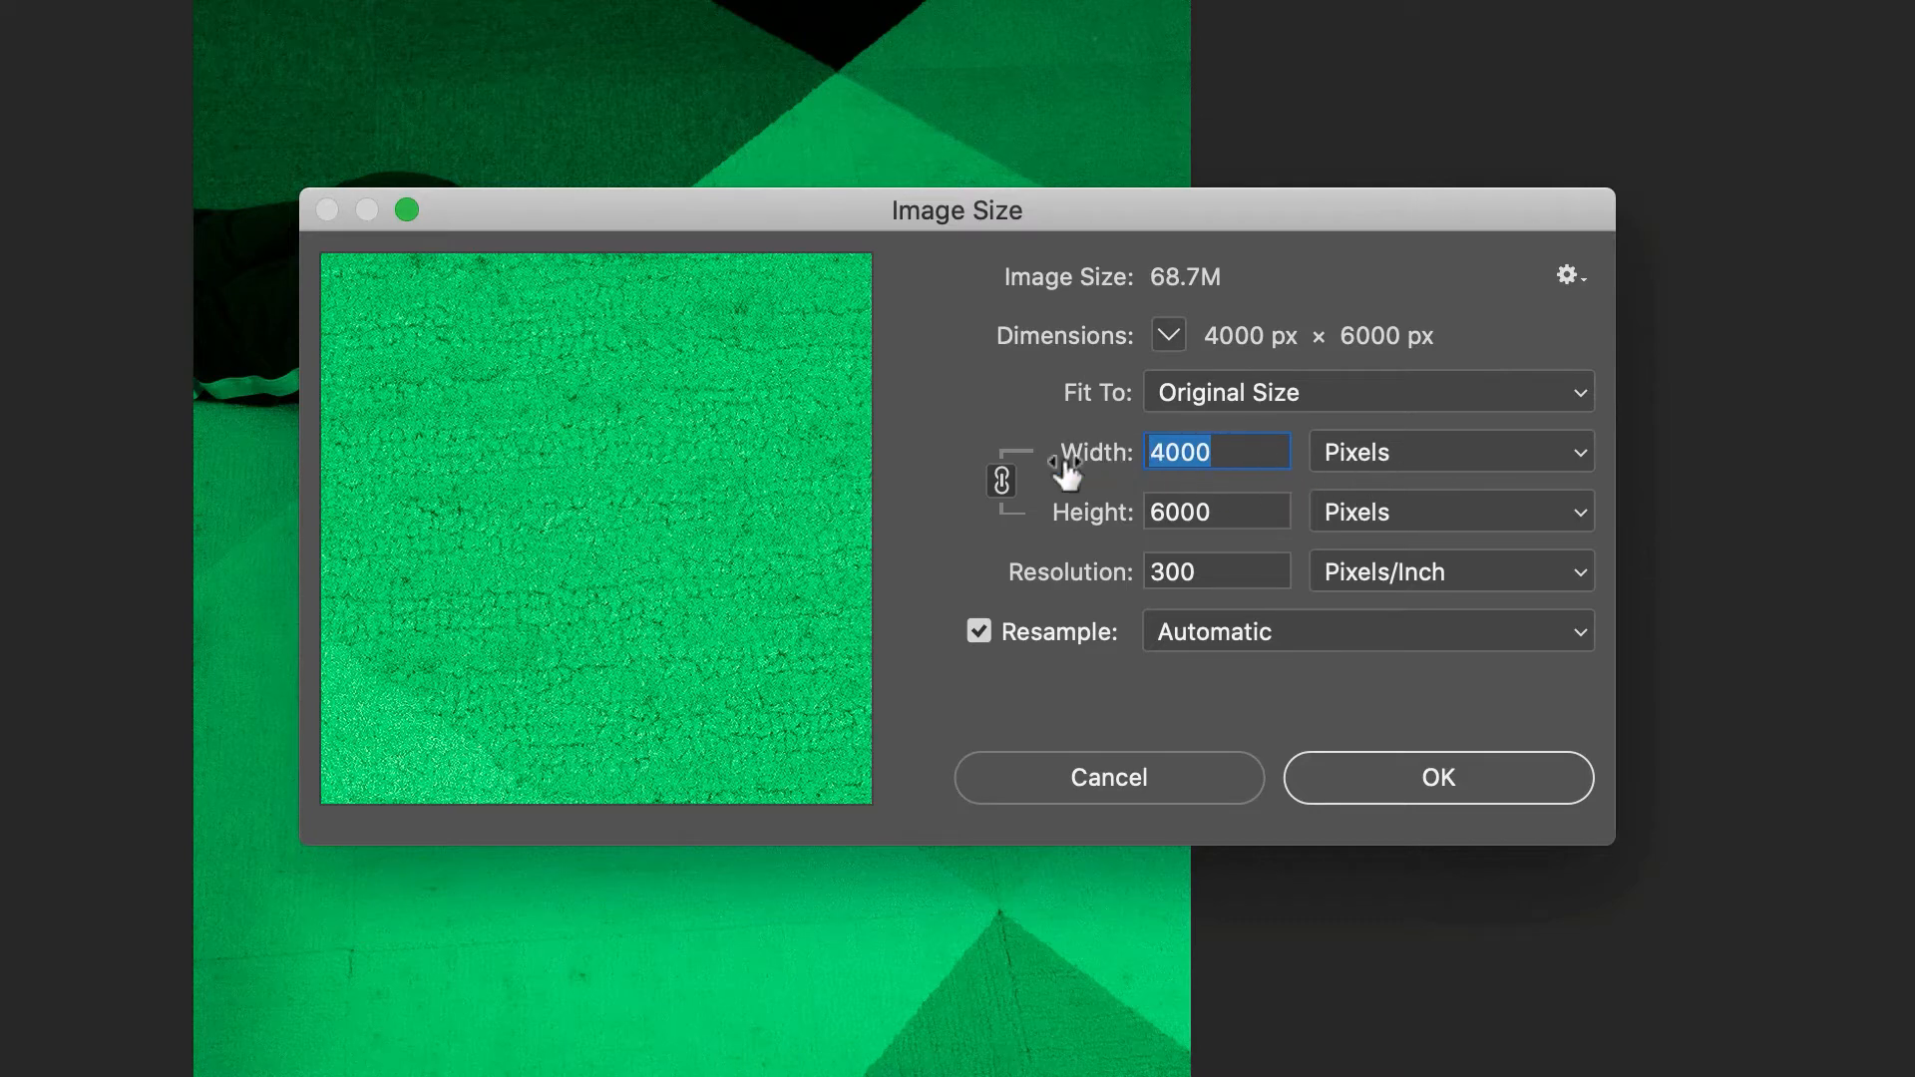
click(1364, 444)
click(1375, 480)
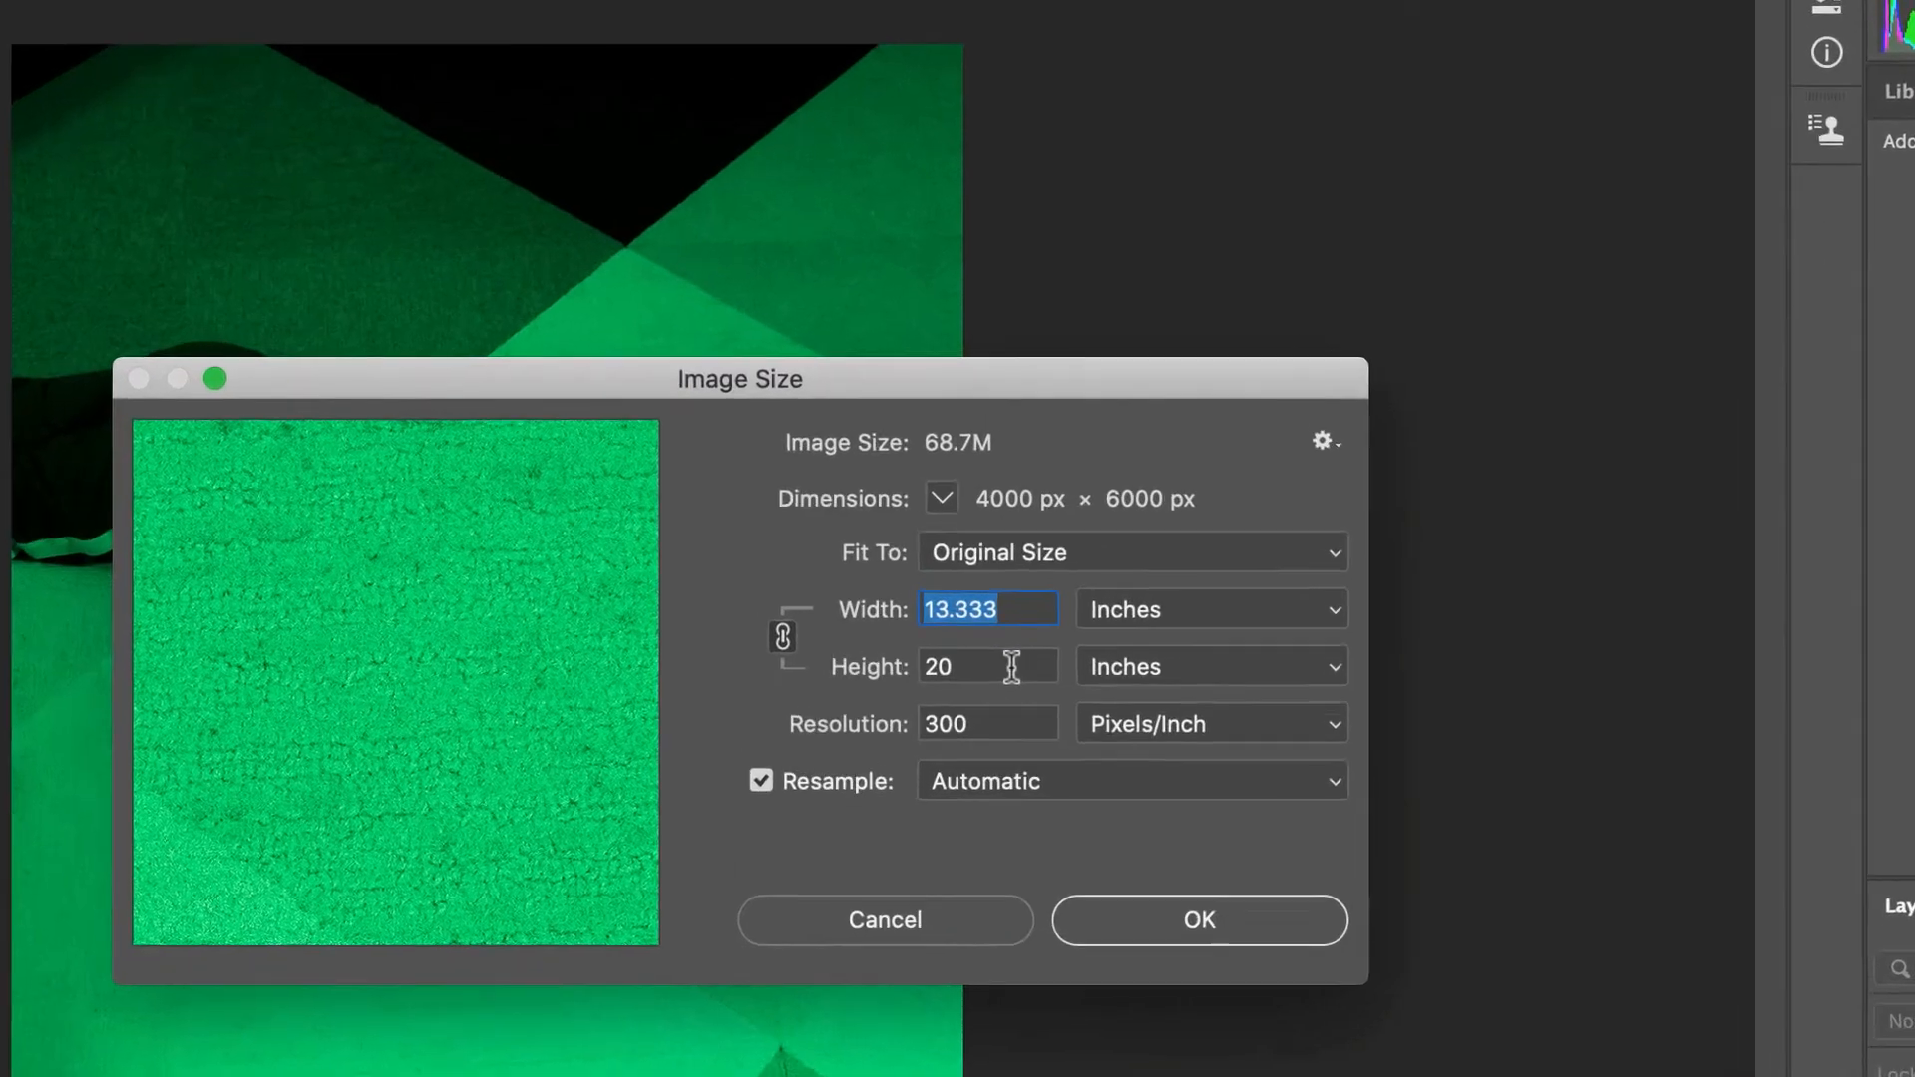
drag(1104, 523, 1048, 525)
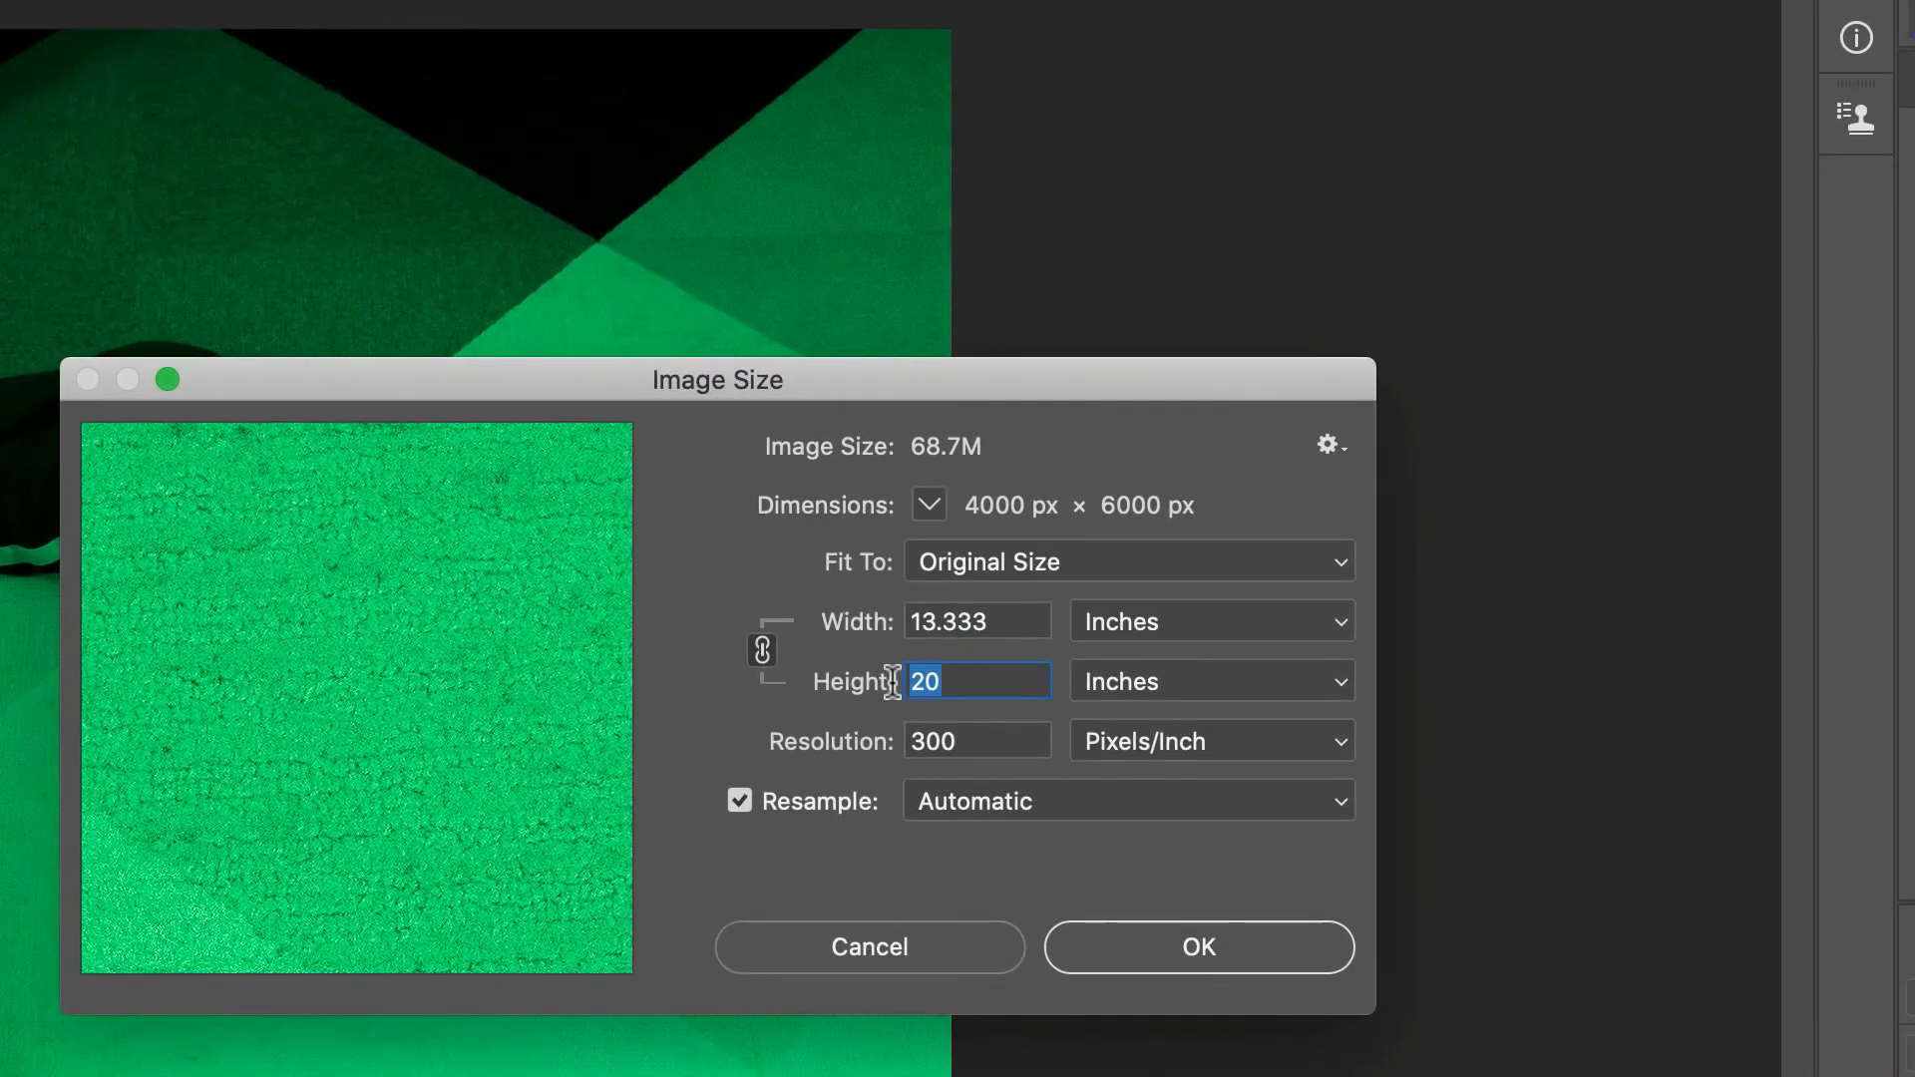
text(10.5)
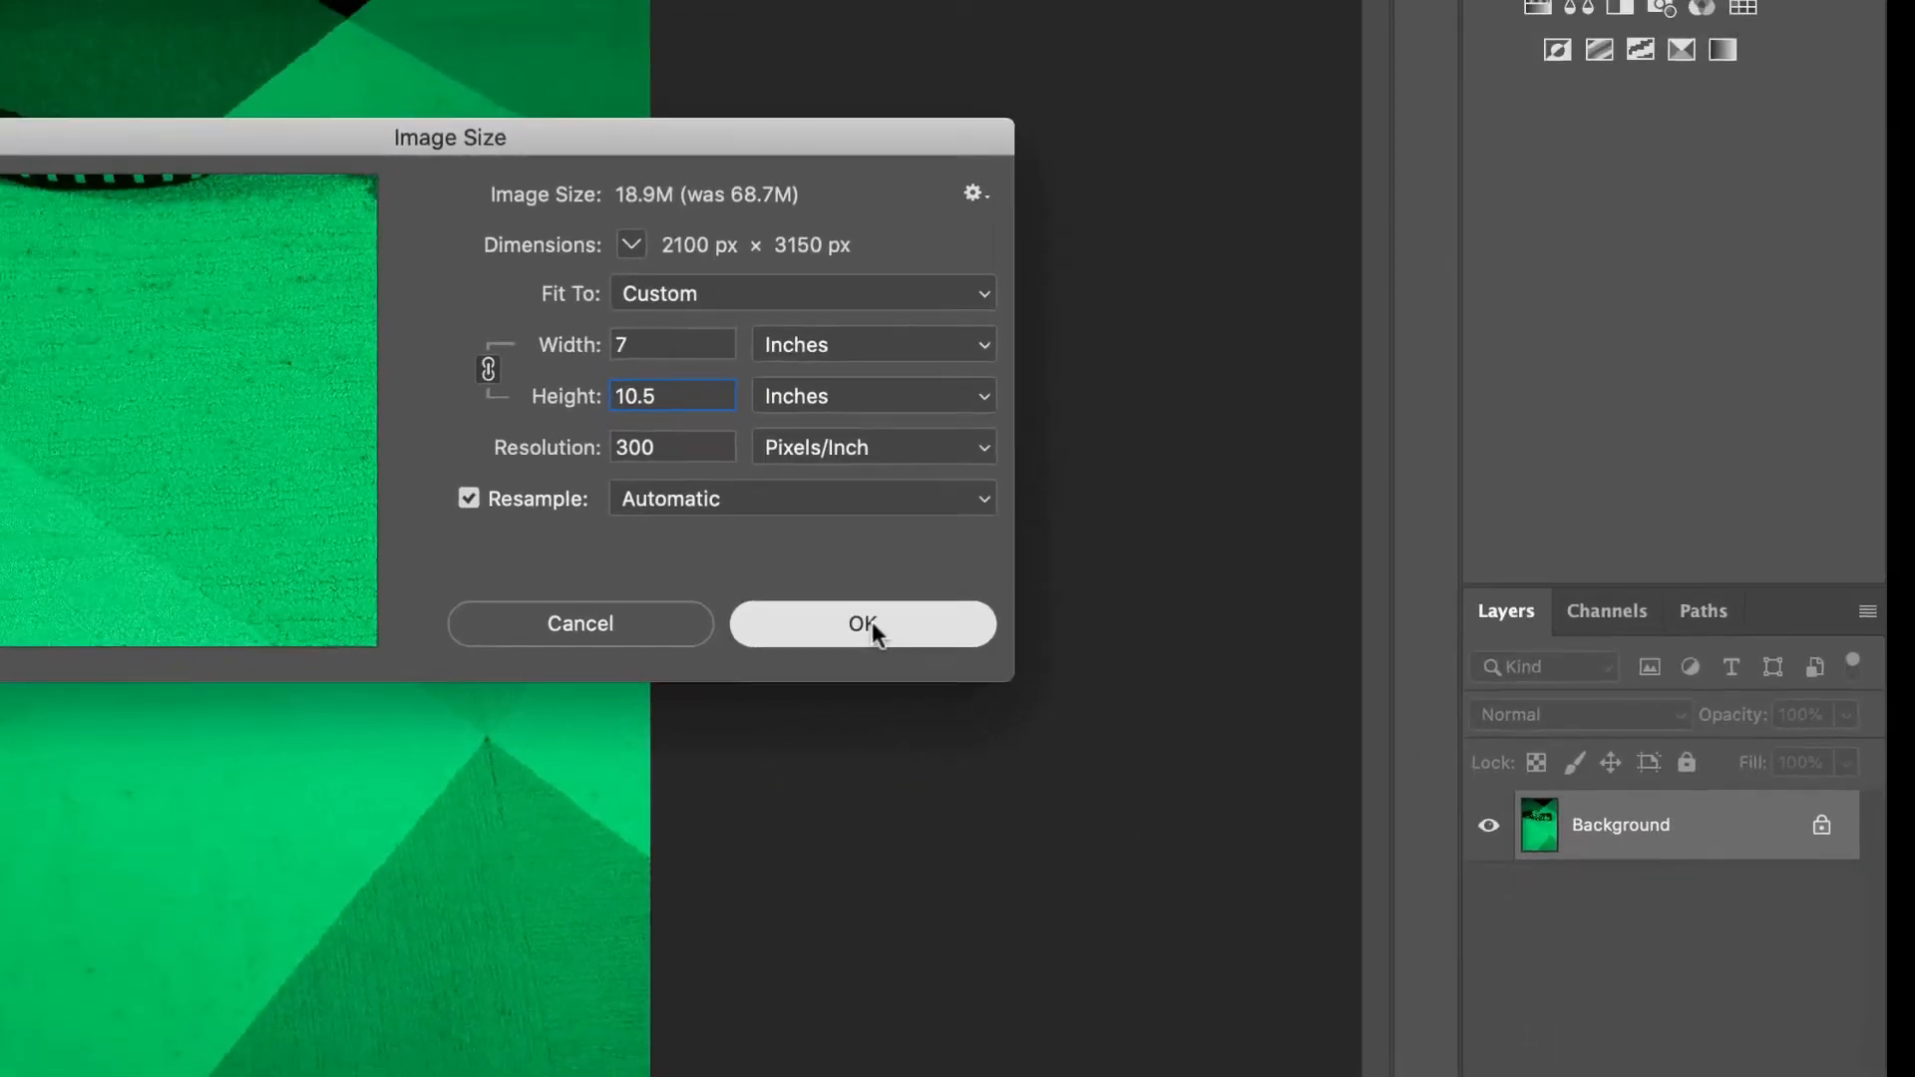
click(1065, 846)
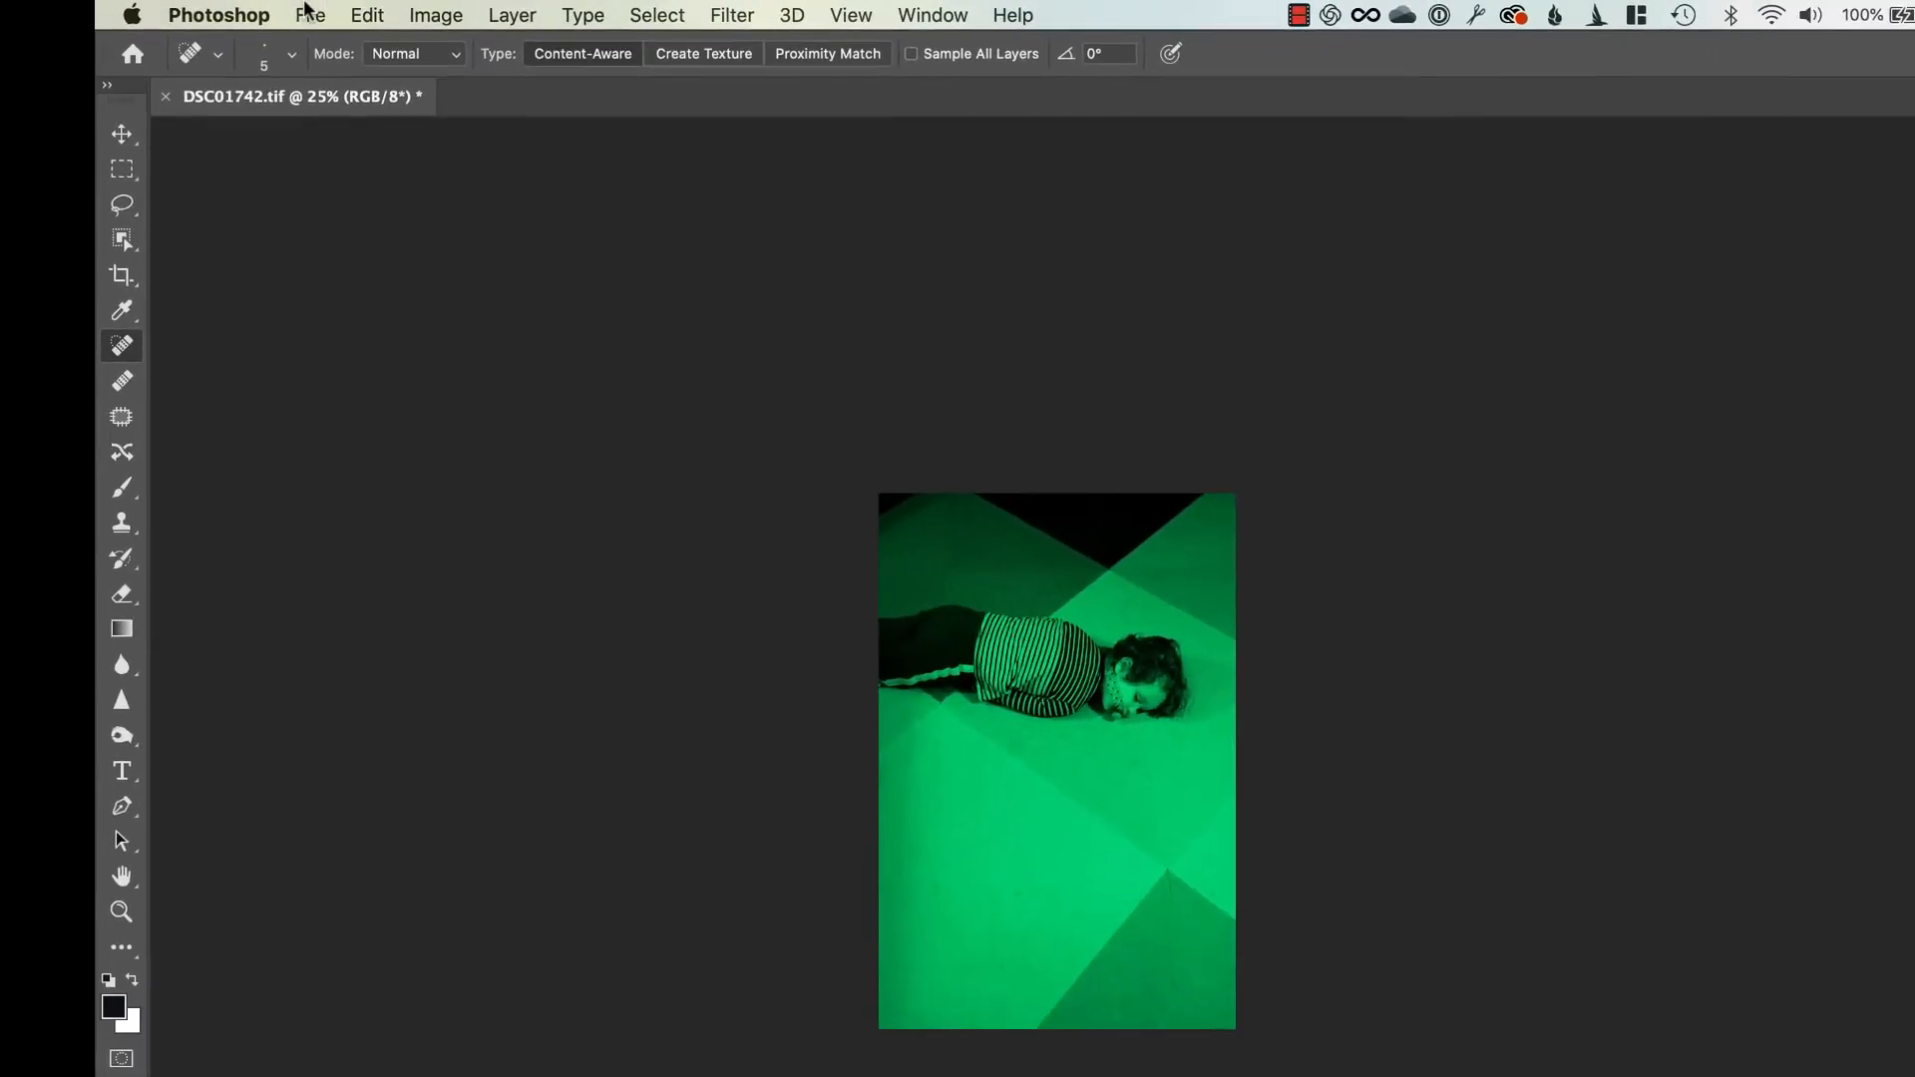
click(311, 15)
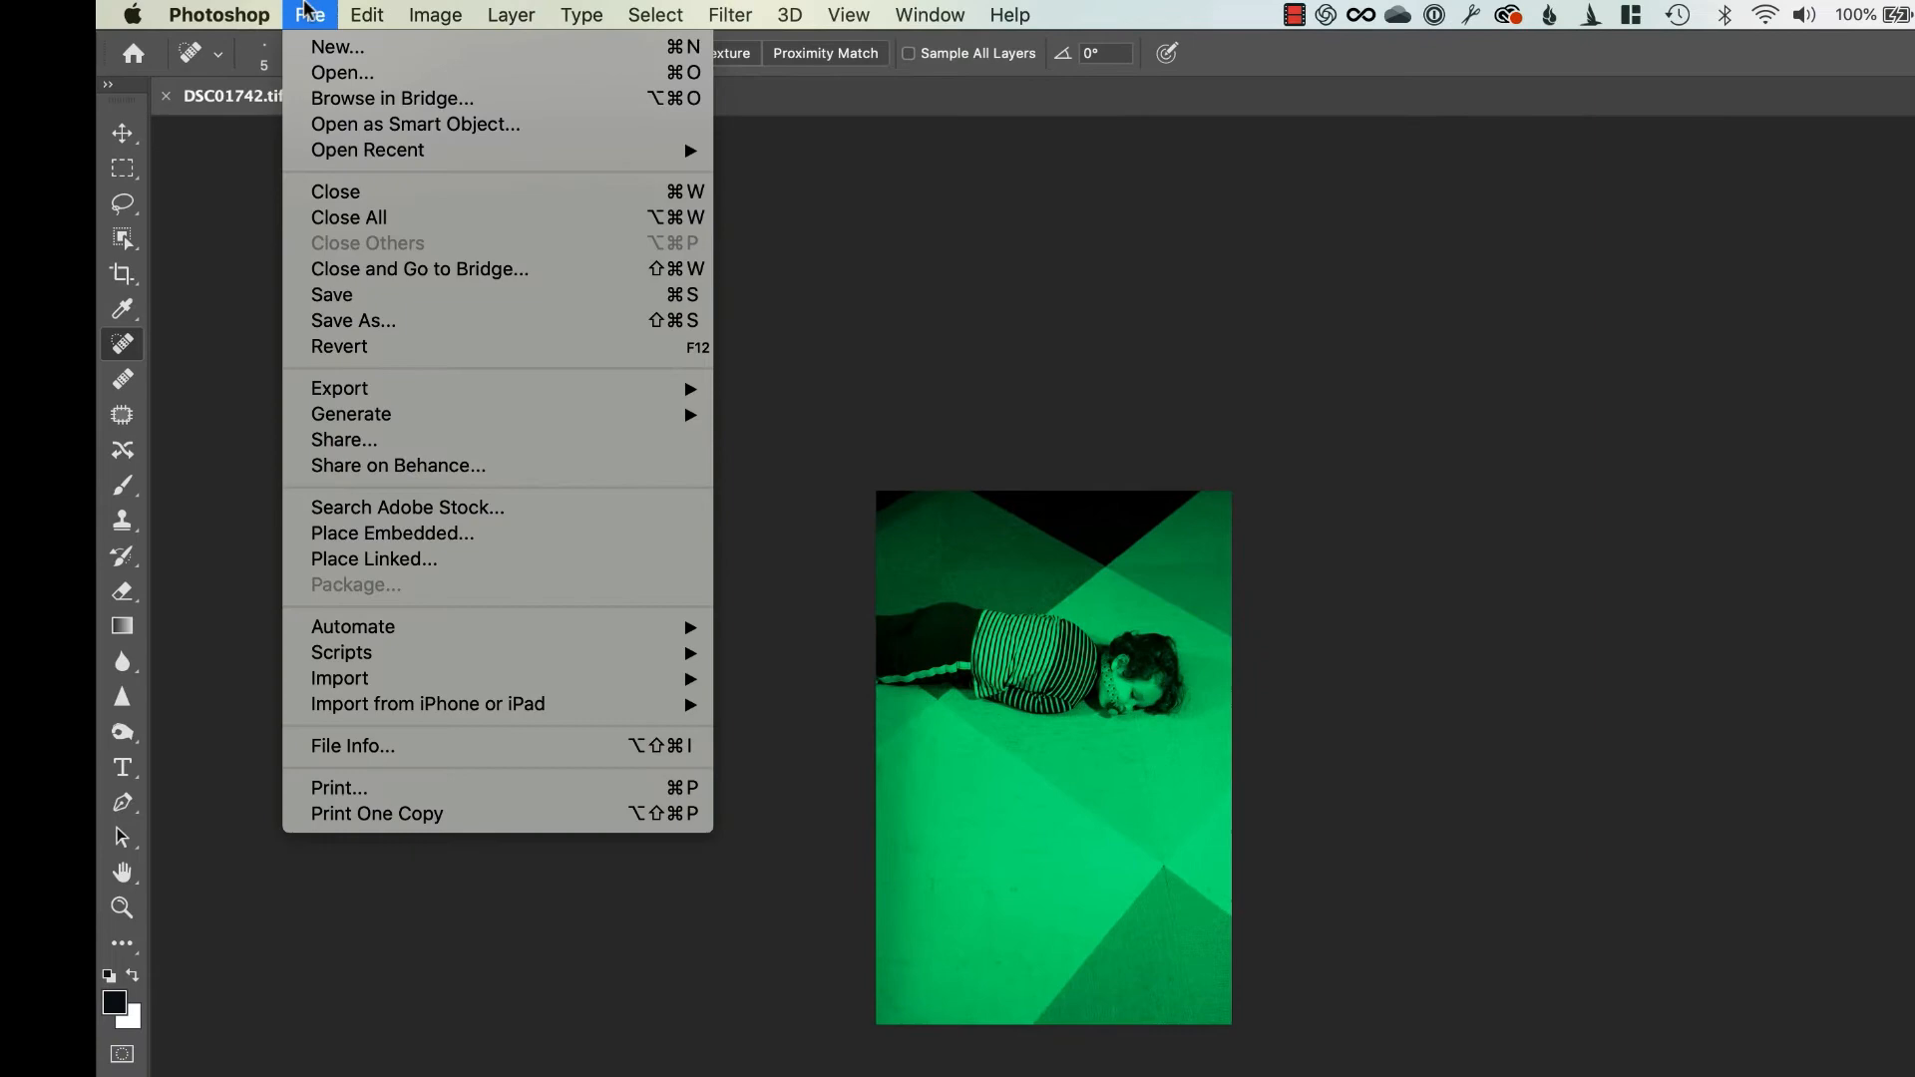
click(344, 287)
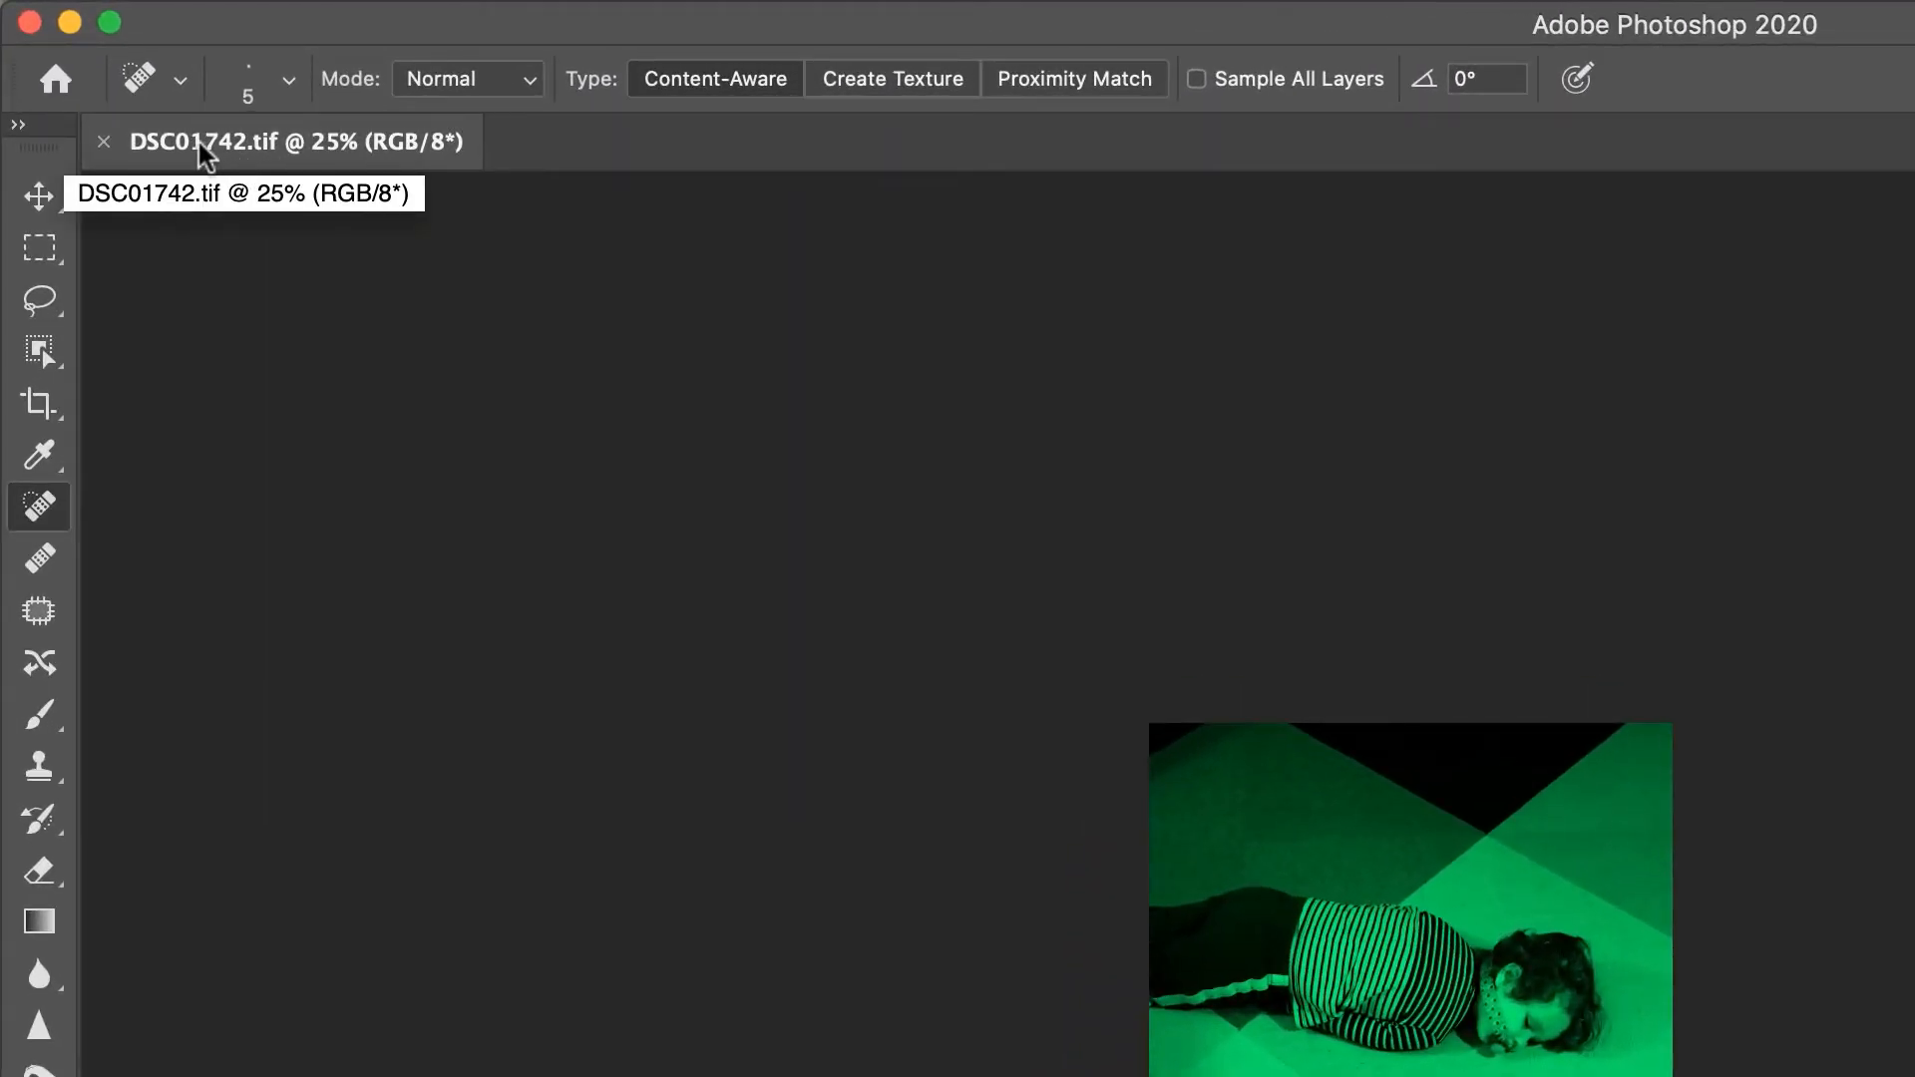
Reveal the saved DSC01742.tif in Finder to check its file details, and select DSC01742.psd in the PSD folder for comparison
right_click(204, 155)
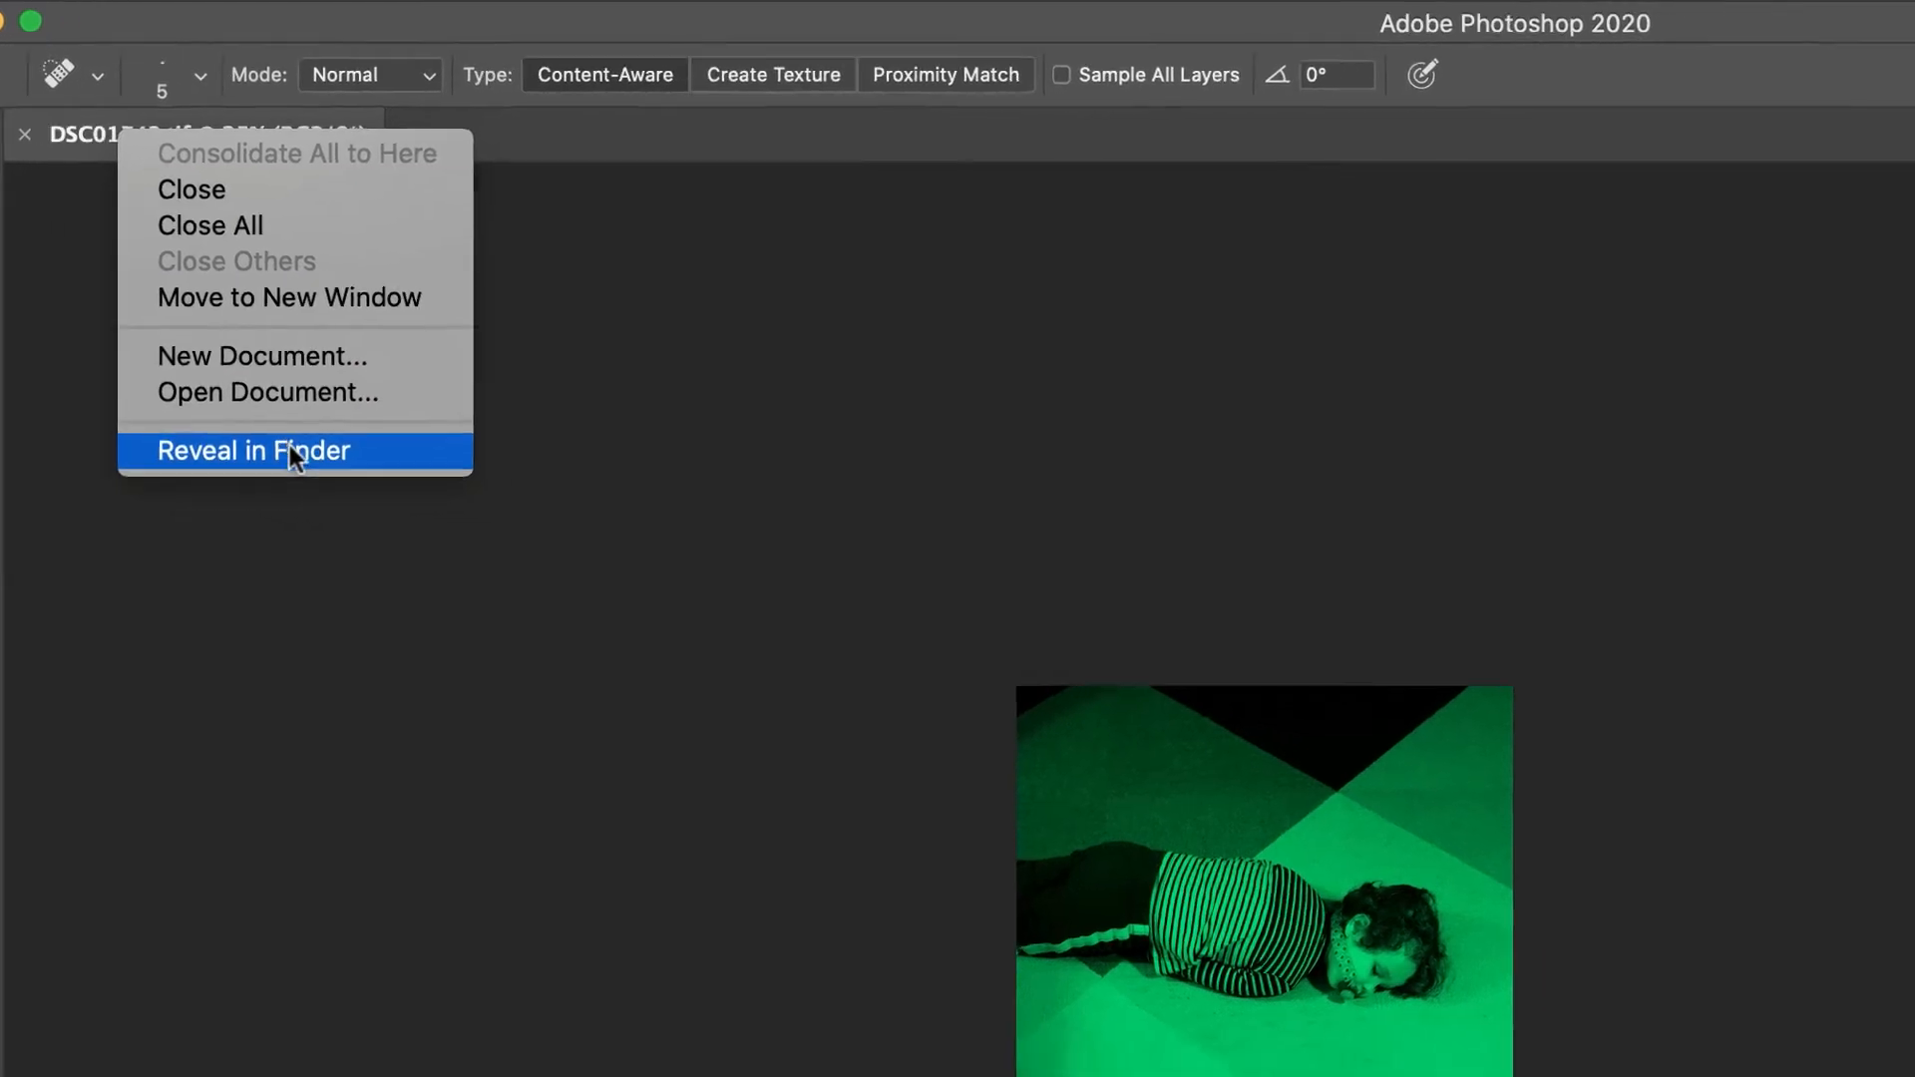
click(359, 475)
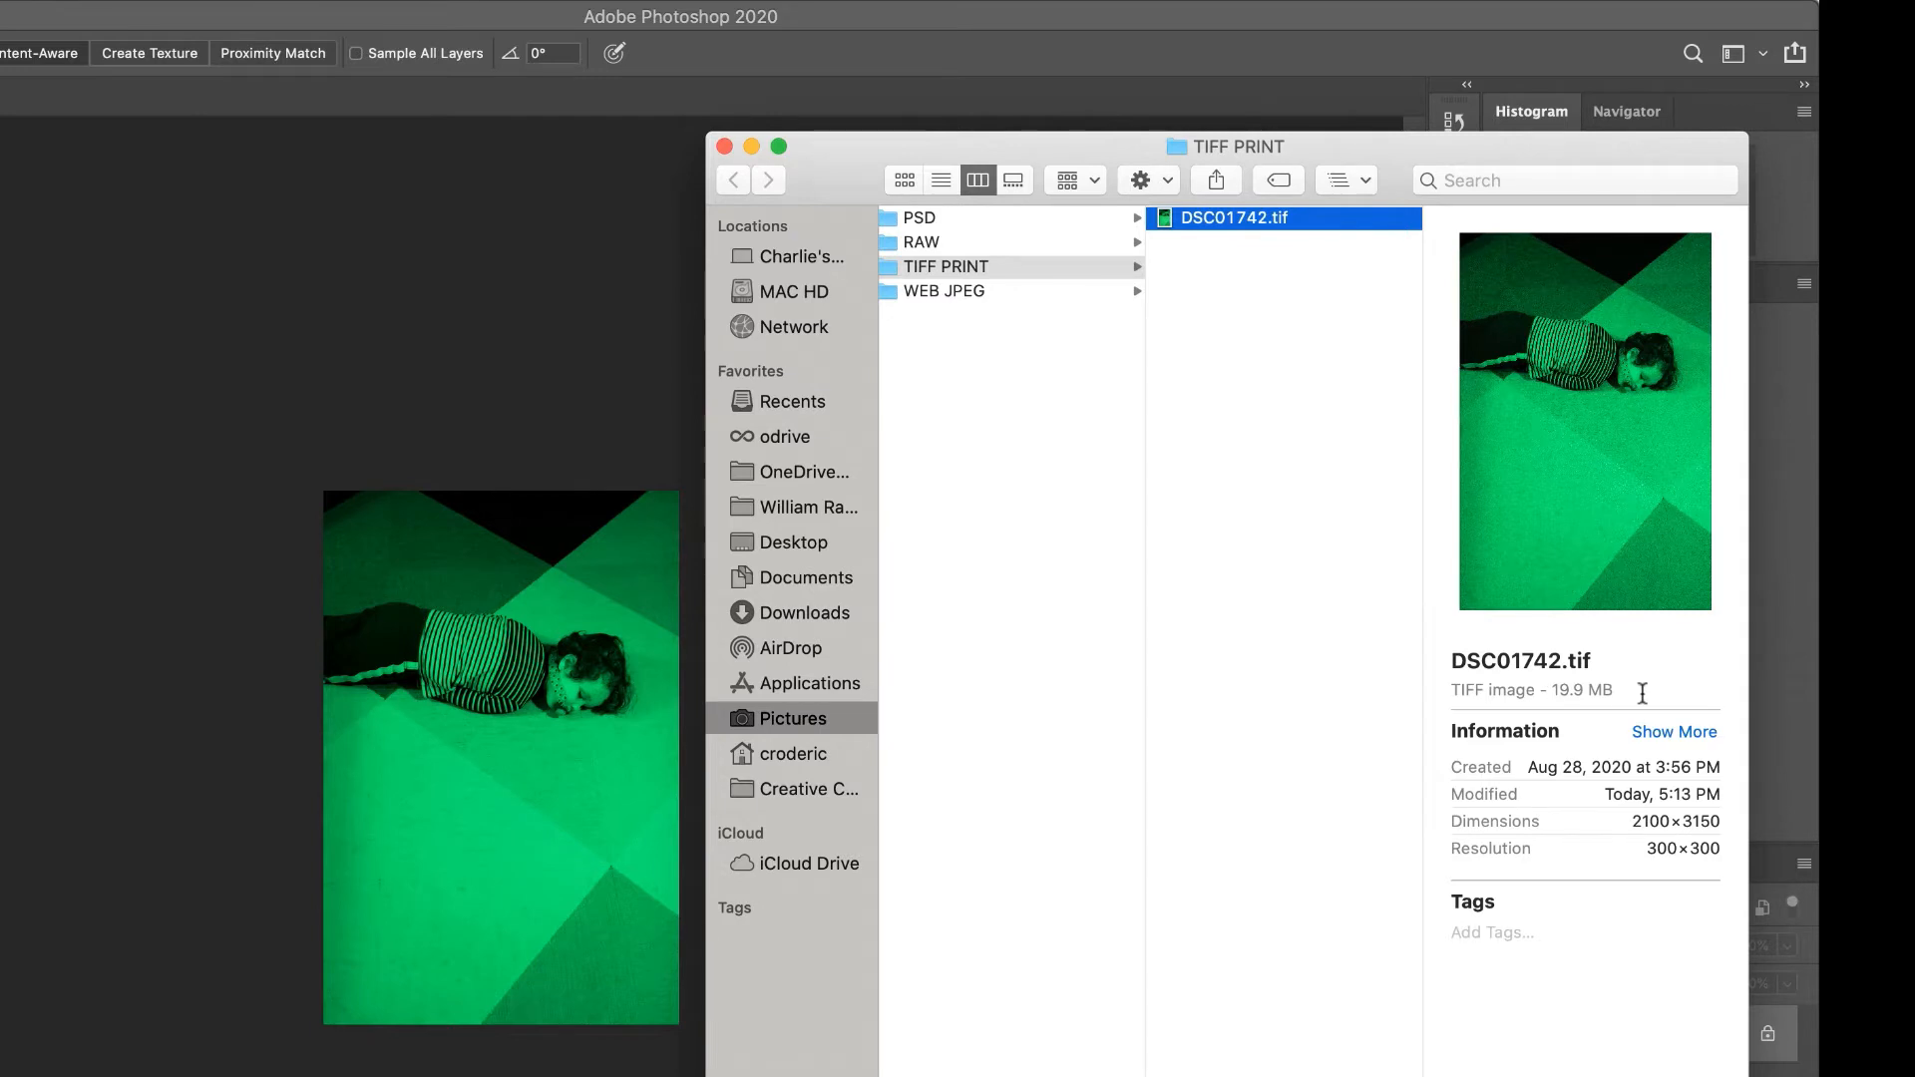
click(963, 221)
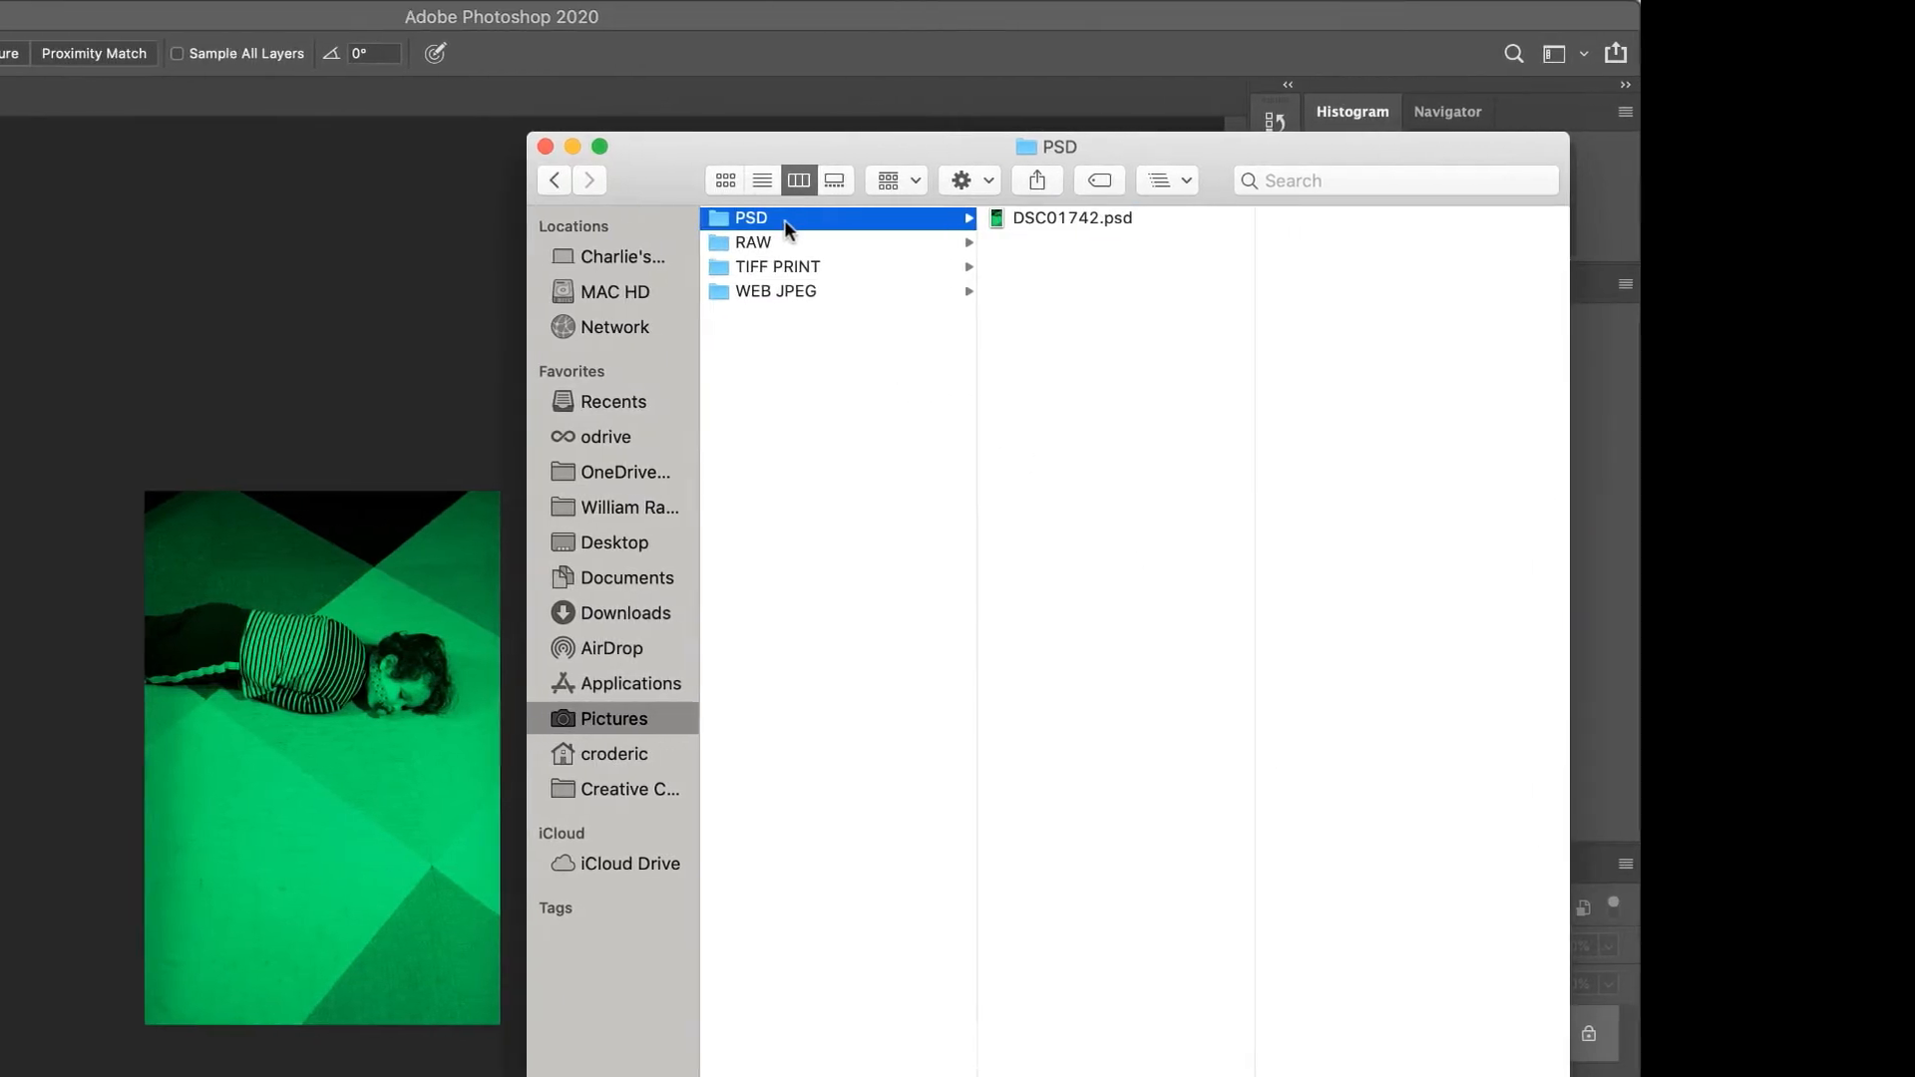
click(1045, 218)
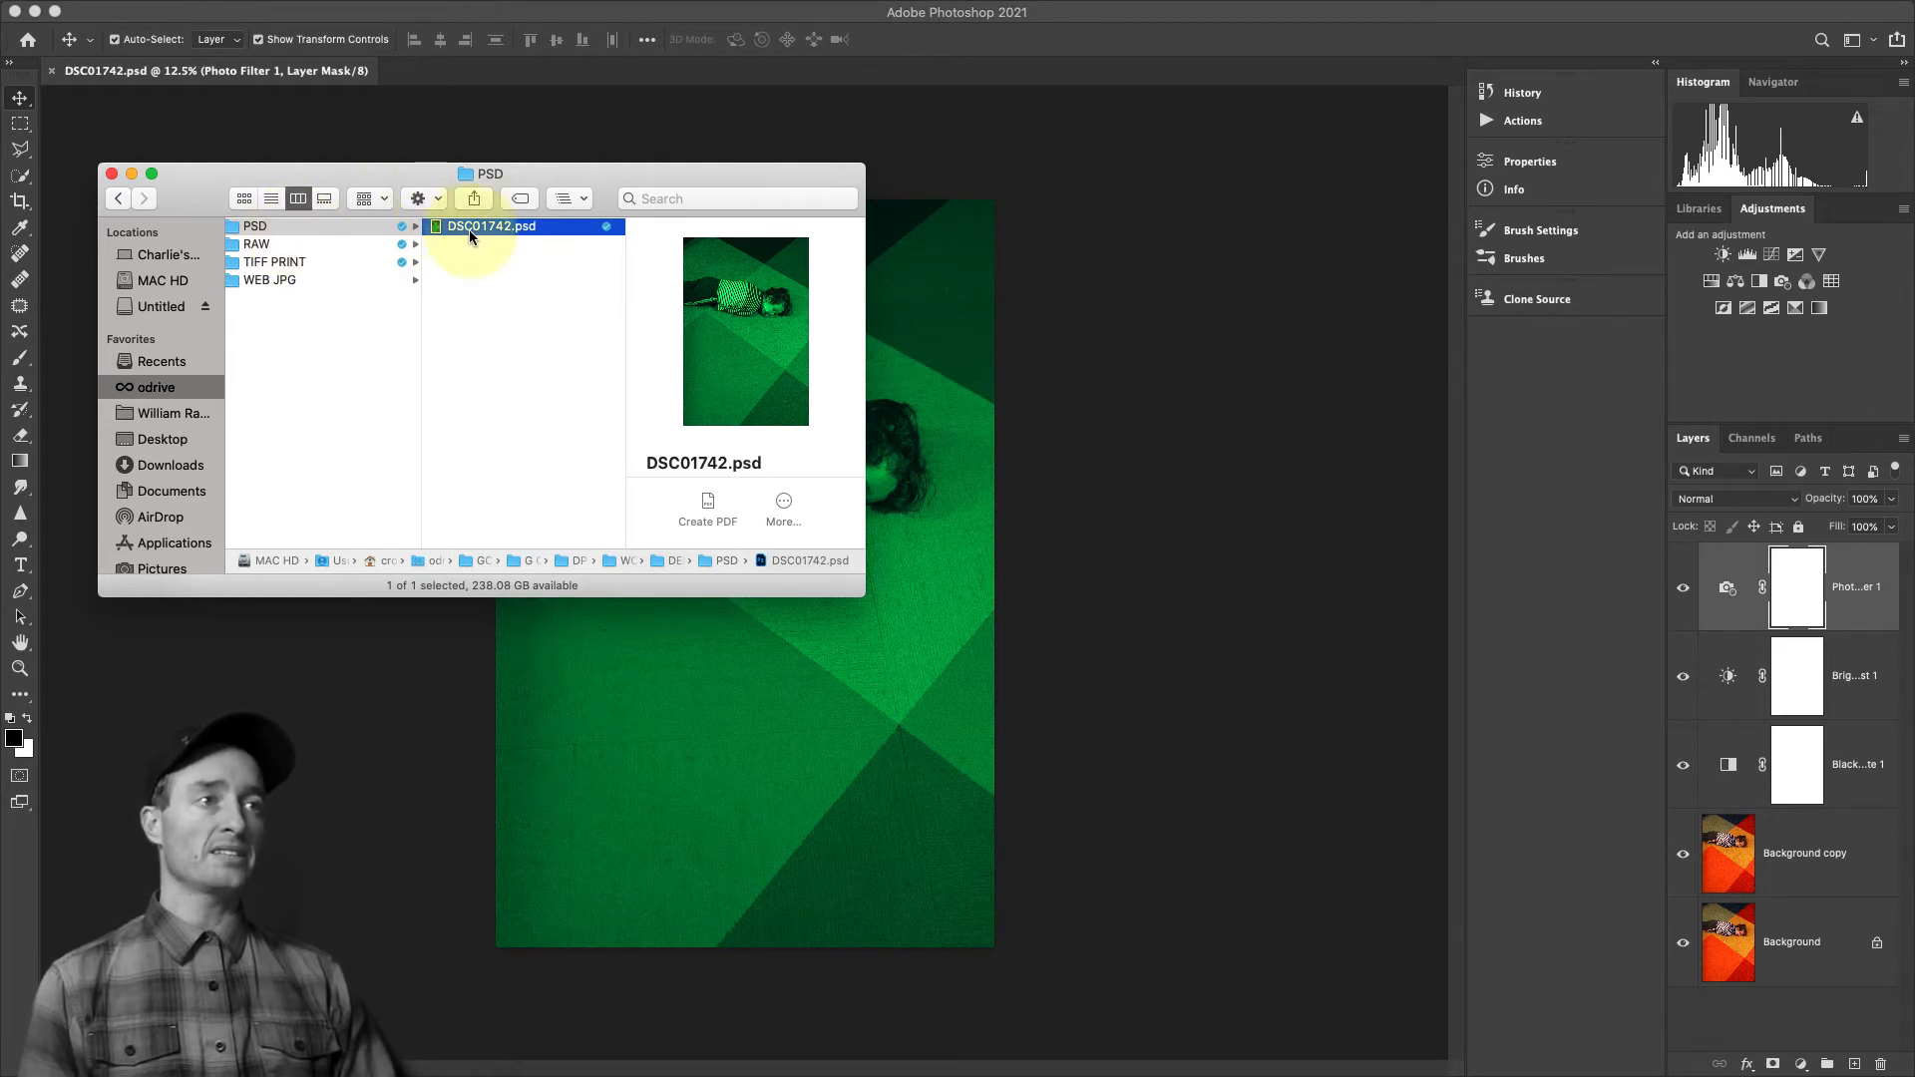
Return to the layered PSD in Photoshop and check its pixel dimensions and resolution in Image Size without changing anything
click(440, 150)
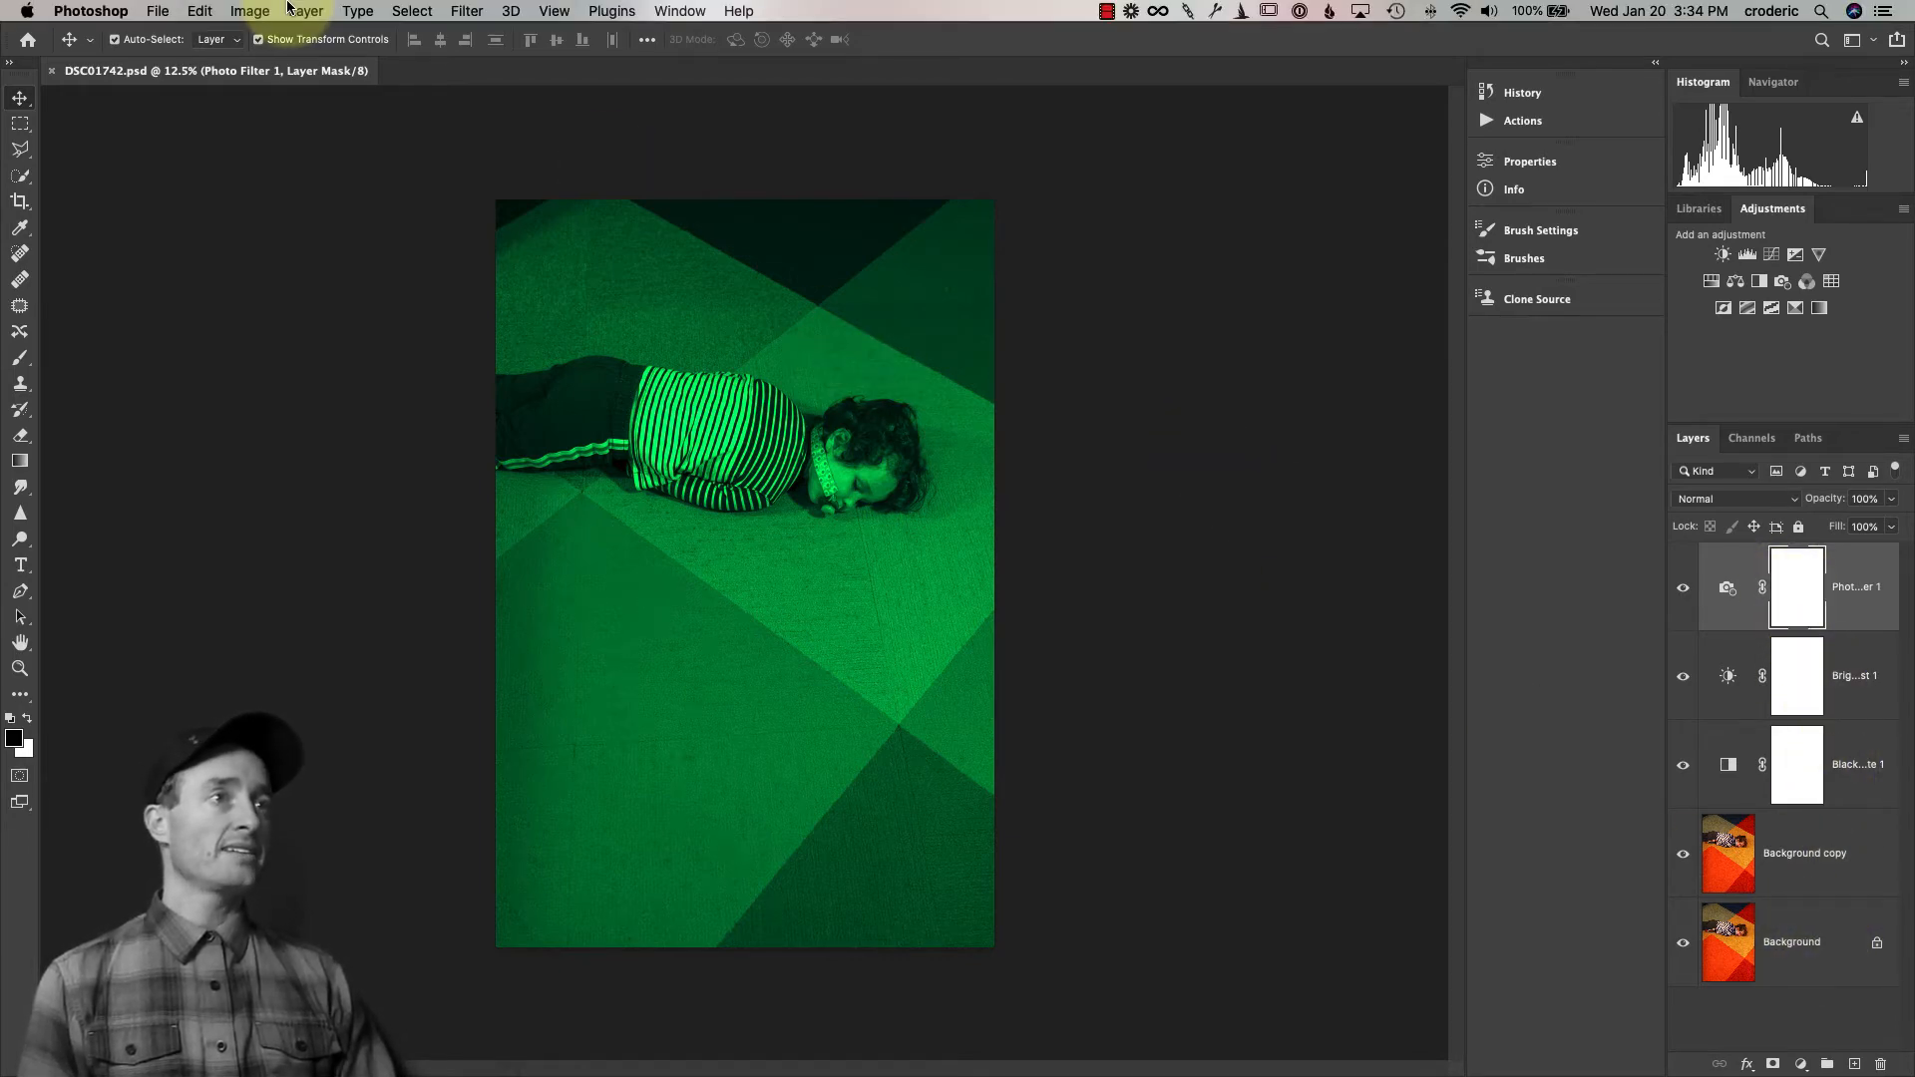
click(253, 10)
click(947, 304)
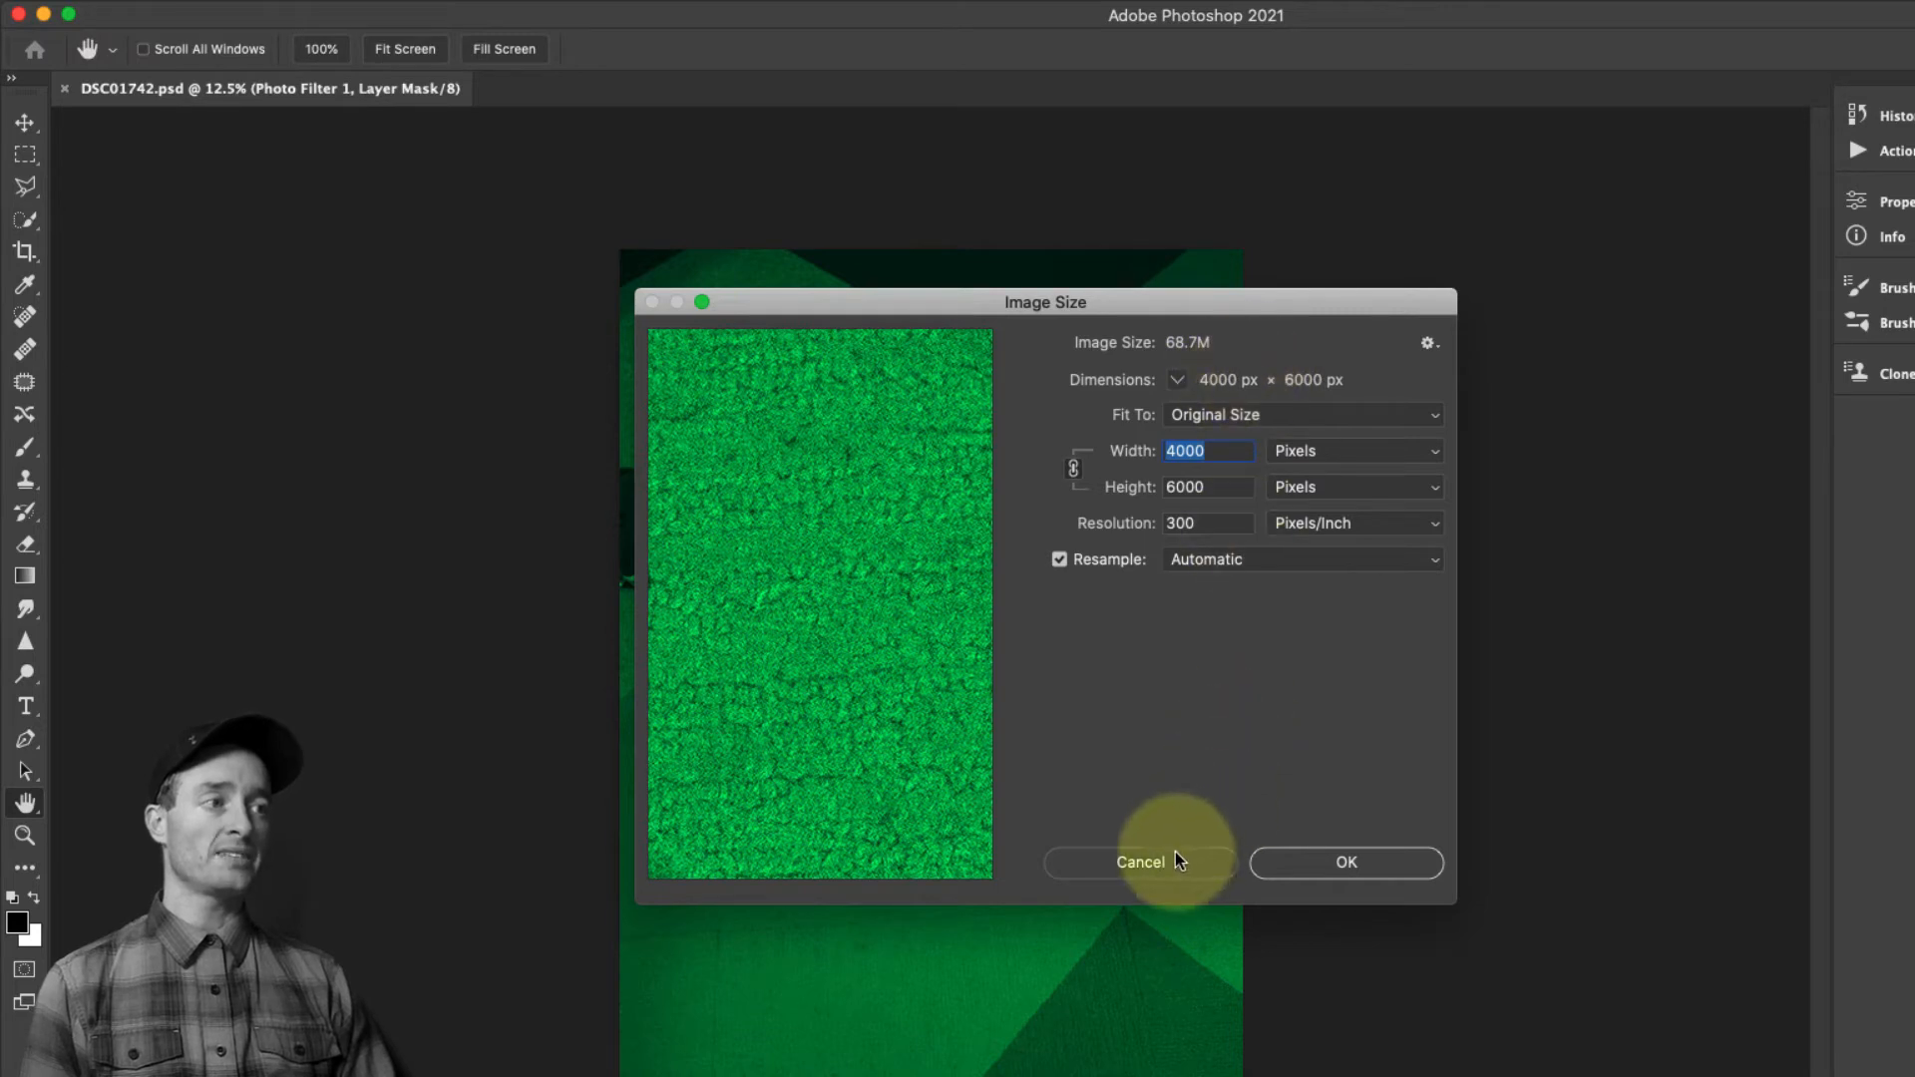
click(1140, 862)
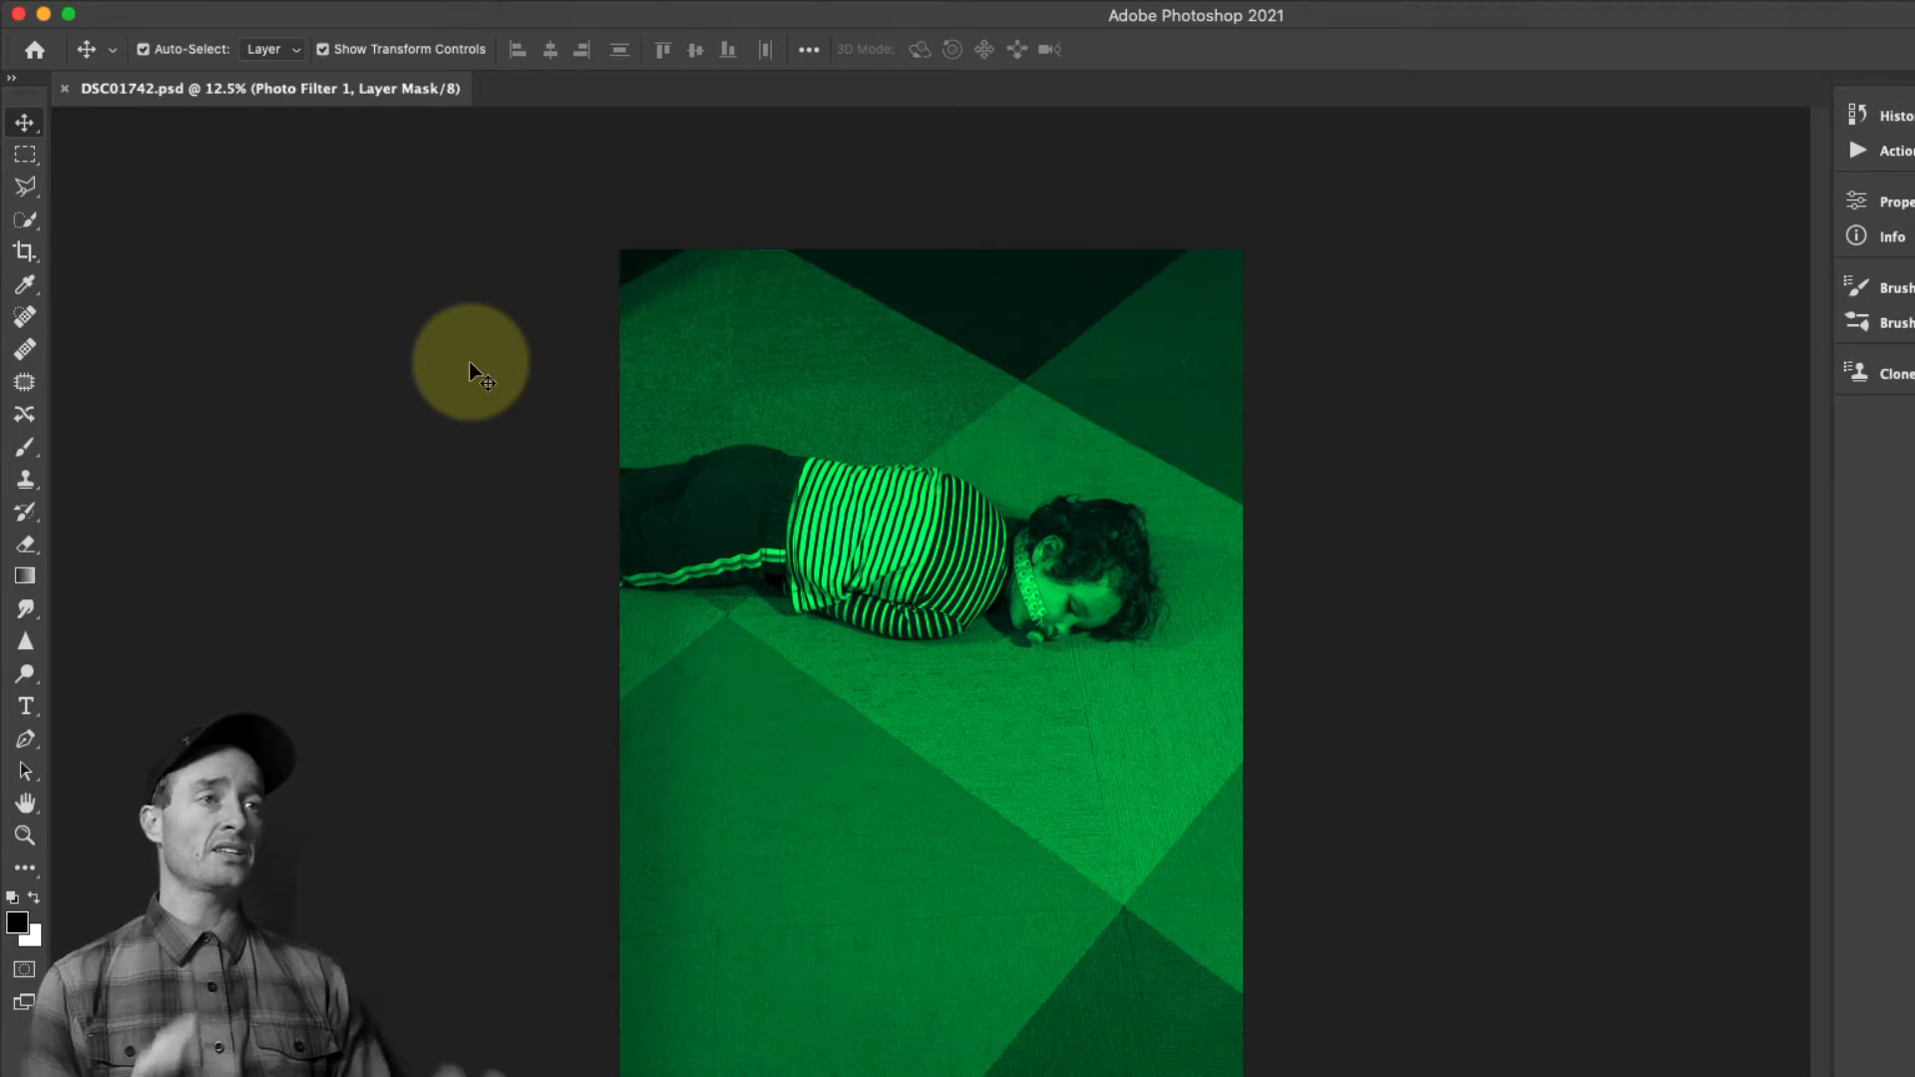
Create a new empty layer named Layer 1 above the Photo Filter adjustment layer, keeping Normal mode and 100% opacity
mouse_move(299, 14)
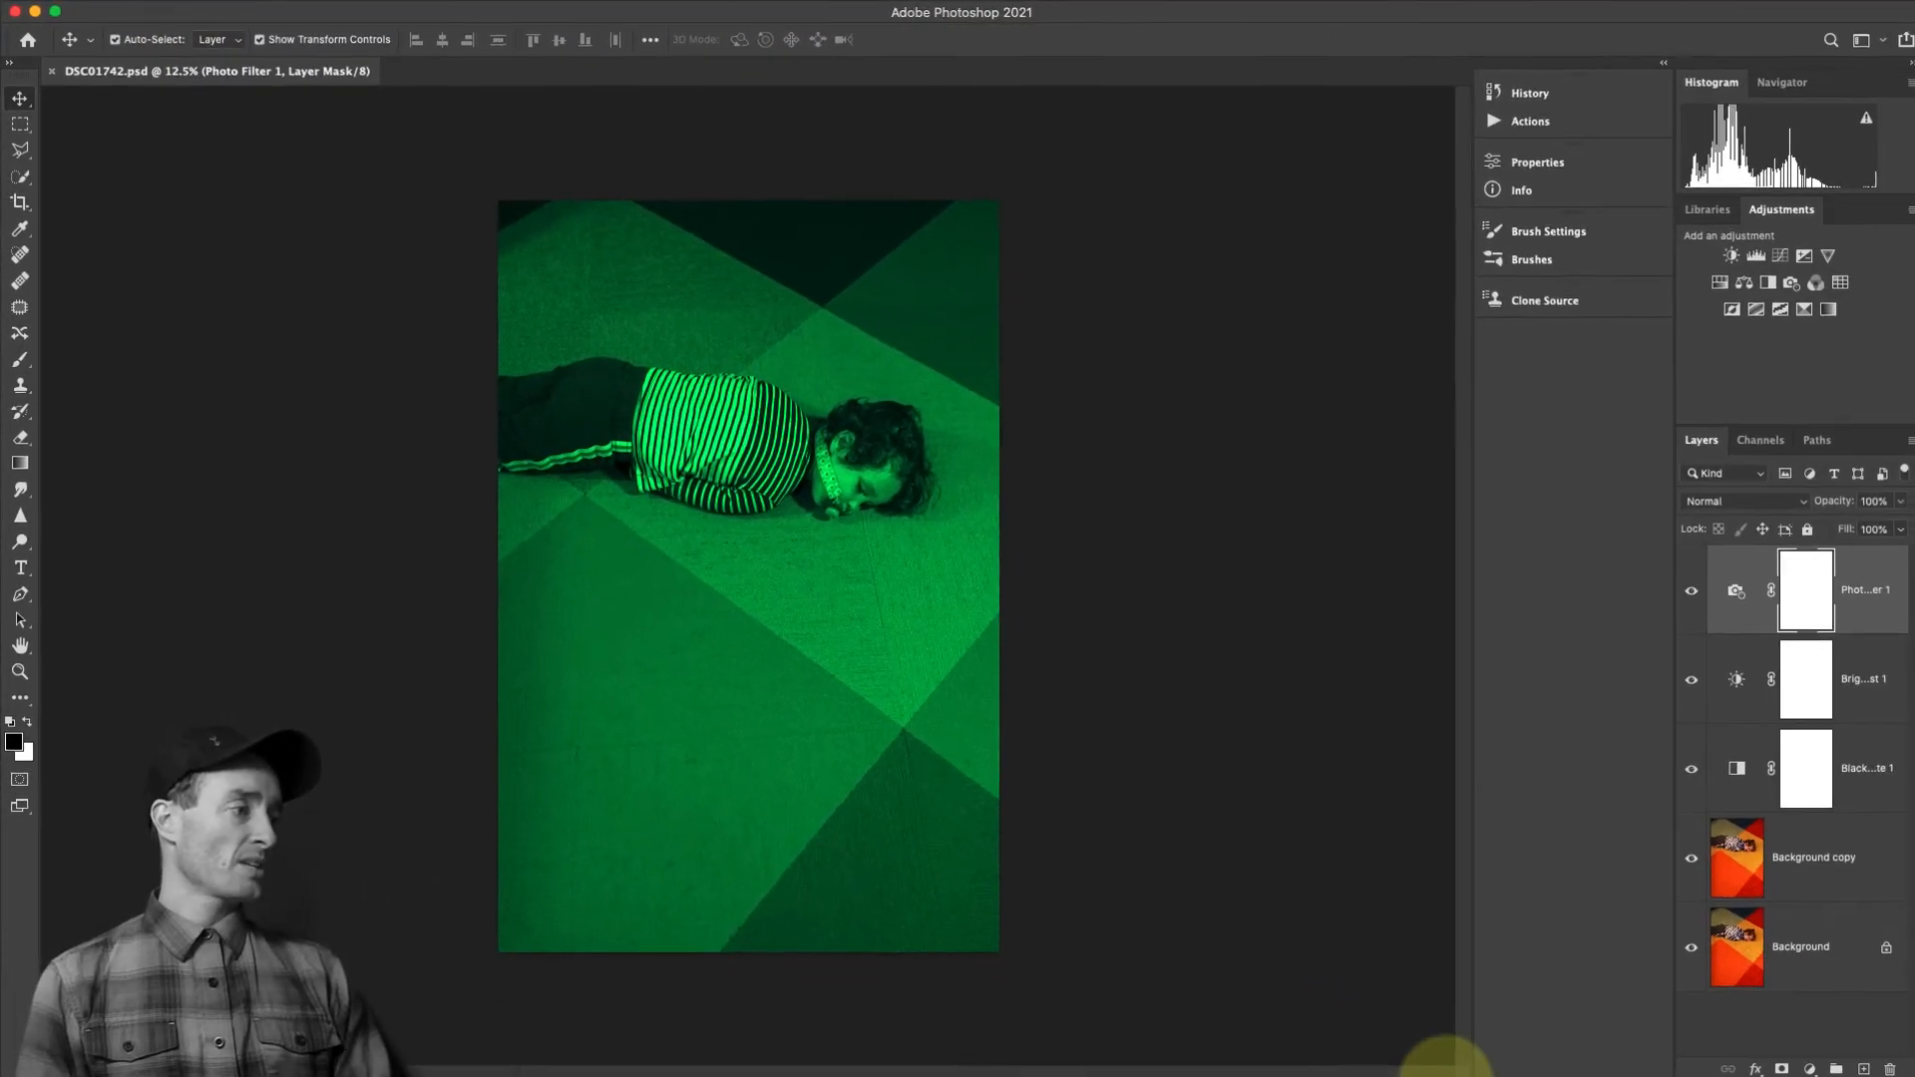
mouse_move(1437, 1075)
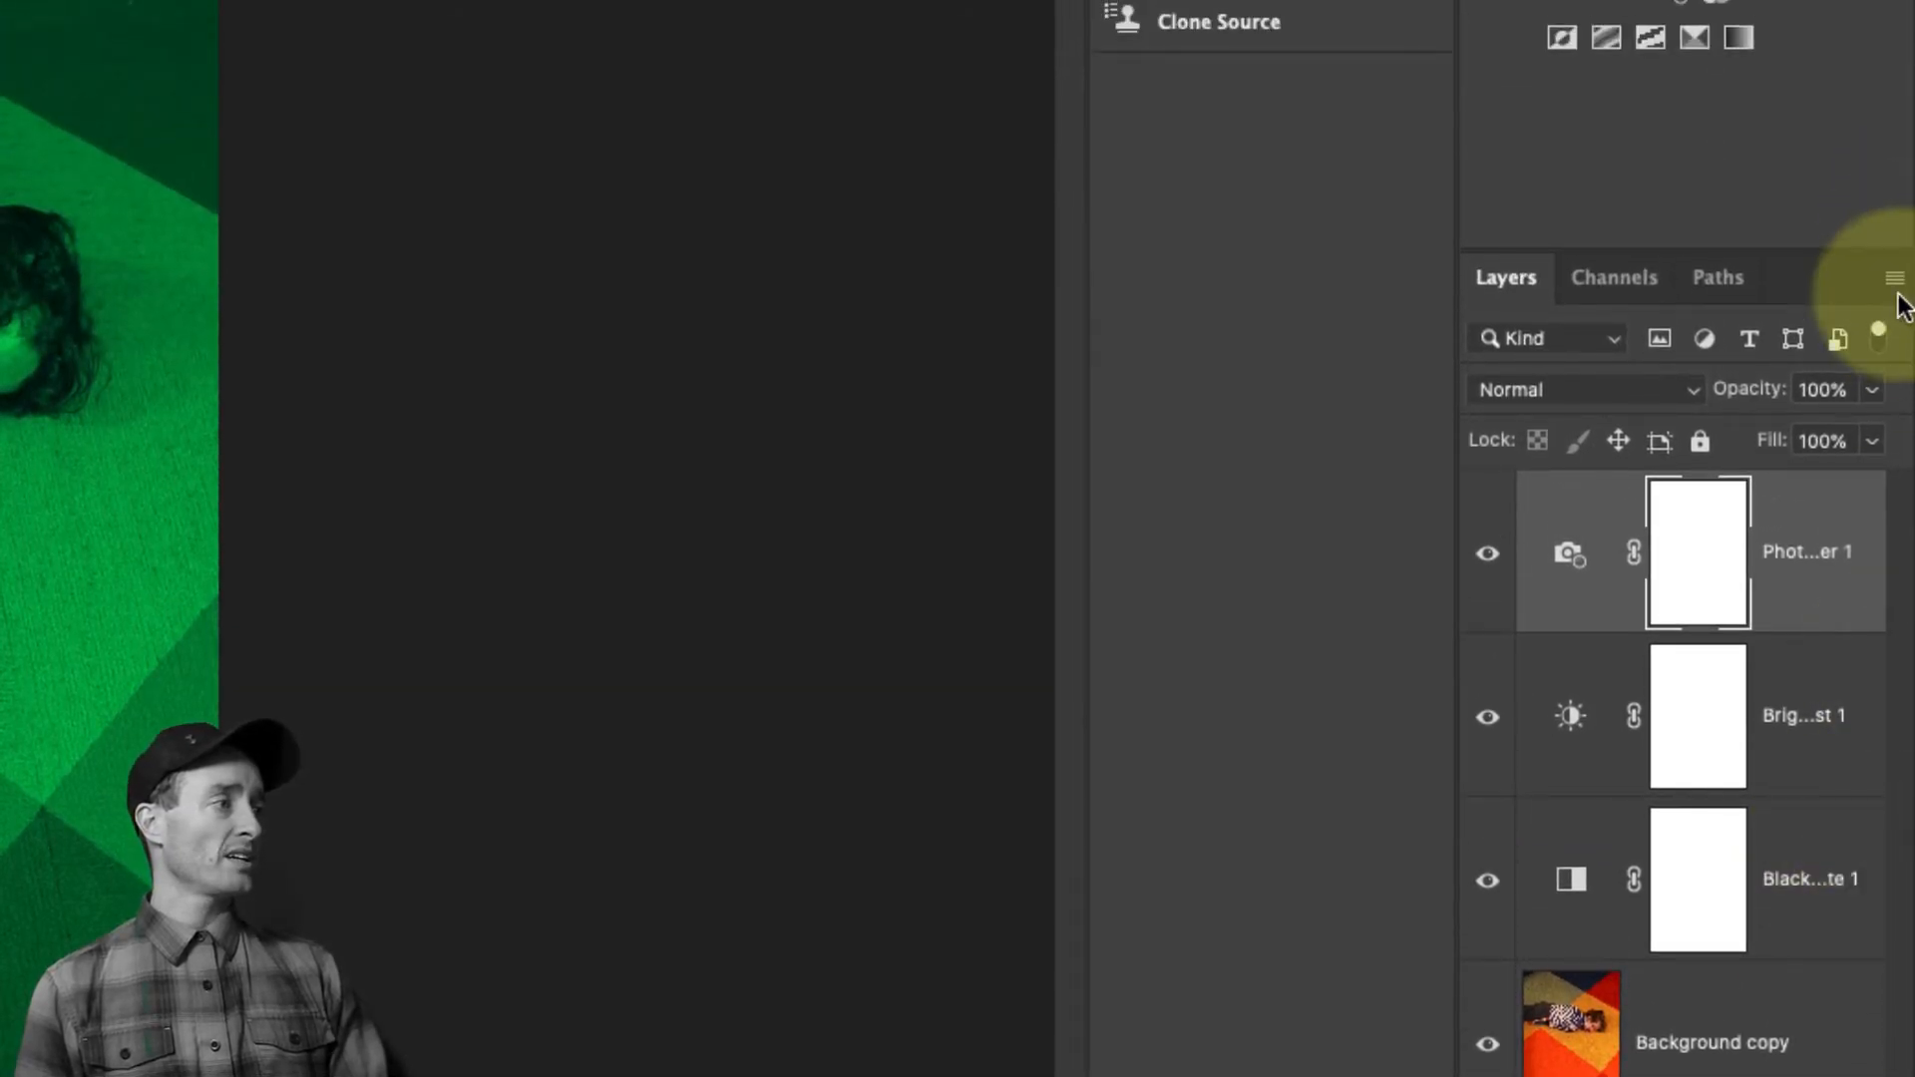
click(1896, 284)
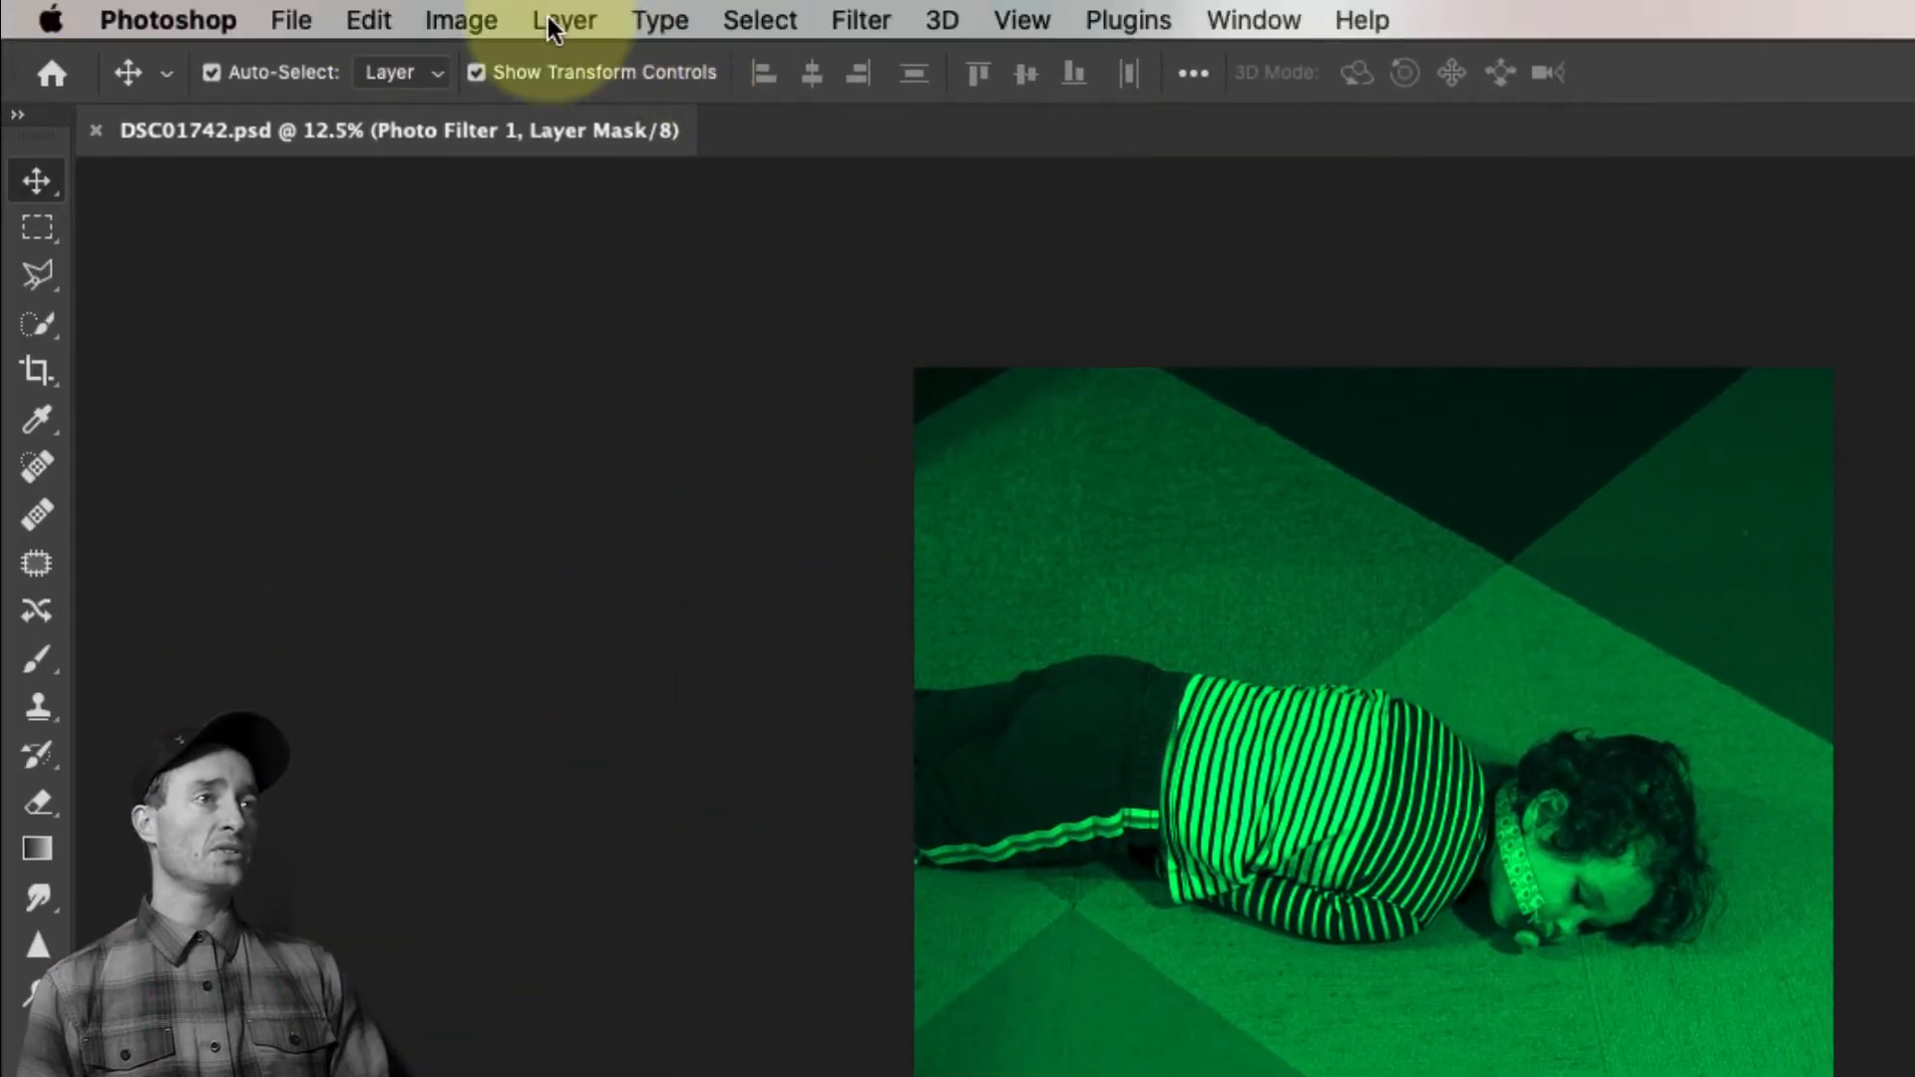
click(555, 18)
mouse_move(965, 61)
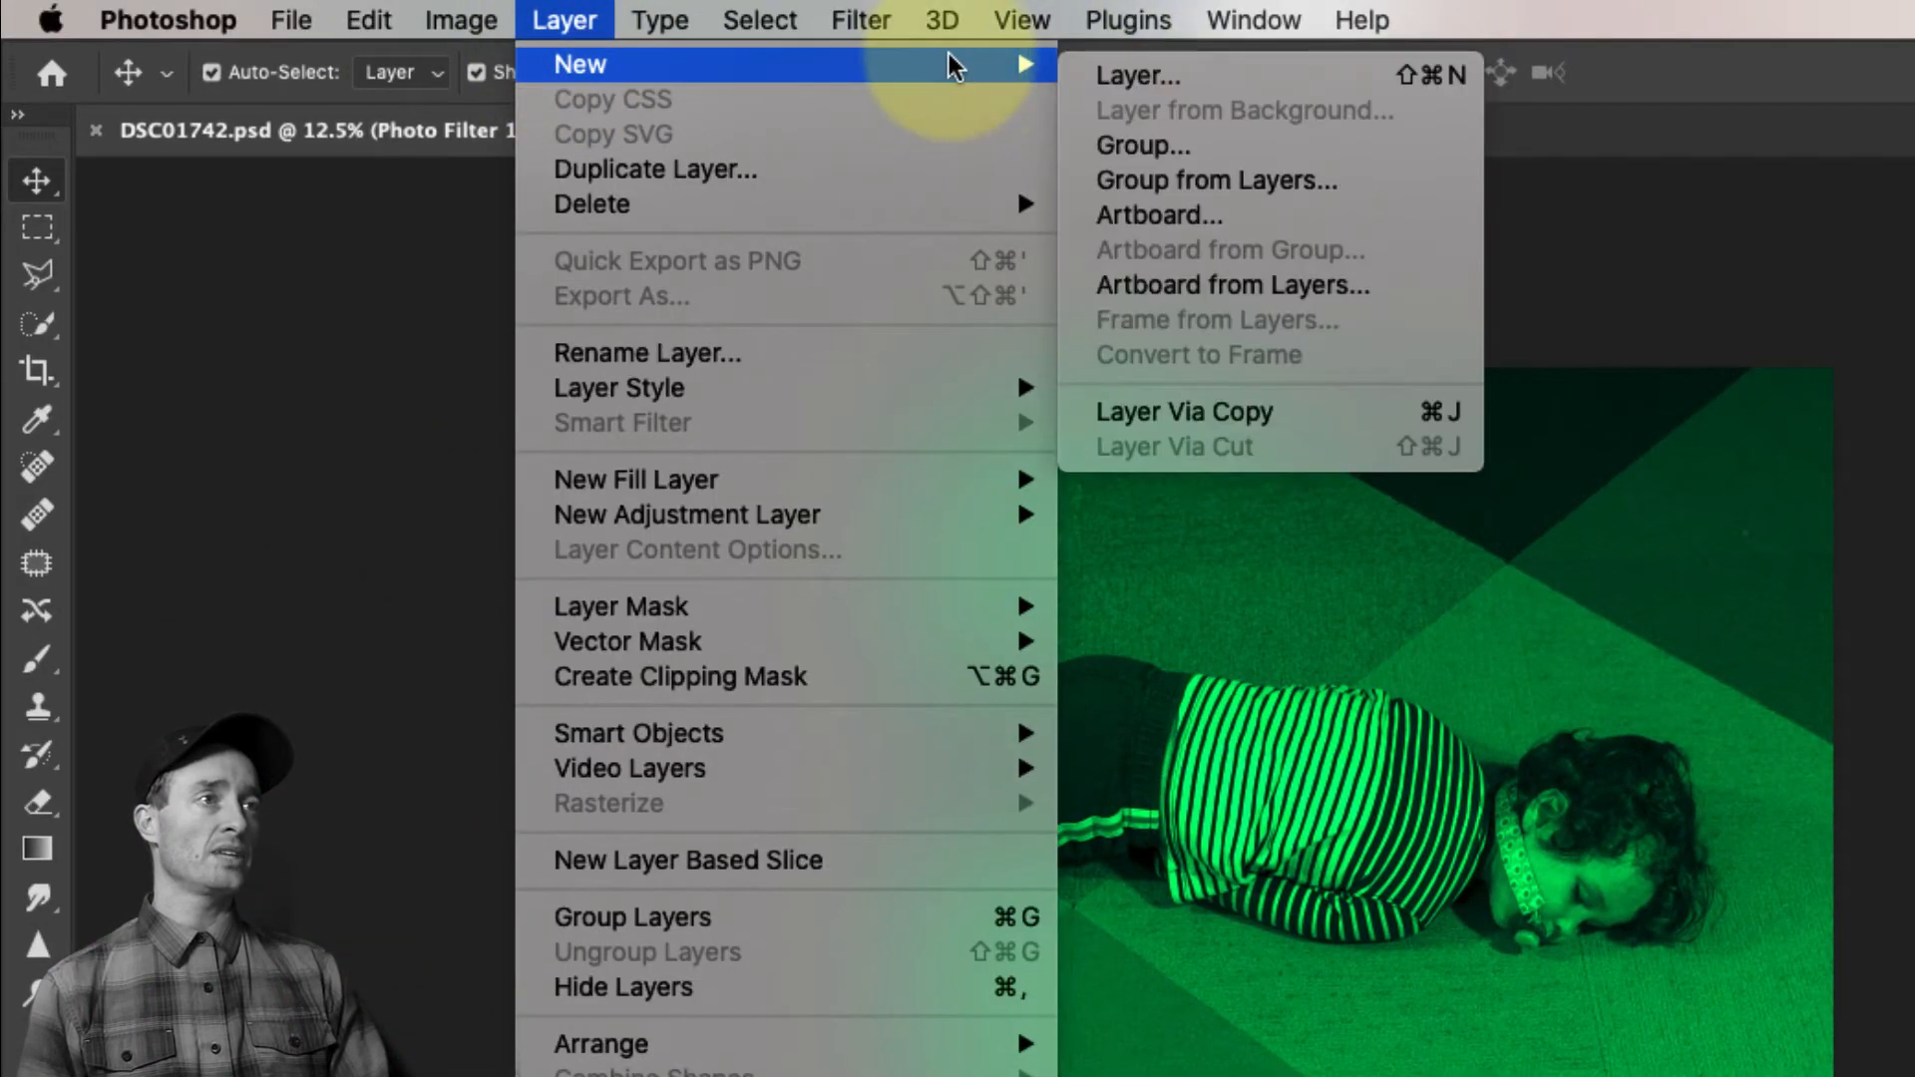
click(1433, 85)
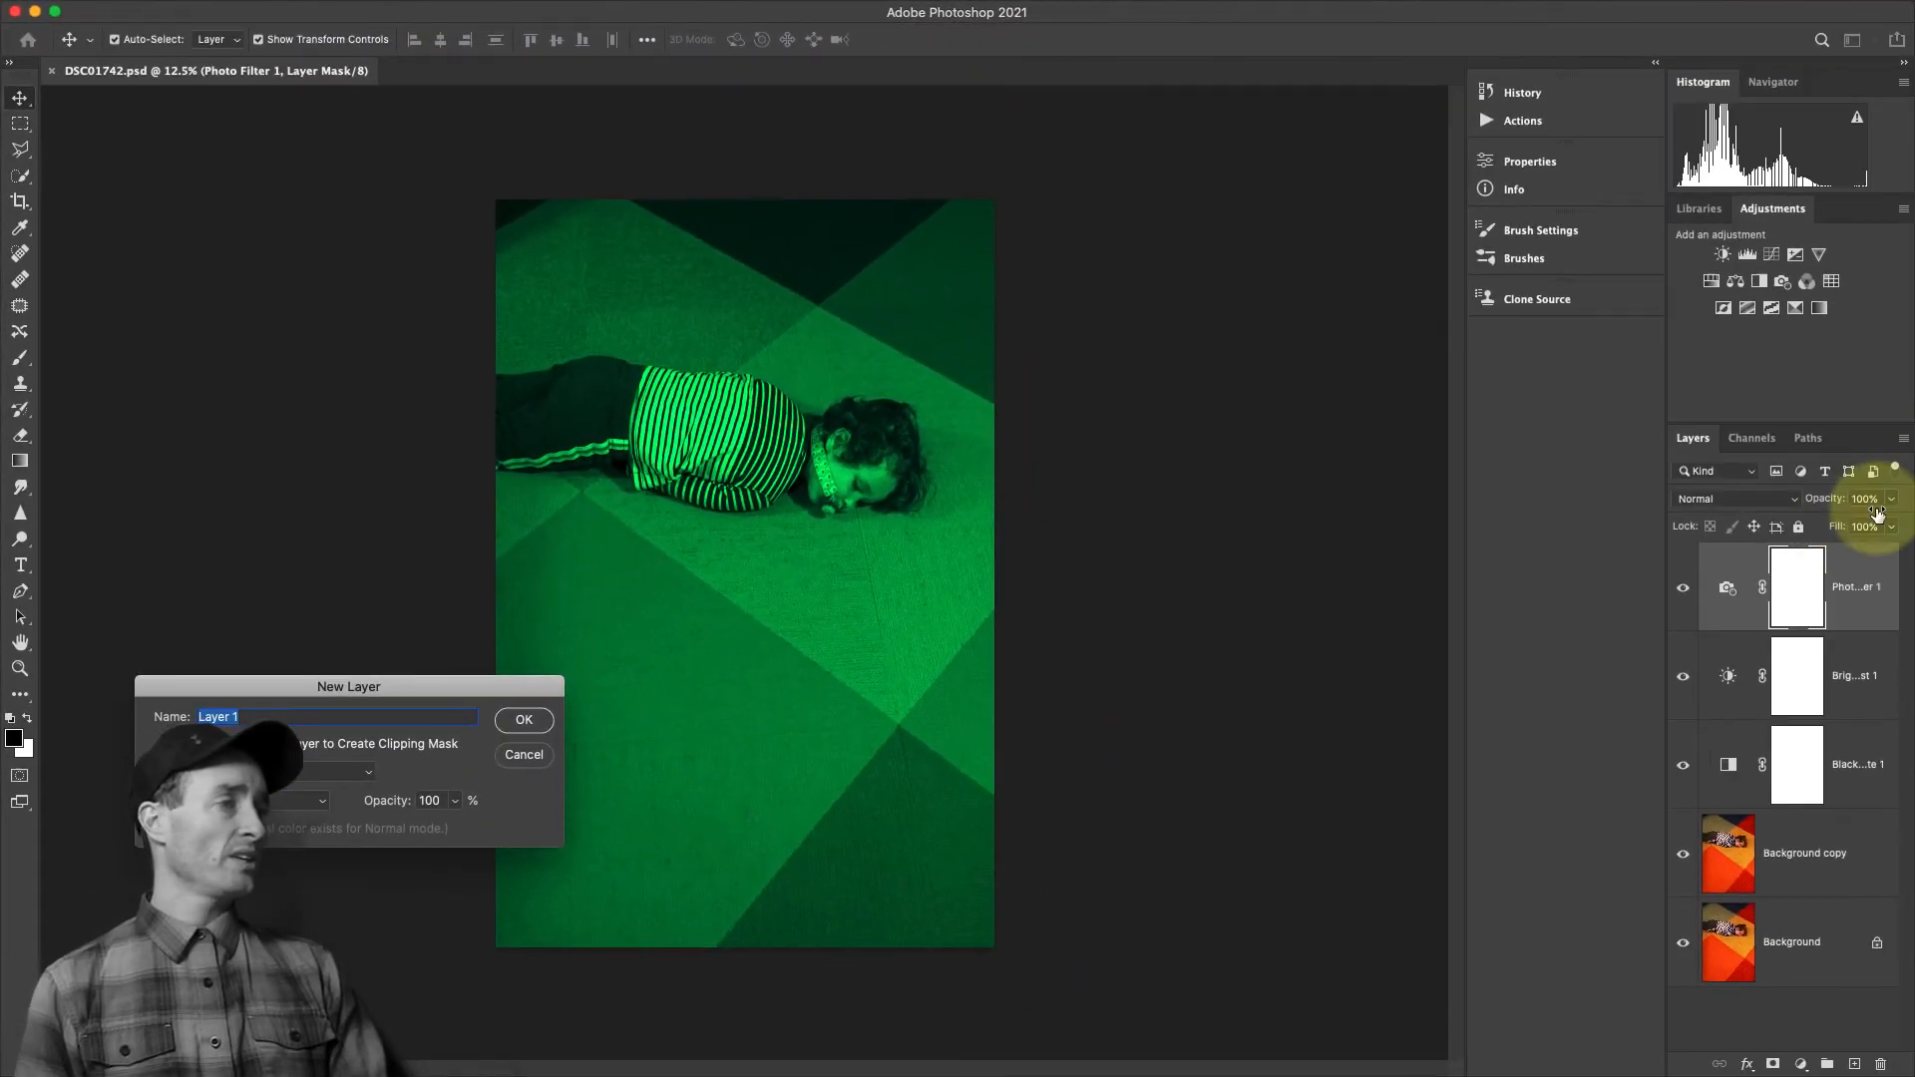
drag(392, 693, 439, 688)
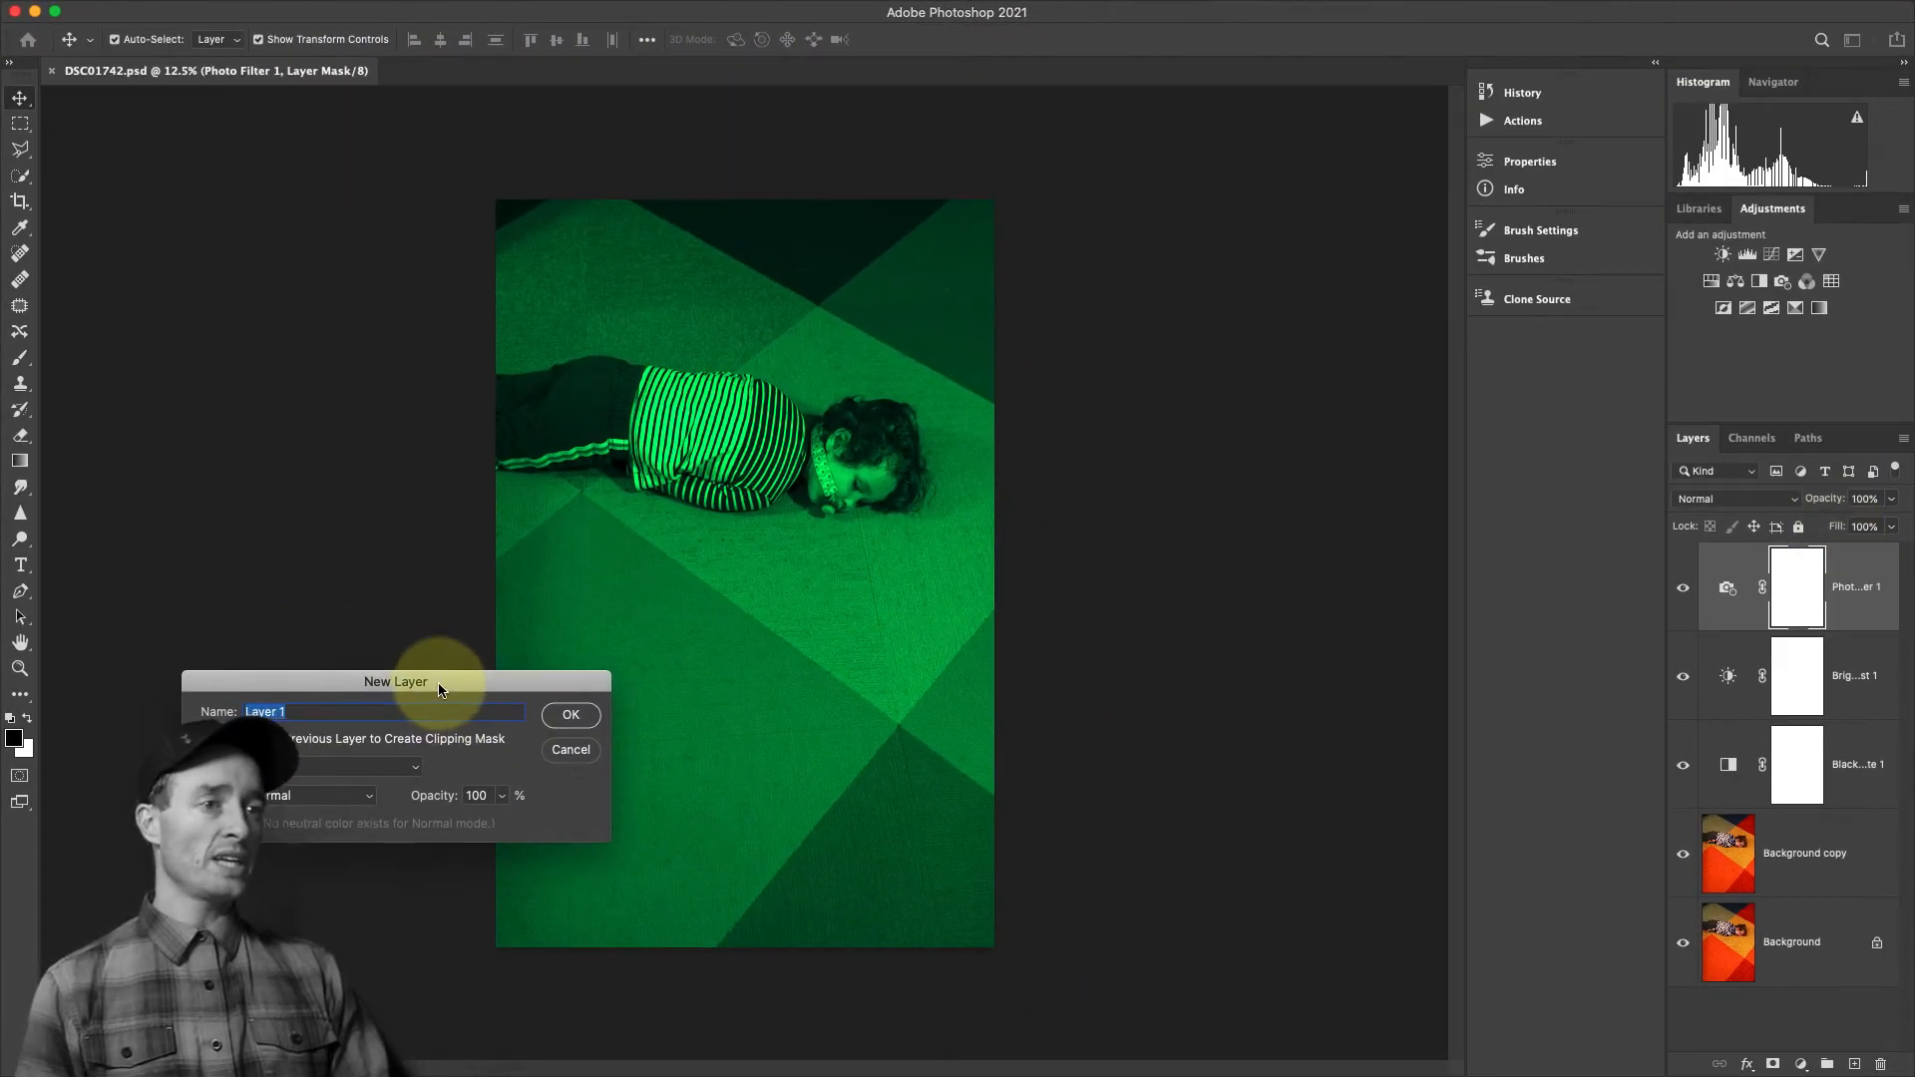
click(570, 715)
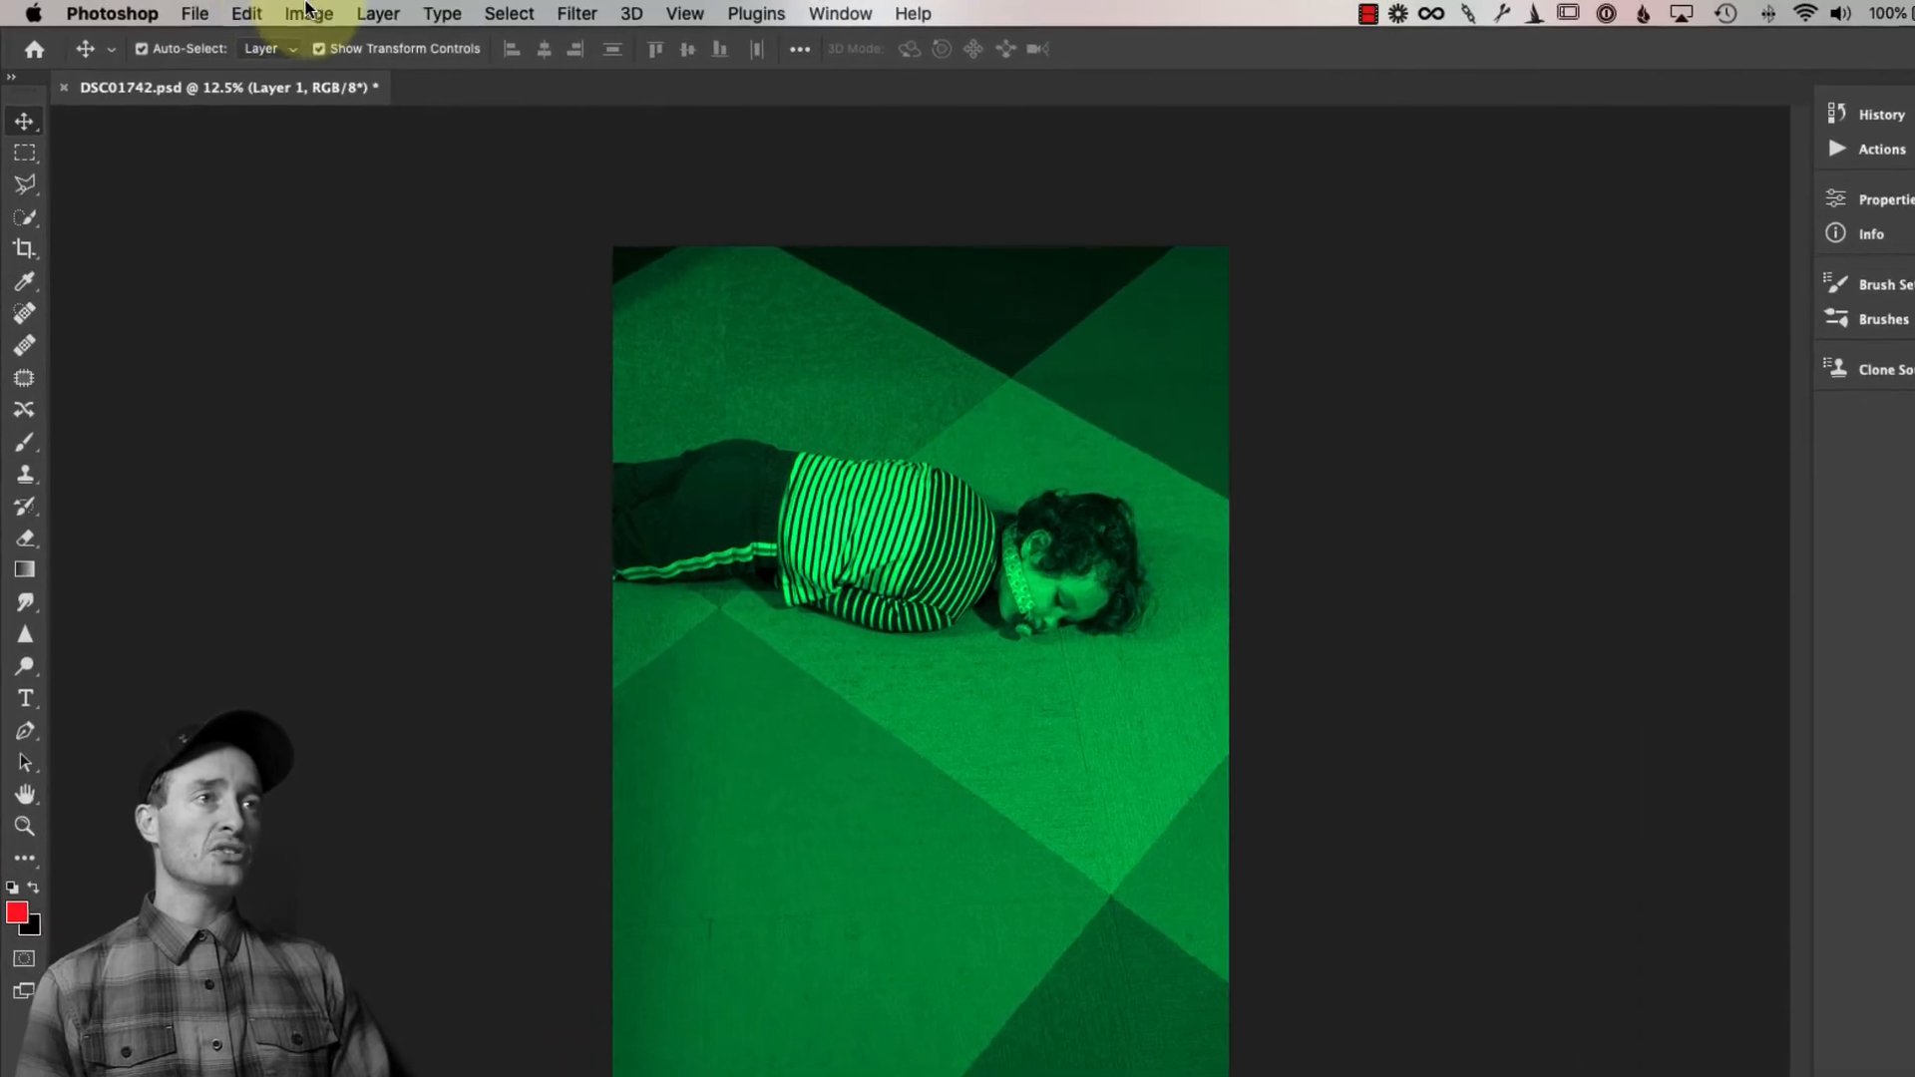
Apply the merged image of DSC01742.psd to Layer 1 with Apply Image, using the RGB channel, Multiply blending and 100% opacity
click(309, 12)
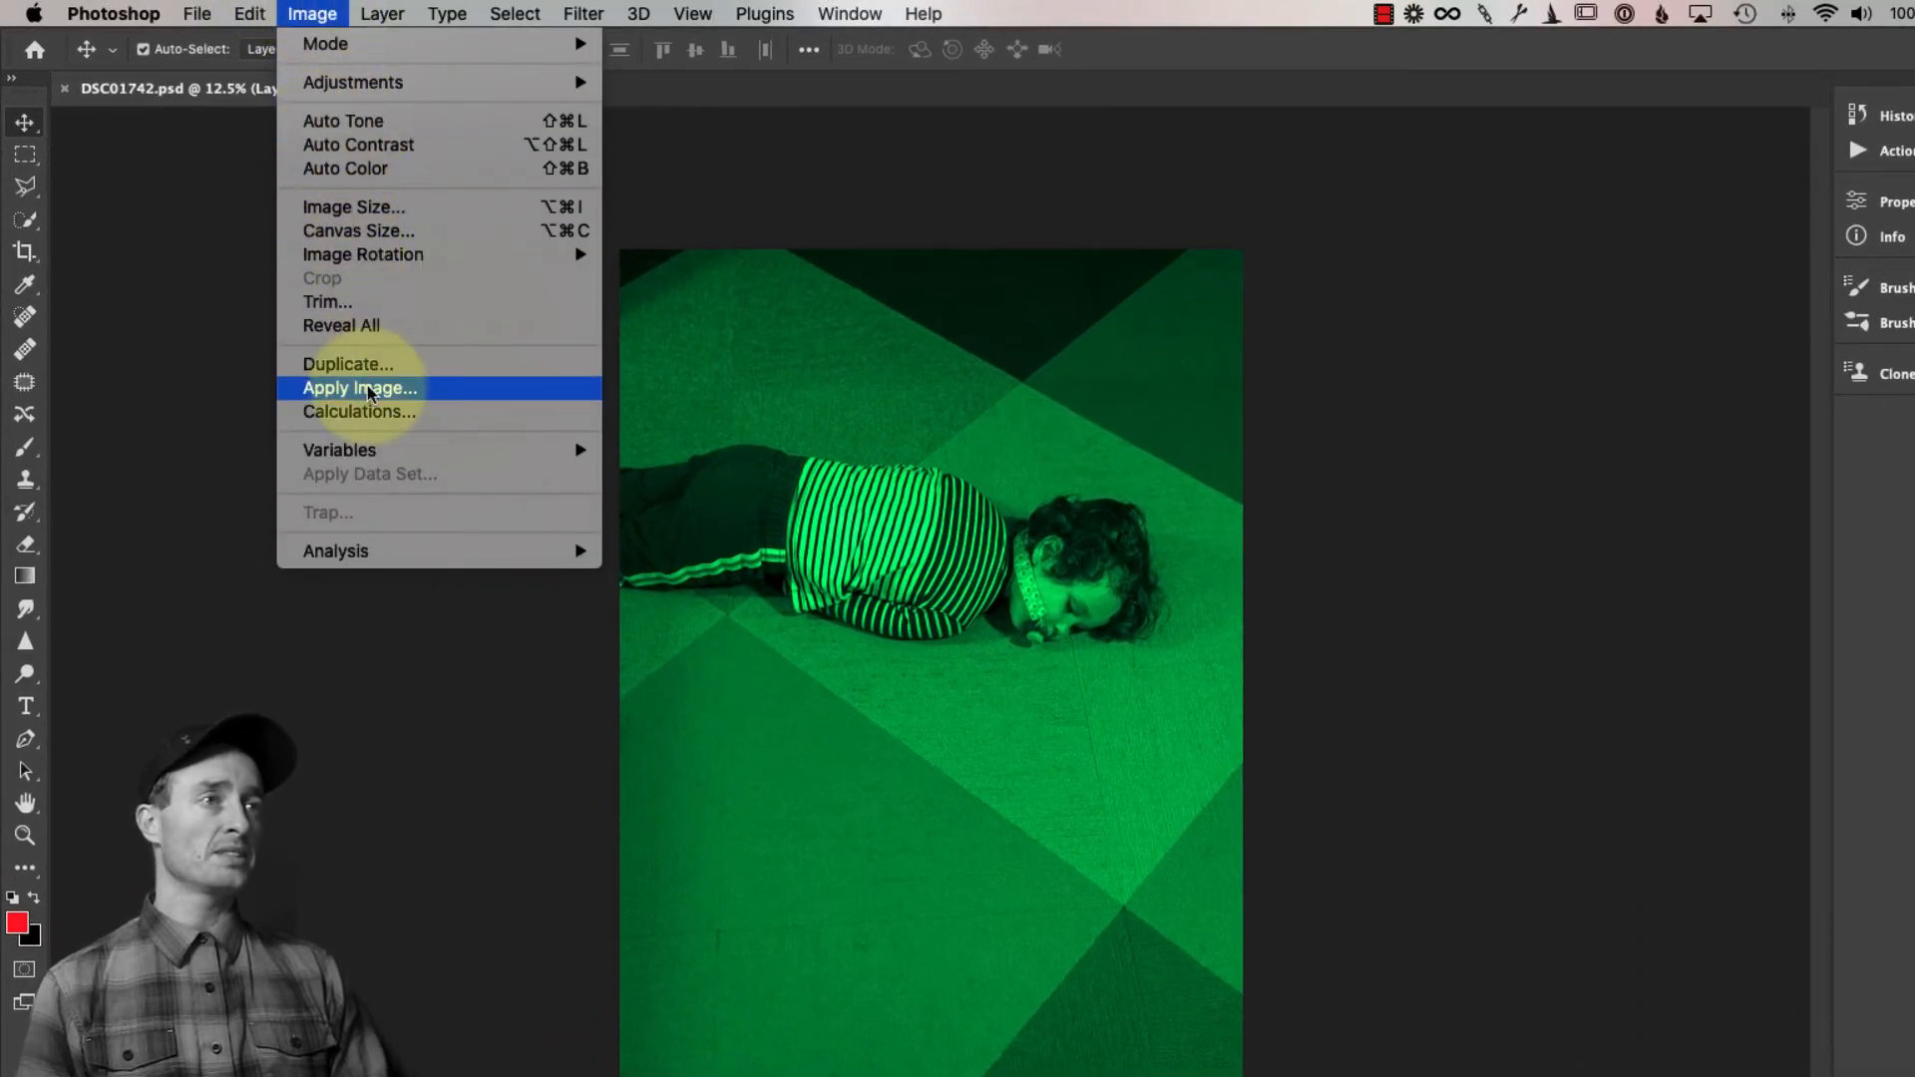
click(319, 397)
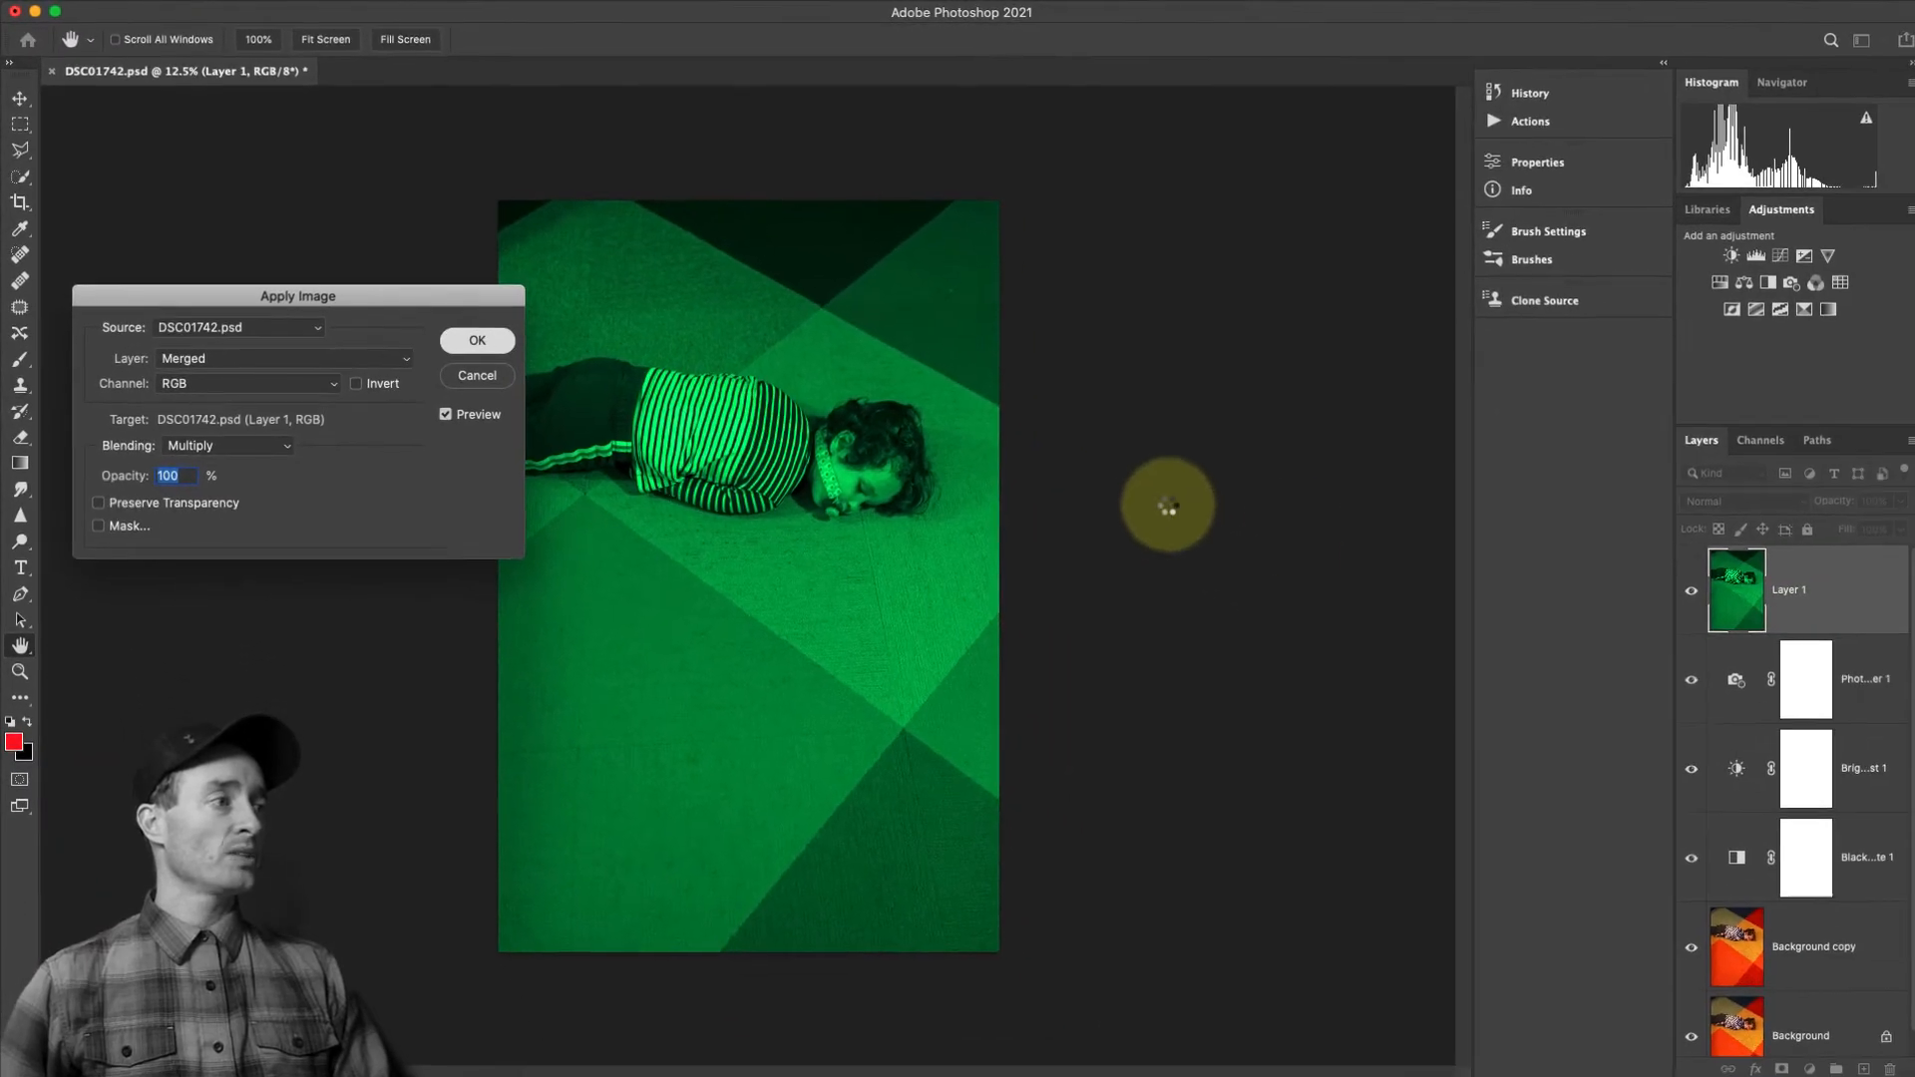
key(Return)
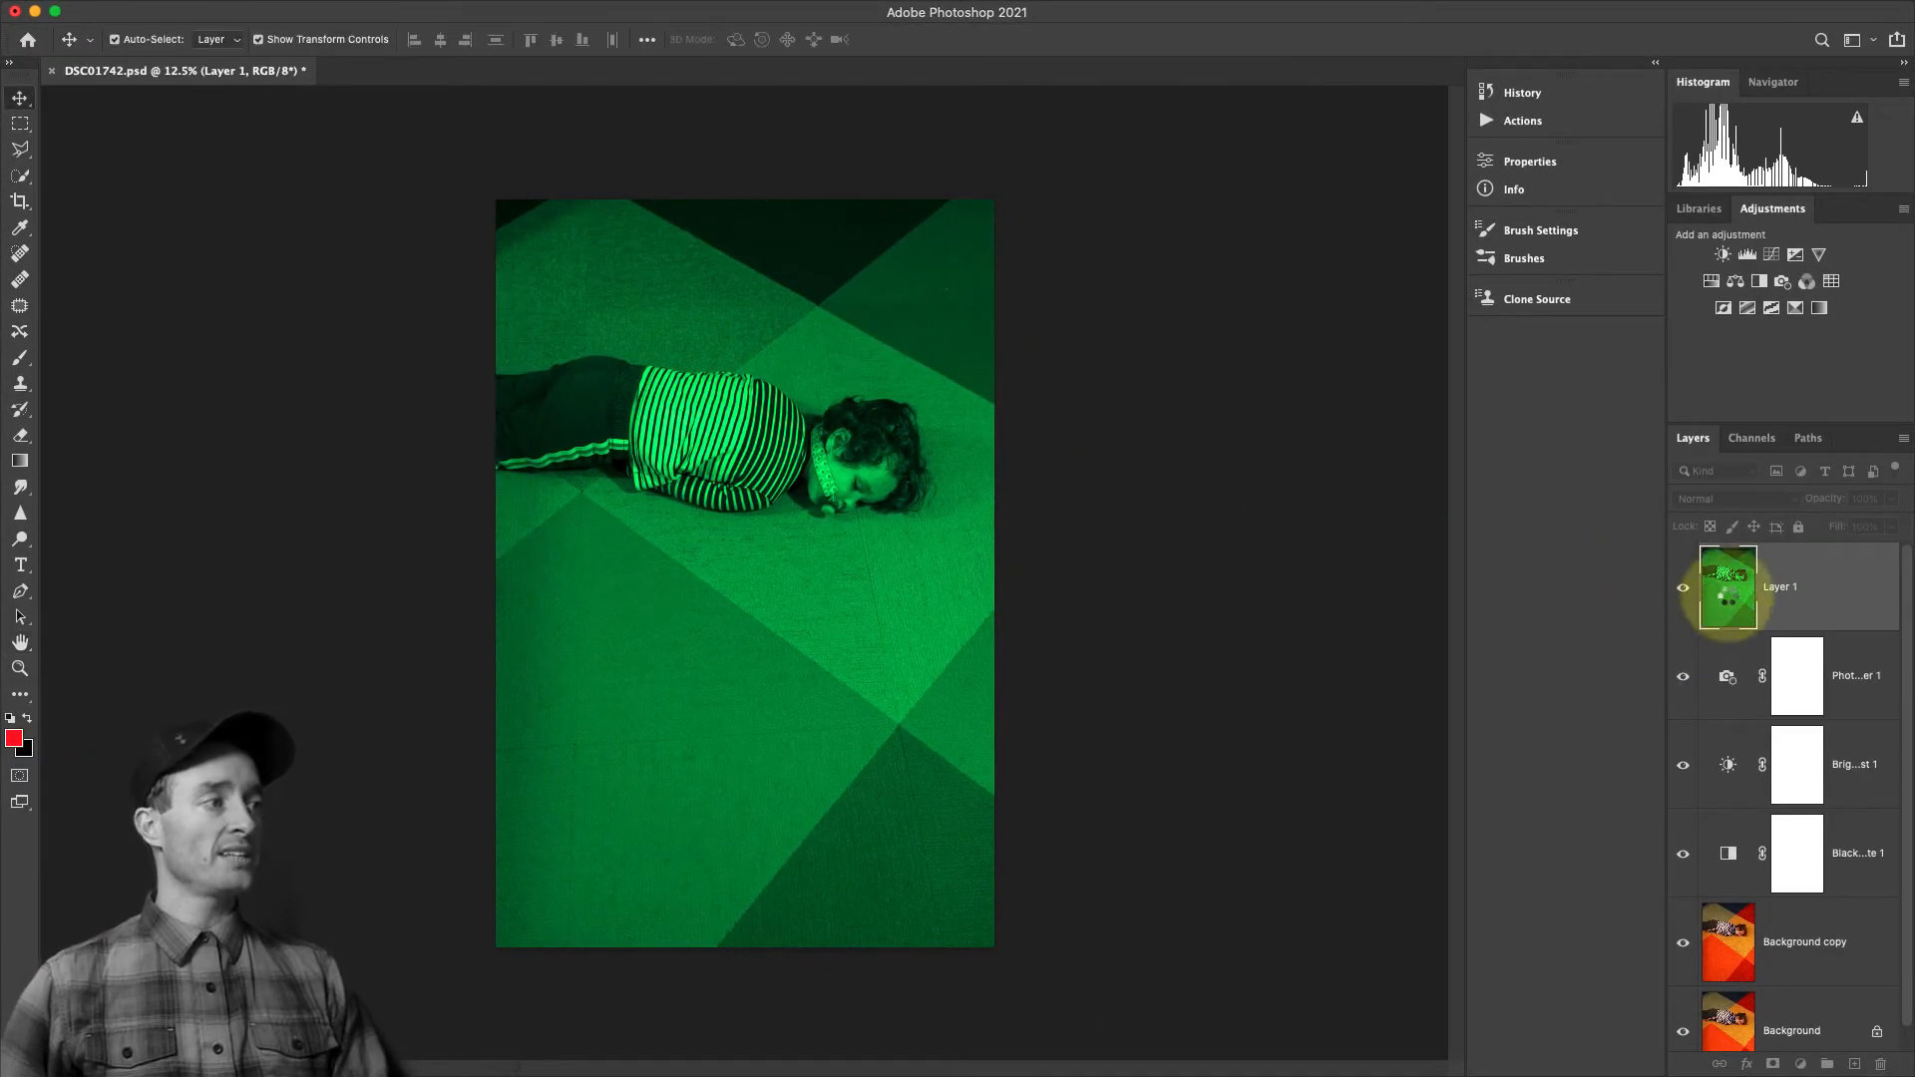
Try shifting the merged Layer 1 left and slightly down over the layers beneath it, and undo the move
drag(1728, 589, 1750, 986)
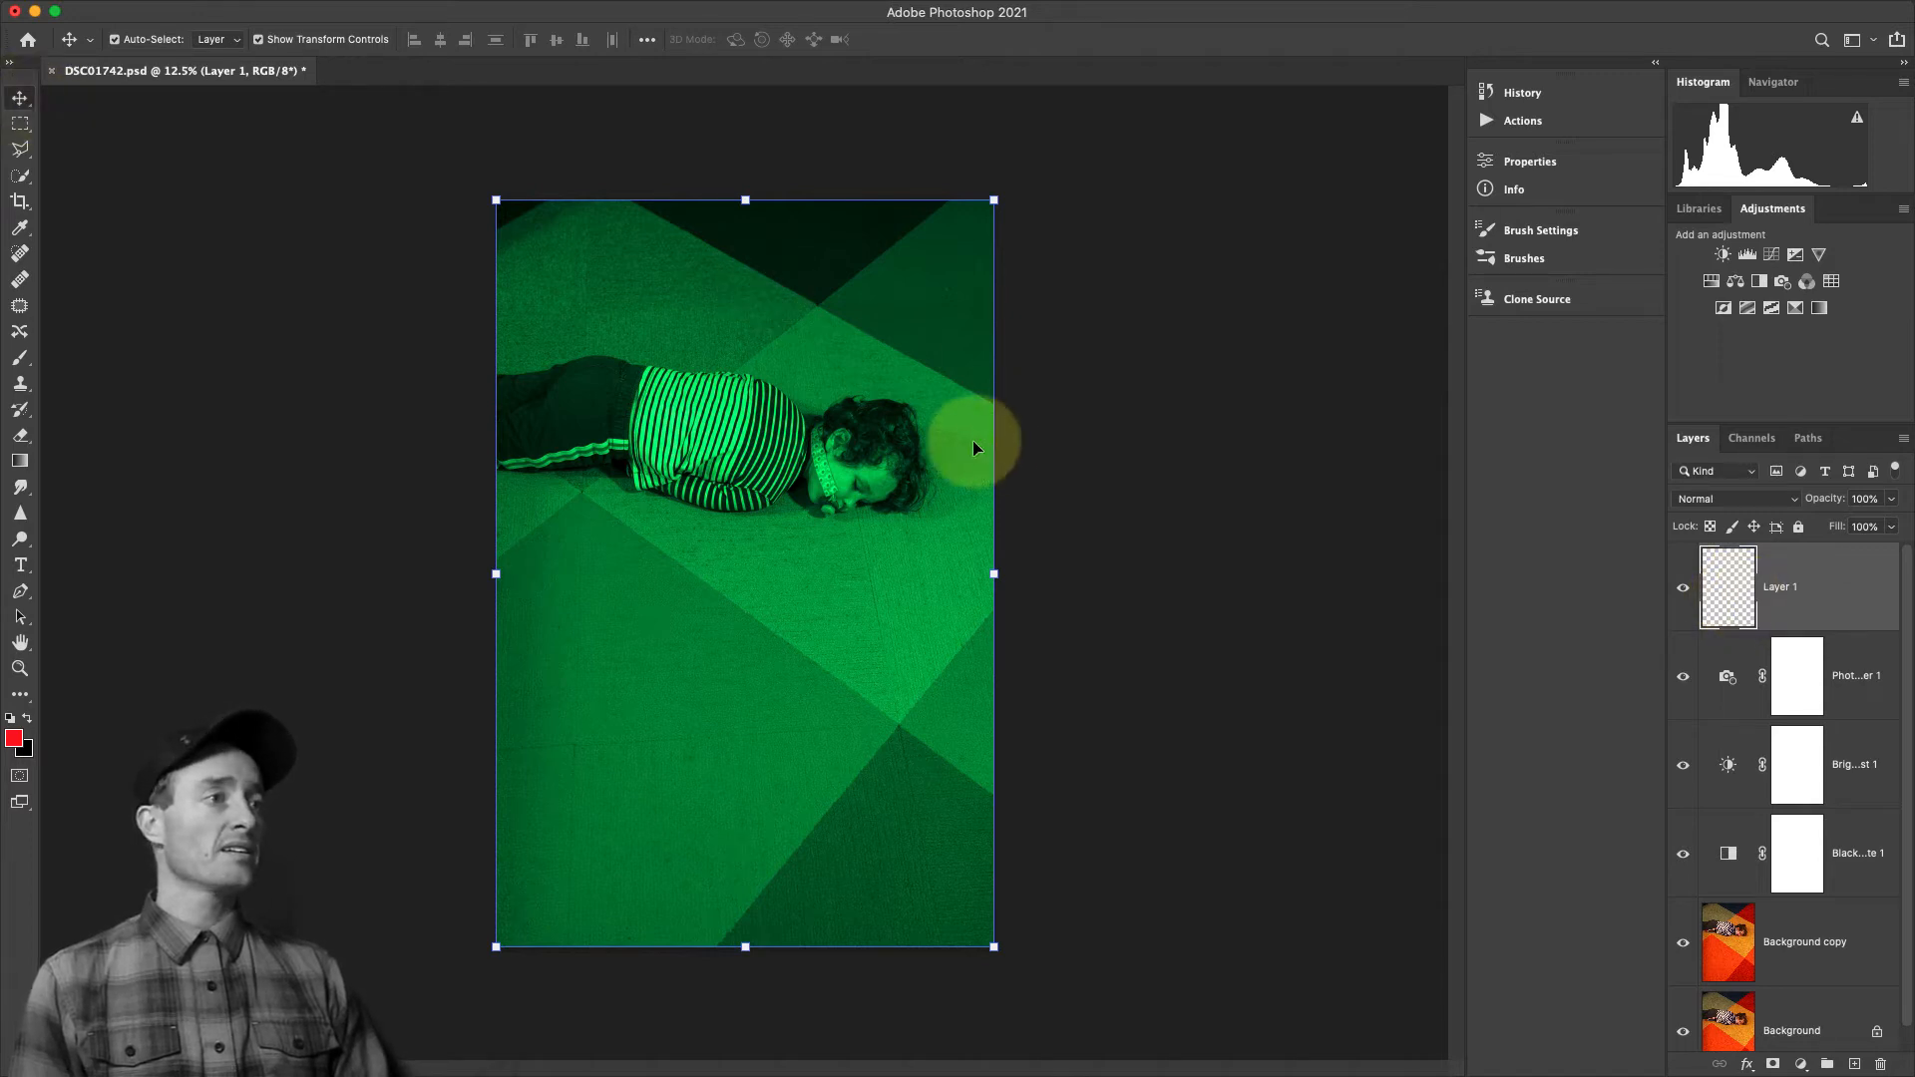
drag(801, 544, 740, 556)
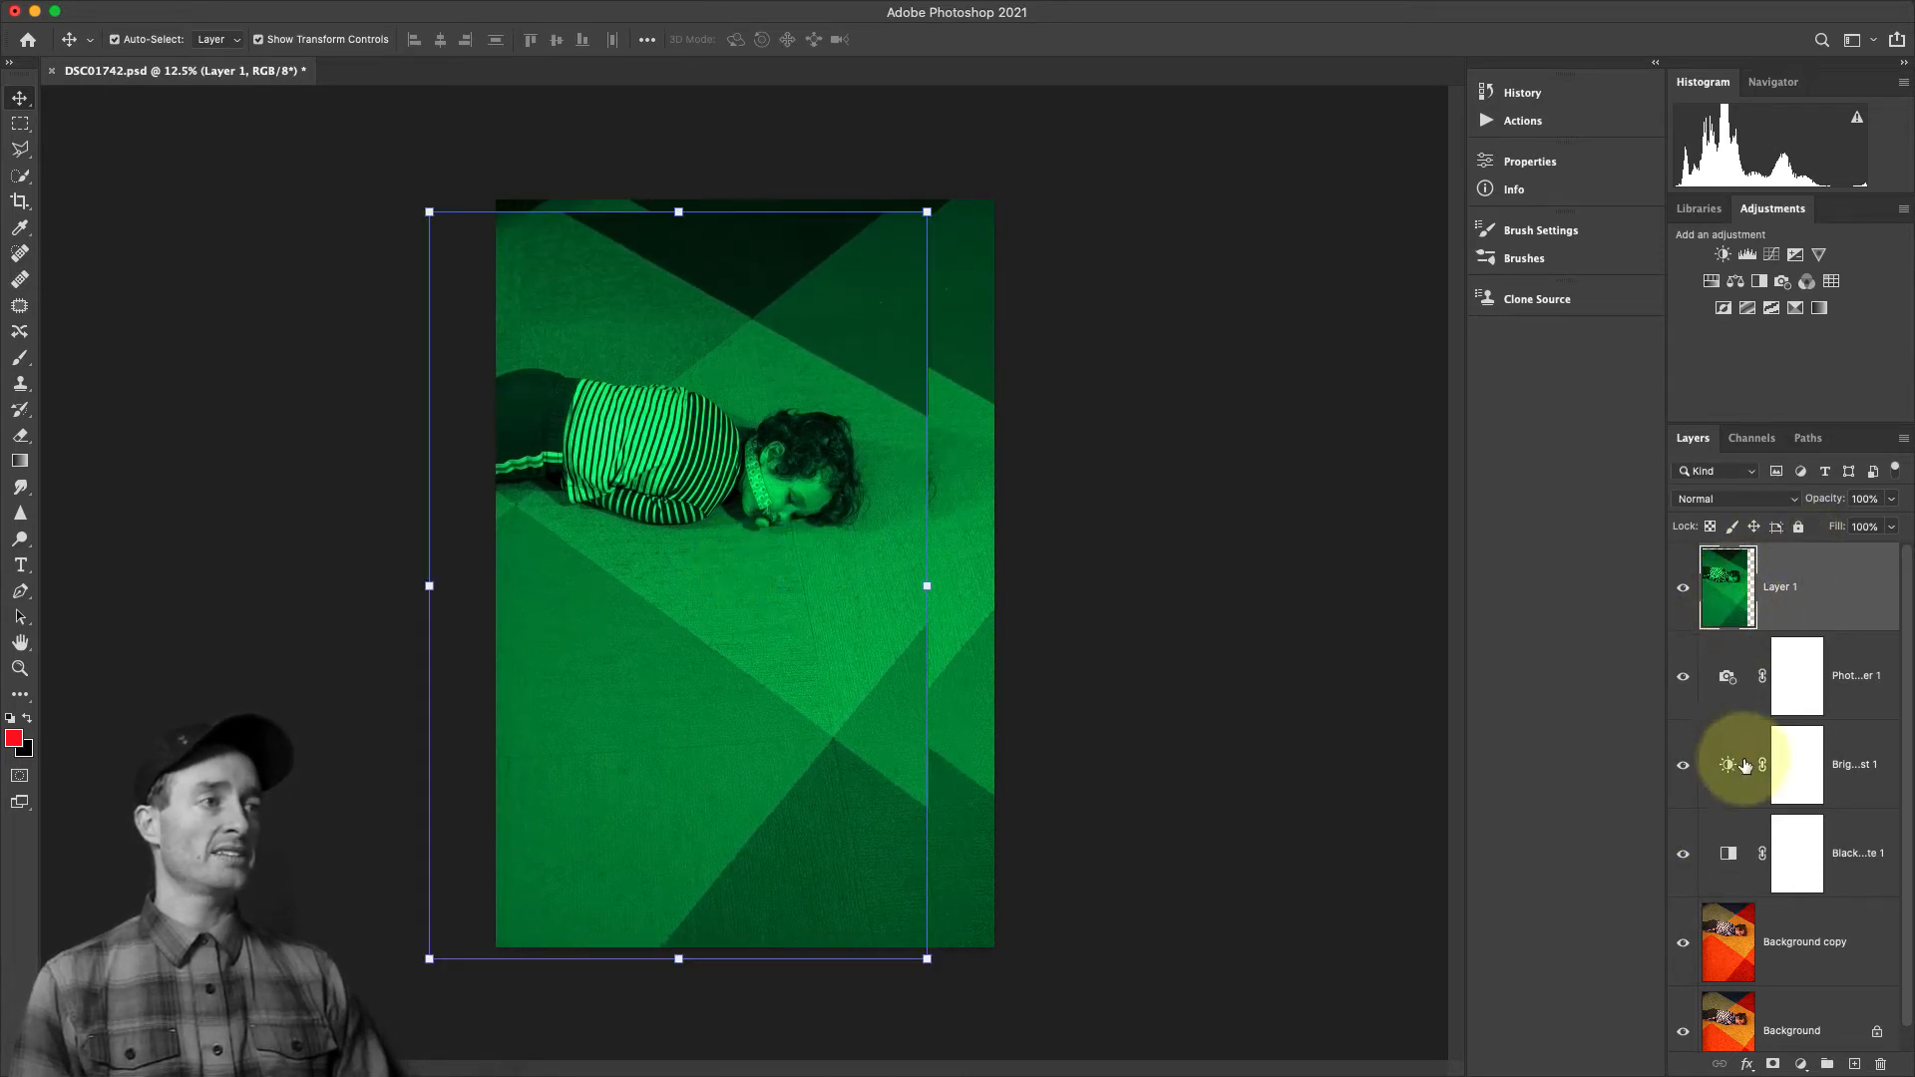
key(super+z)
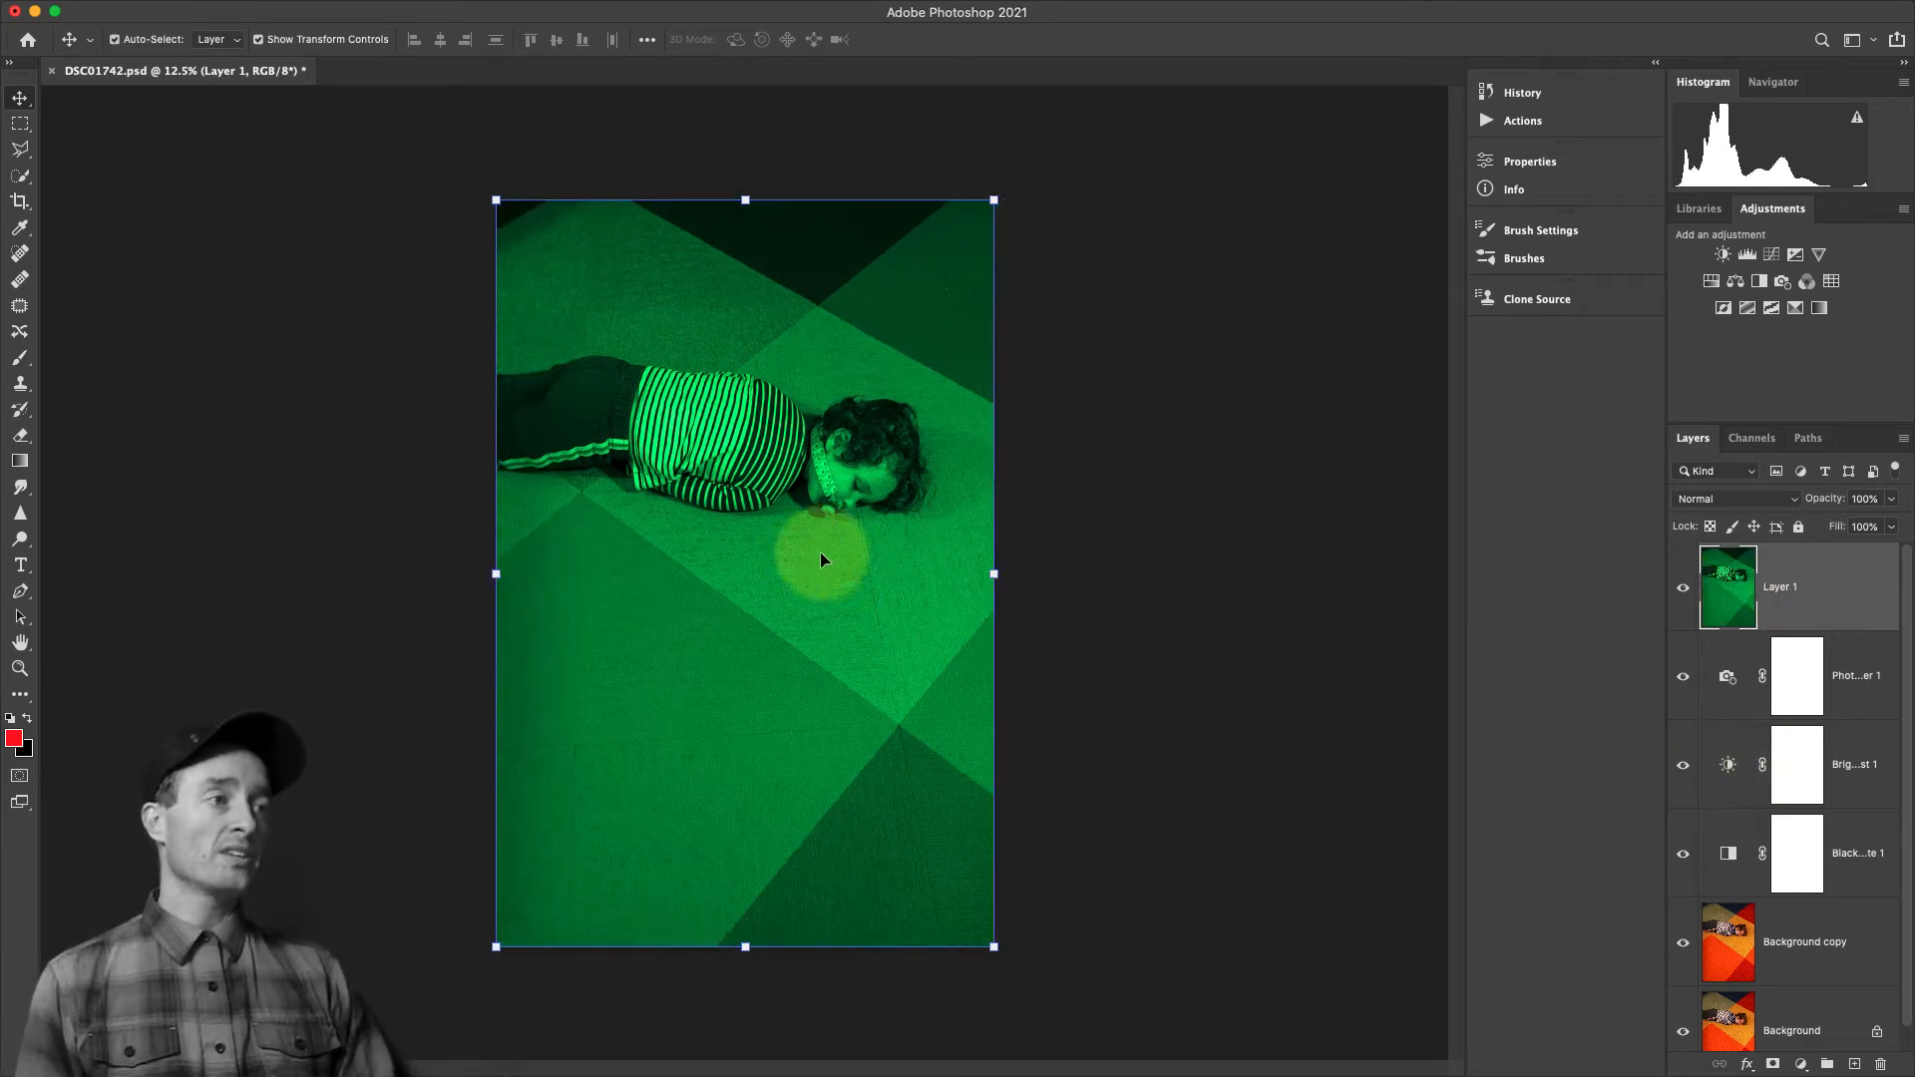
Duplicate the merged Layer 1 into a new document, leaving the document name blank
click(1903, 445)
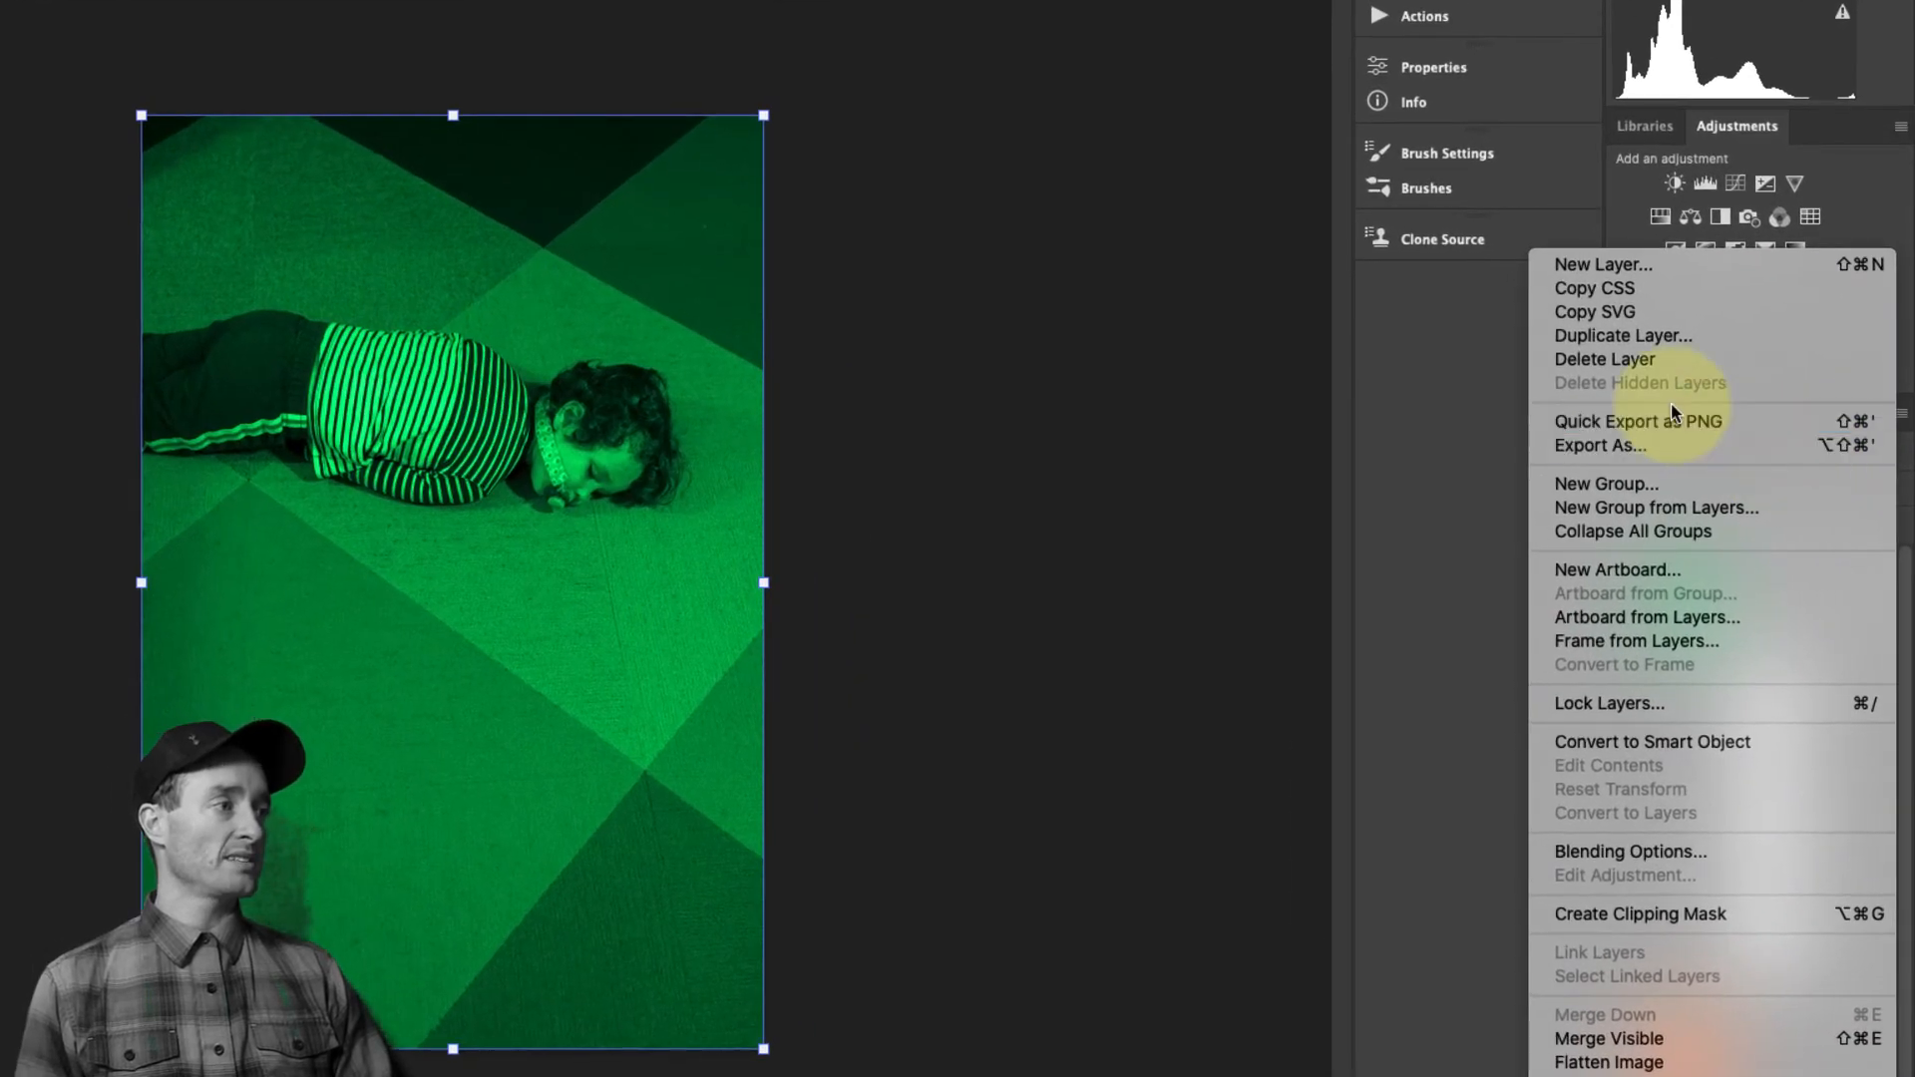
click(1642, 345)
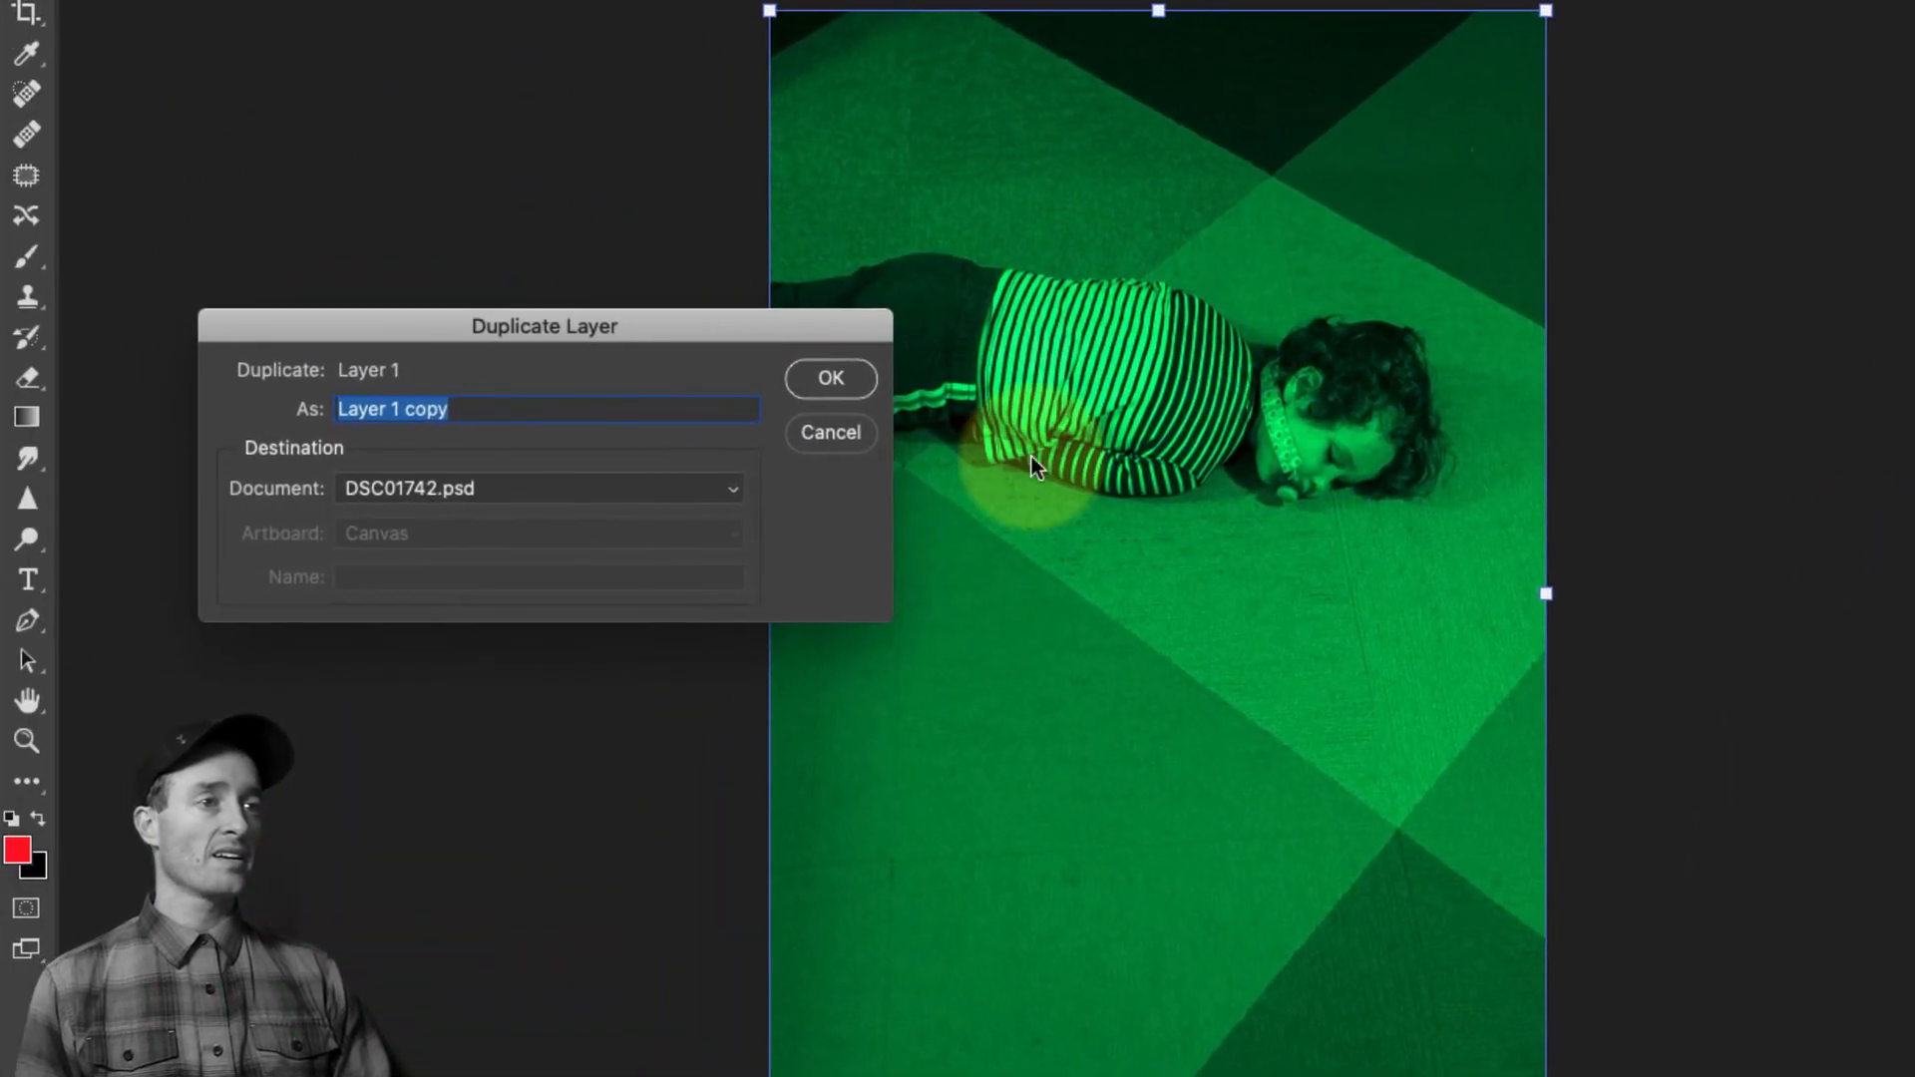
click(429, 487)
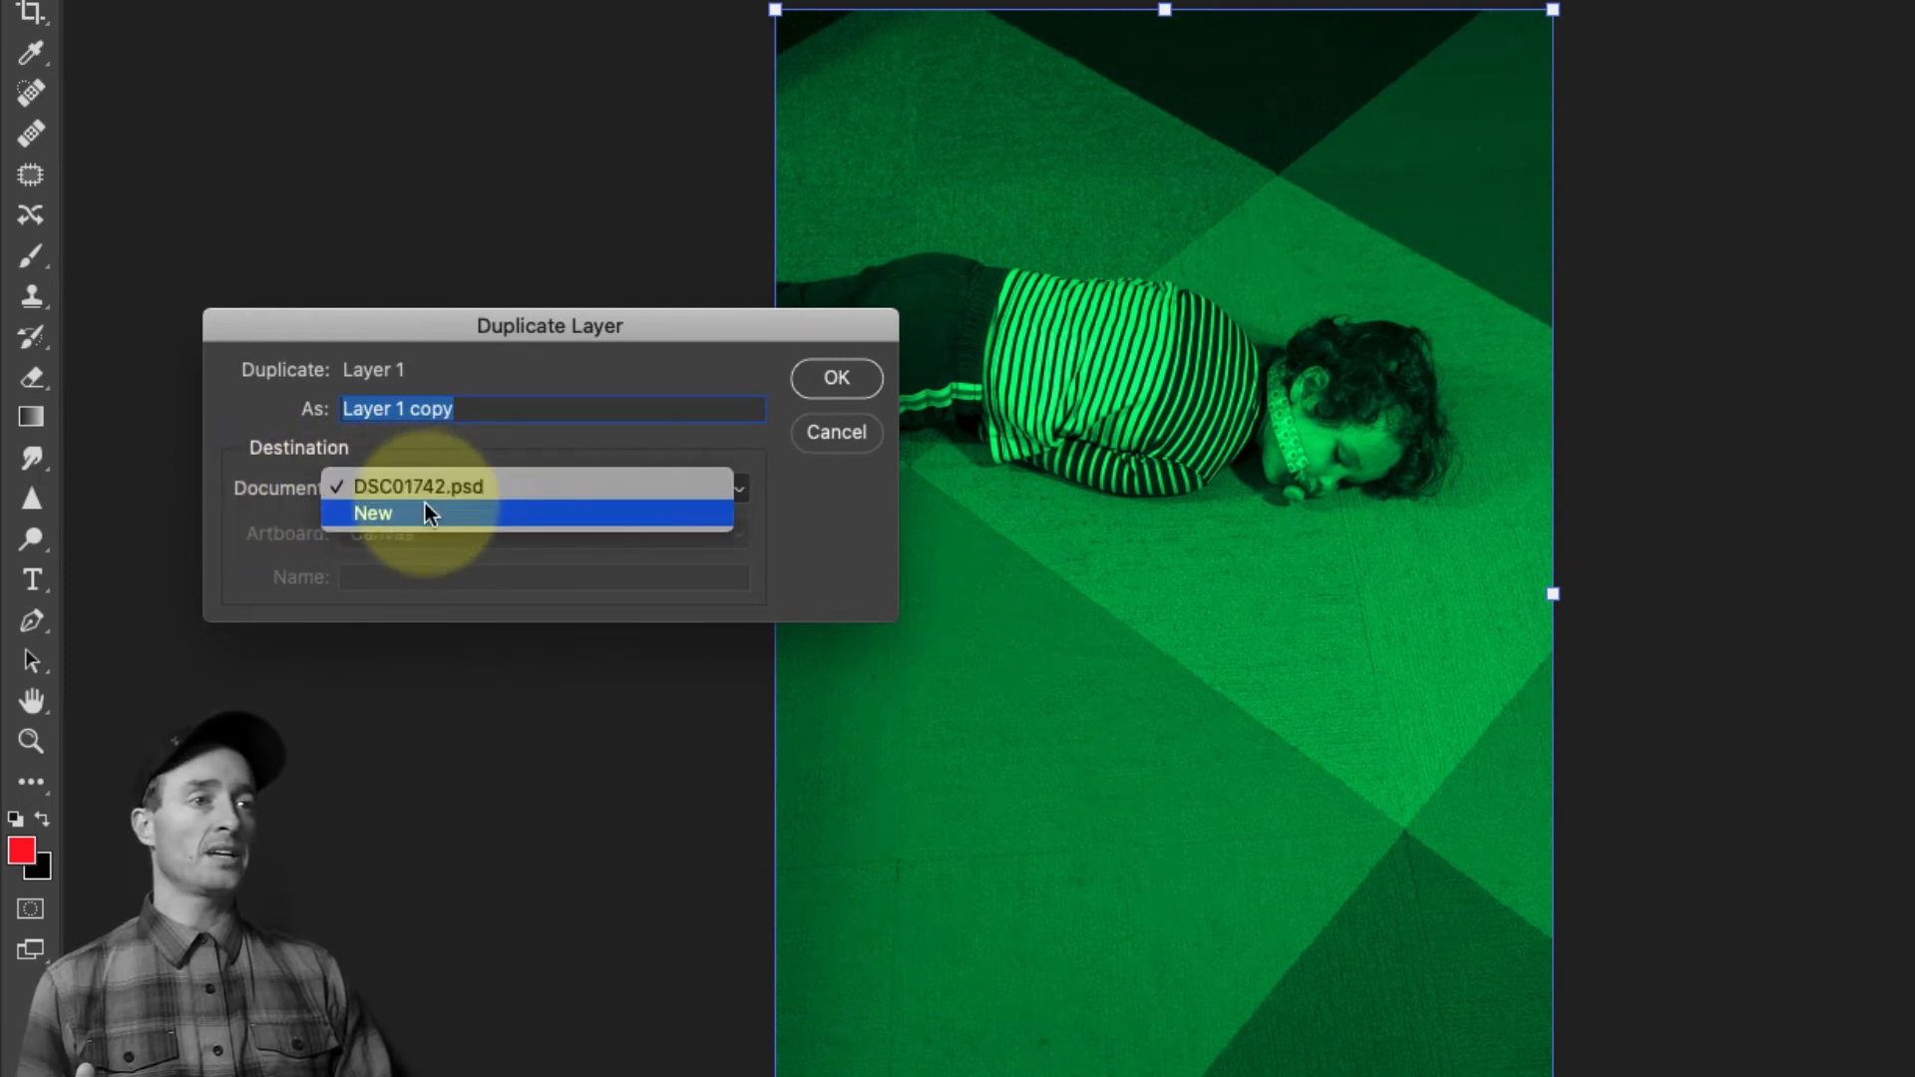
click(415, 517)
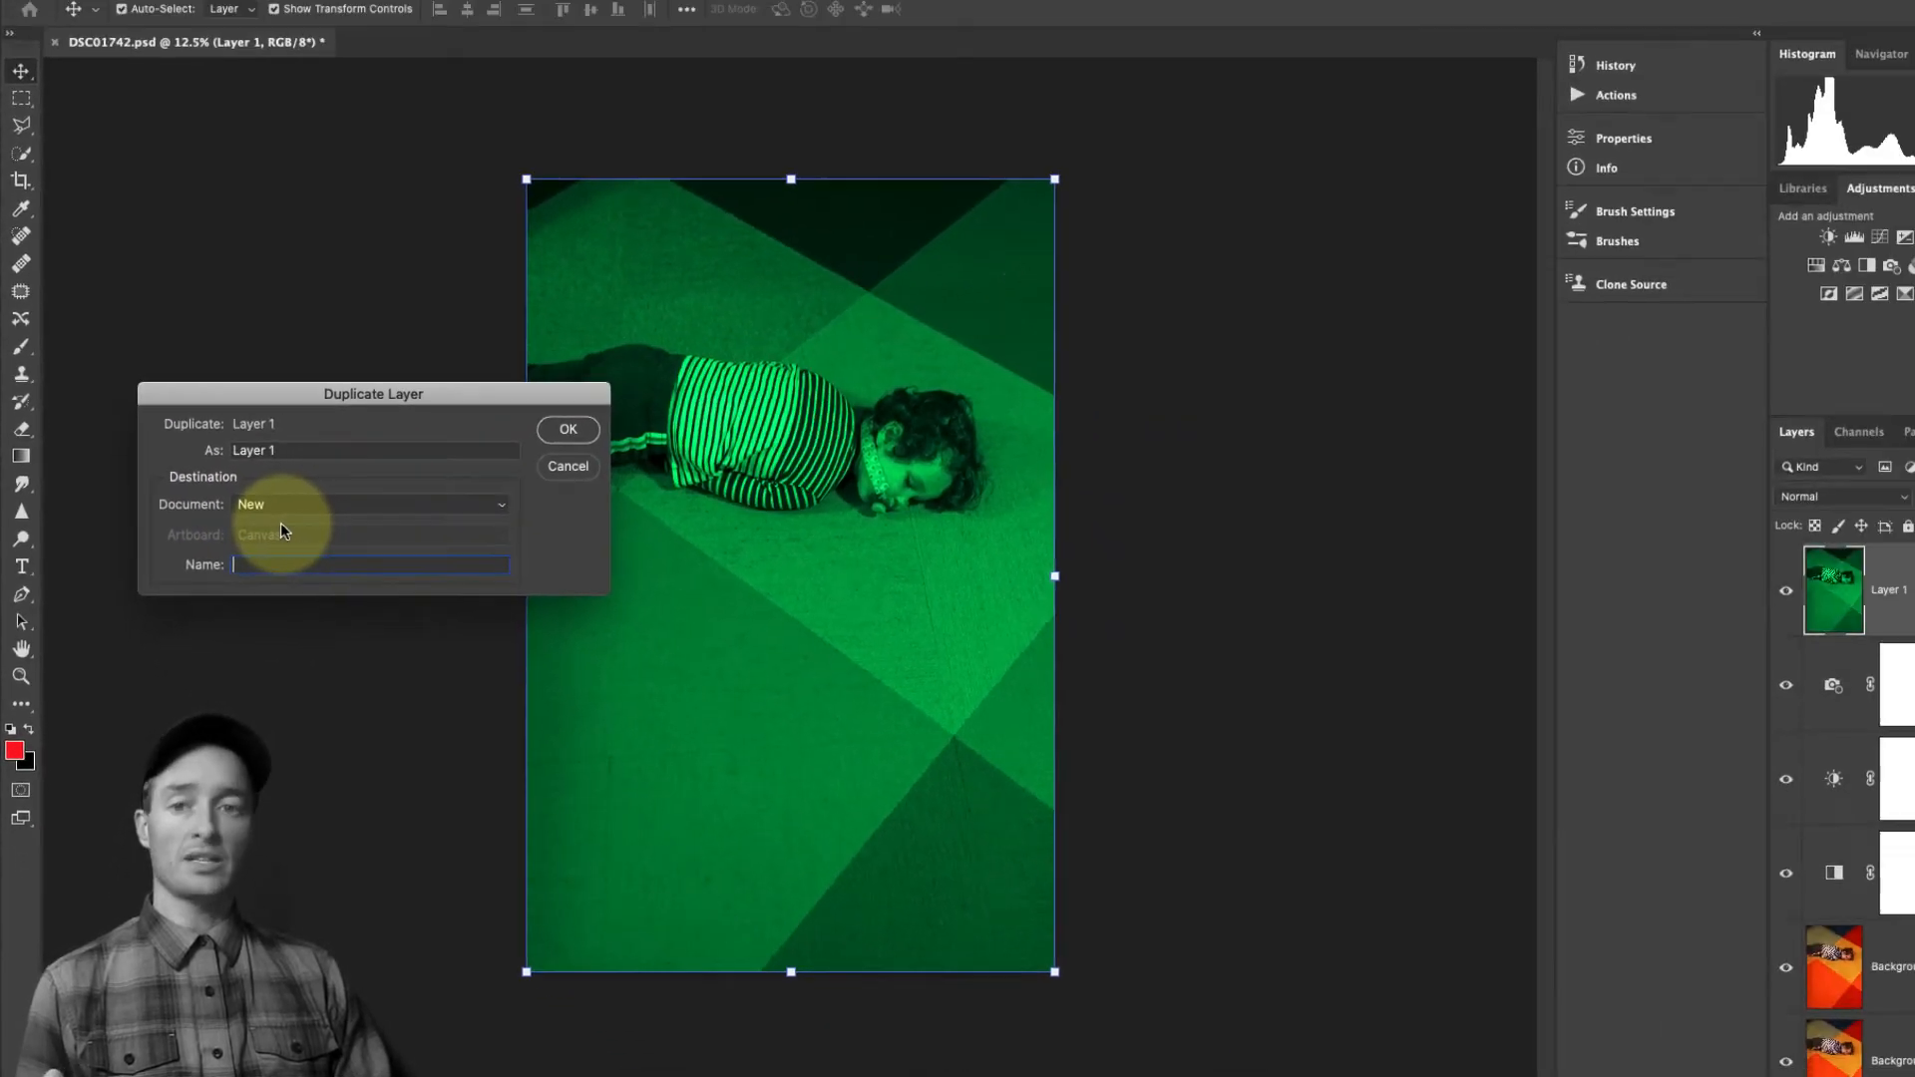
click(534, 437)
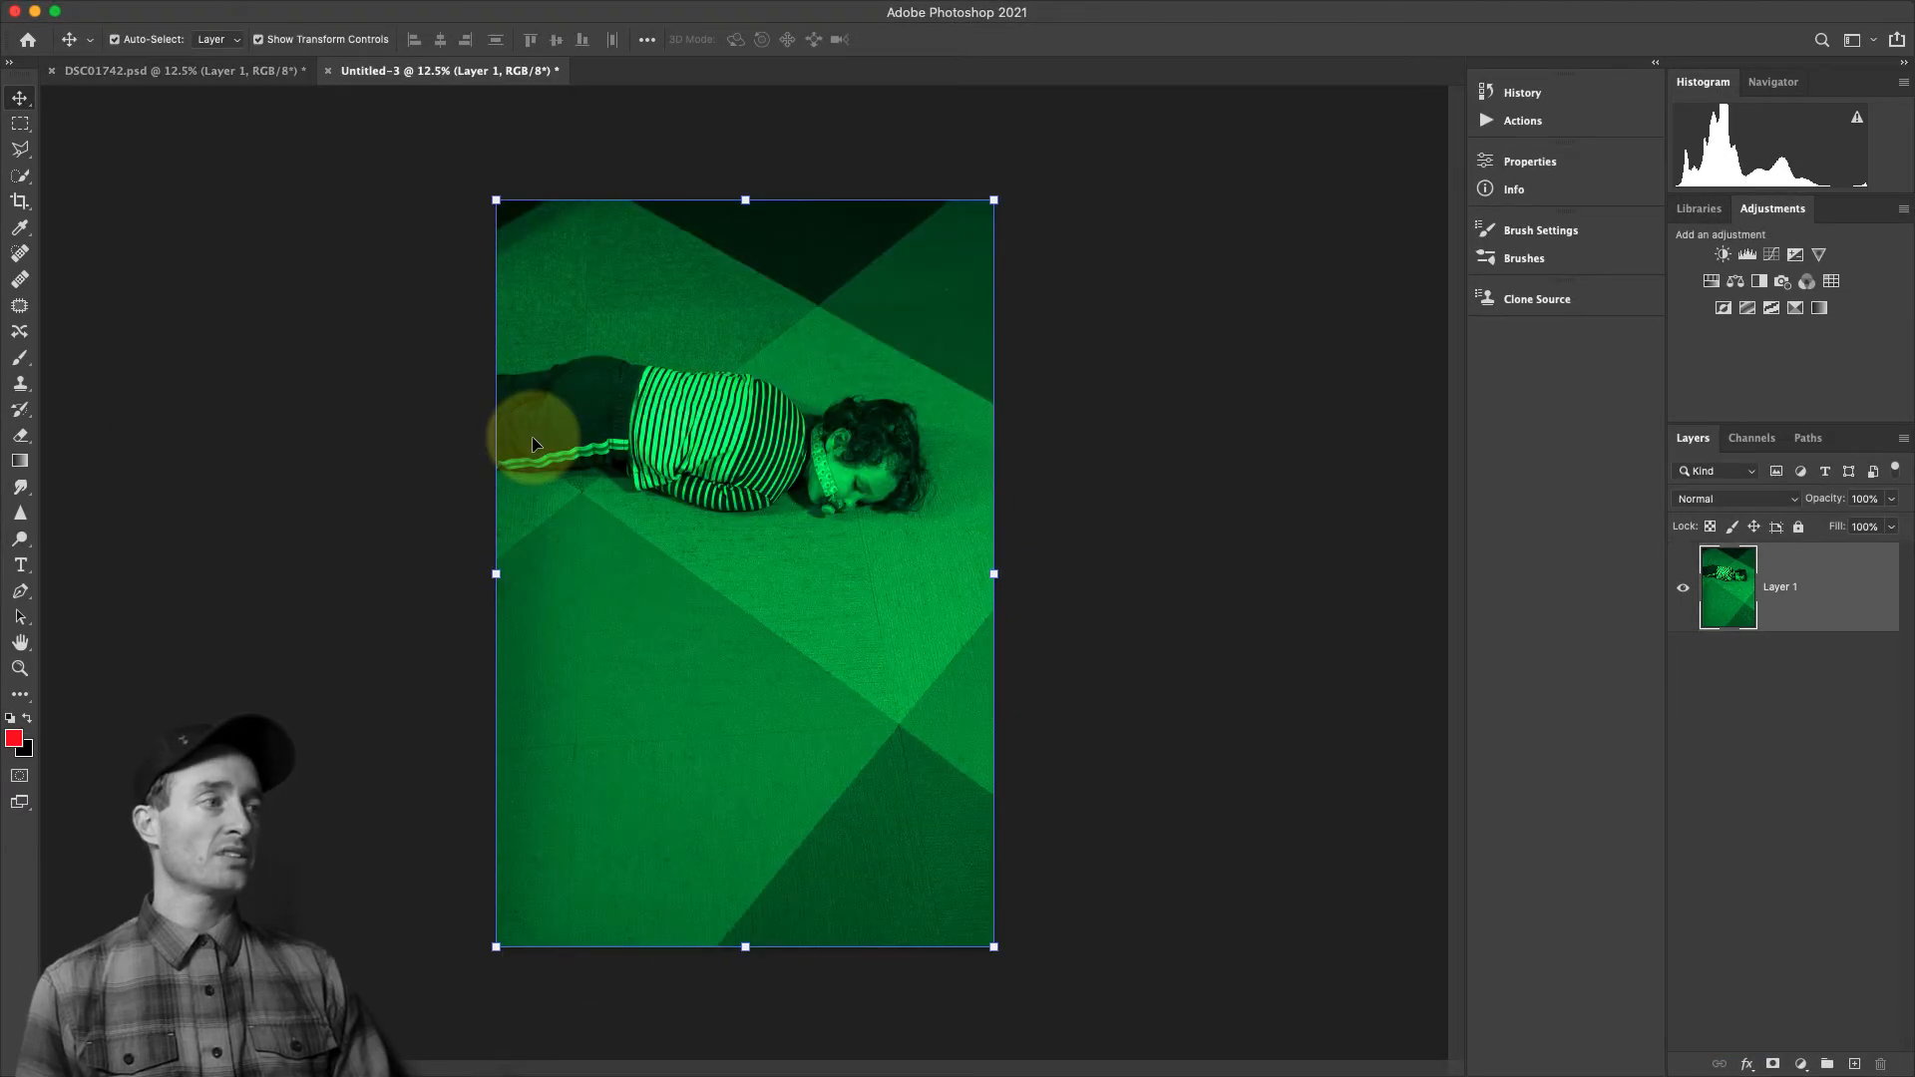
Compare the new single-layer document with DSC01742.psd and check its dimensions in Image Size without changing them
click(124, 70)
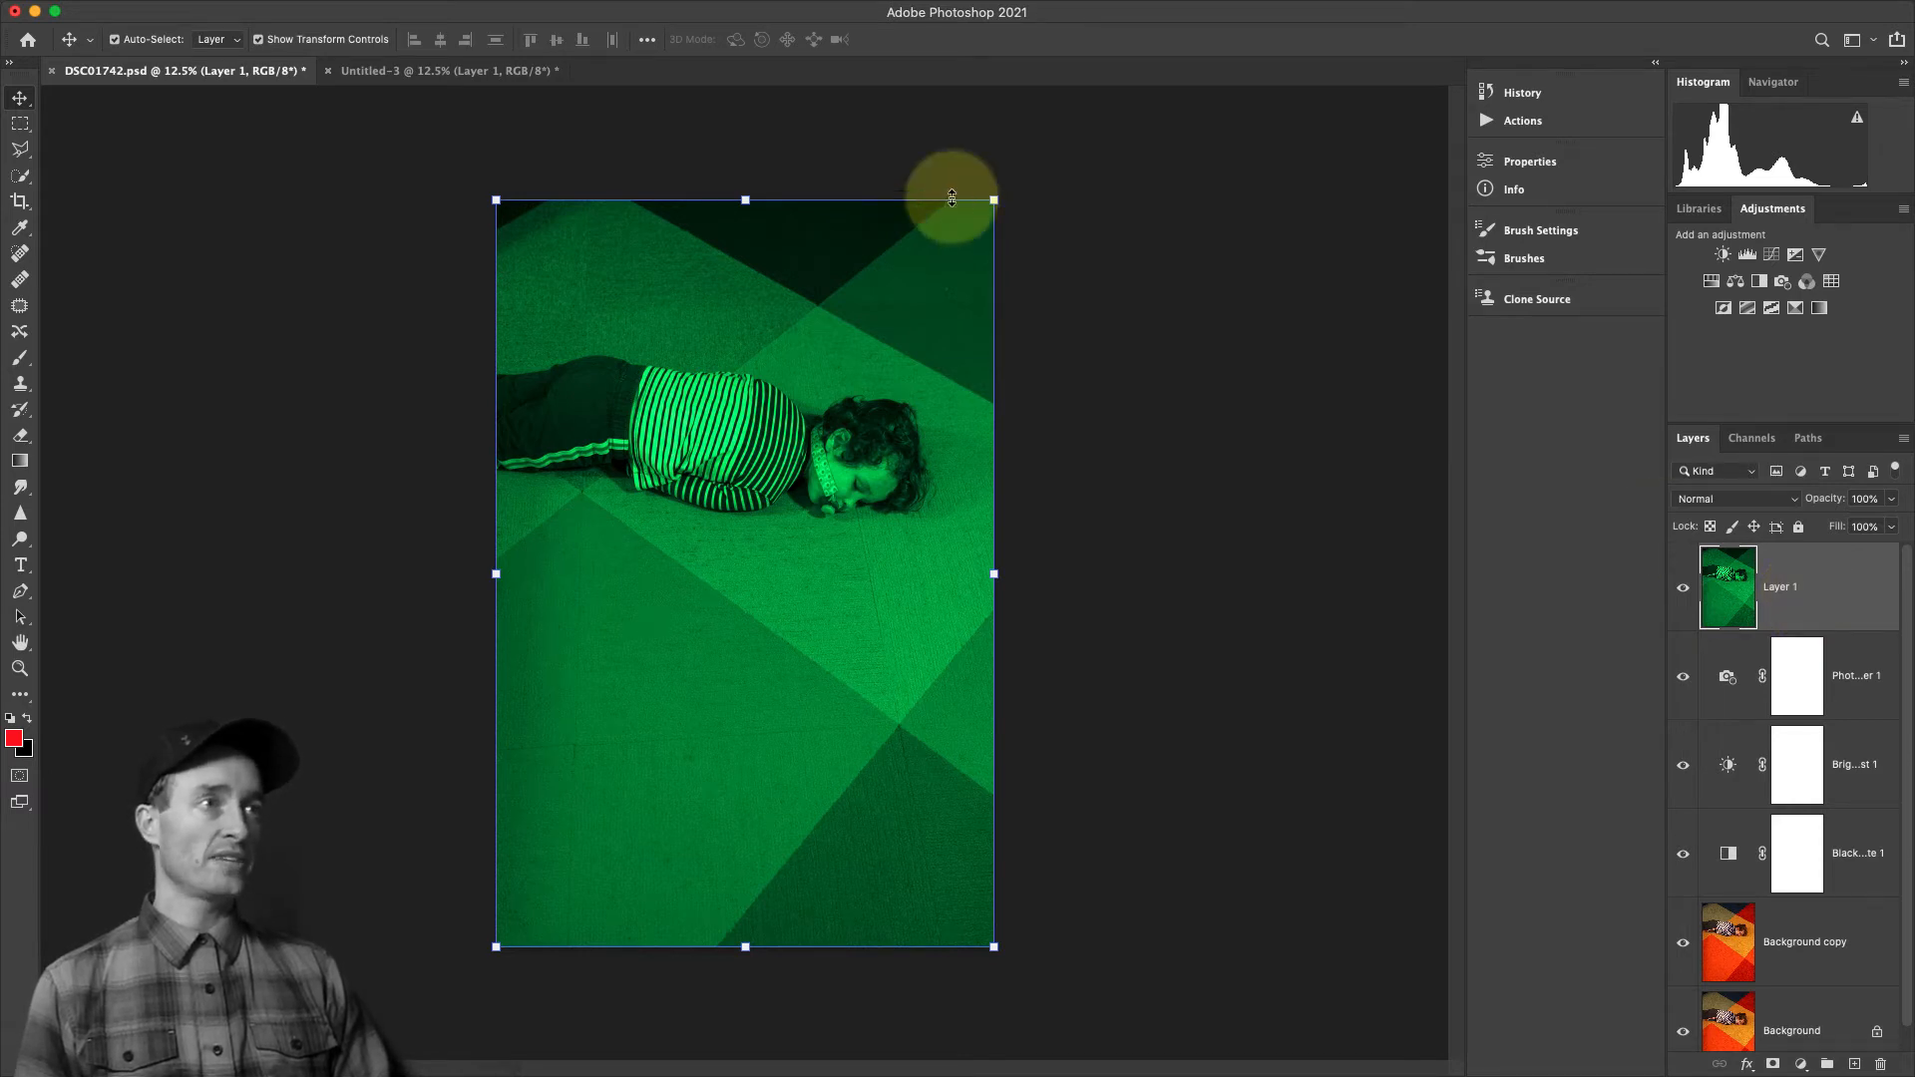
click(368, 72)
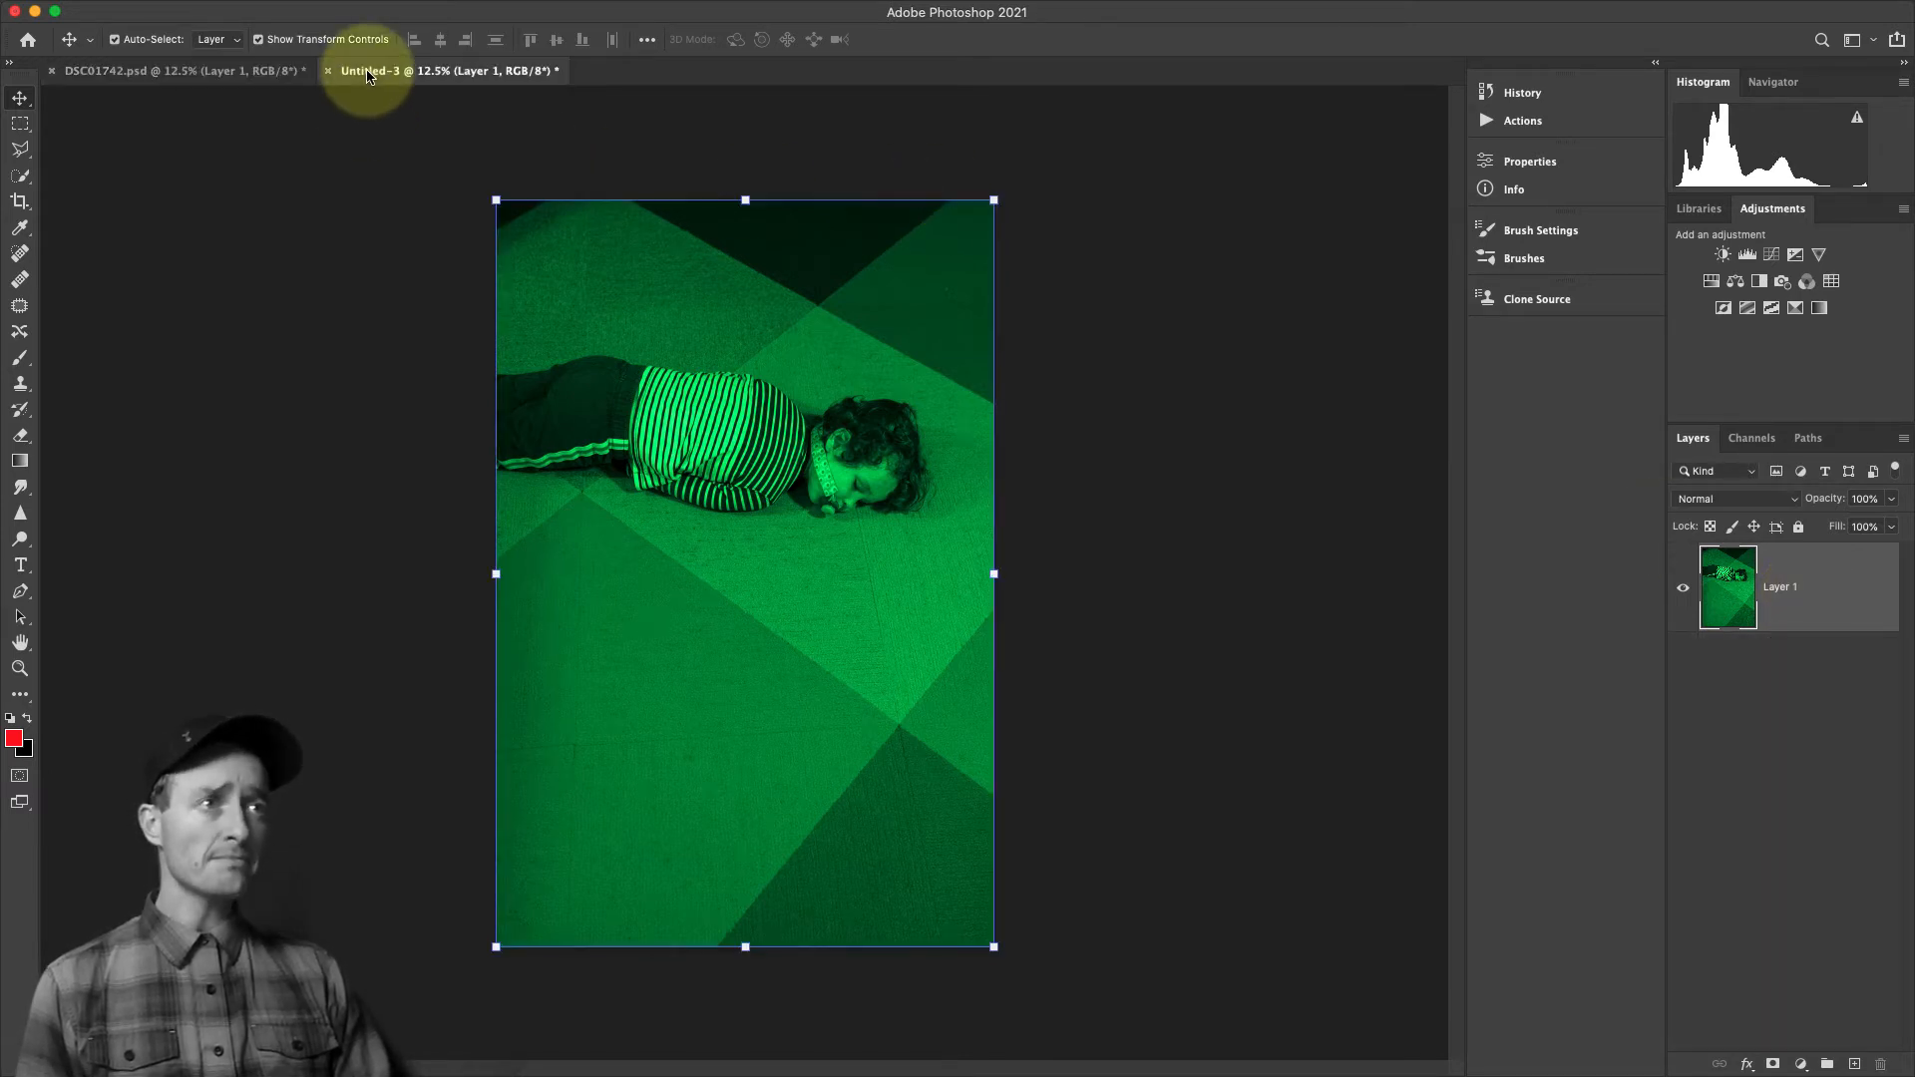
click(1066, 419)
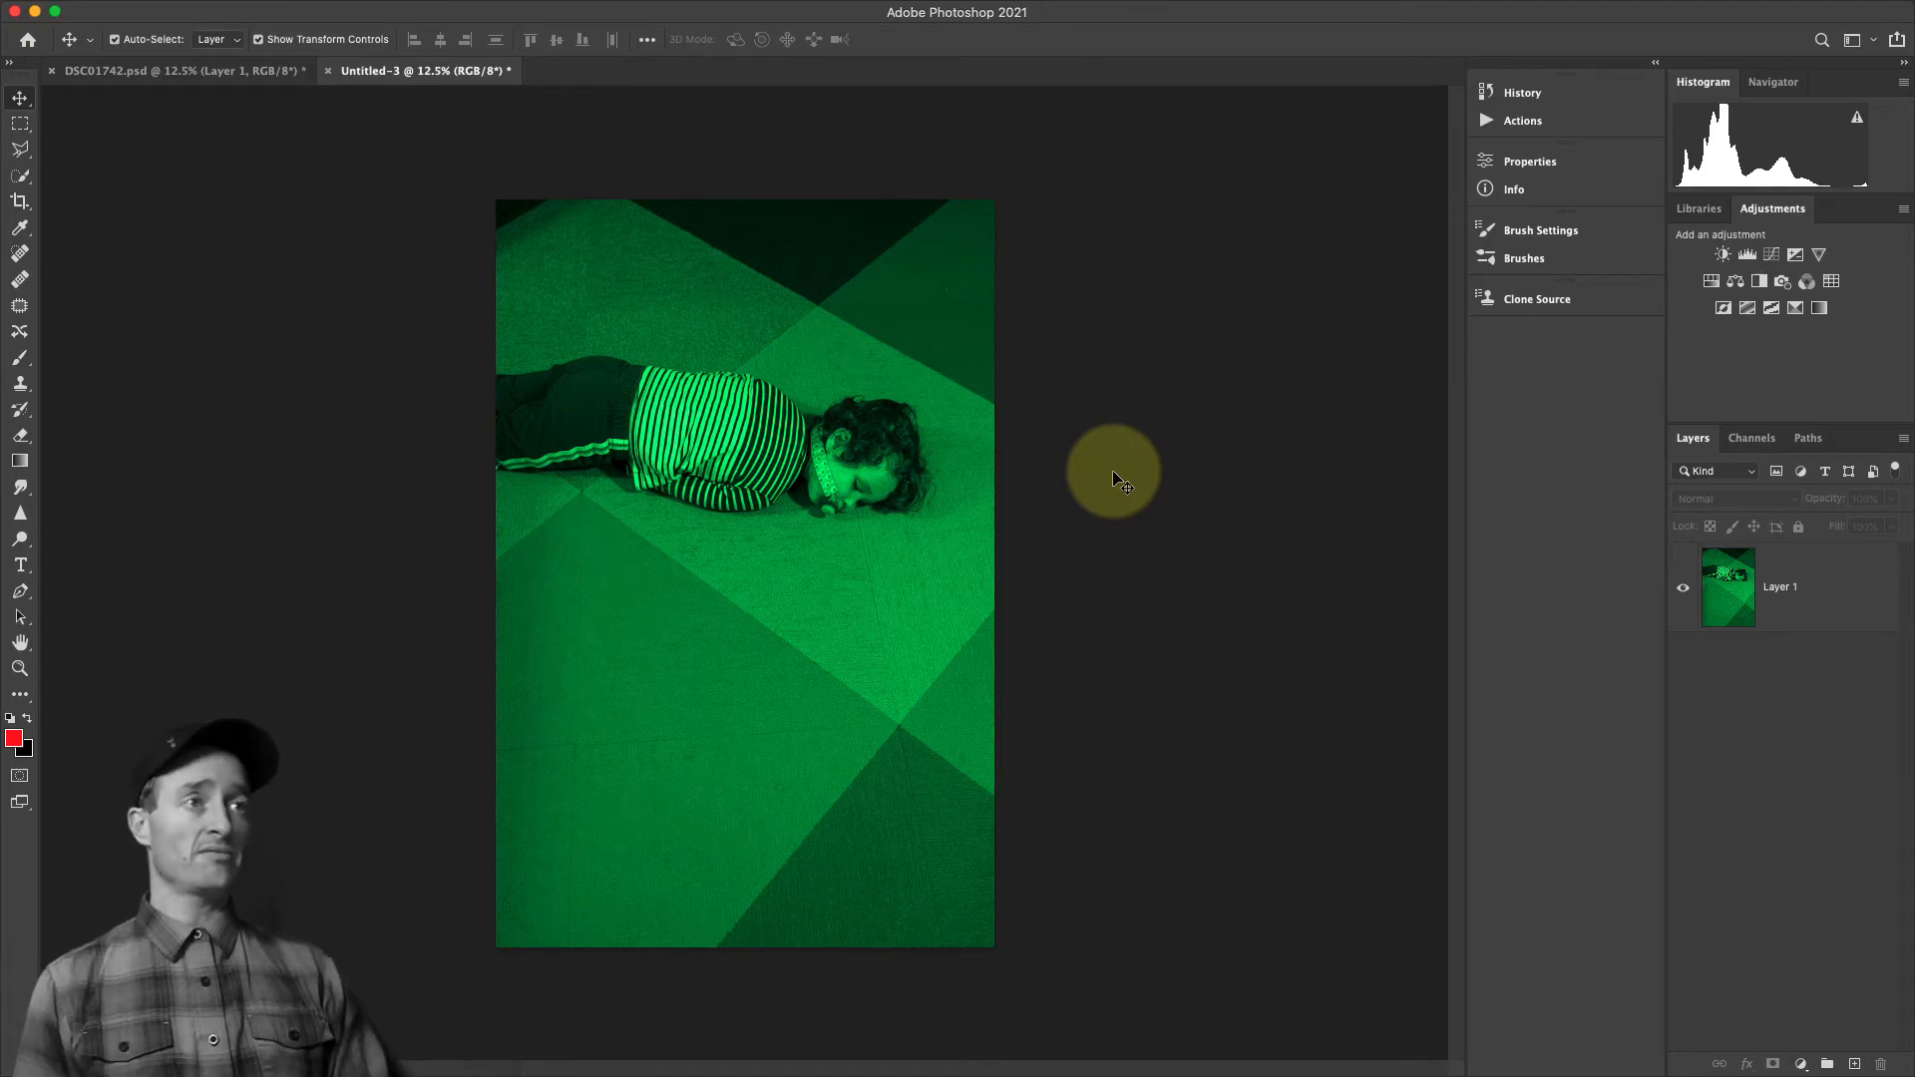
mouse_move(402, 8)
click(249, 11)
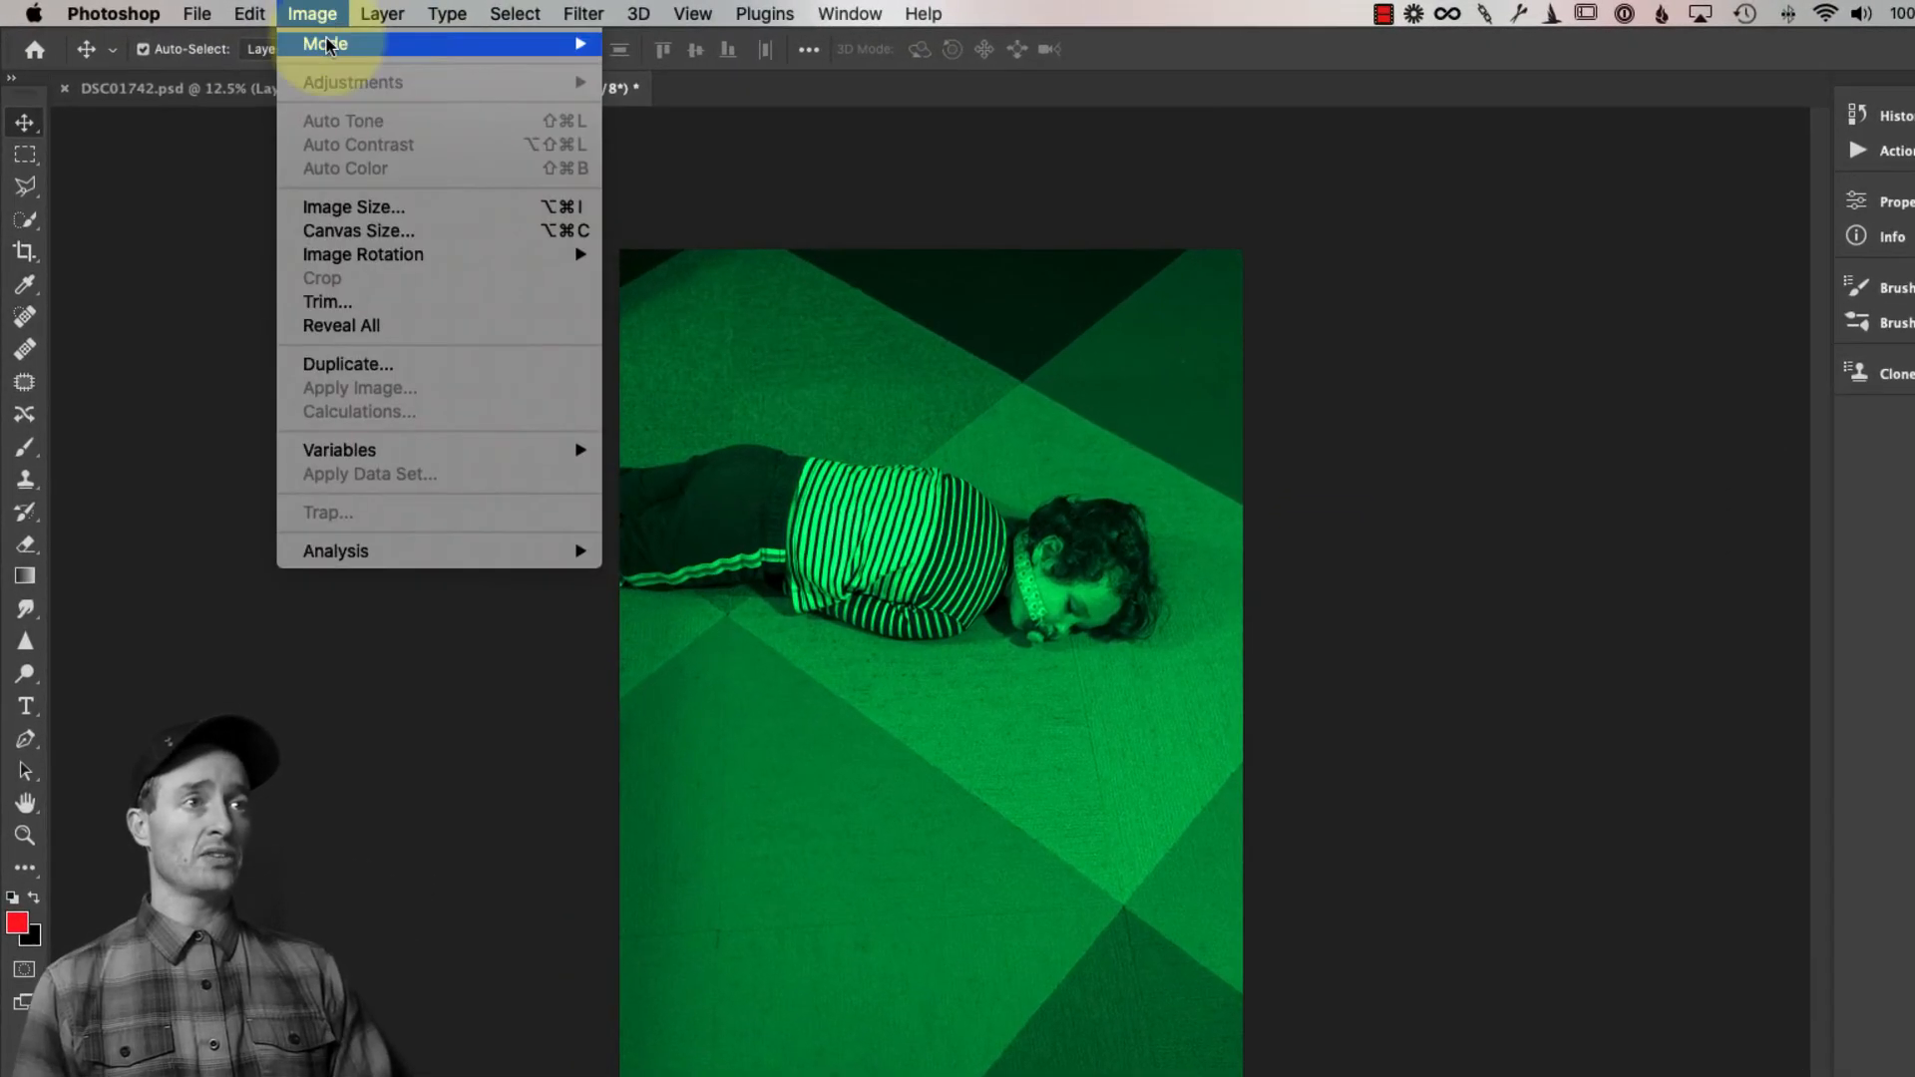
key(super+alt+i)
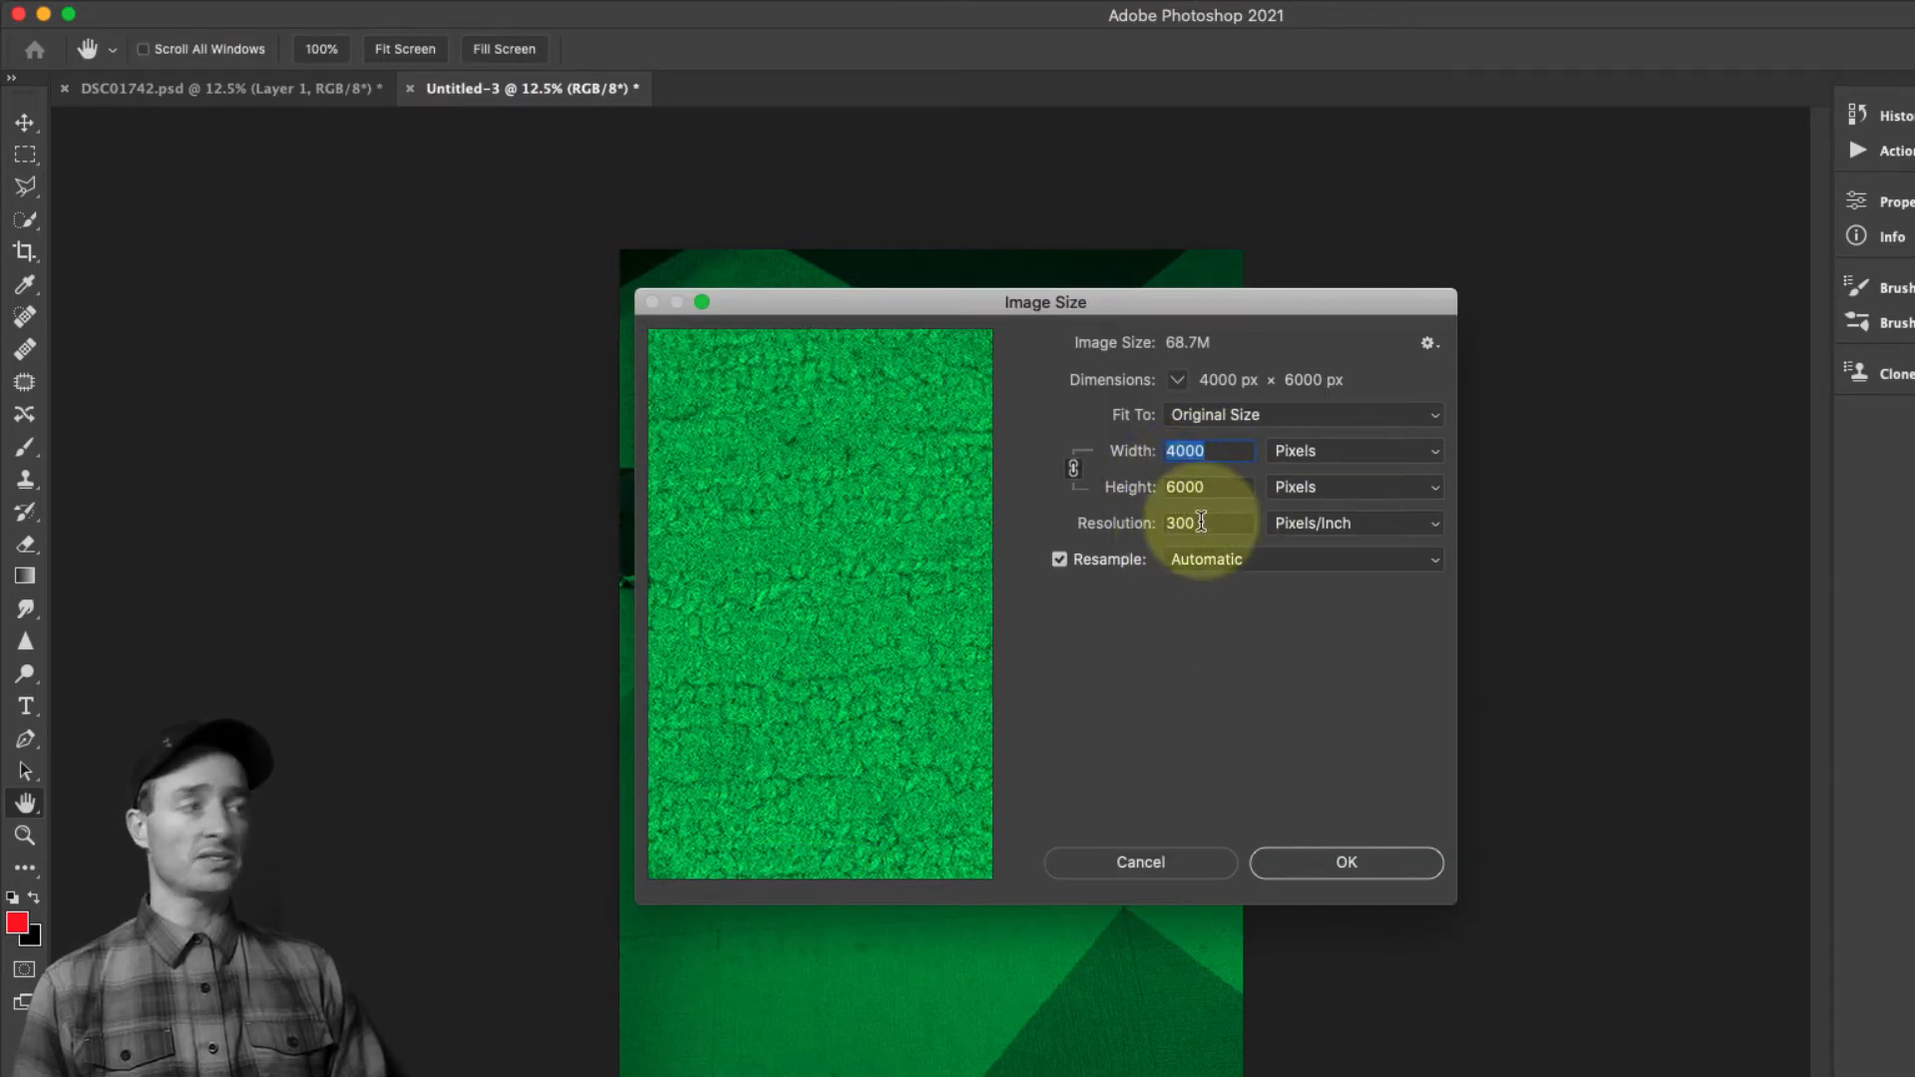
click(1212, 862)
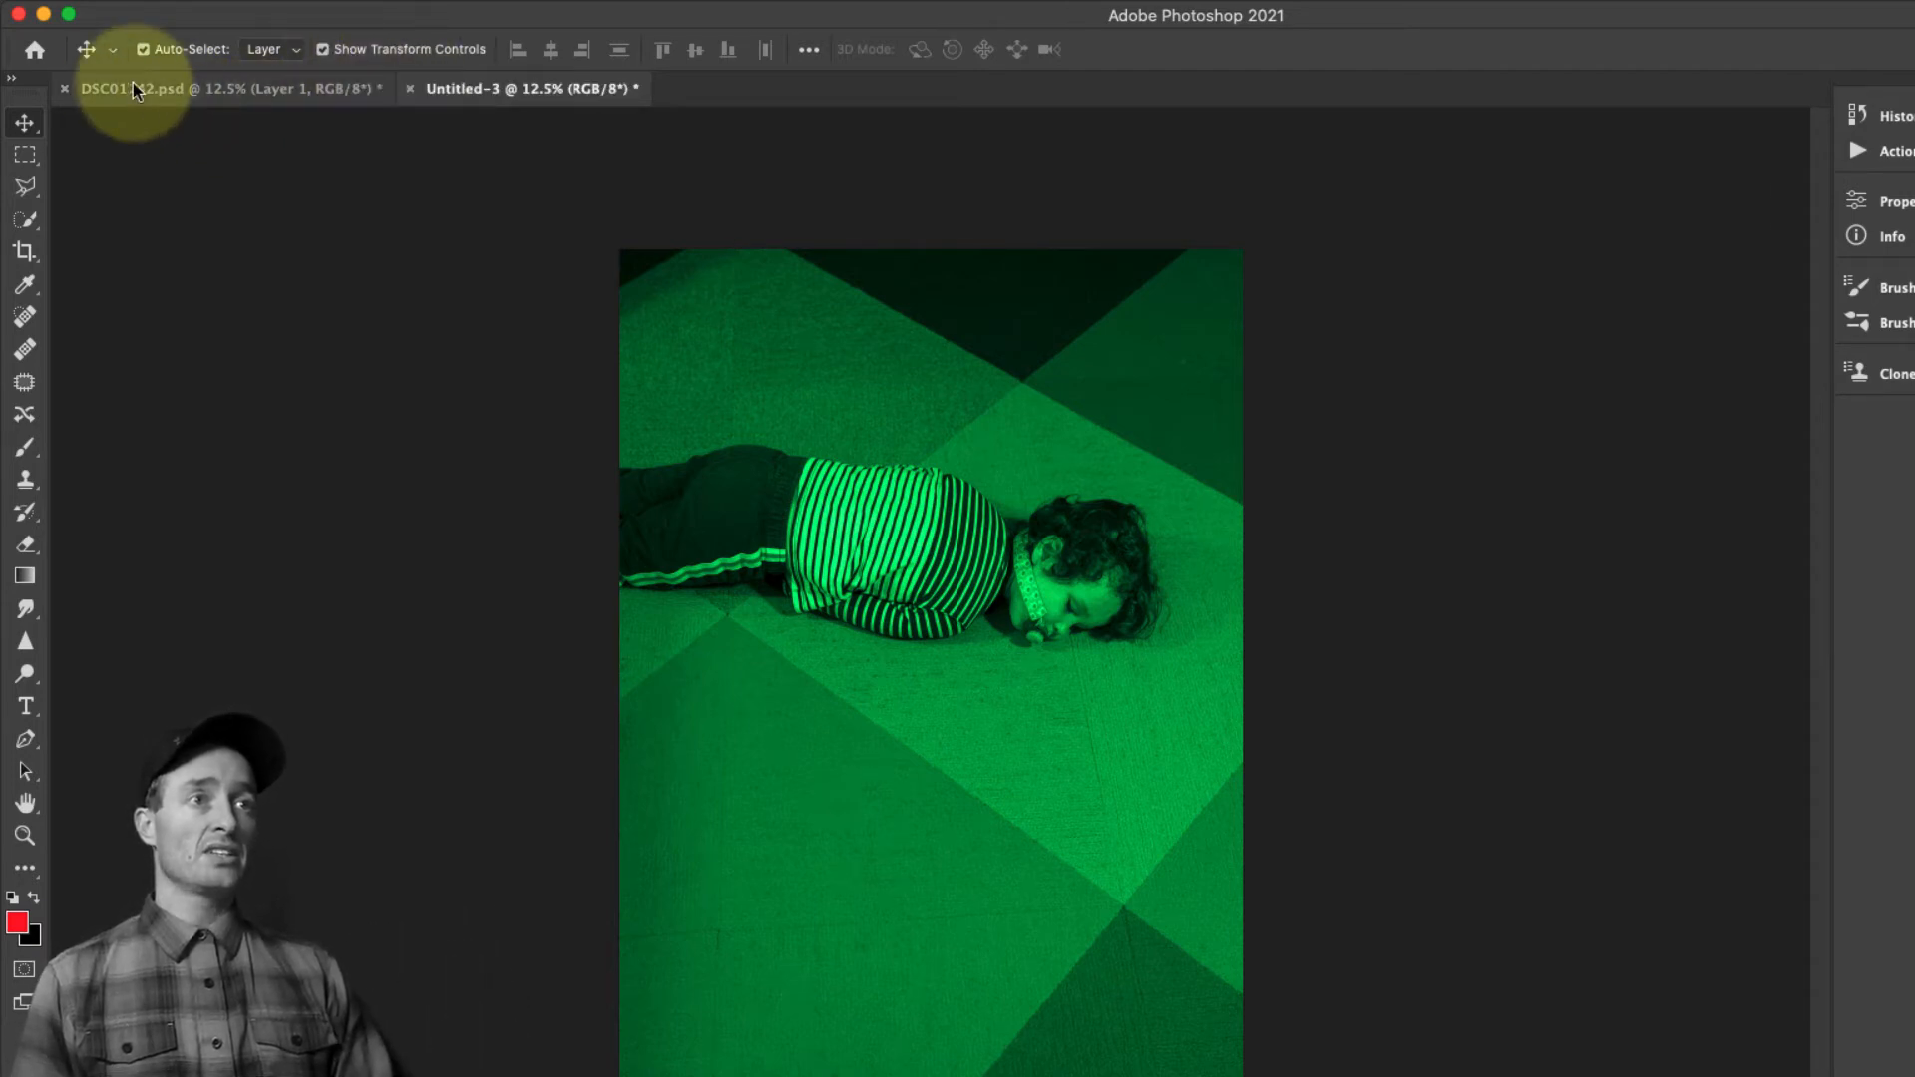
Close DSC01742.psd without saving its changes
click(65, 90)
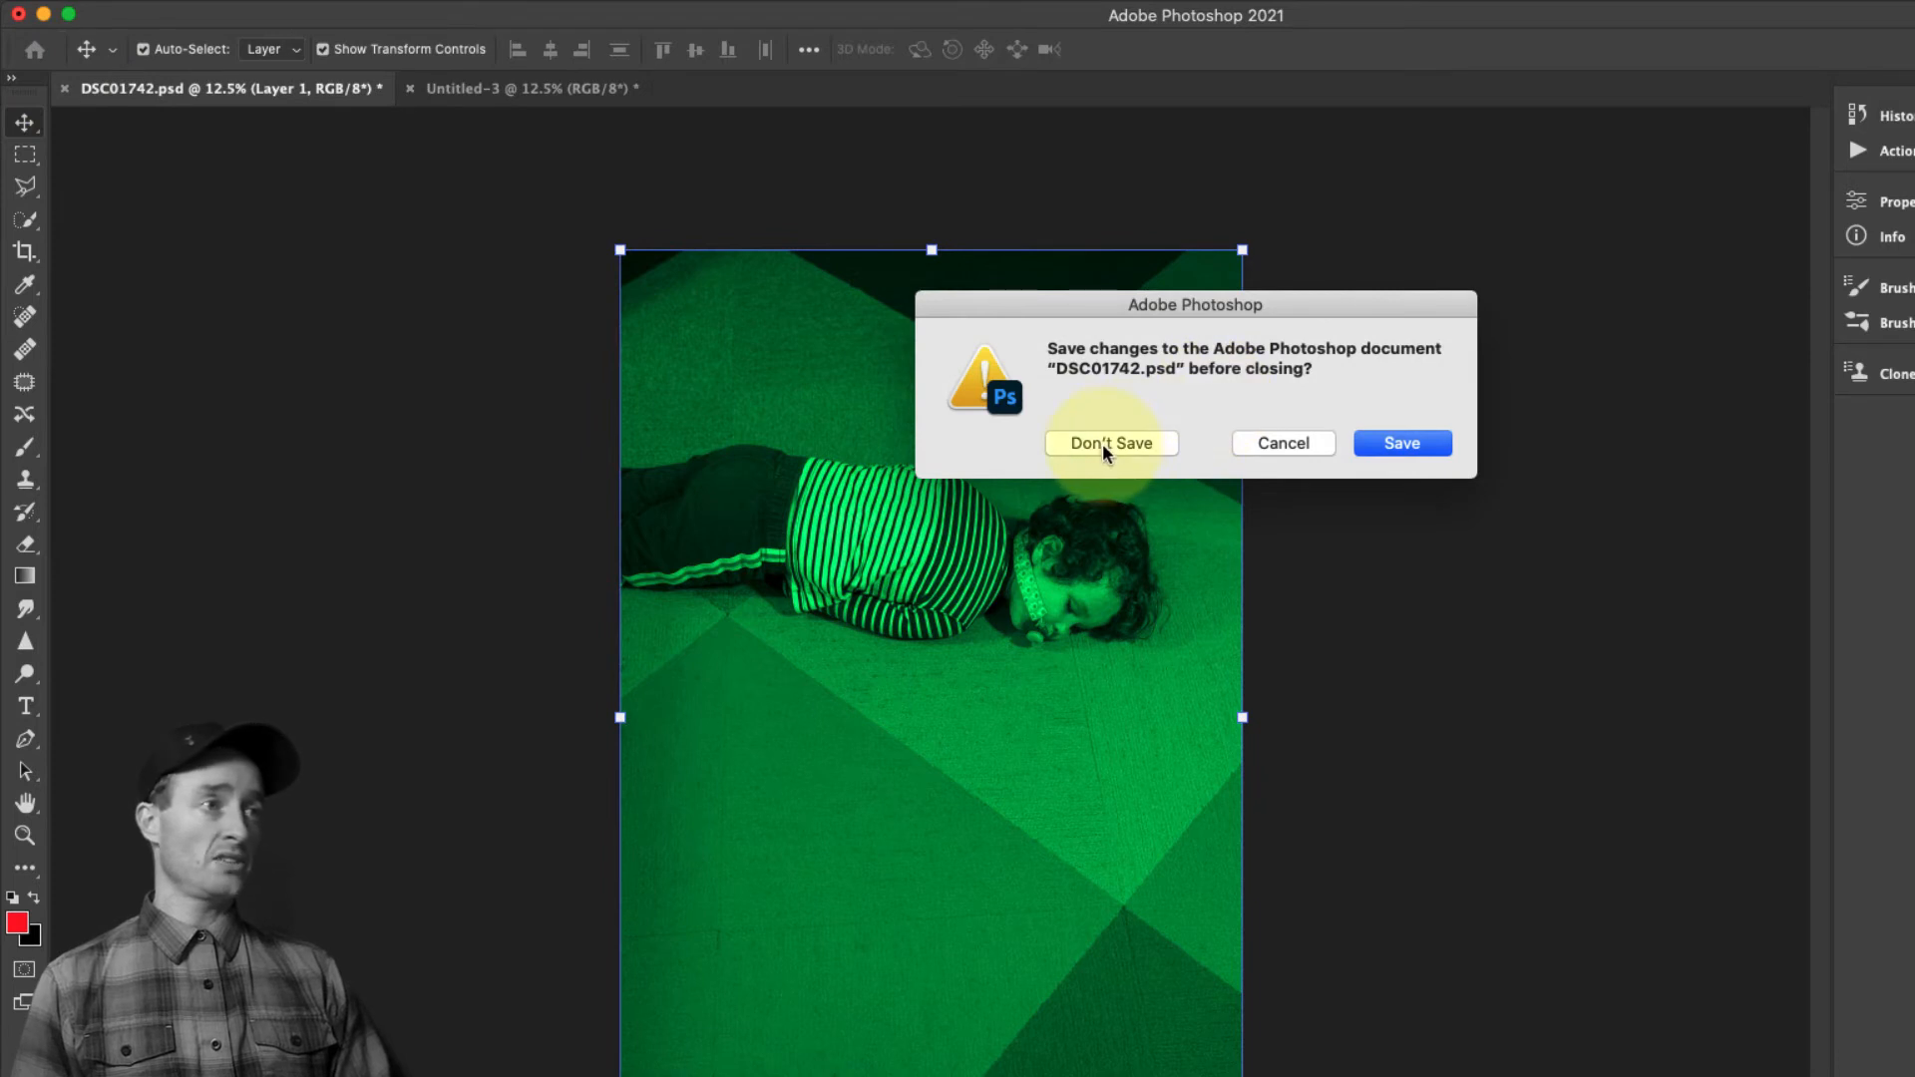
click(1103, 443)
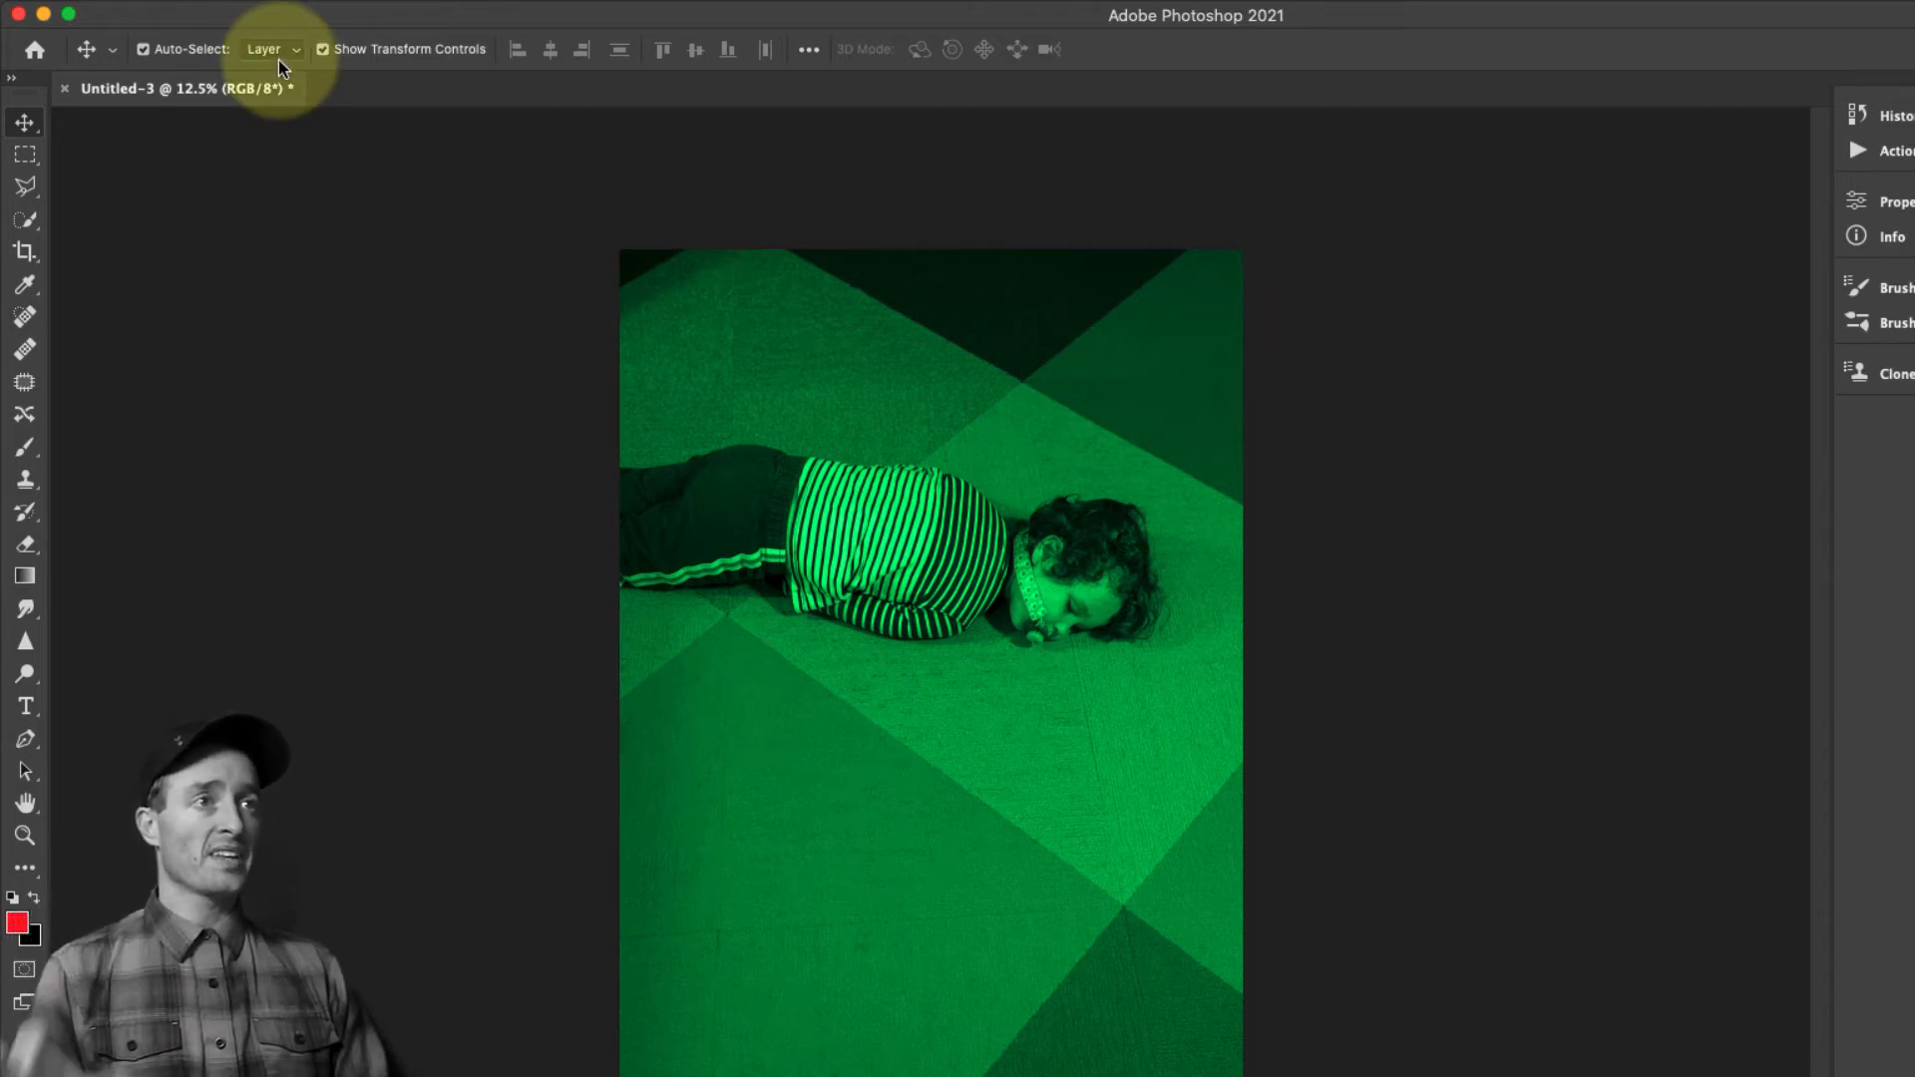
Open Save for Web (Legacy) for the merged copy and choose the JPEG format with Very High quality
mouse_move(229, 10)
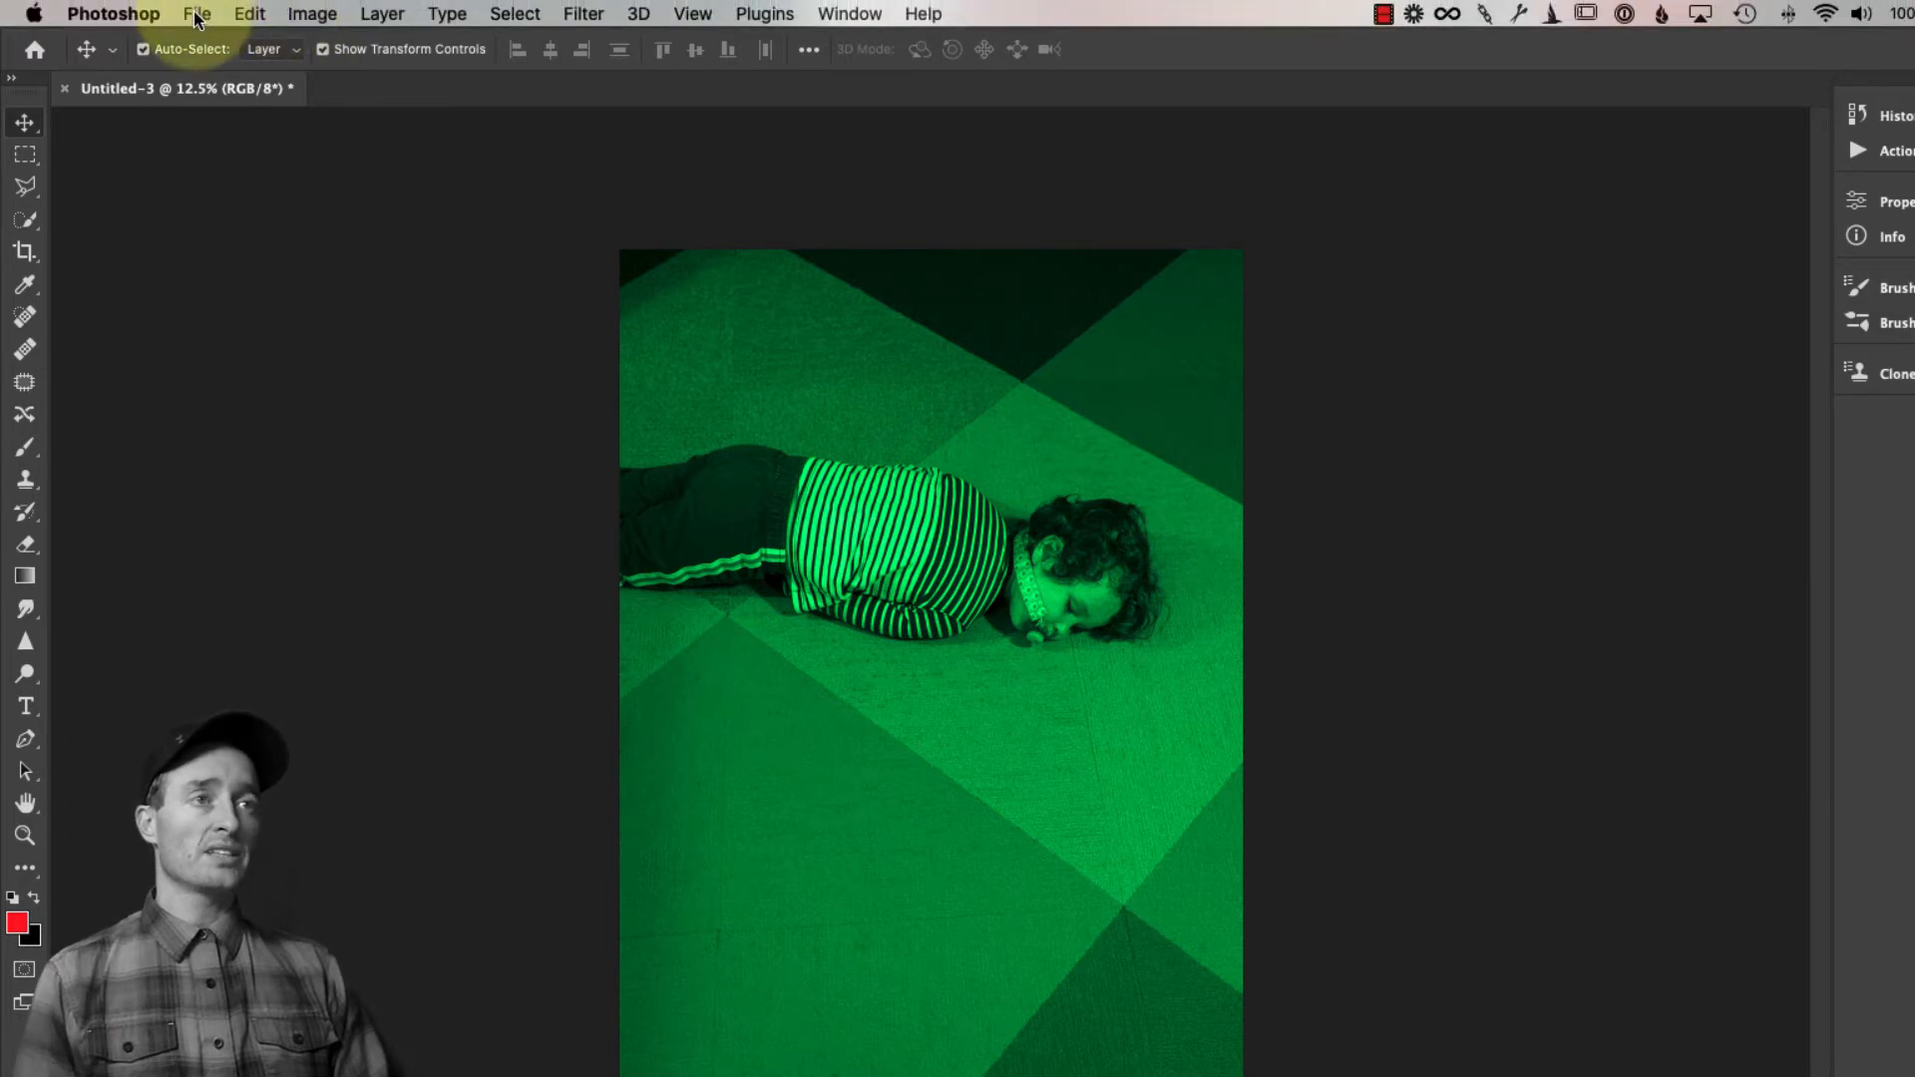
click(196, 15)
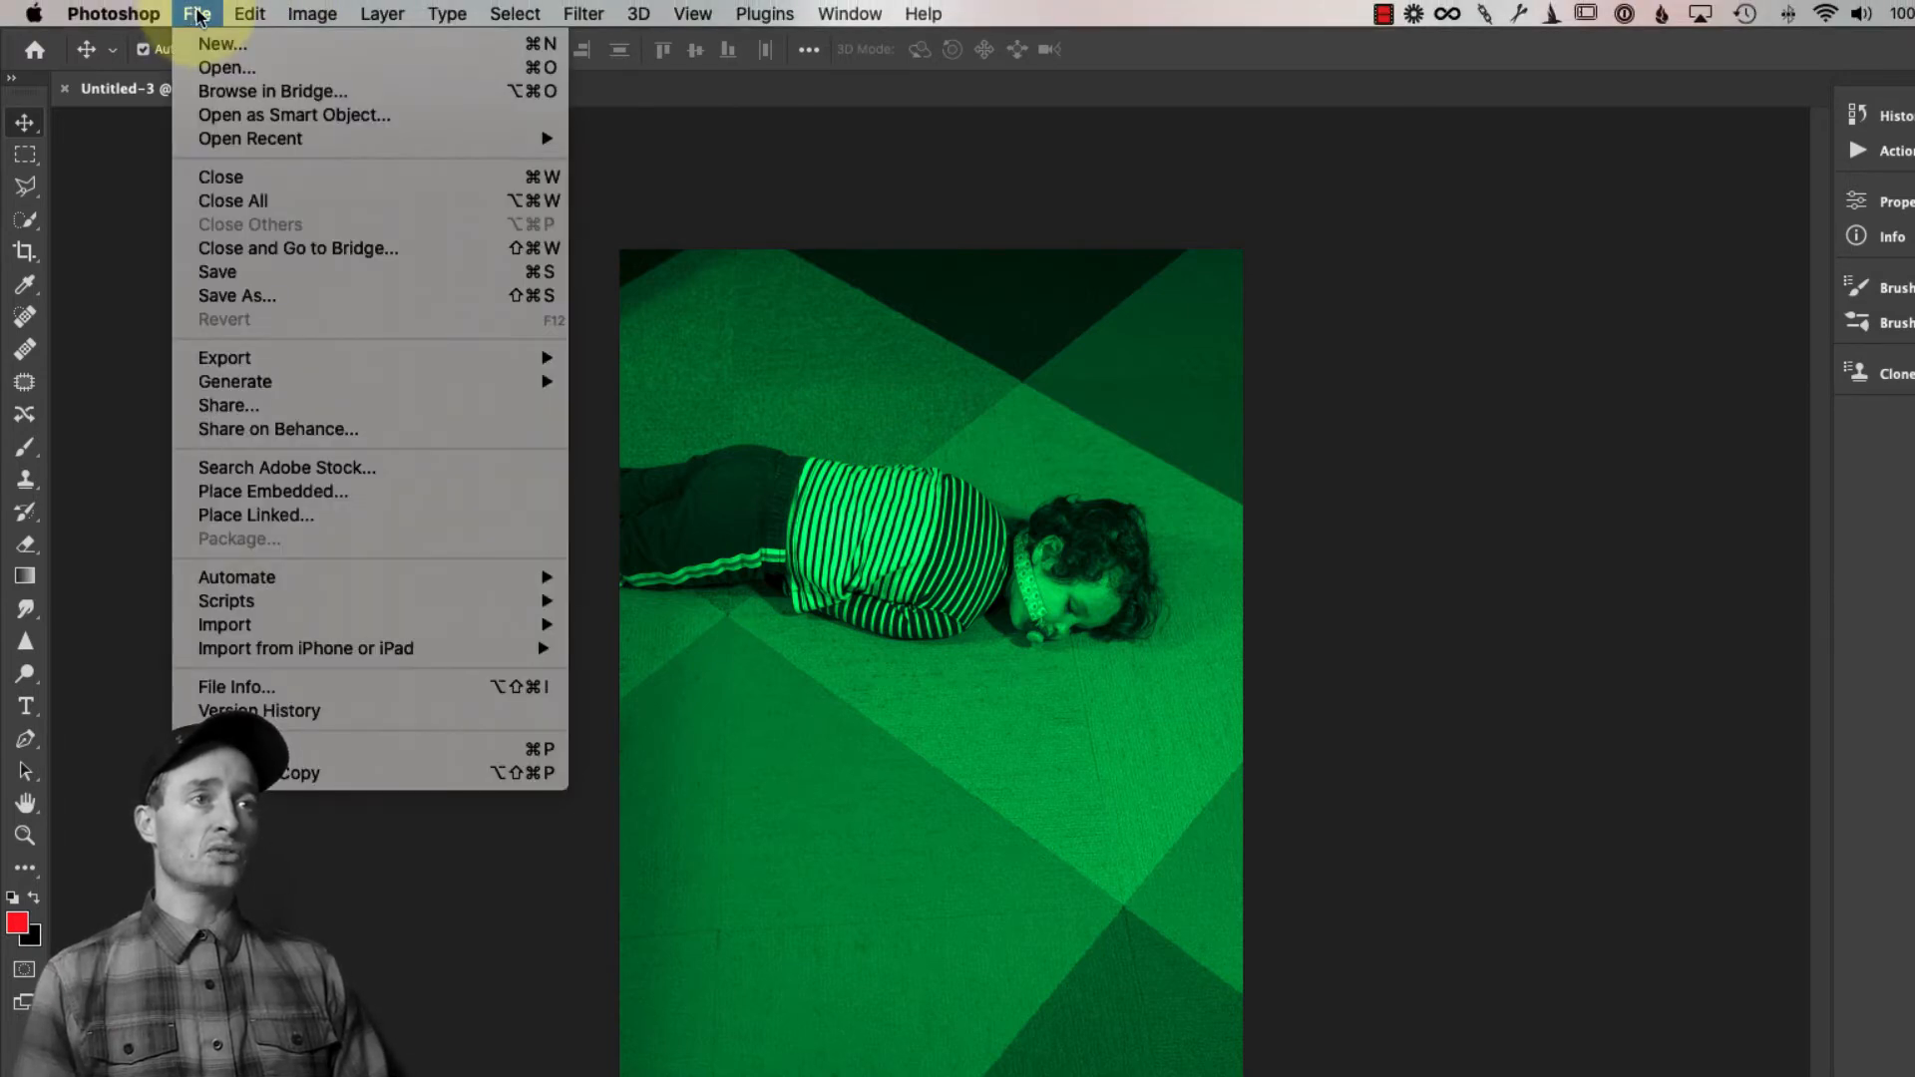
mouse_move(288, 364)
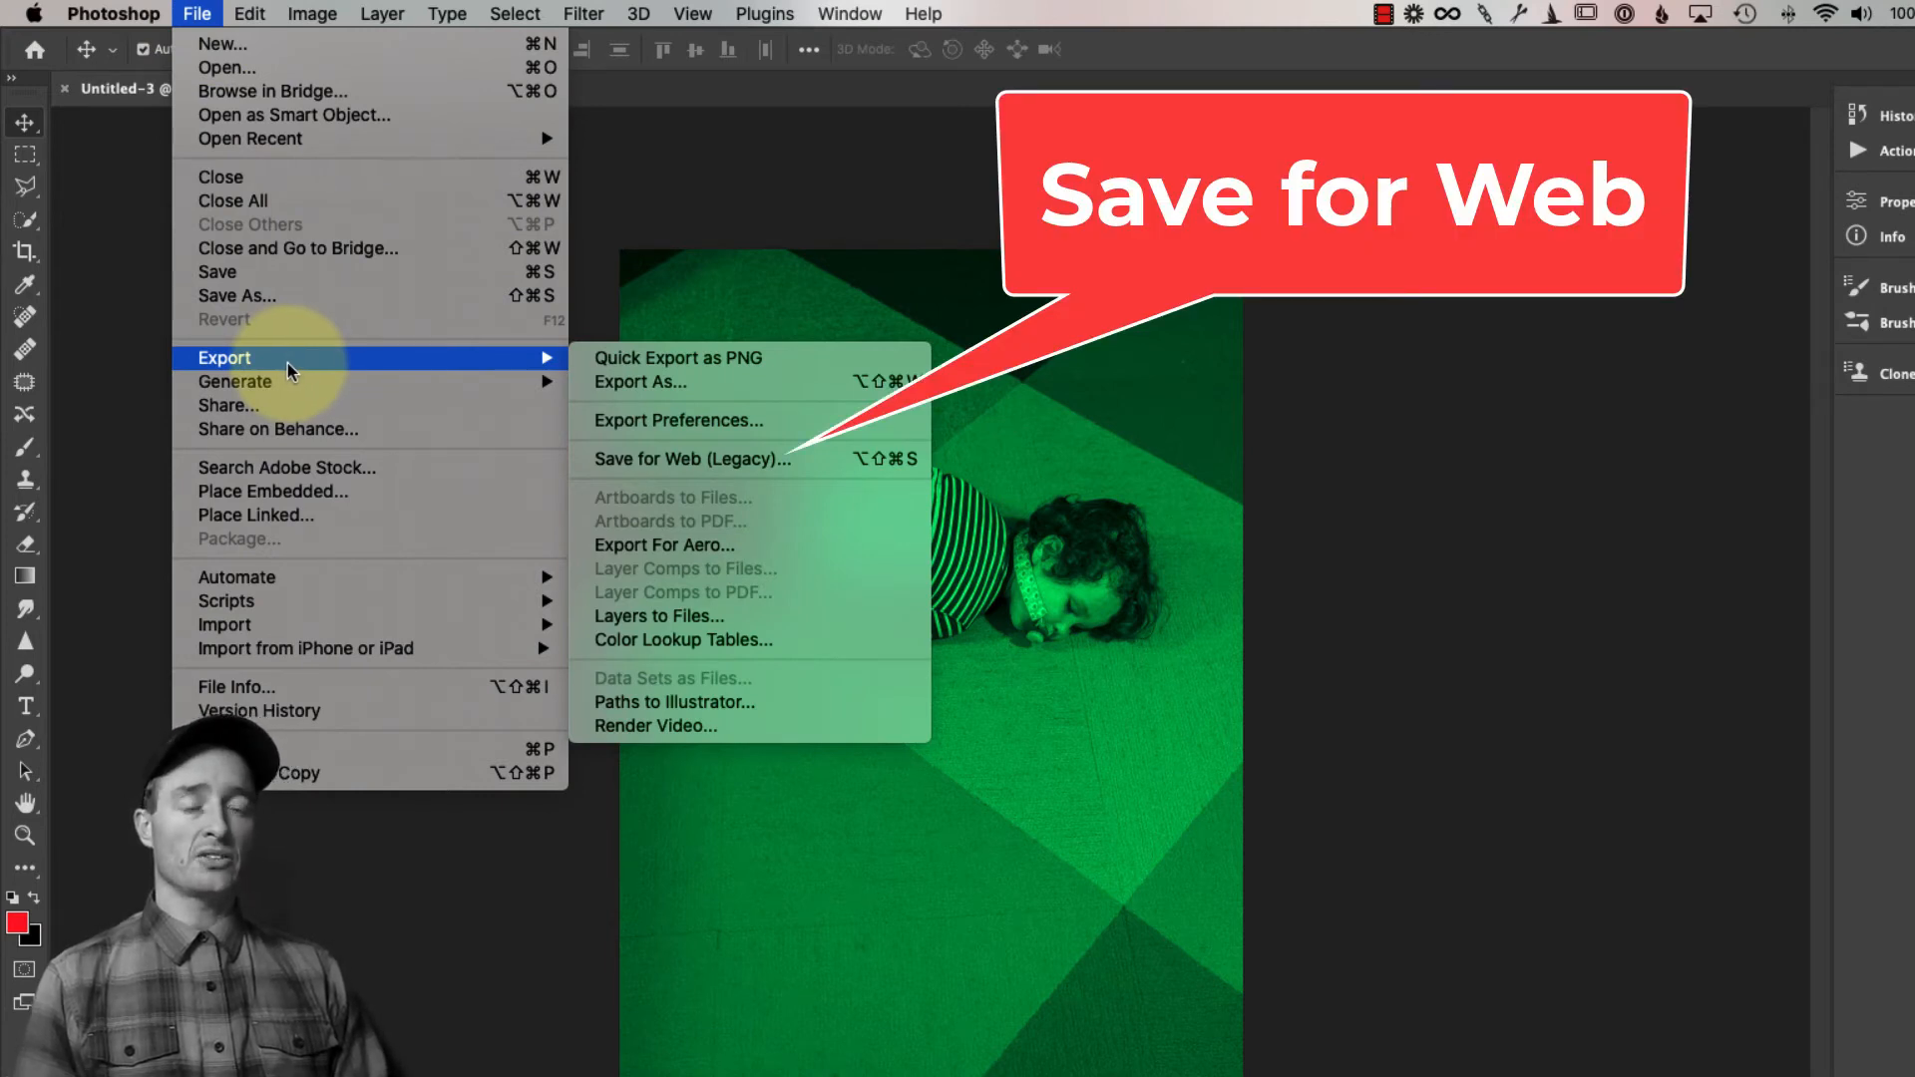
click(695, 462)
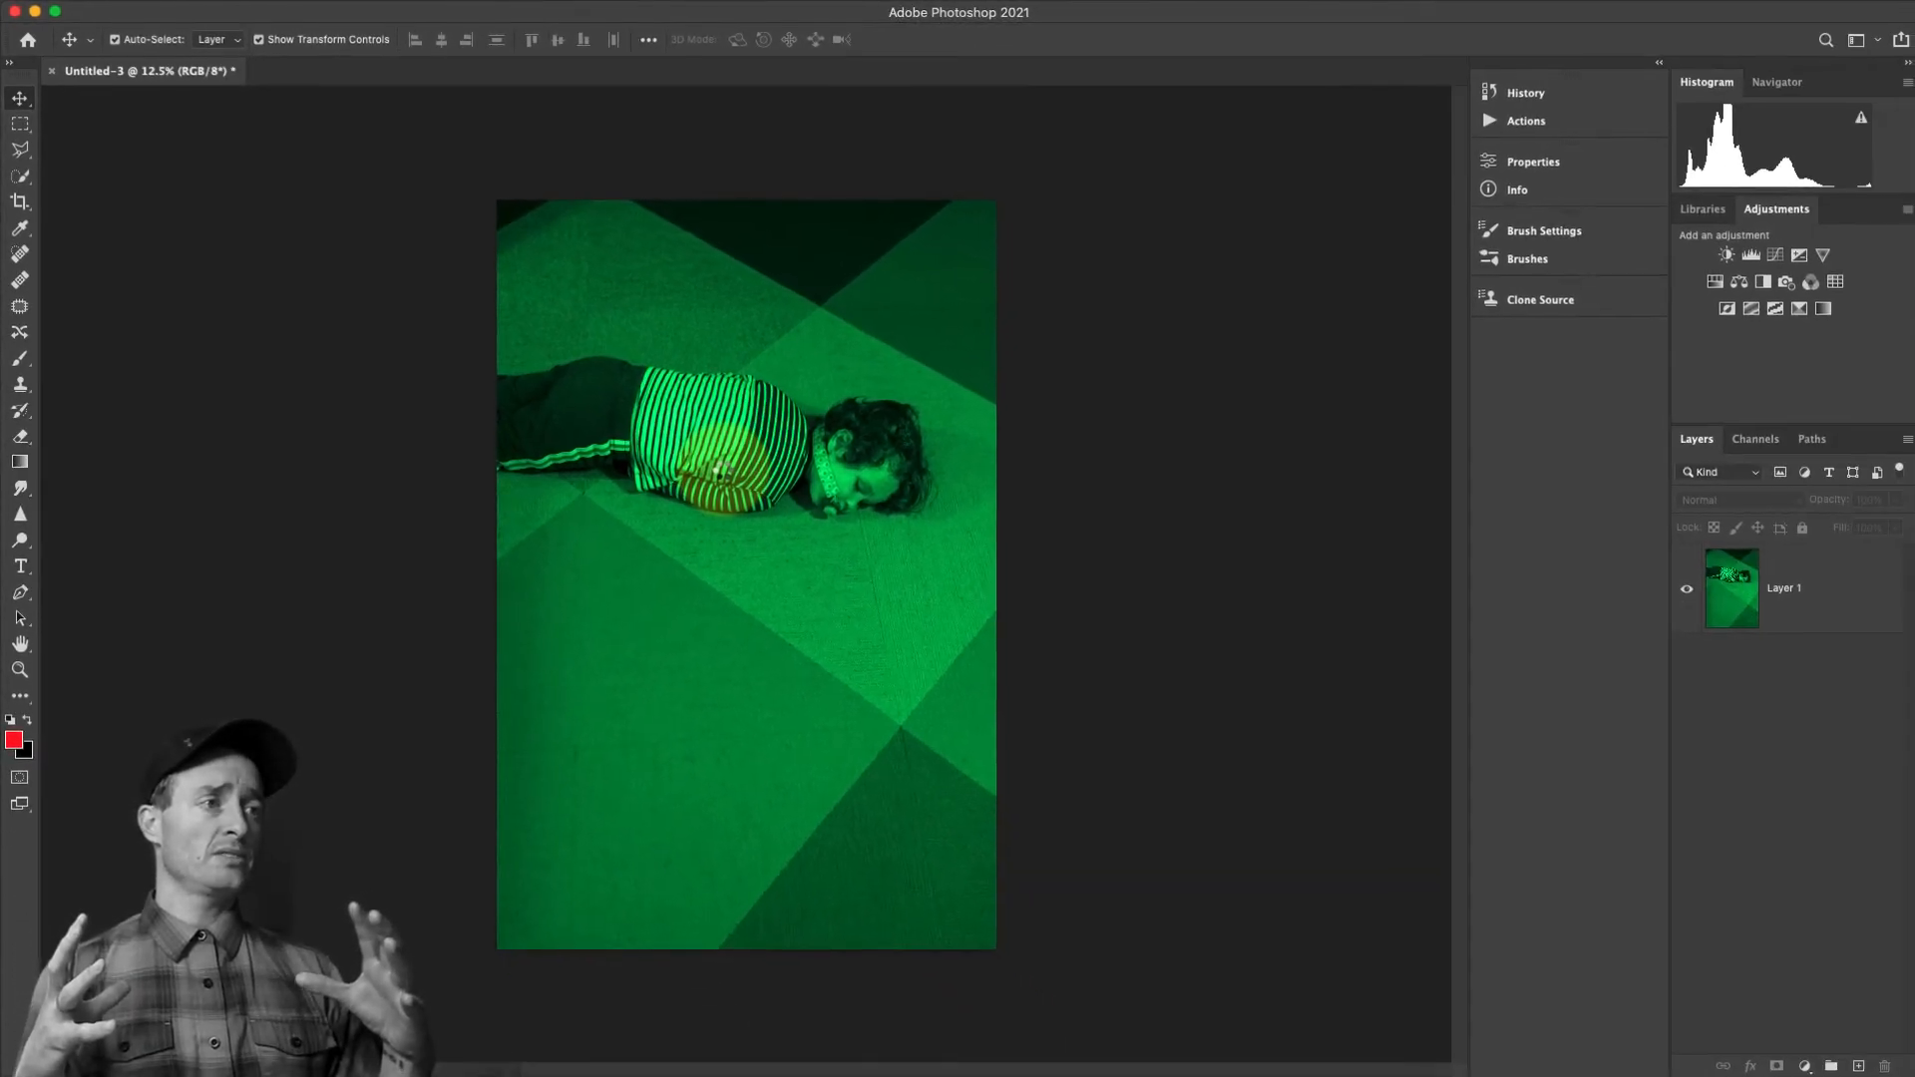
key(super+alt+shift+s)
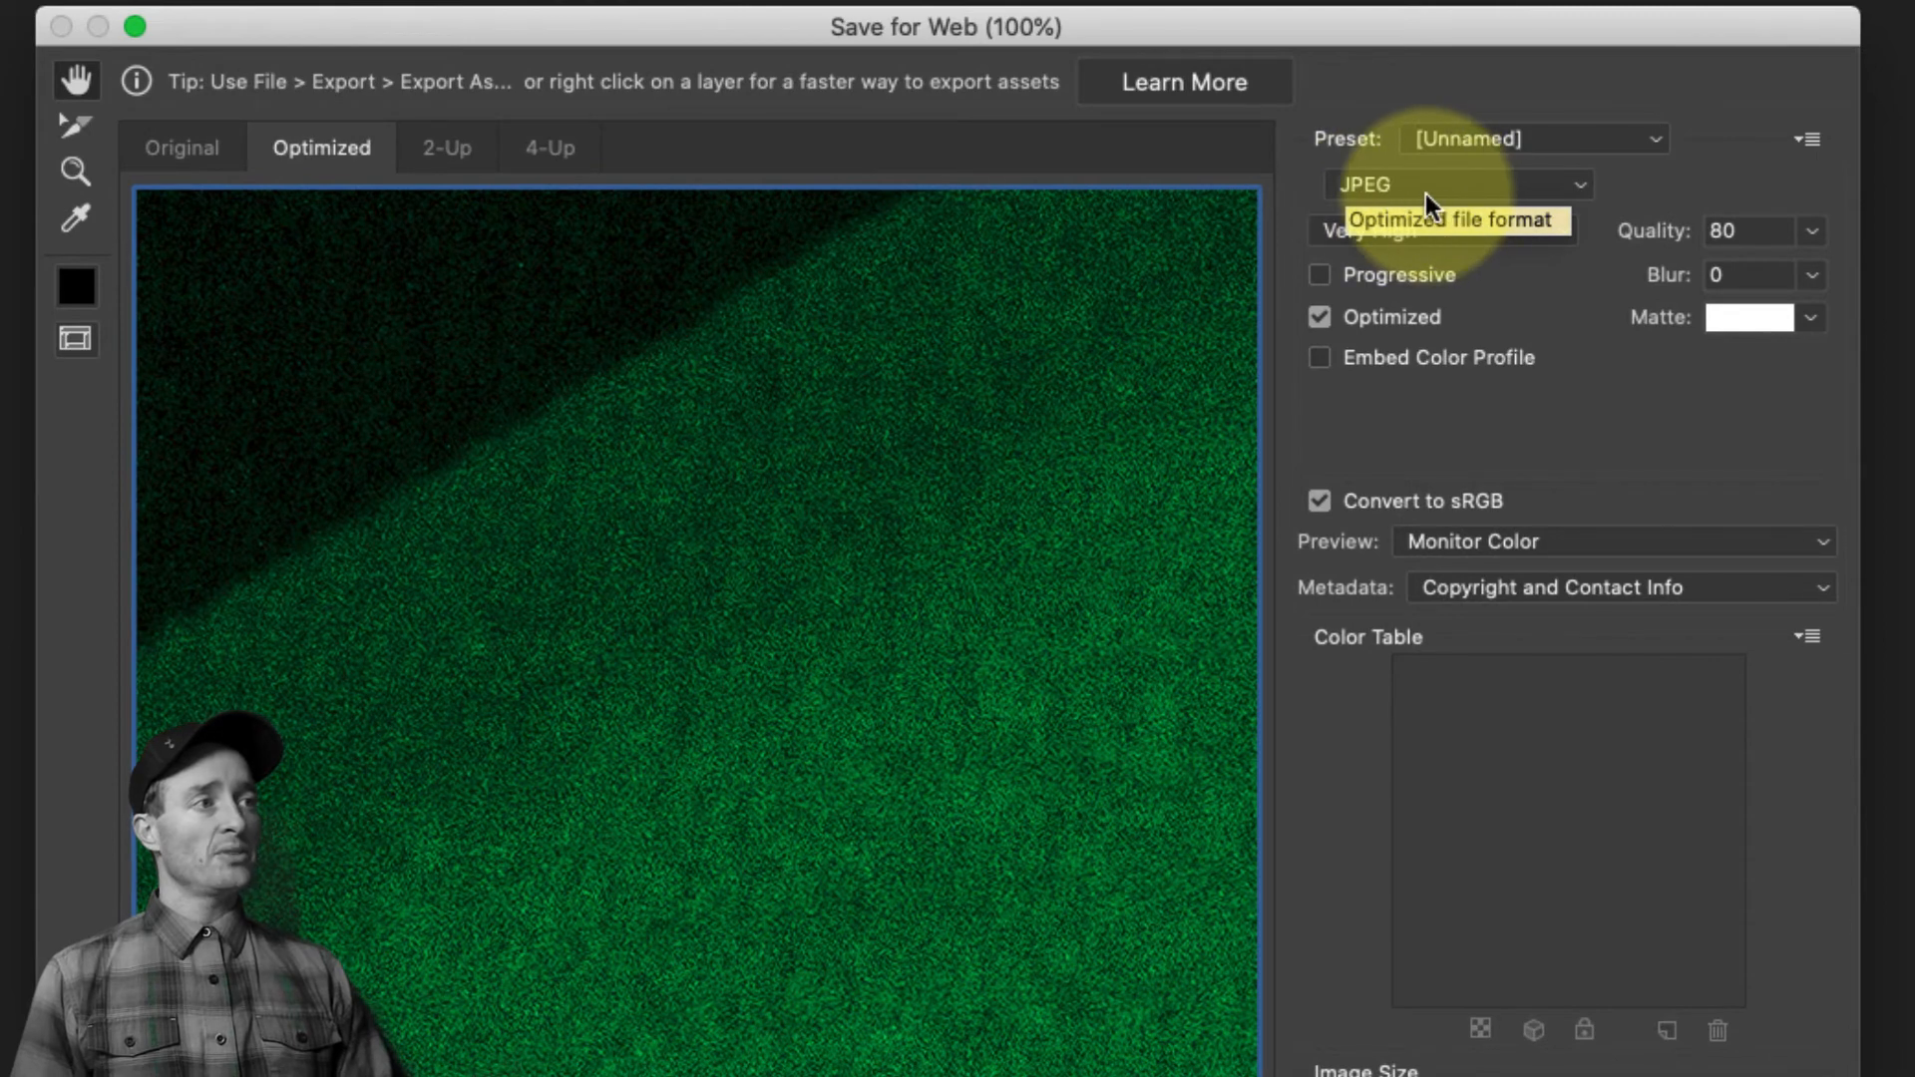
click(1426, 194)
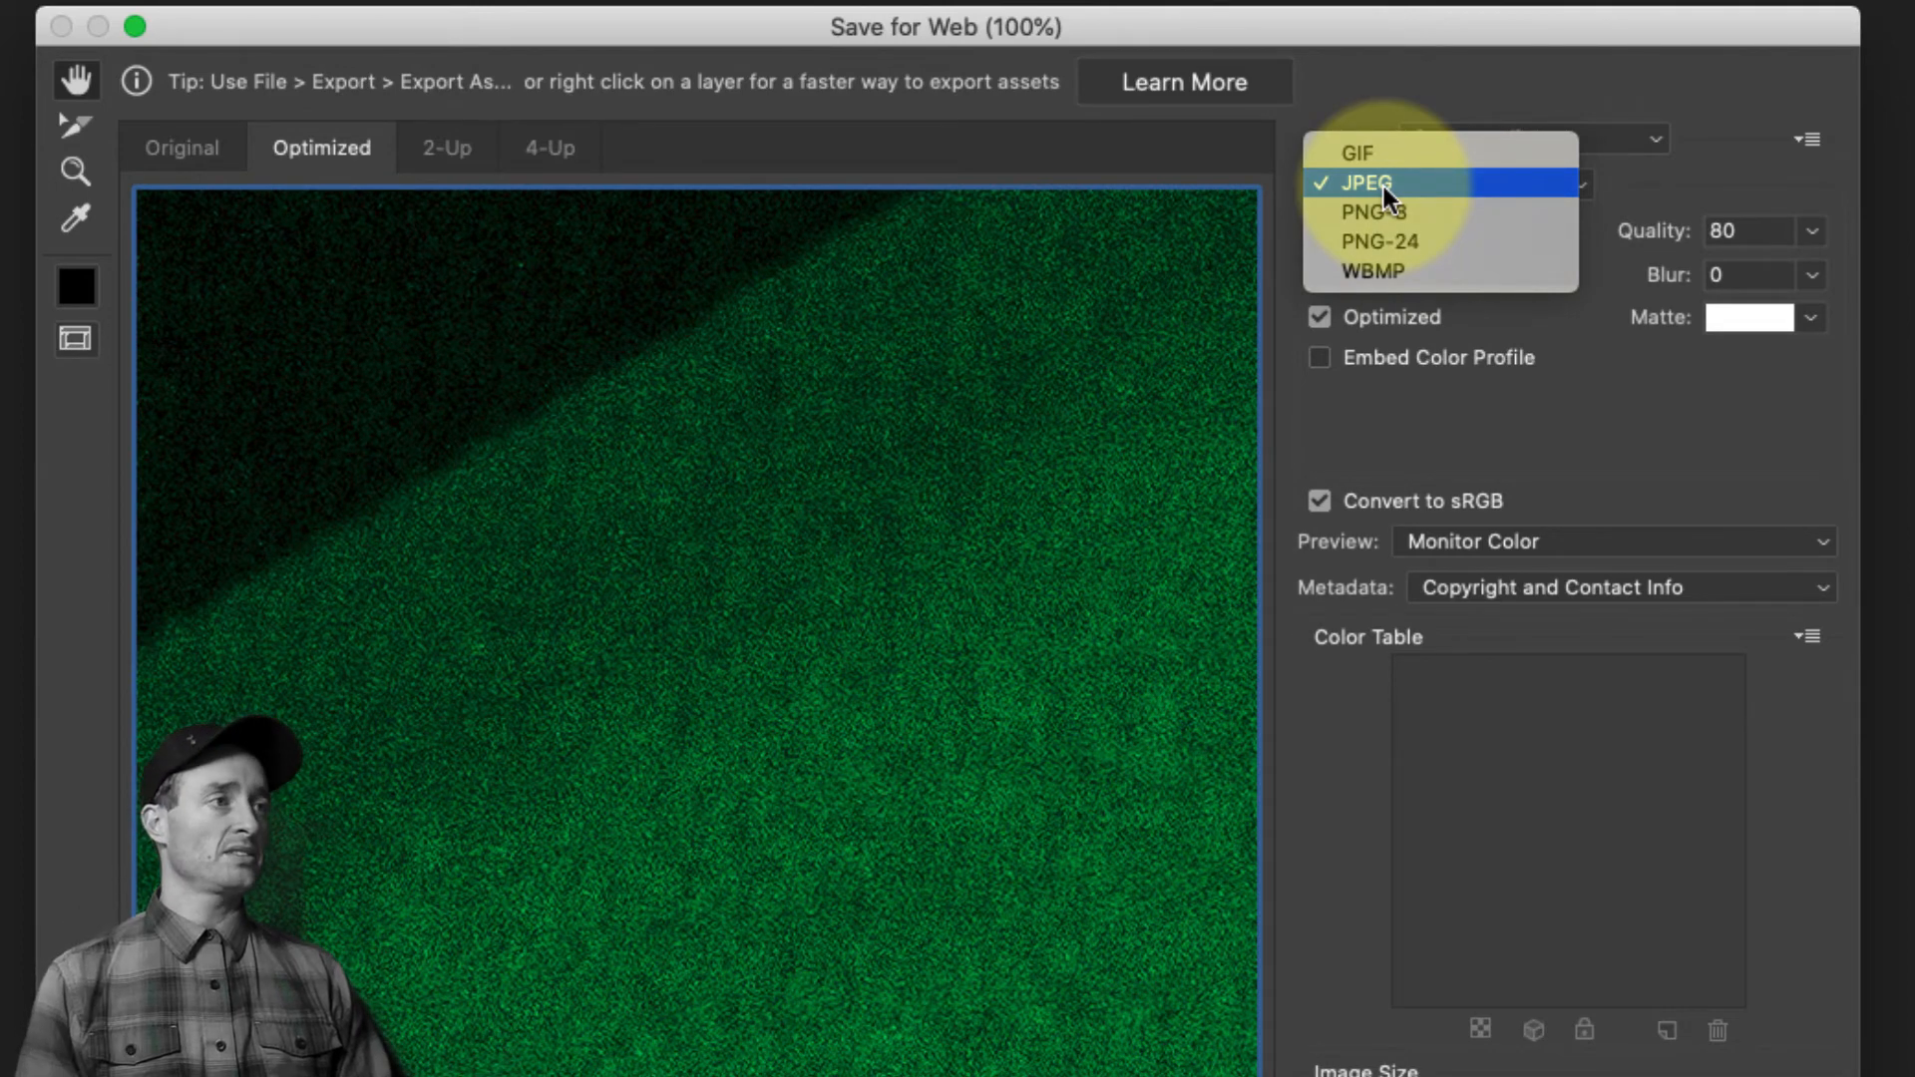
click(1385, 186)
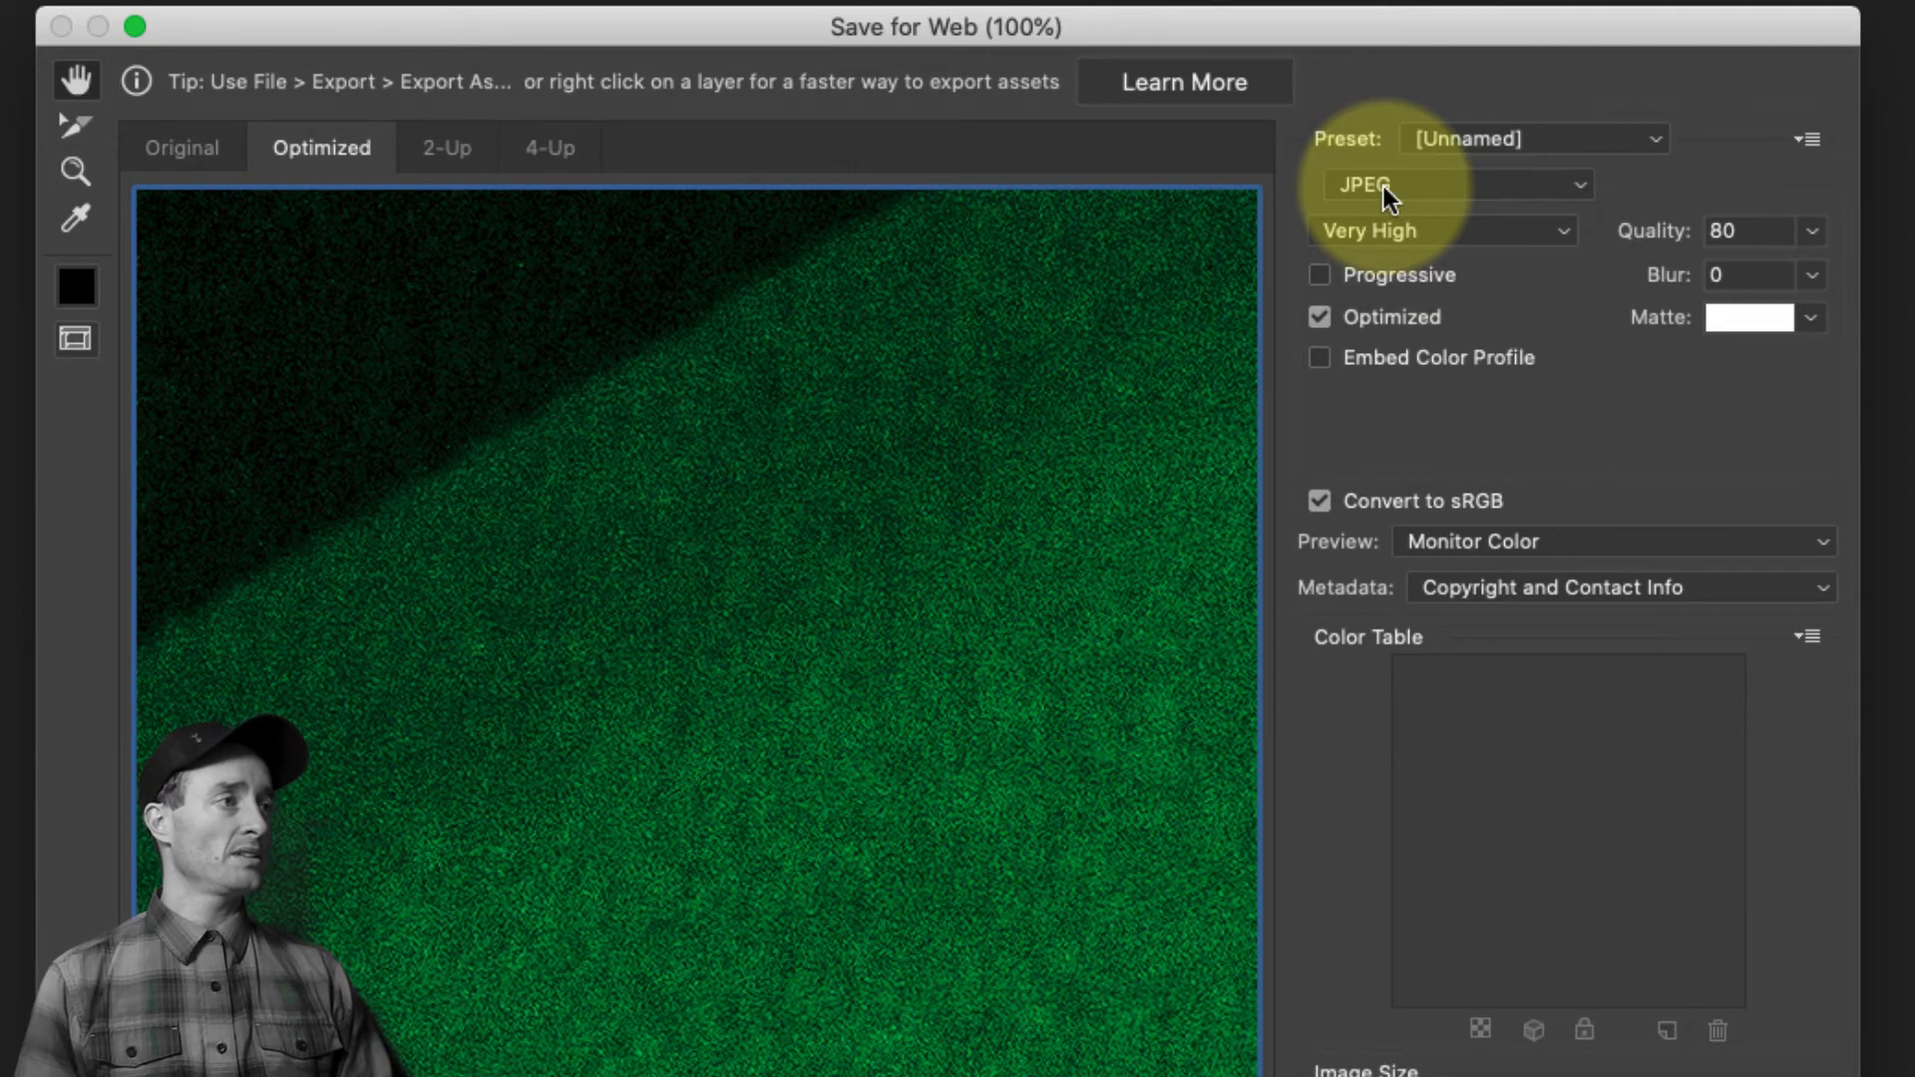
click(1470, 227)
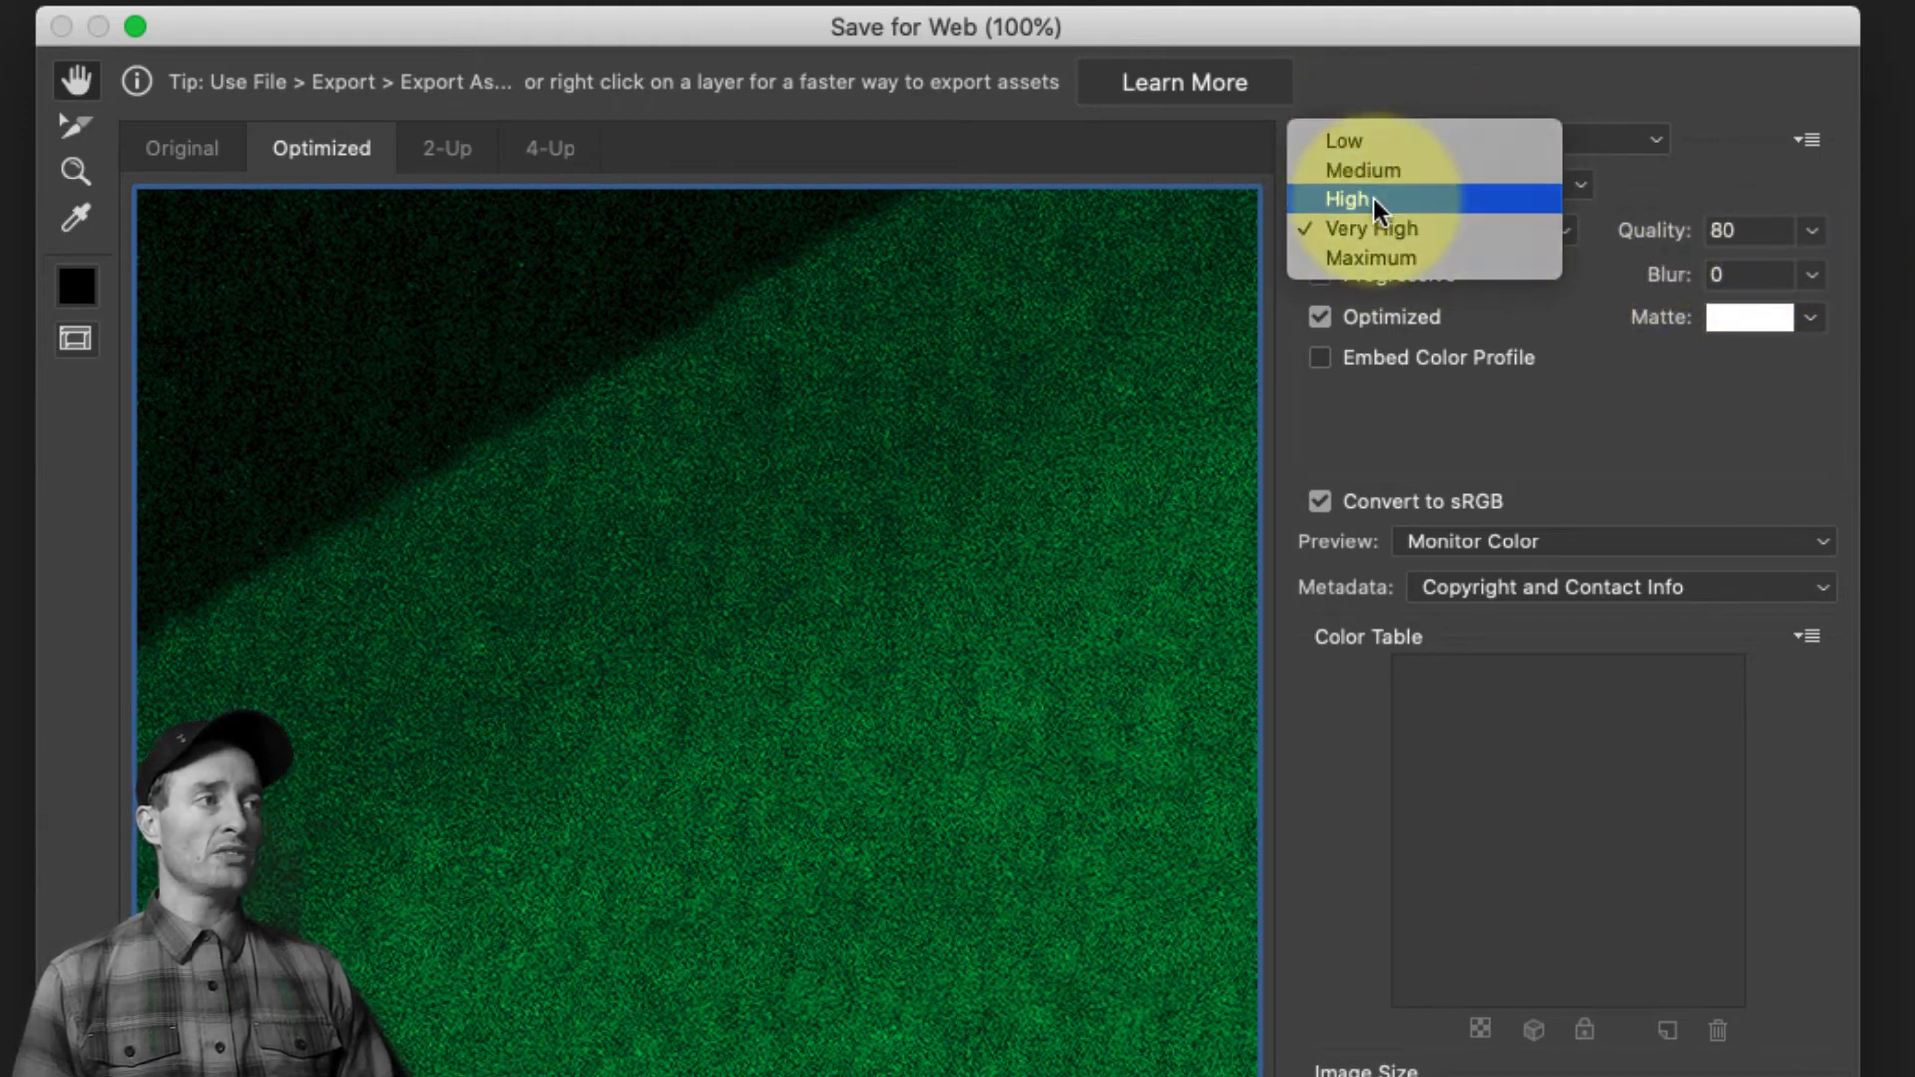
click(1398, 228)
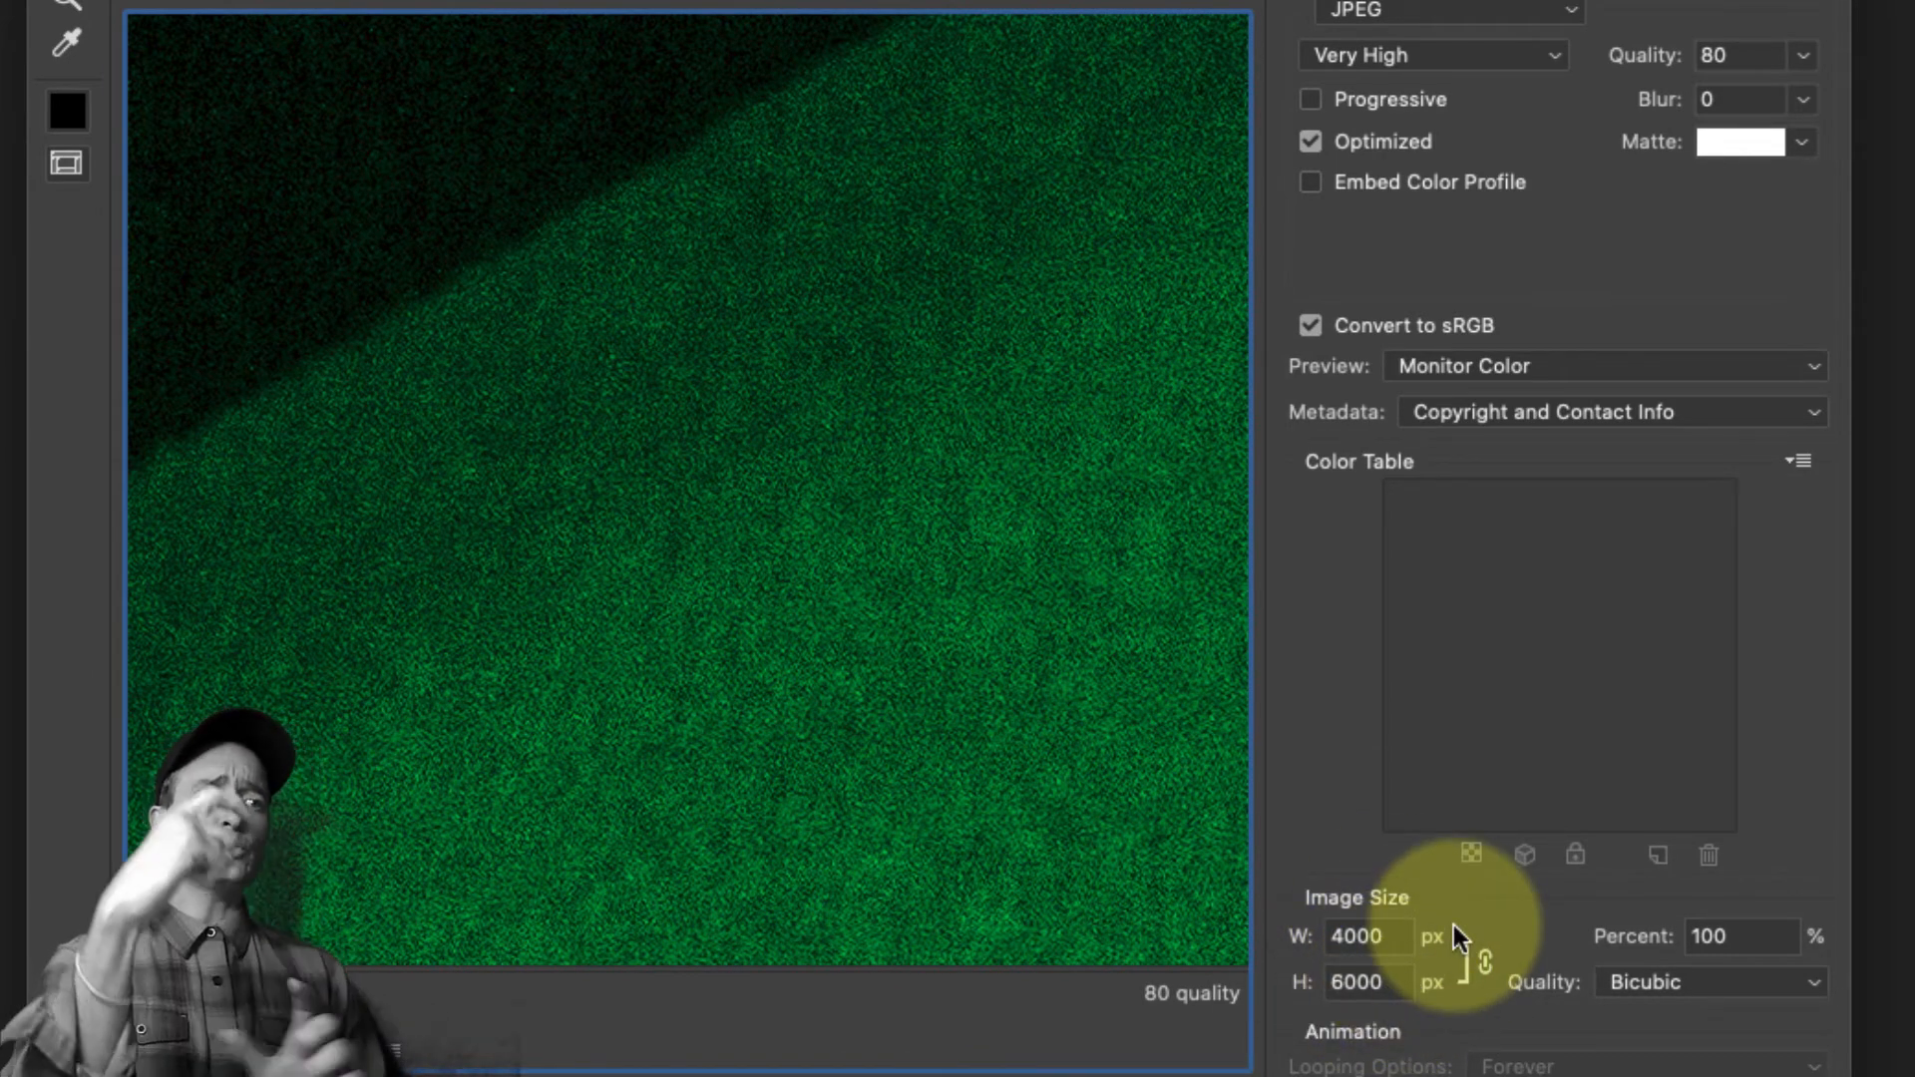
Try a 1500 px width for the web export, and set its height to 2000 px with proportions linked
key(super+minus)
key(super+minus)
key(super+minus)
key(super+minus)
key(super+minus)
key(super+minus)
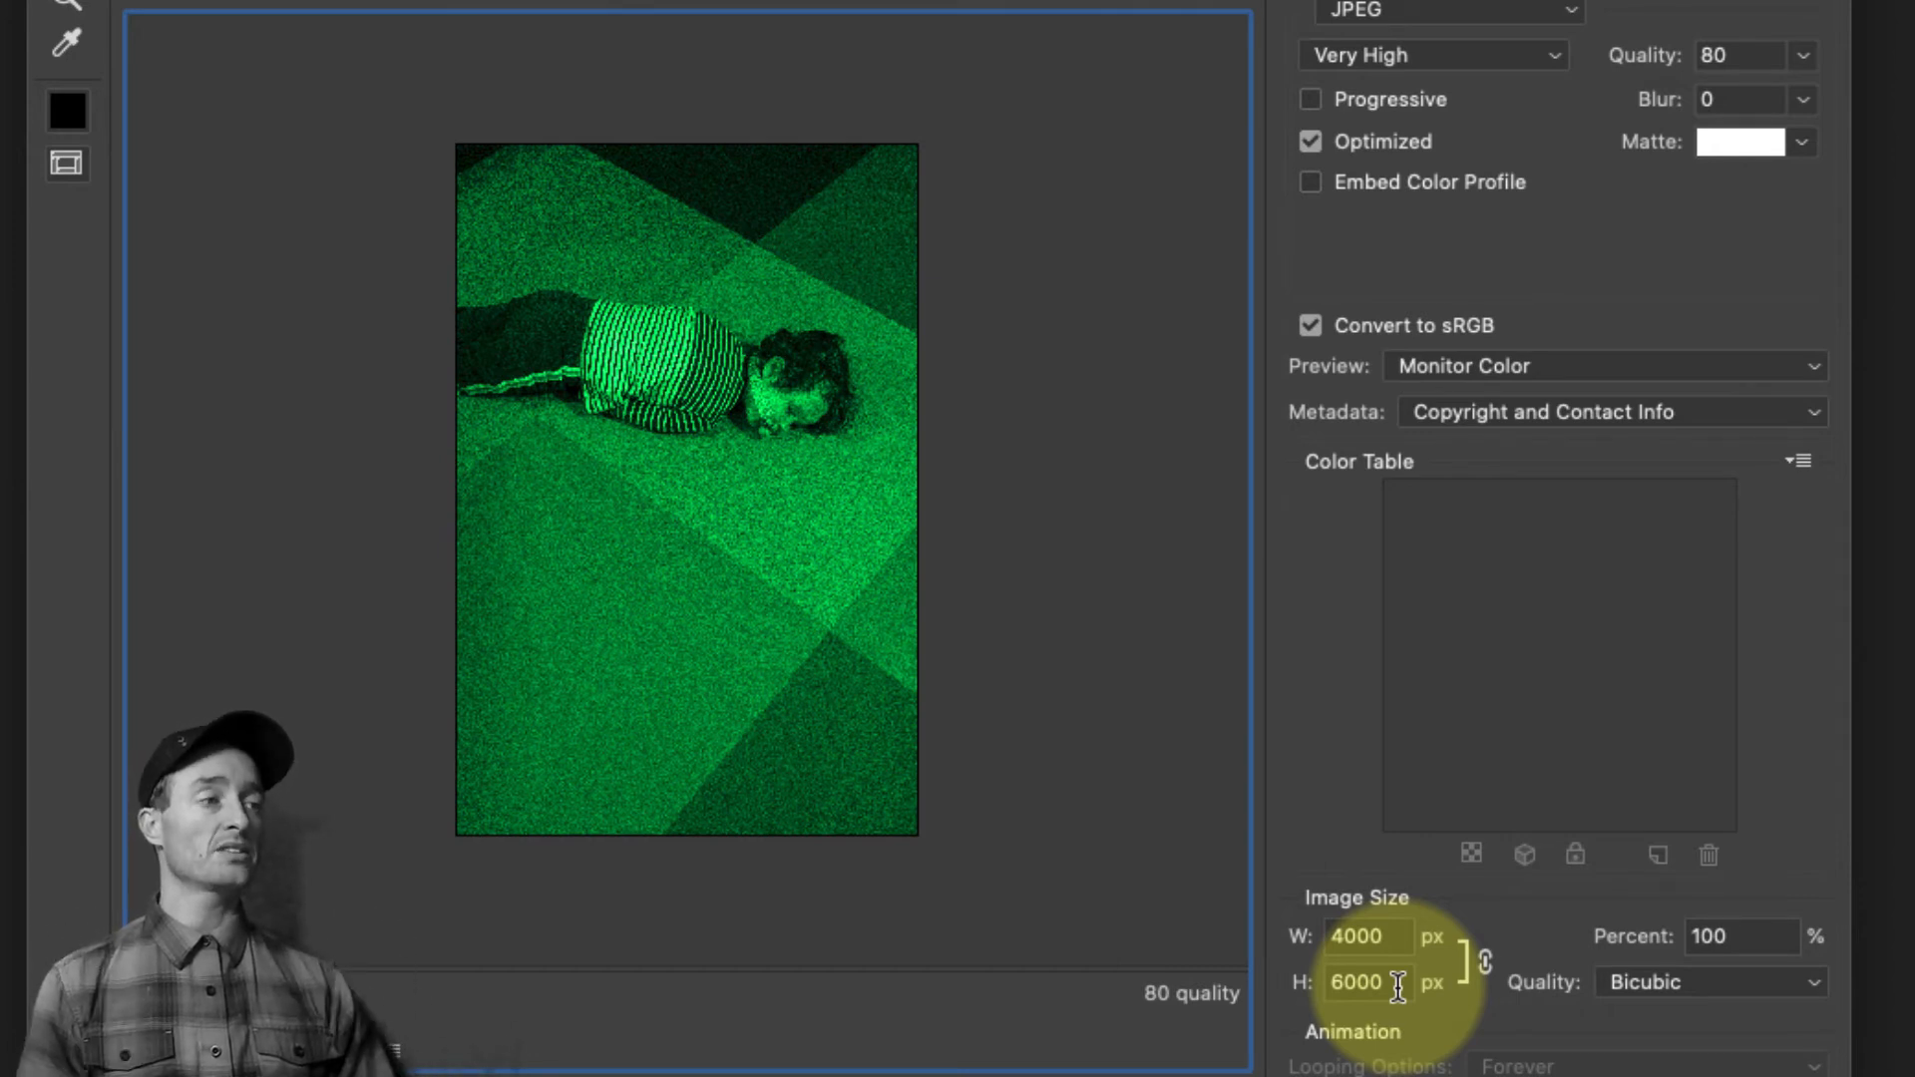
drag(1390, 938, 1321, 940)
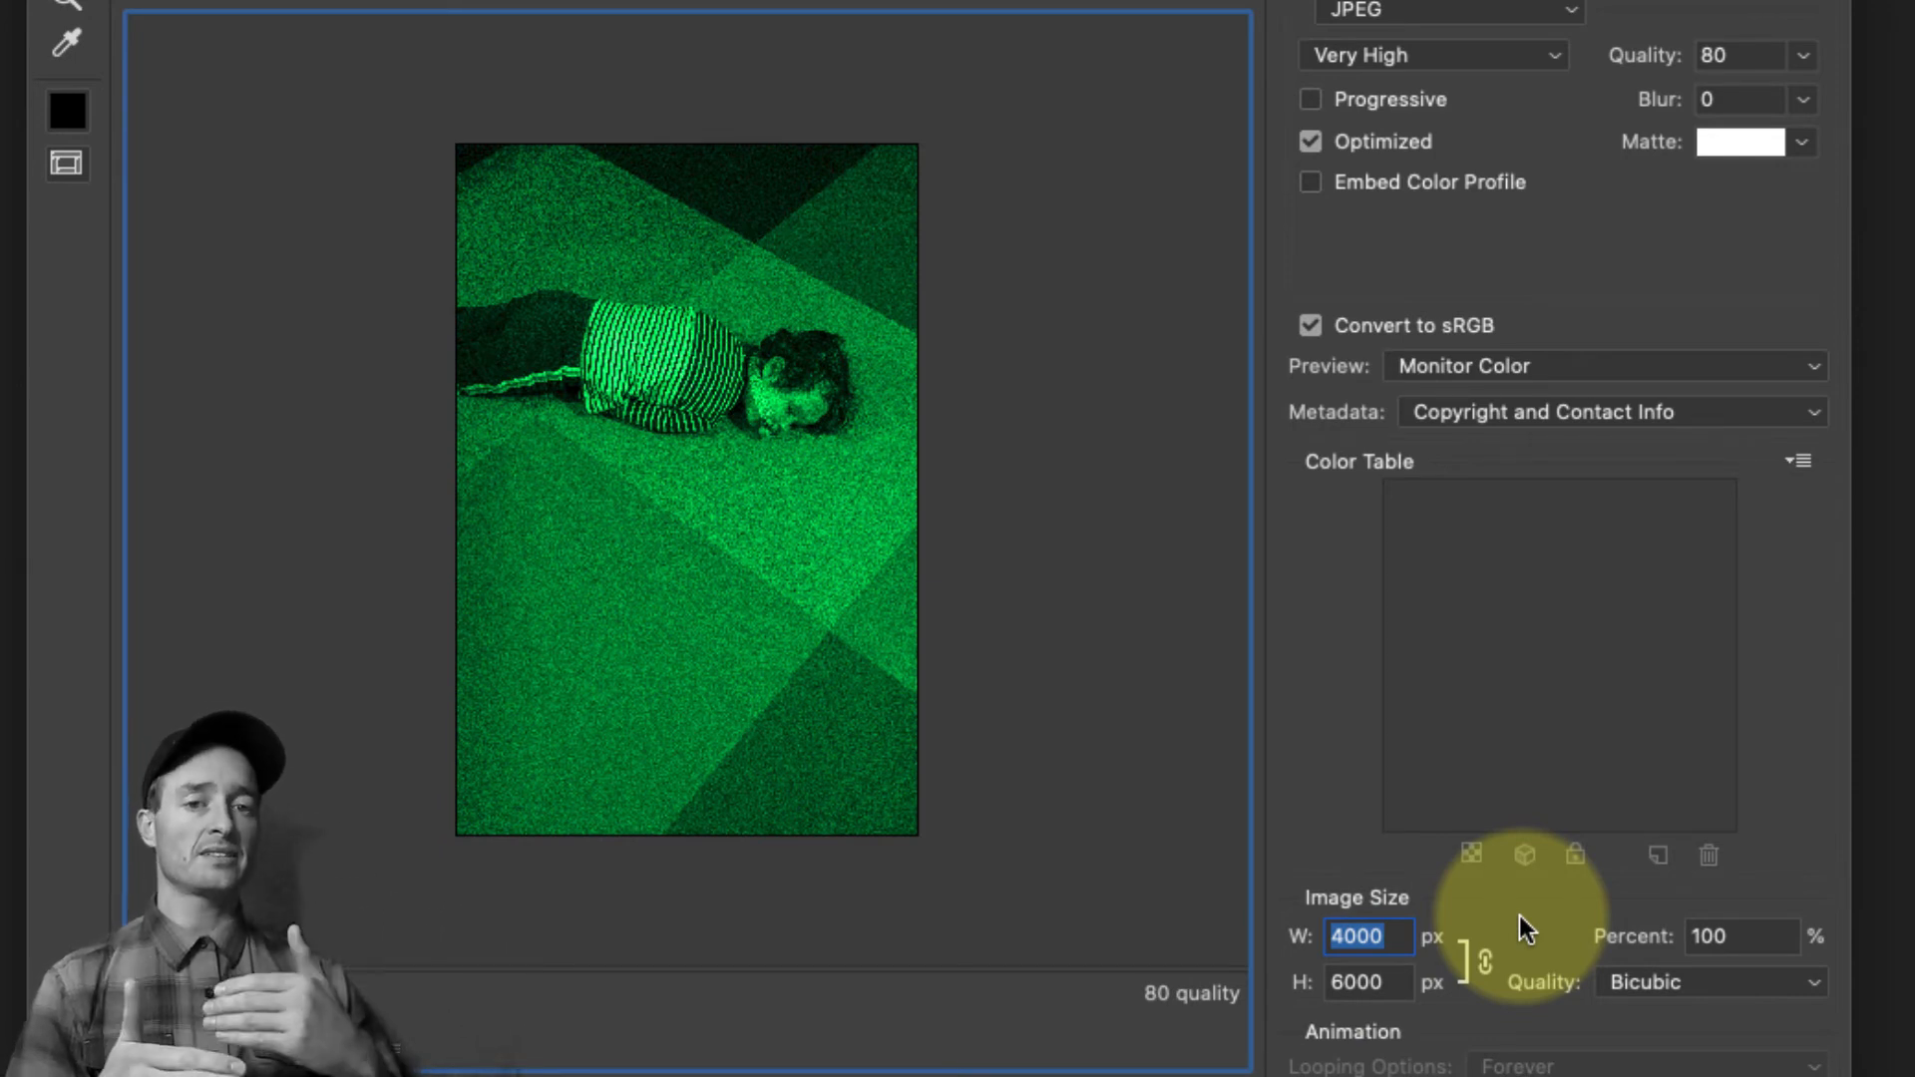
text(1500)
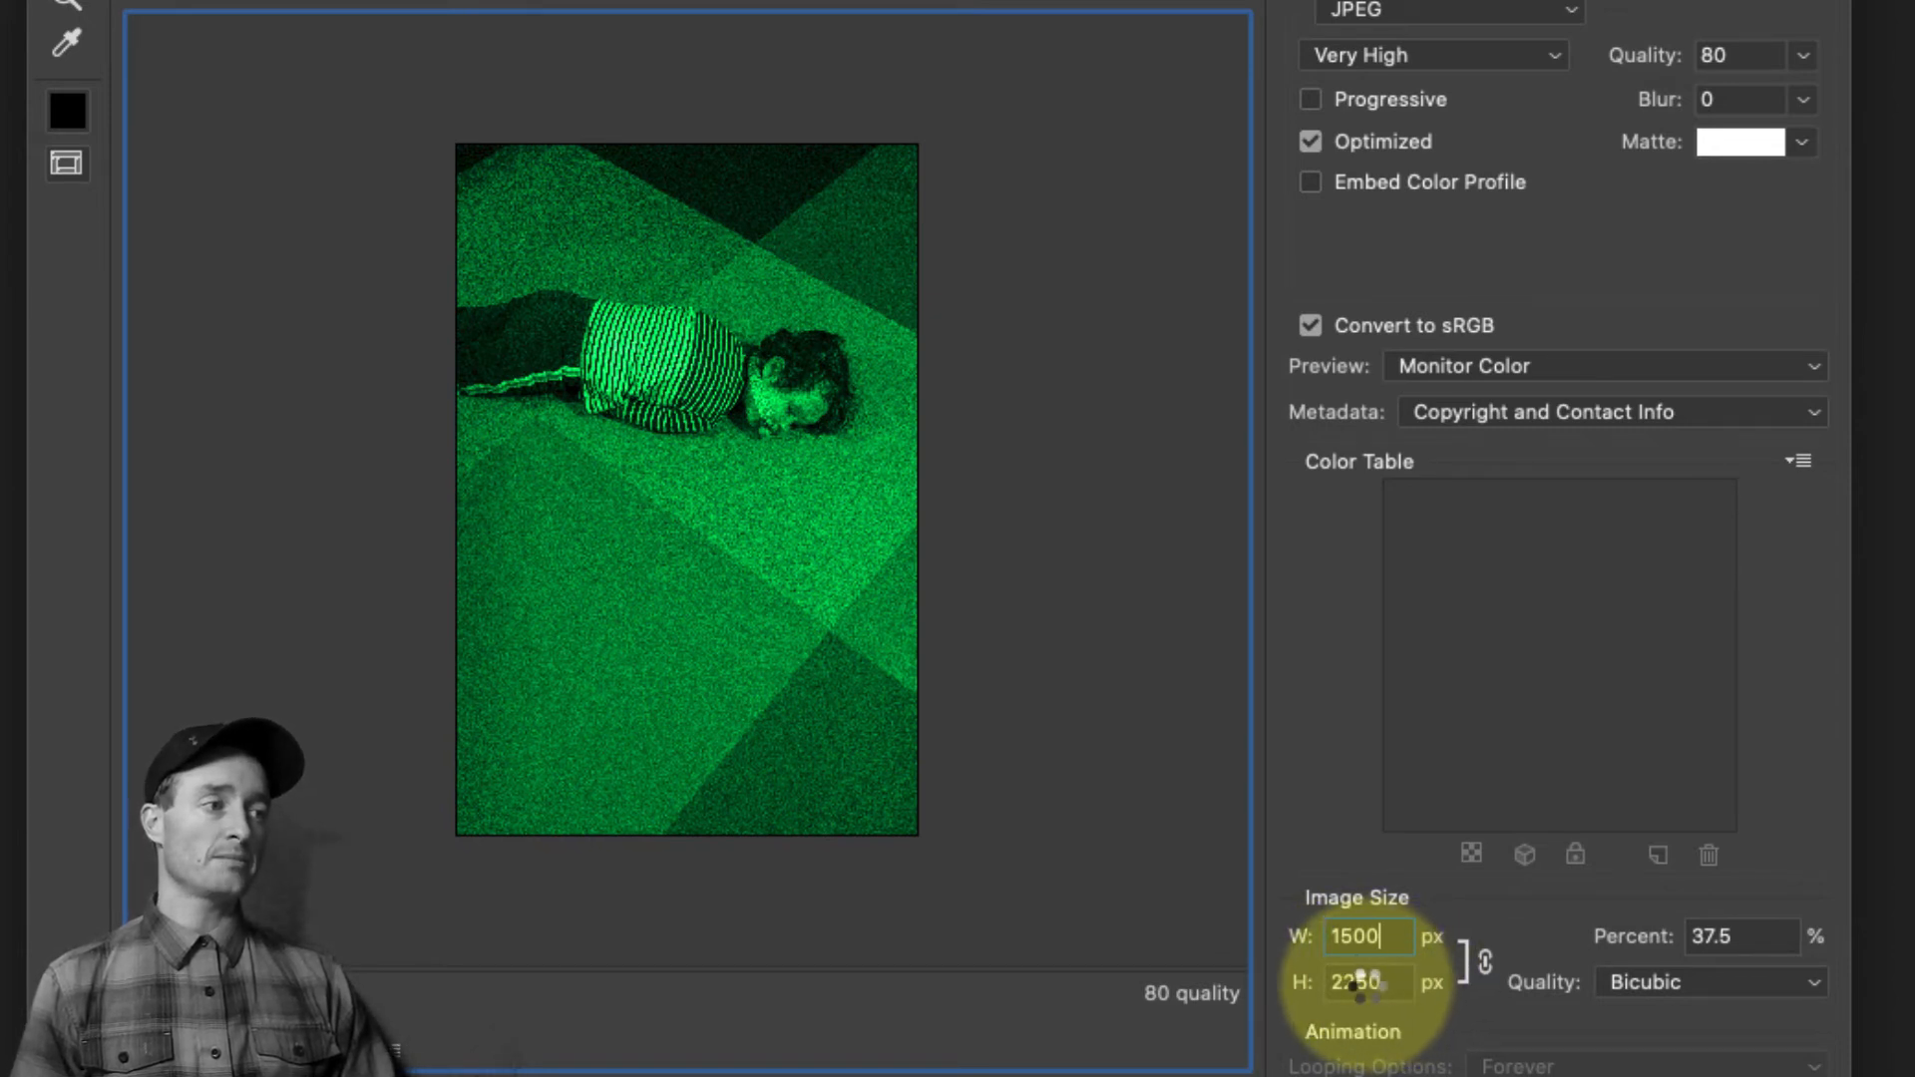
drag(1380, 984, 1366, 985)
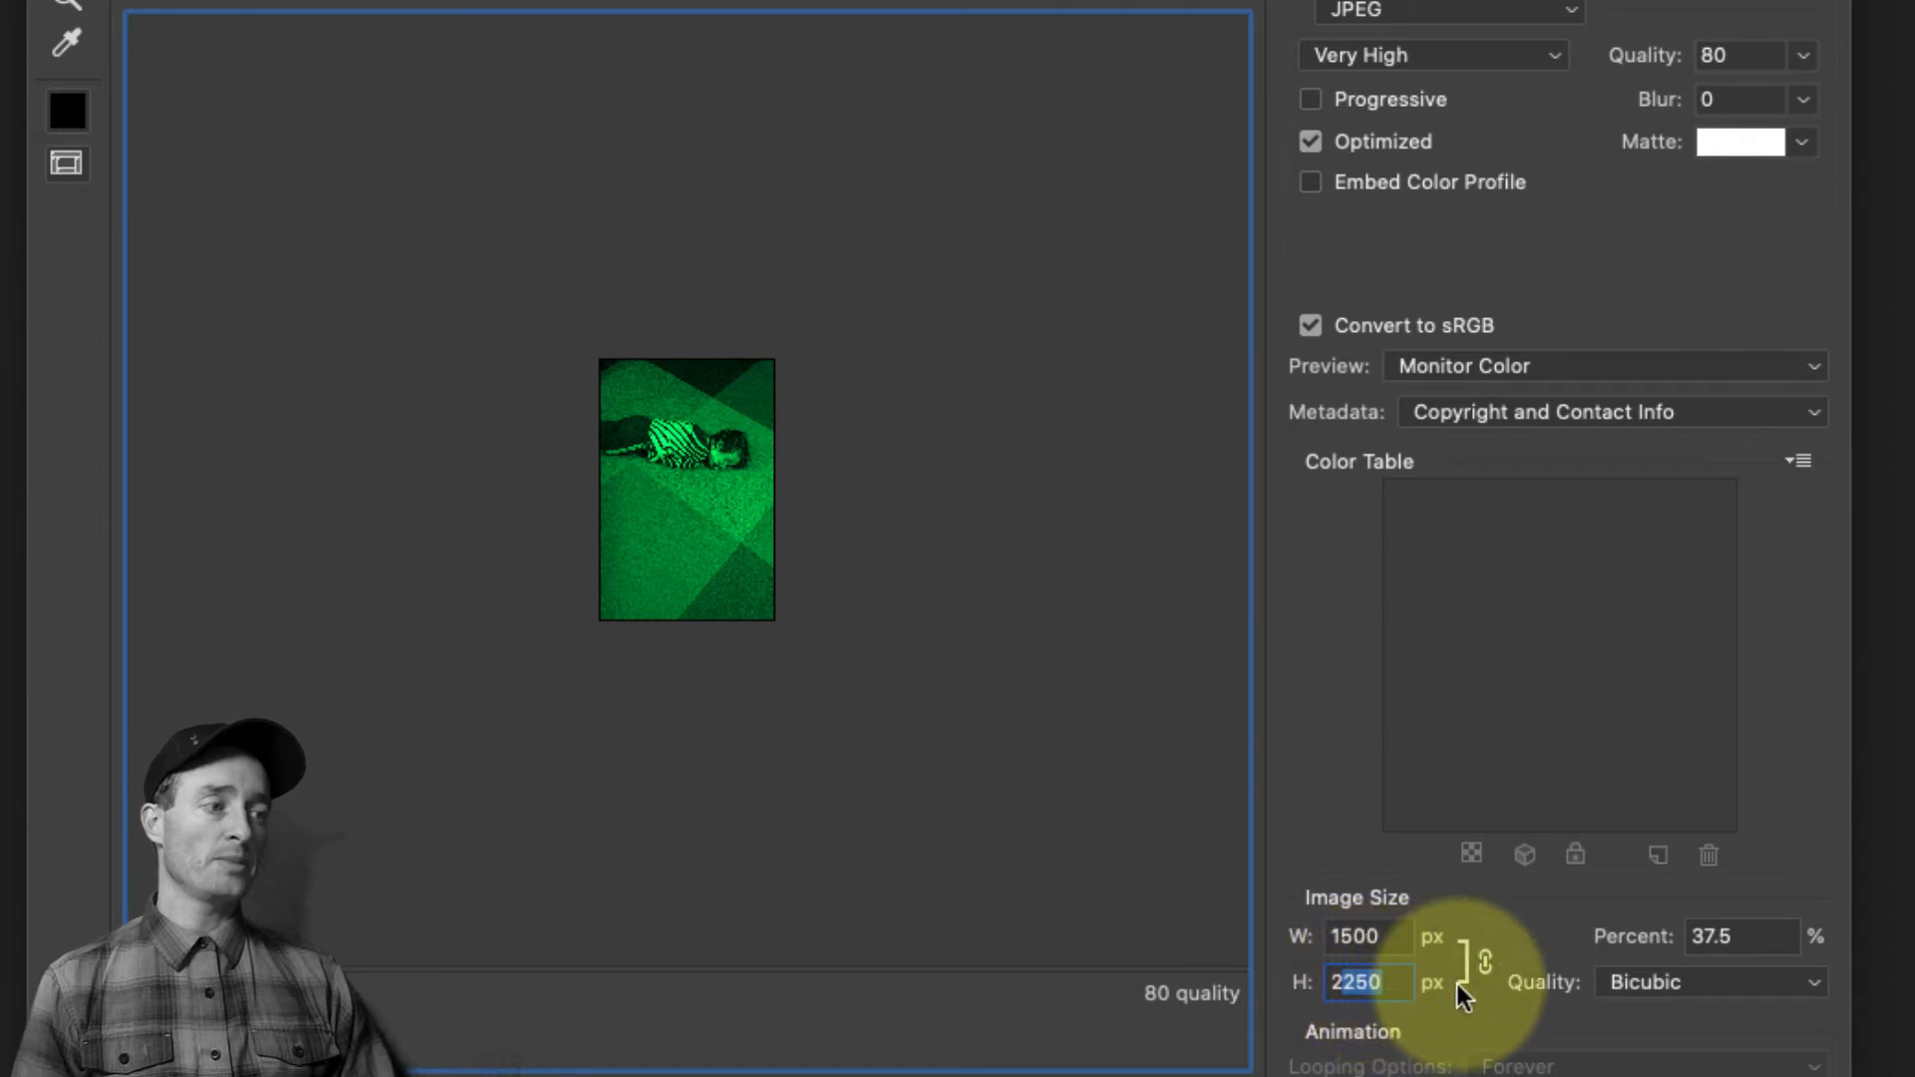
text(2000)
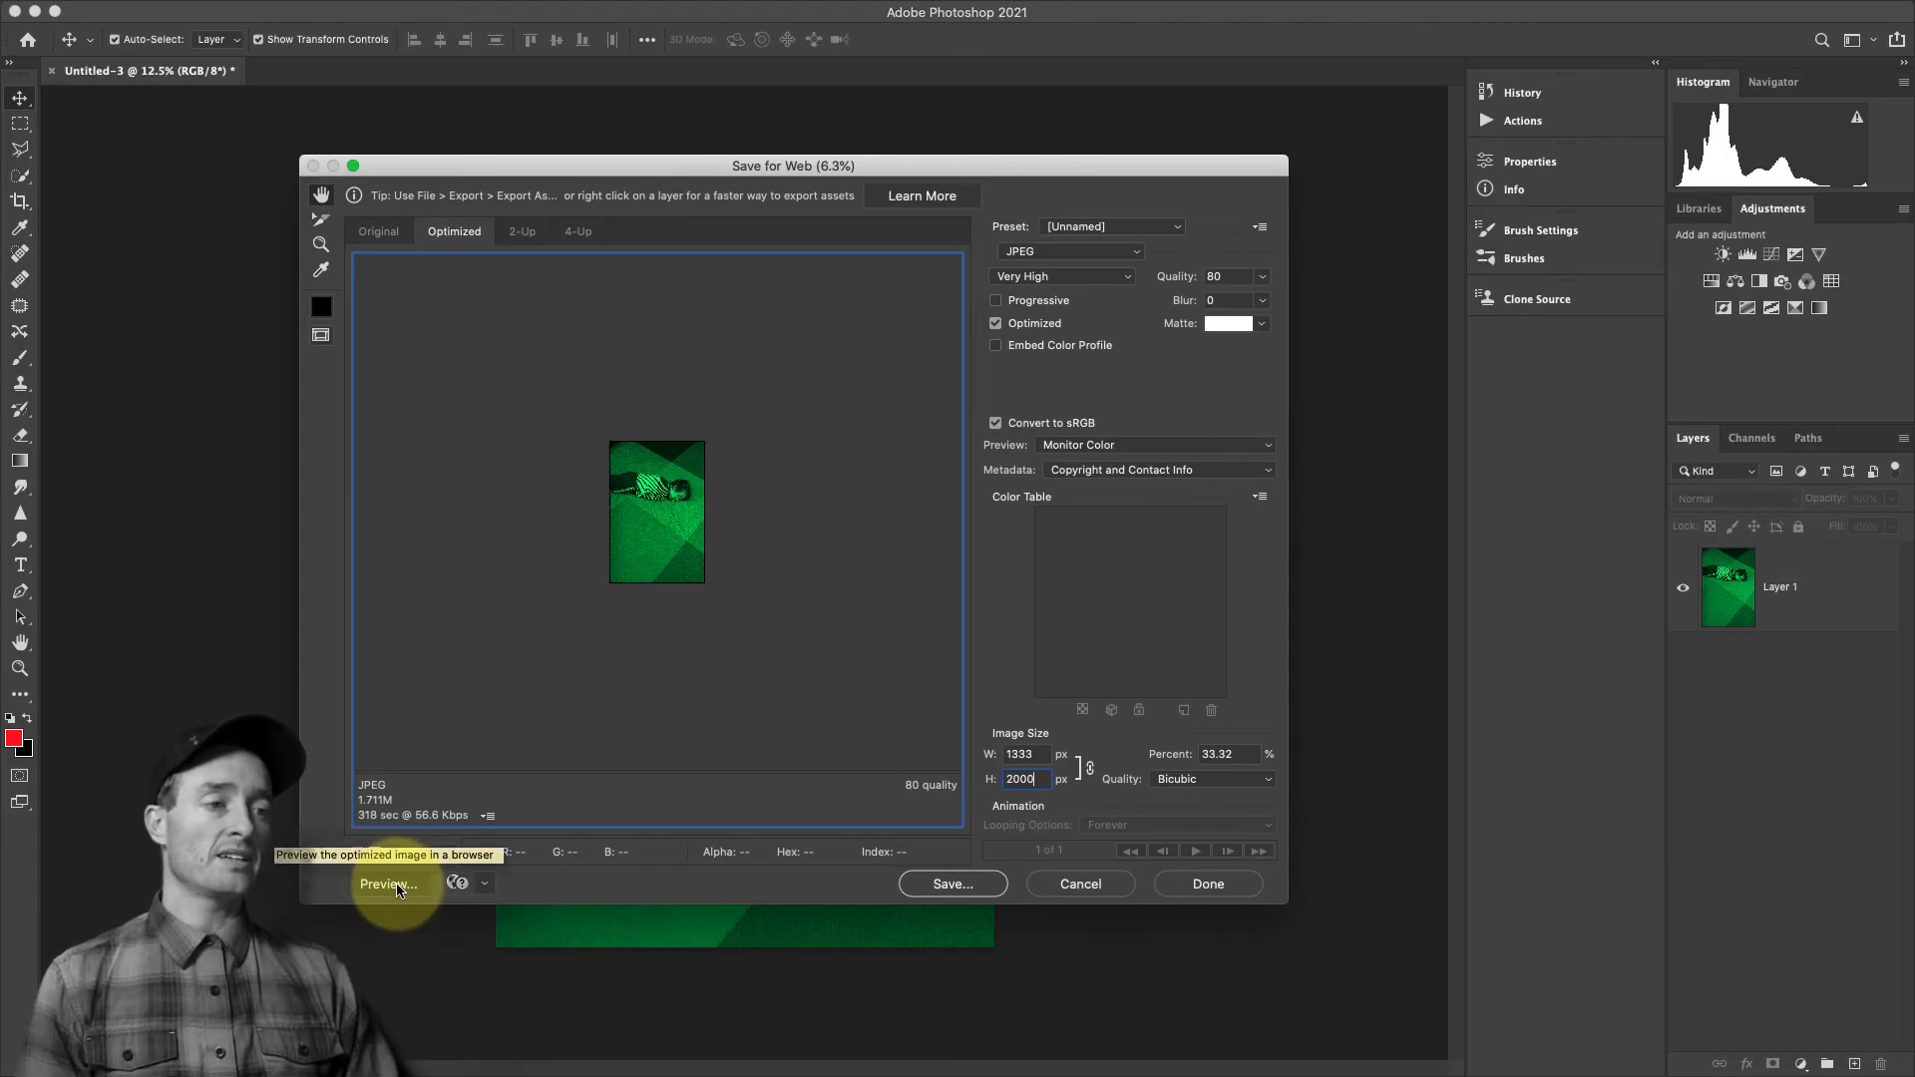
Preview the optimized JPEG in the browser, examine it at full and fitted size, and return to Photoshop after closing the preview
click(397, 886)
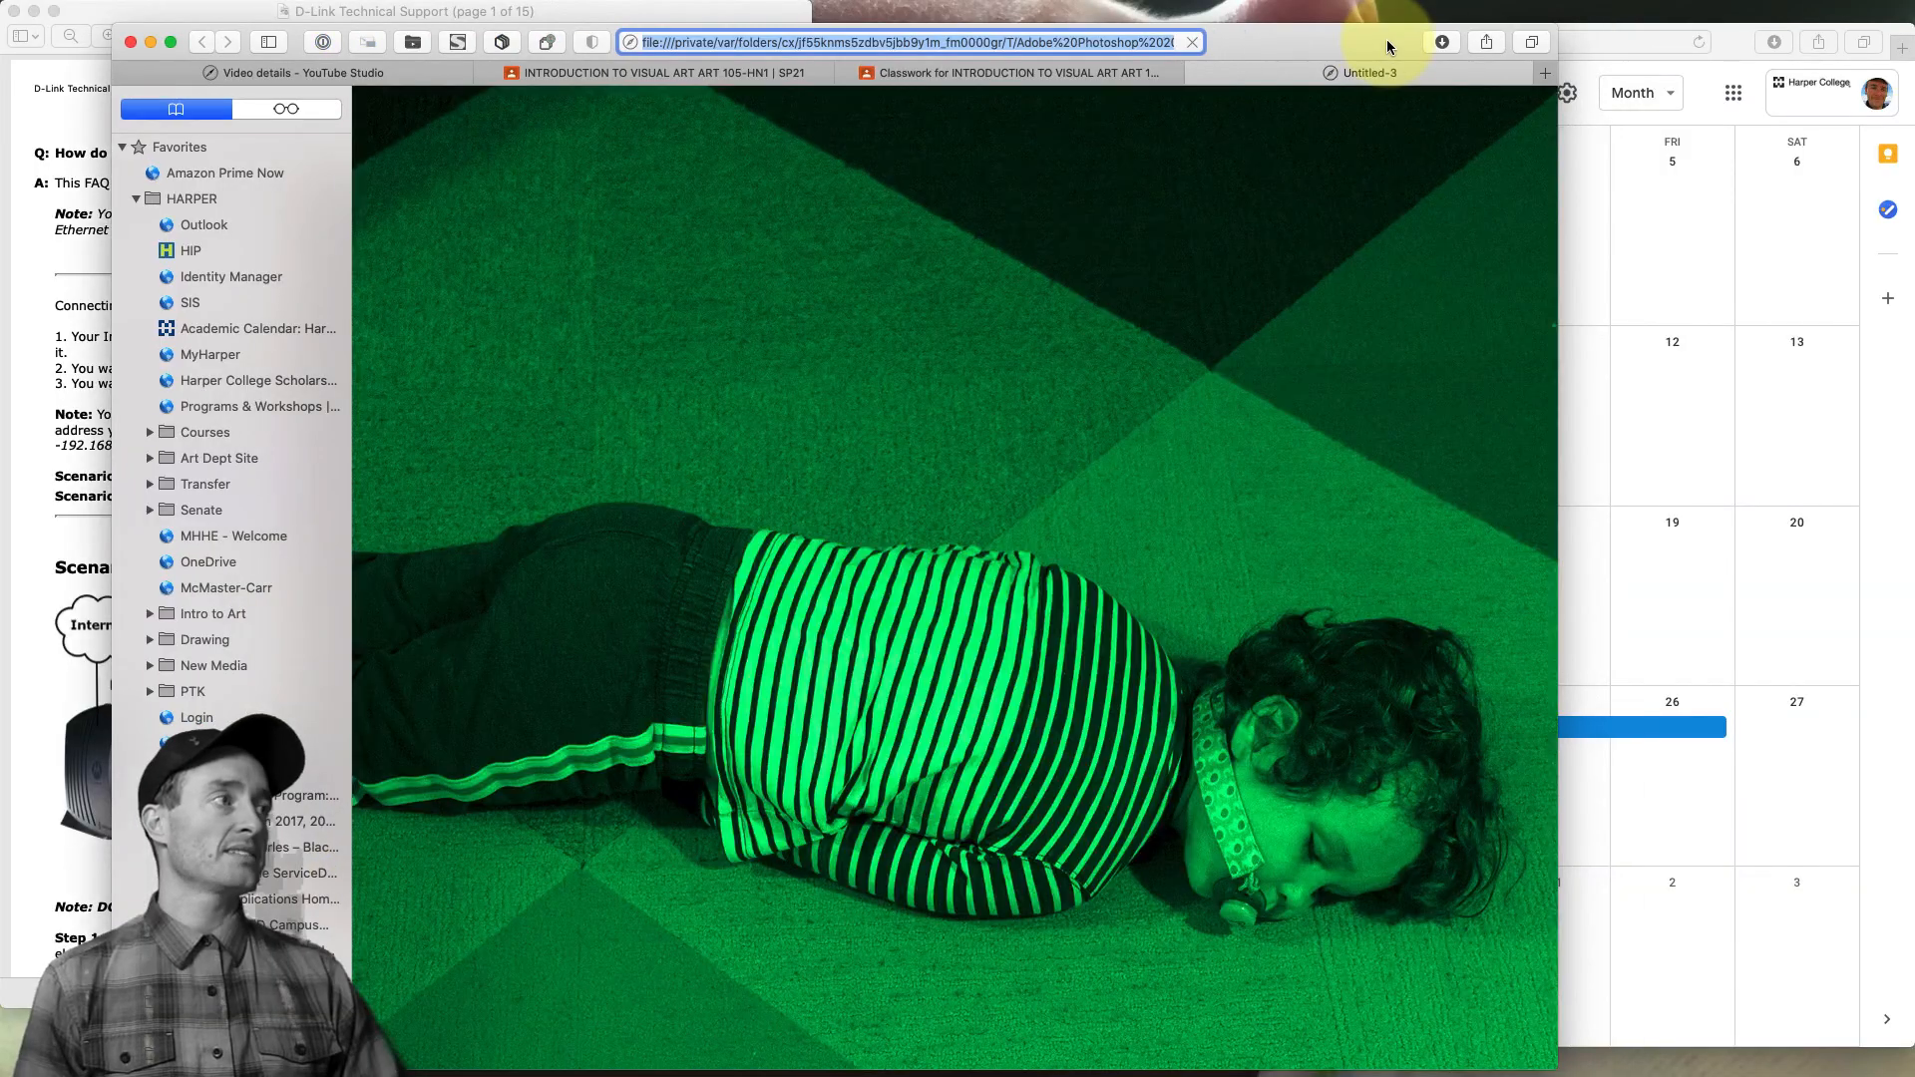
drag(1387, 41, 1295, 12)
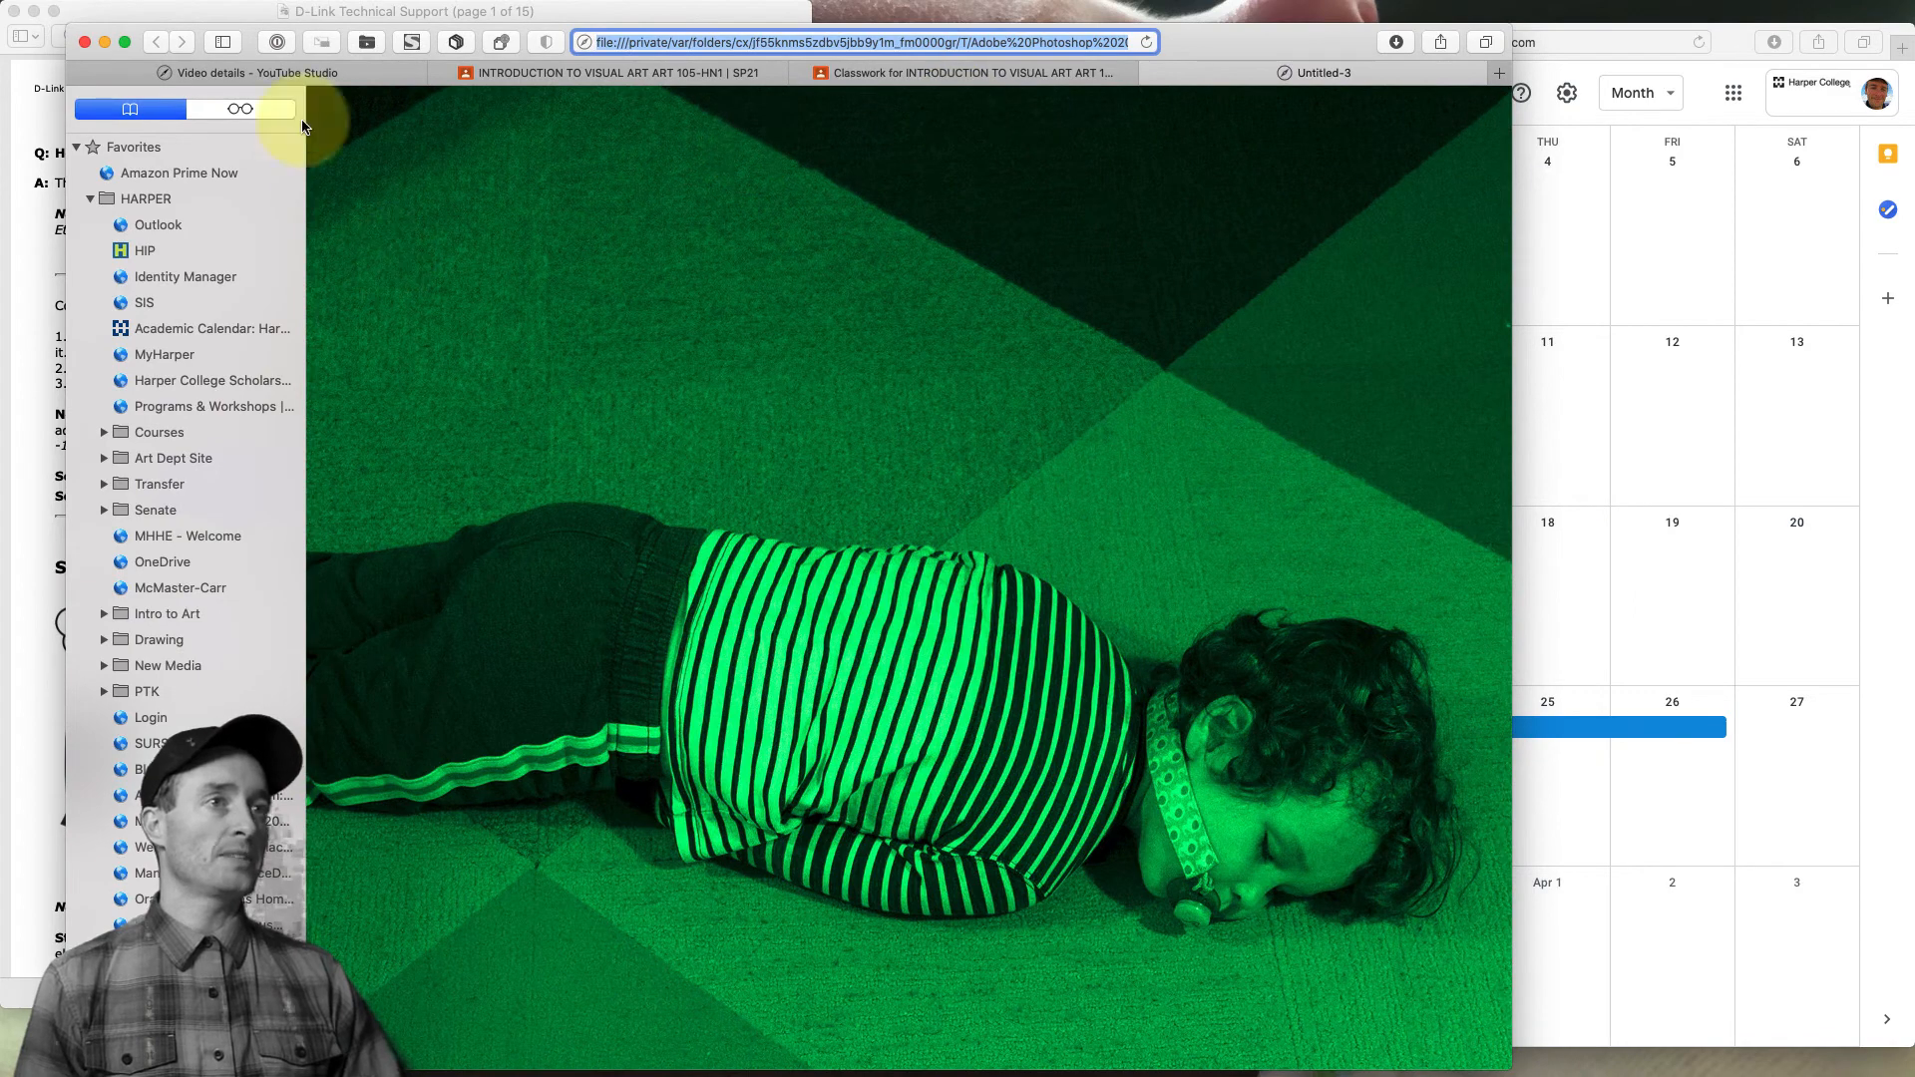
click(222, 41)
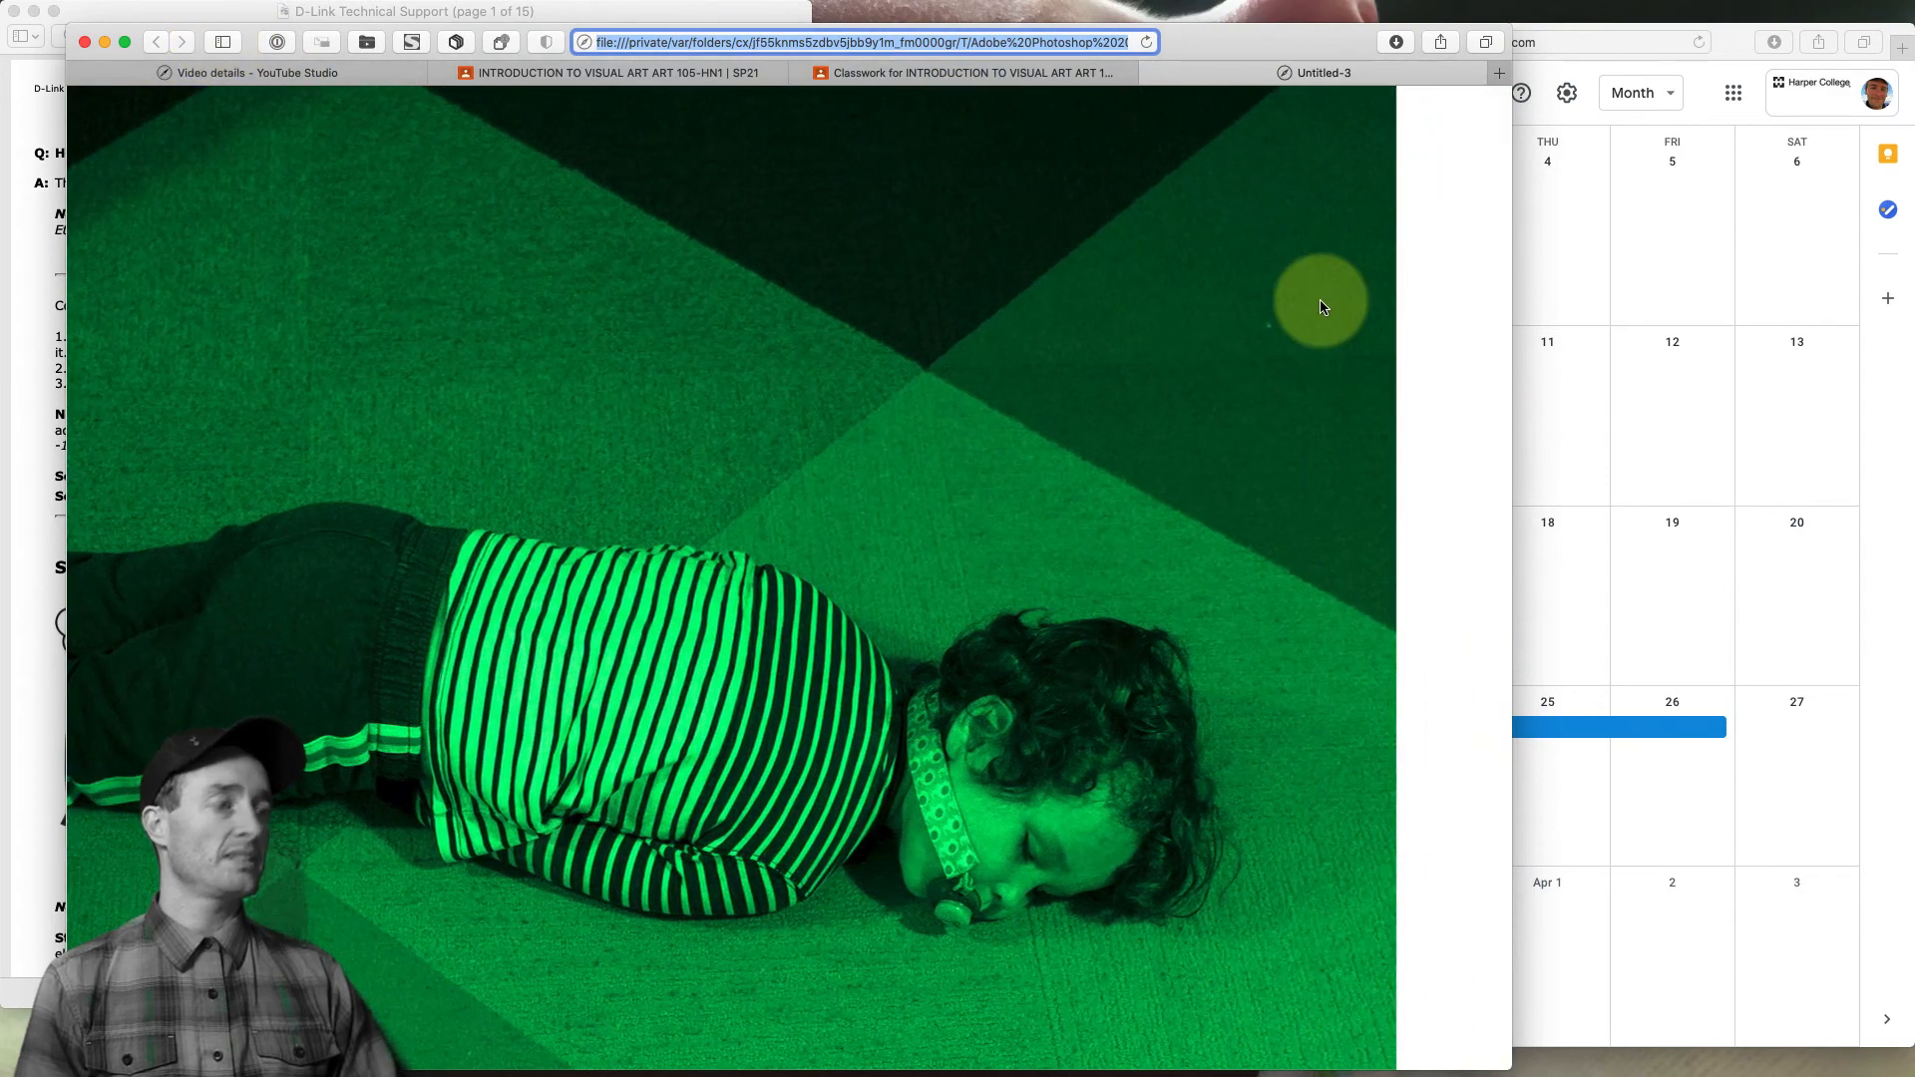
click(938, 441)
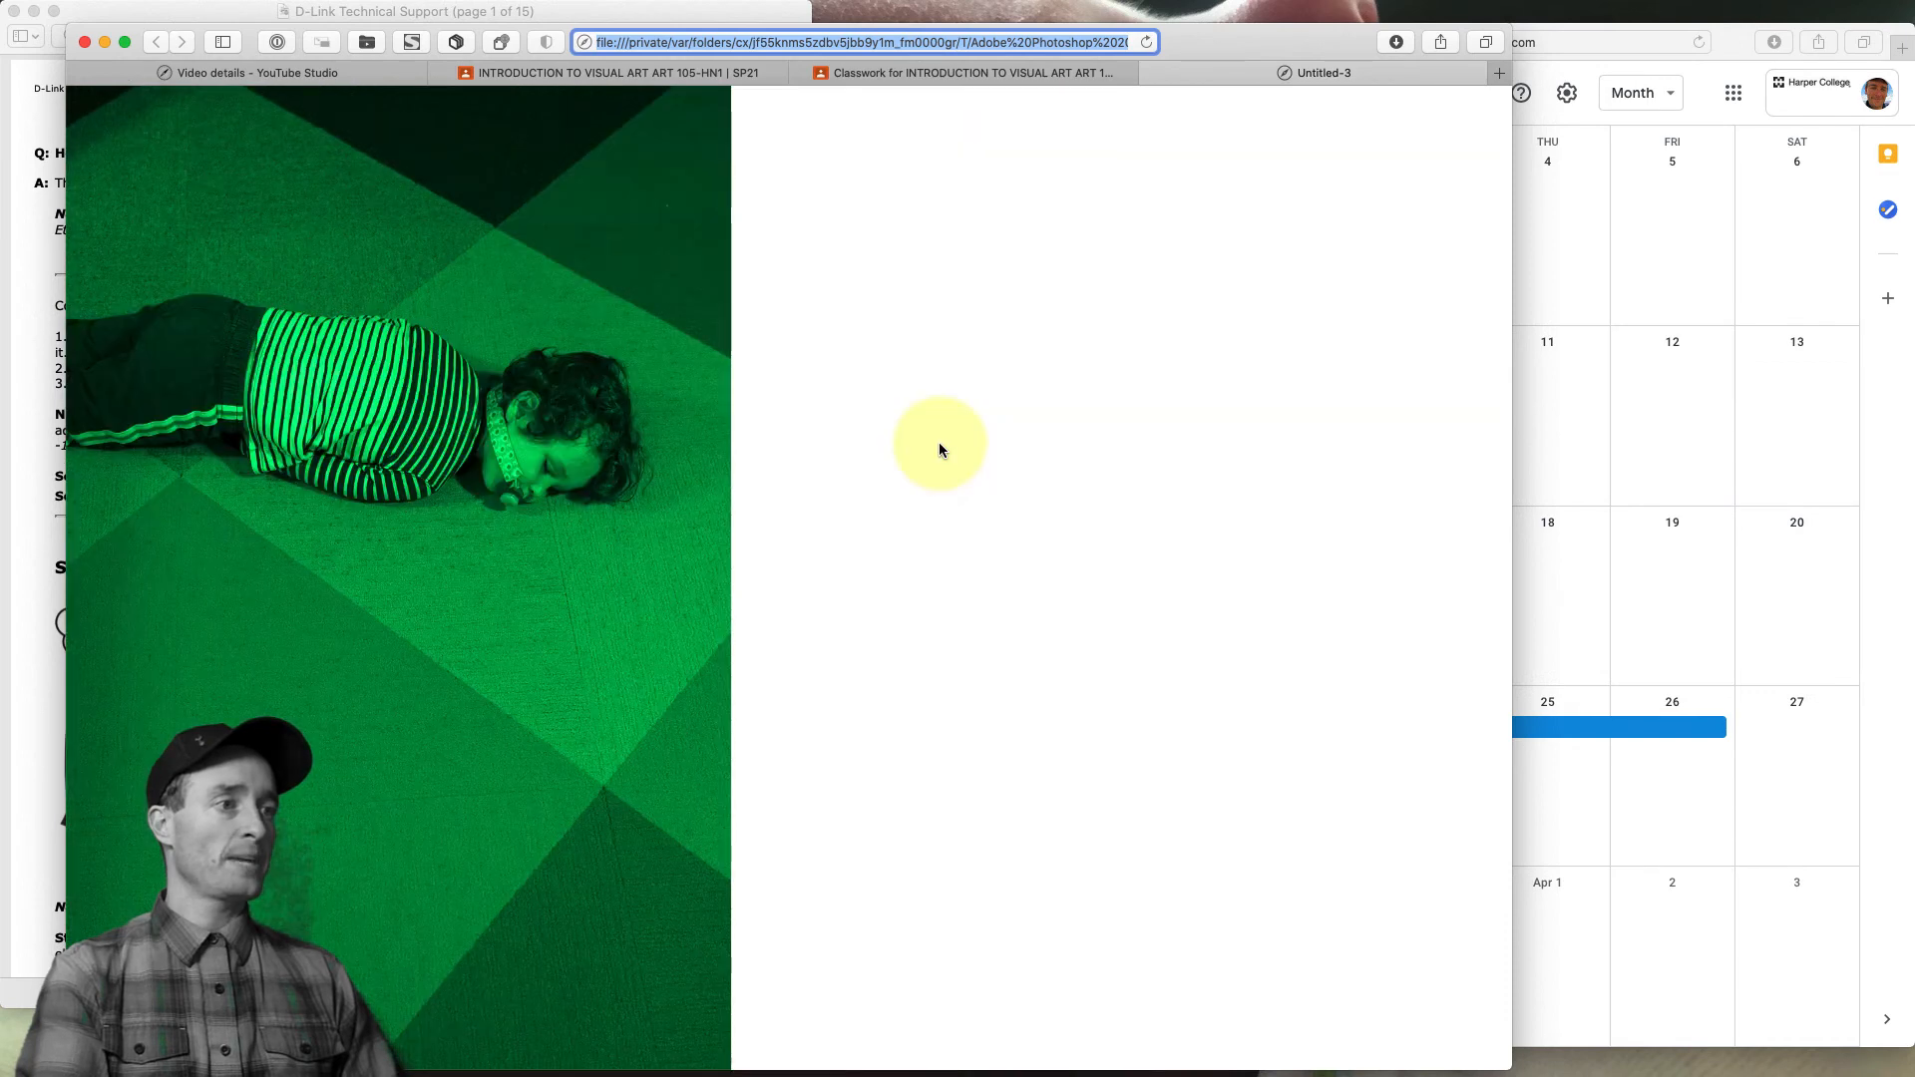
click(535, 511)
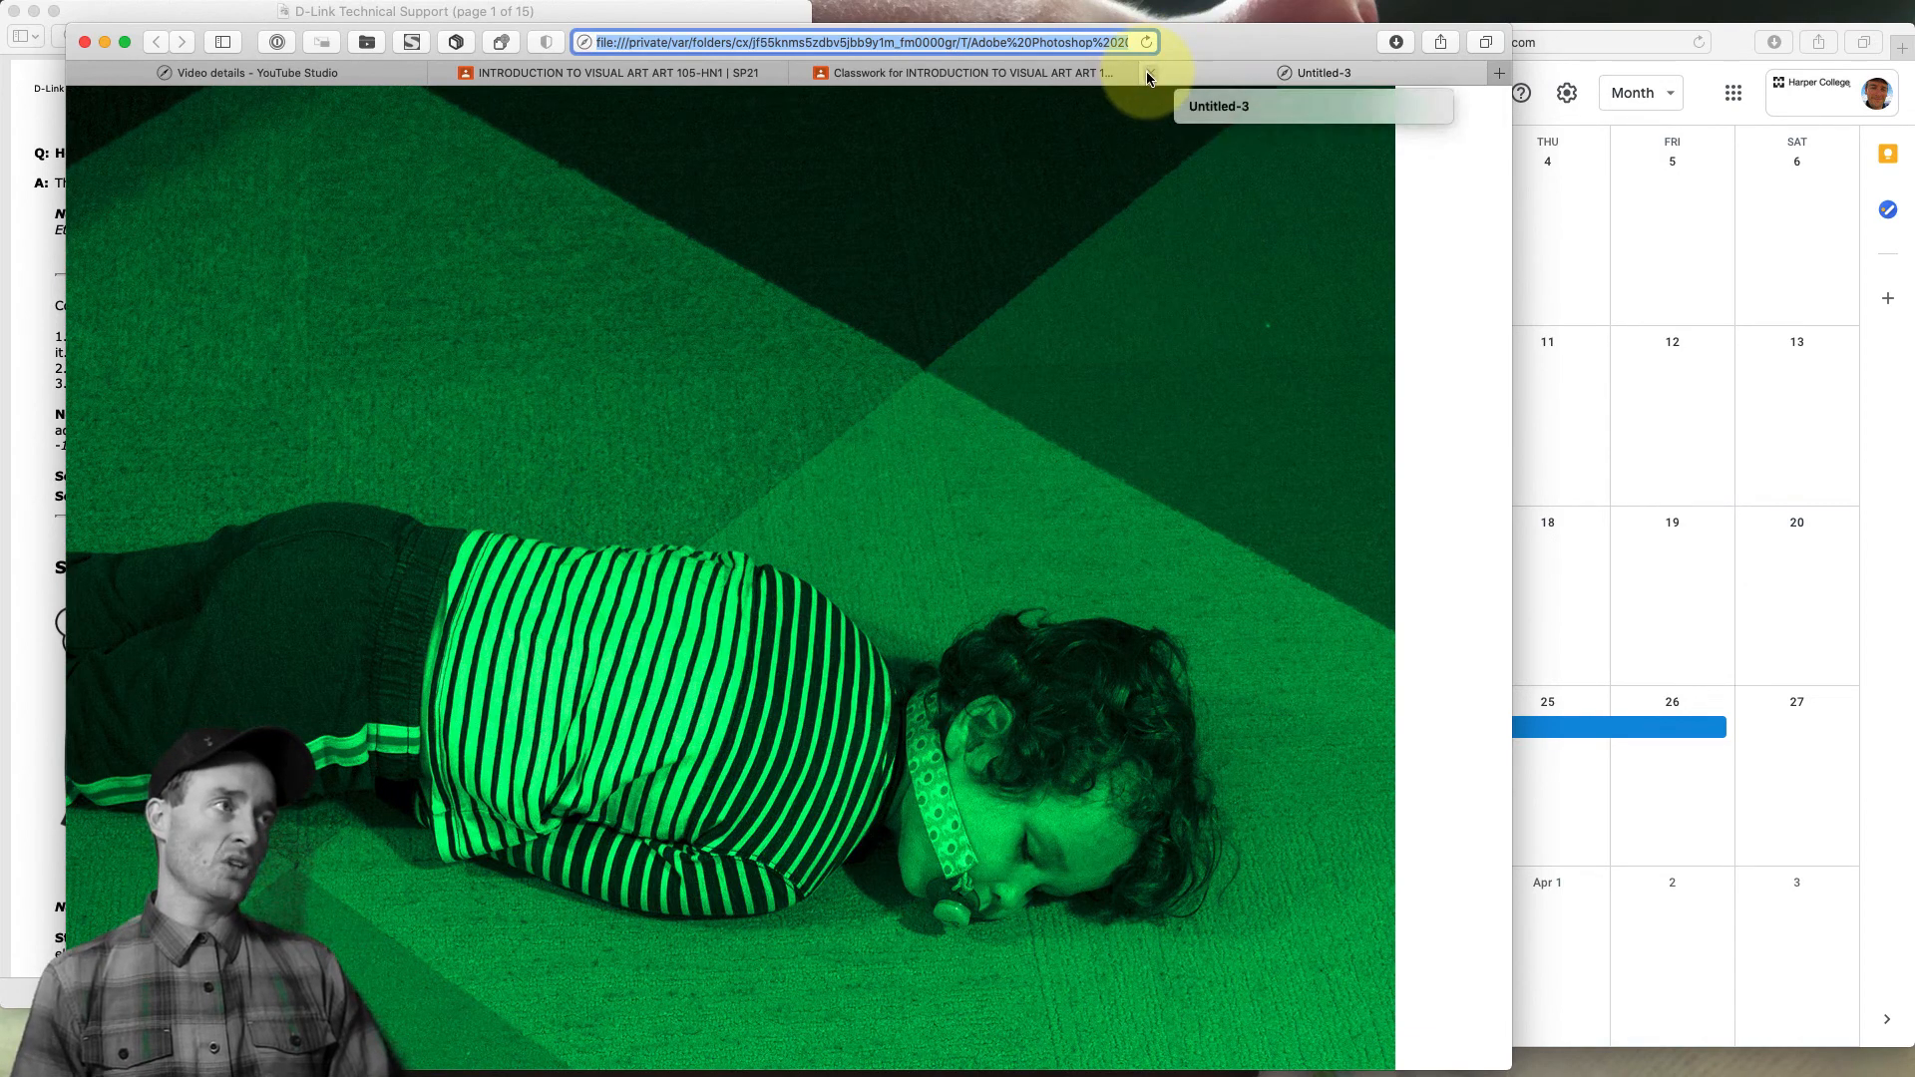
click(1151, 74)
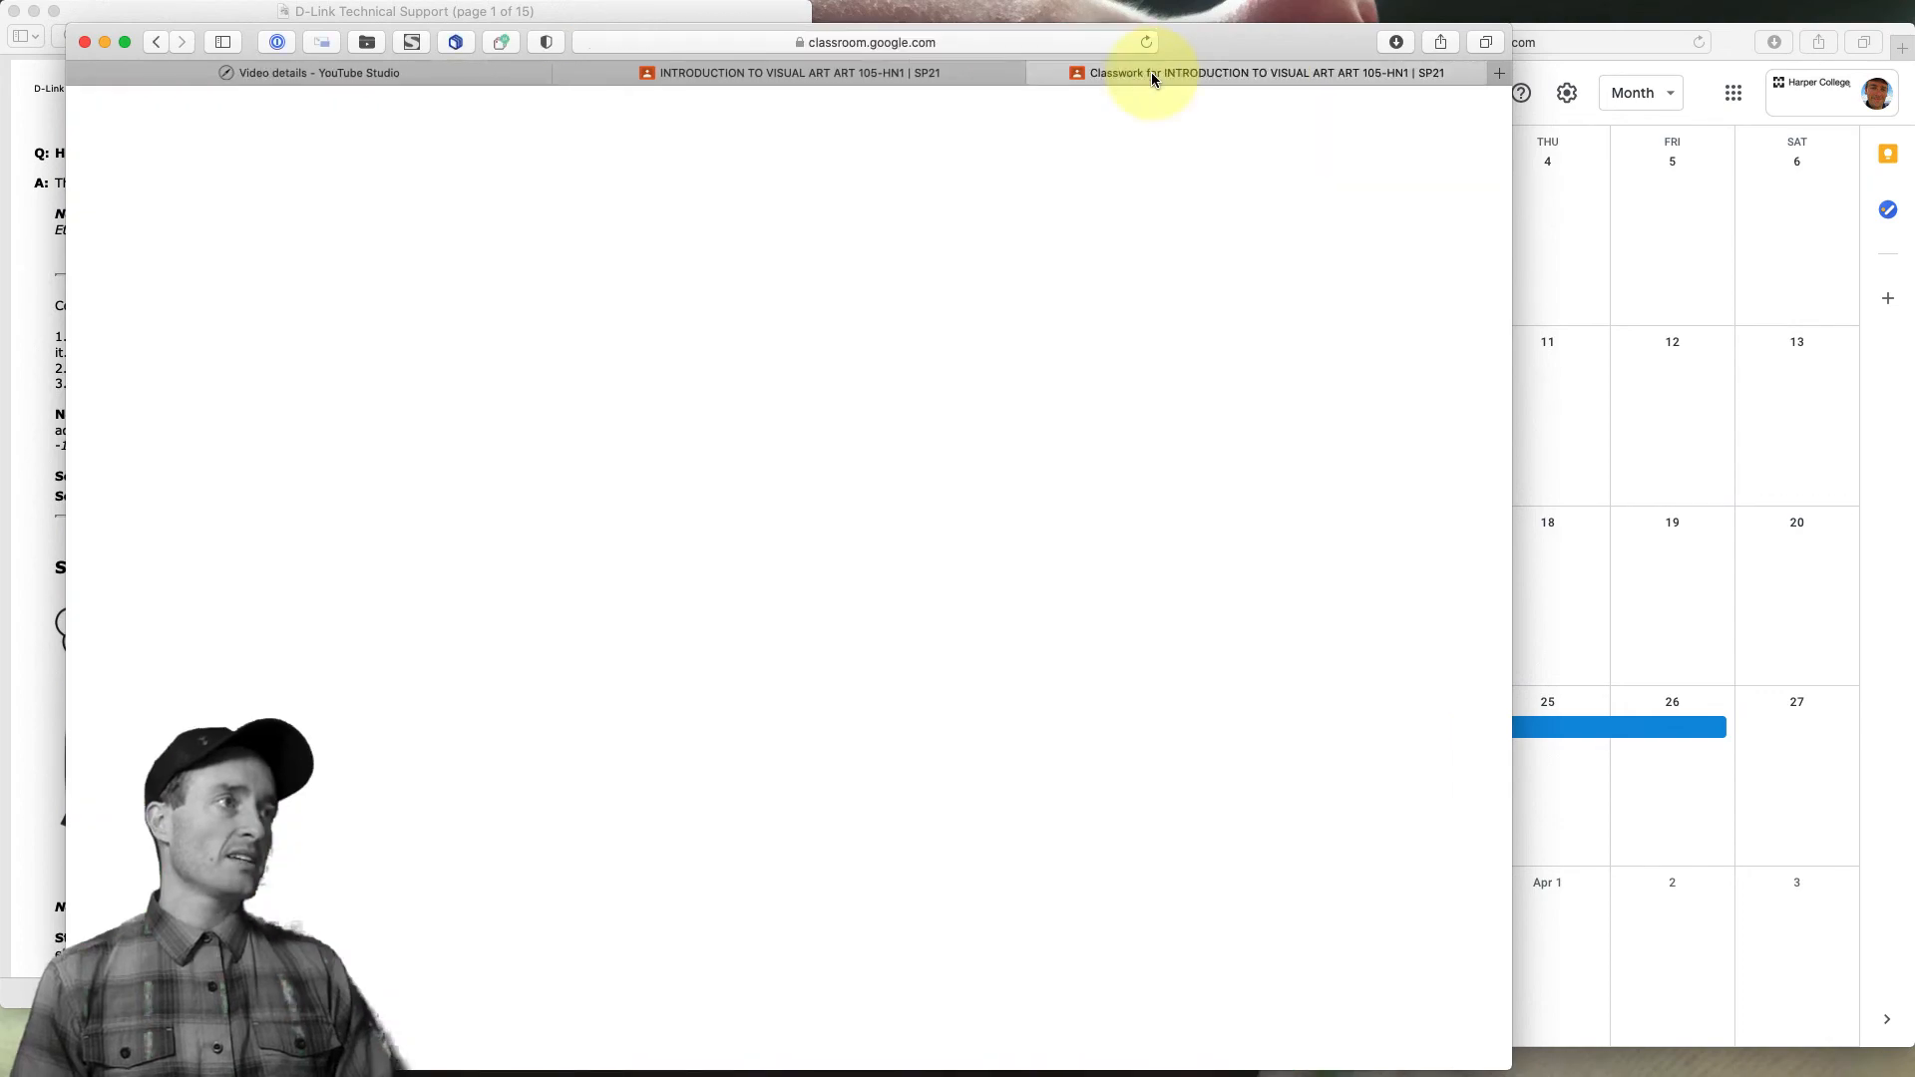
key(super+Tab)
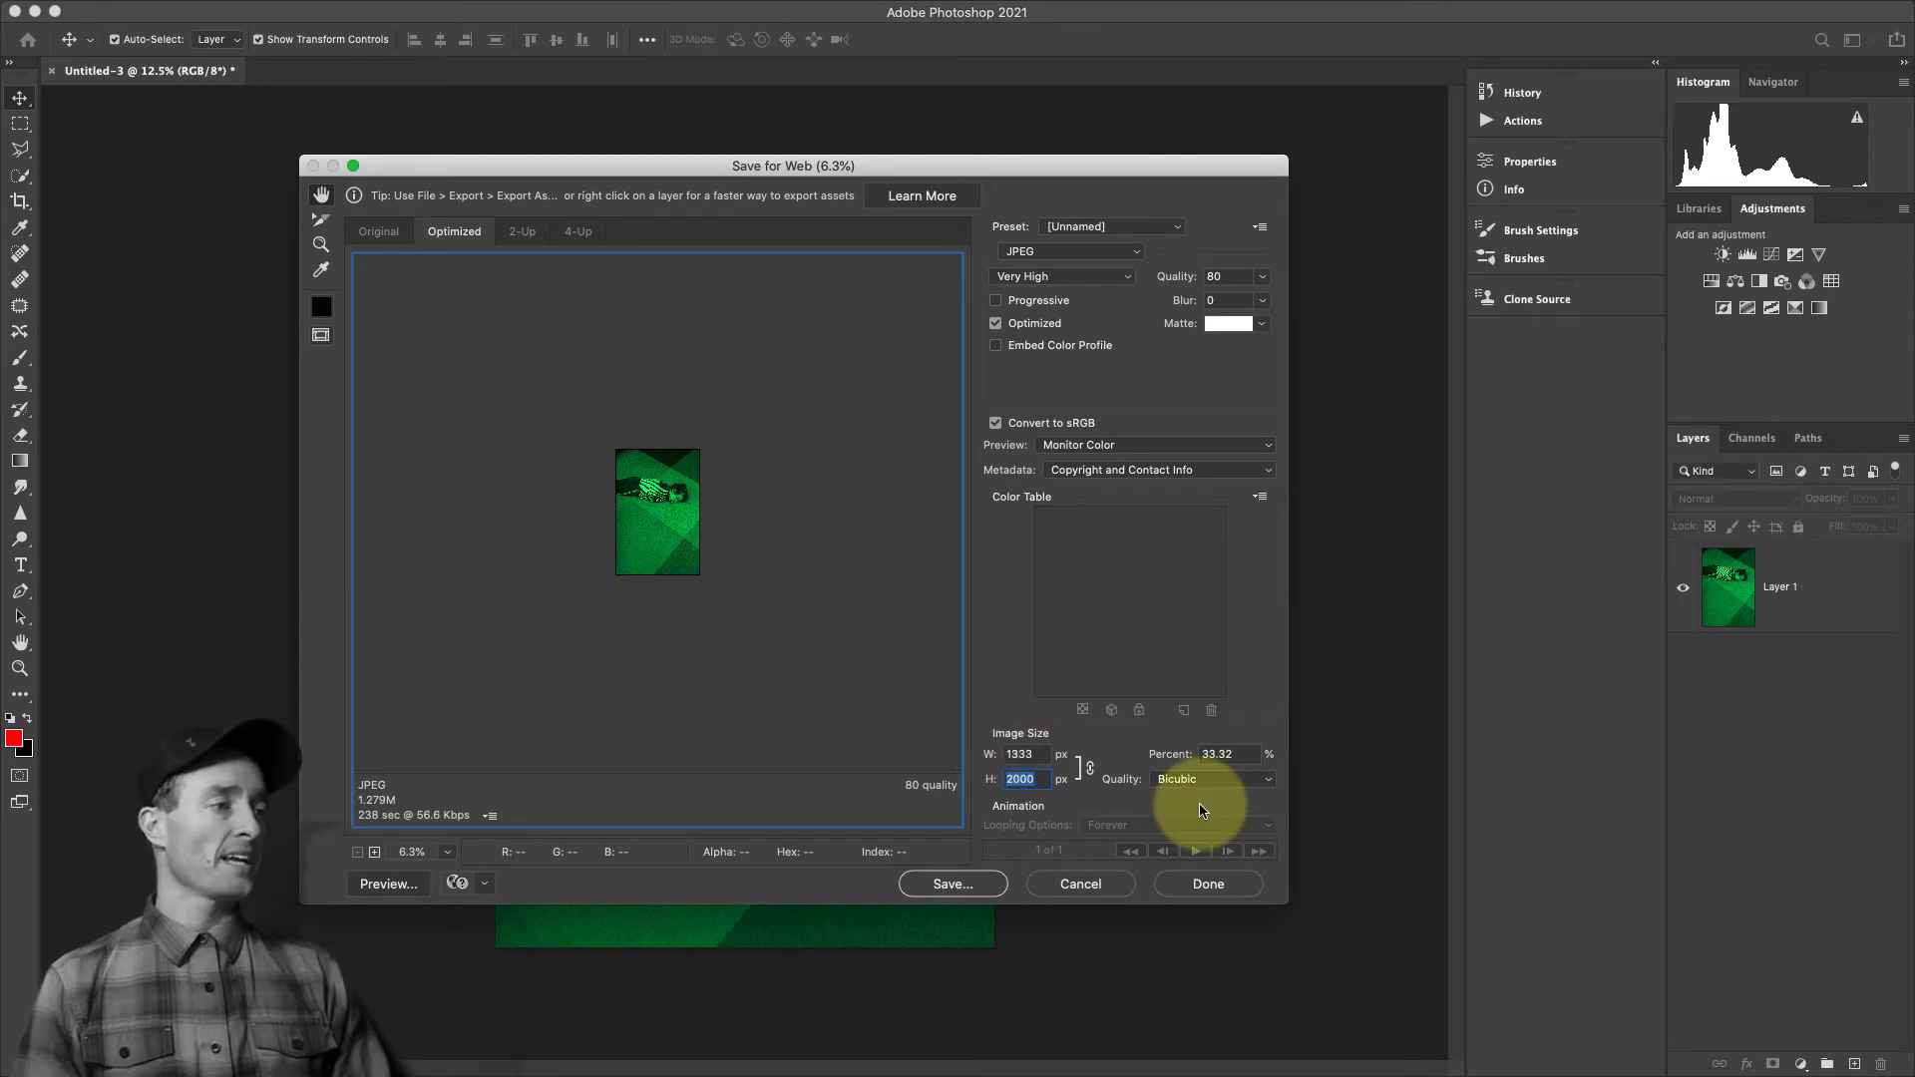
Save the optimized JPEG as Untitled-3.jpg in the WEB JPG folder inside DEMO
click(949, 884)
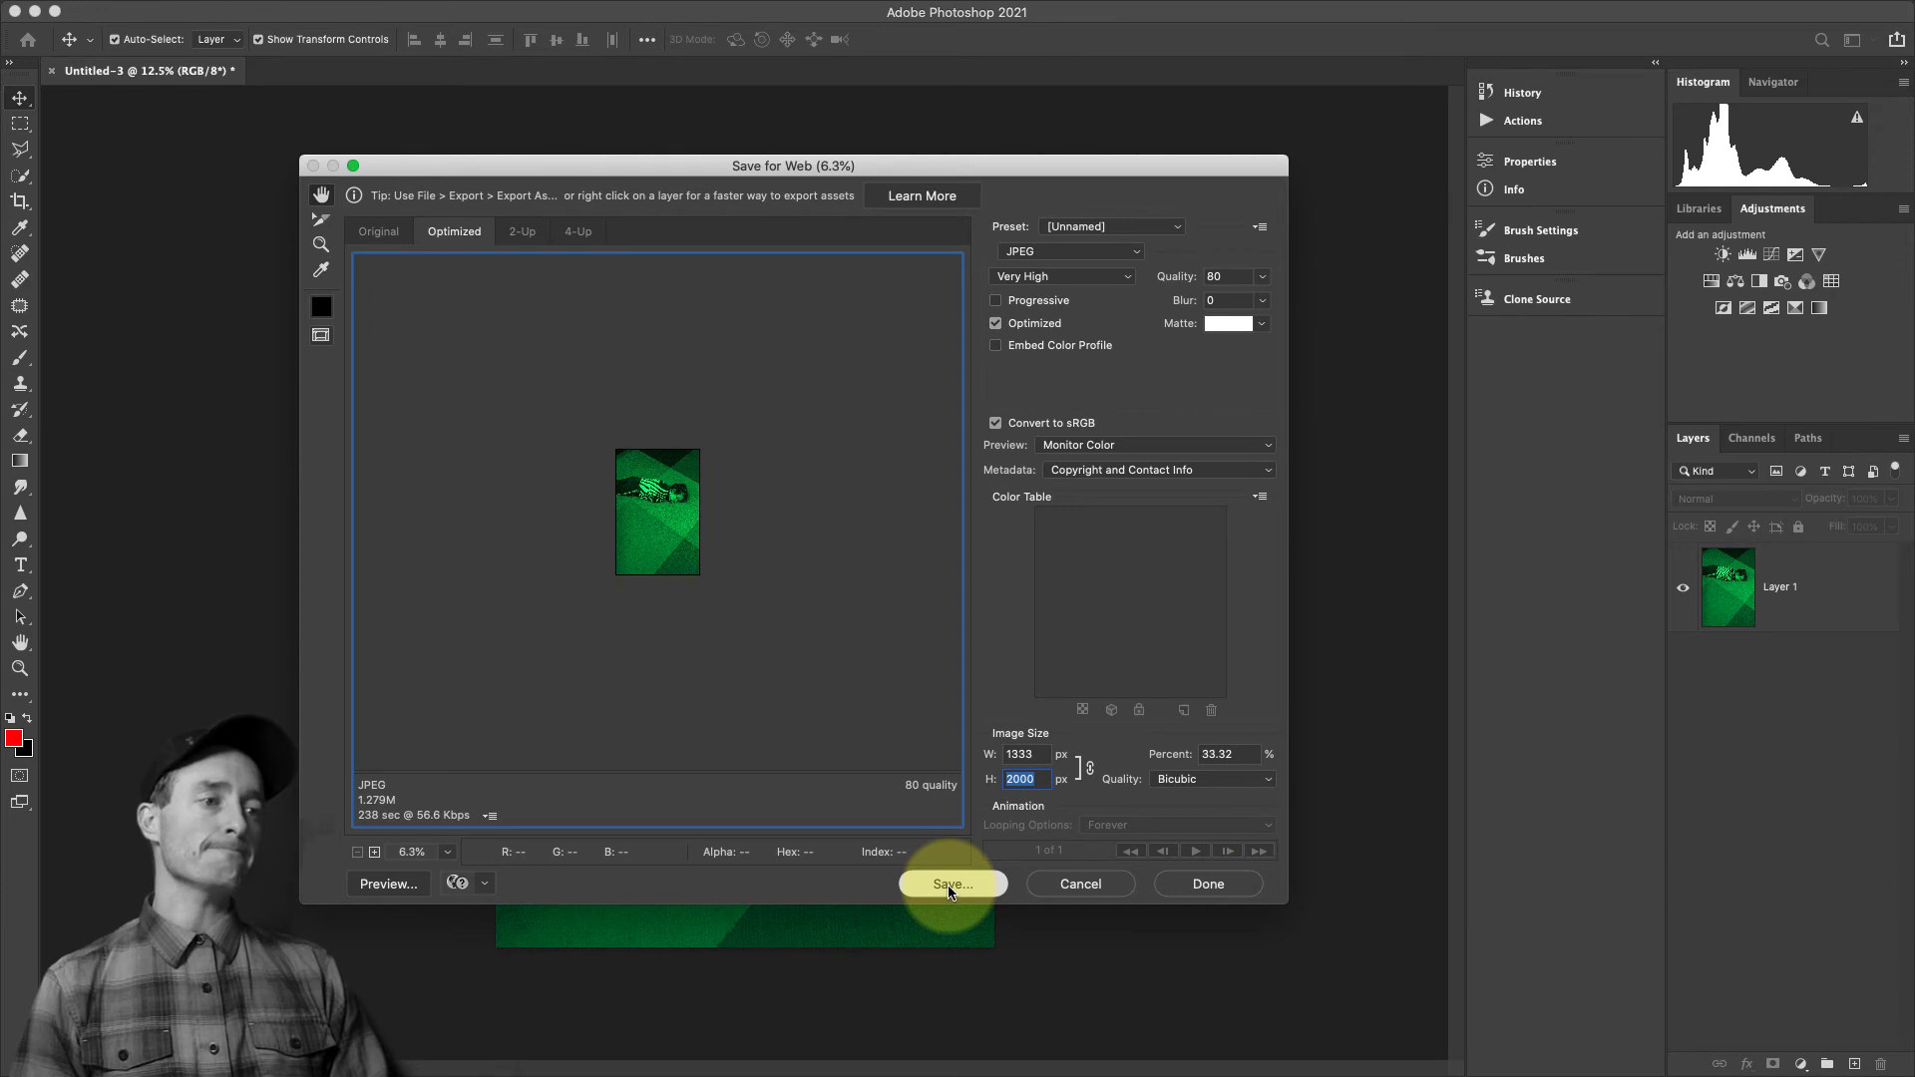
click(923, 216)
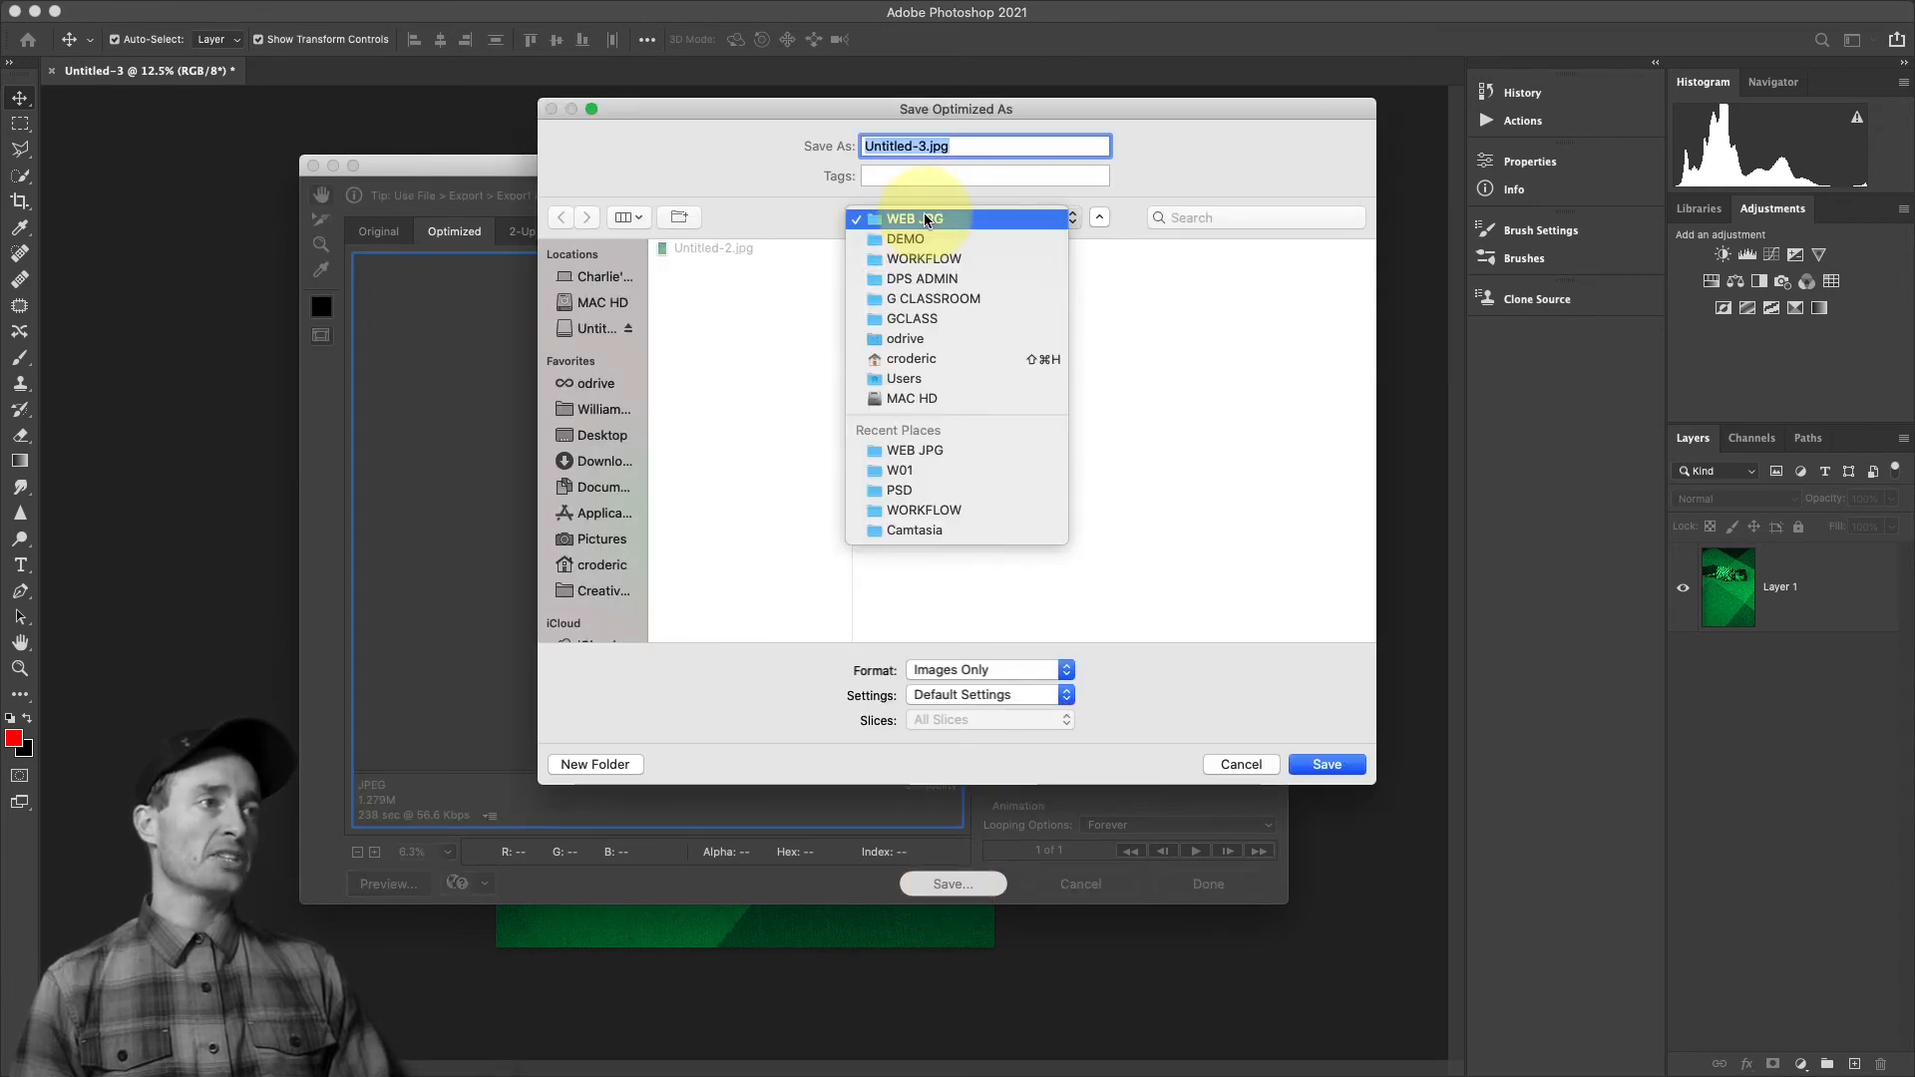
click(822, 257)
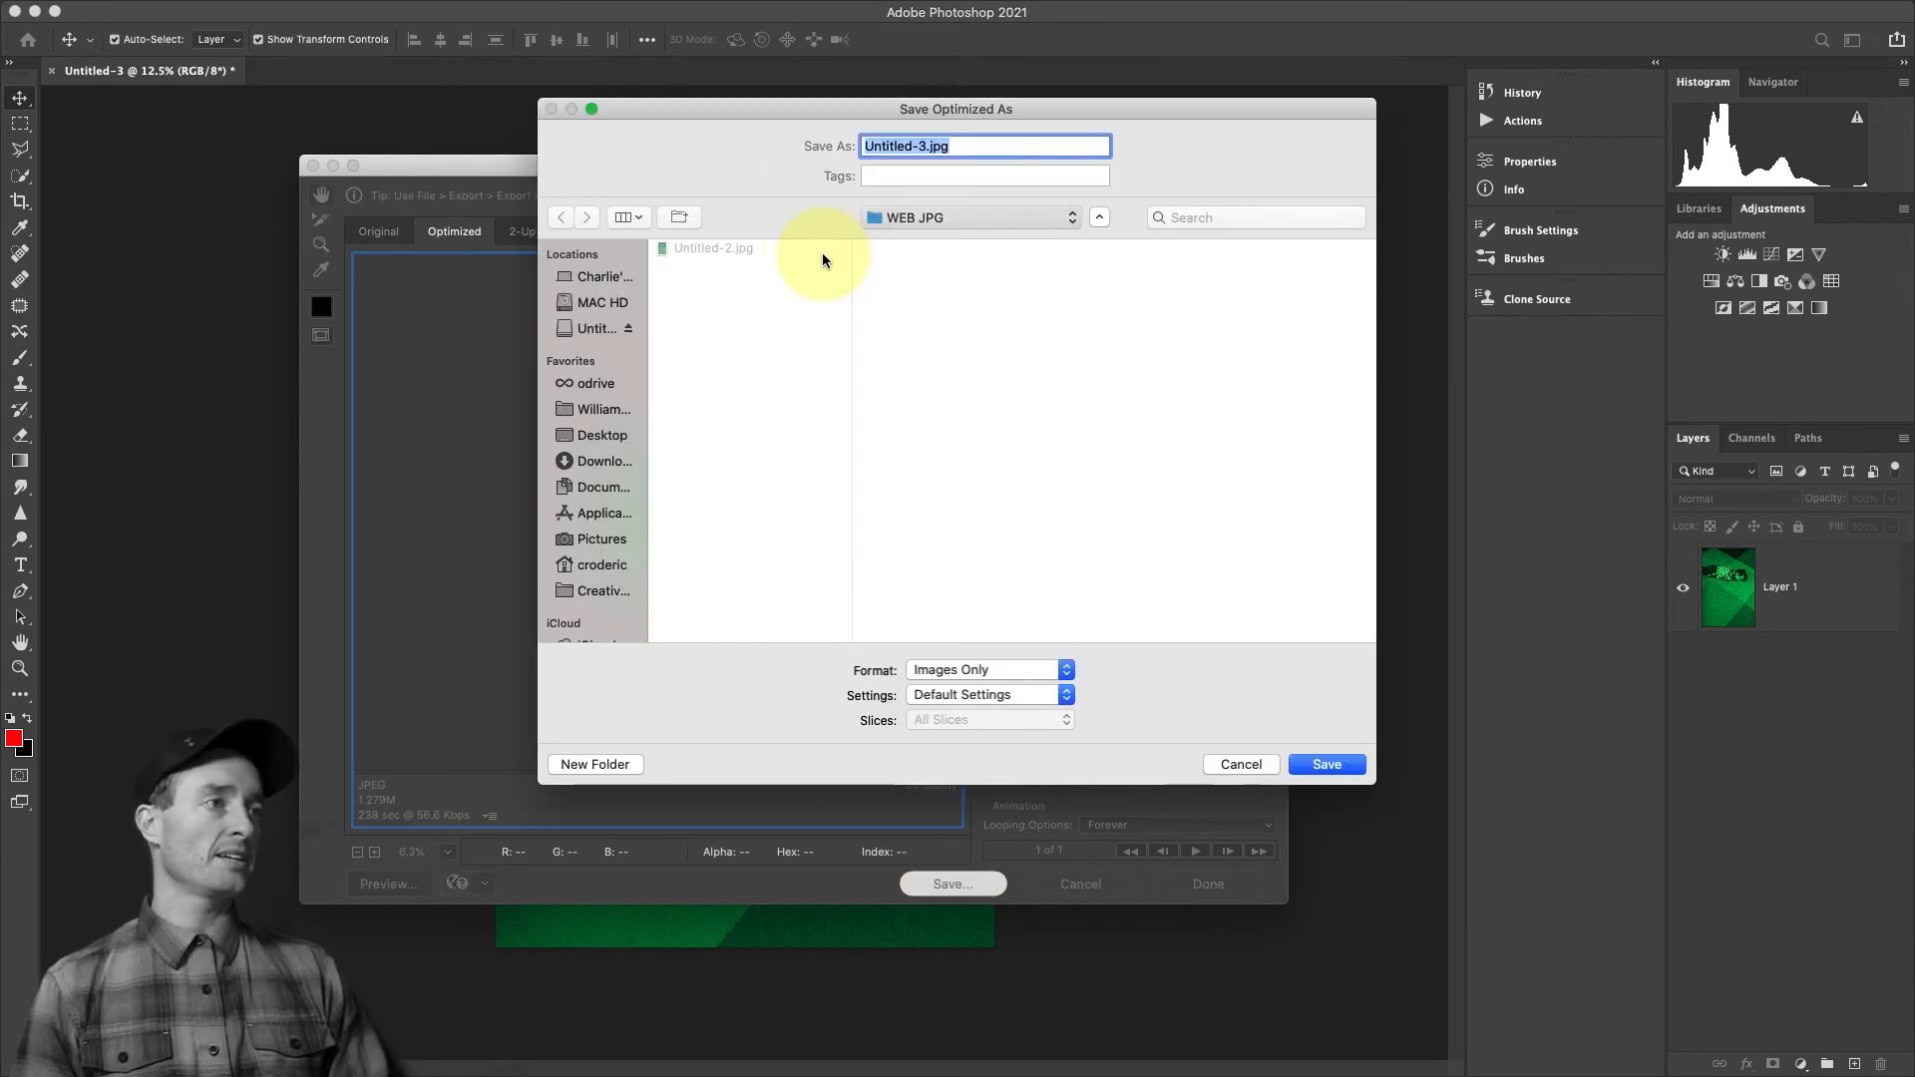
click(1210, 302)
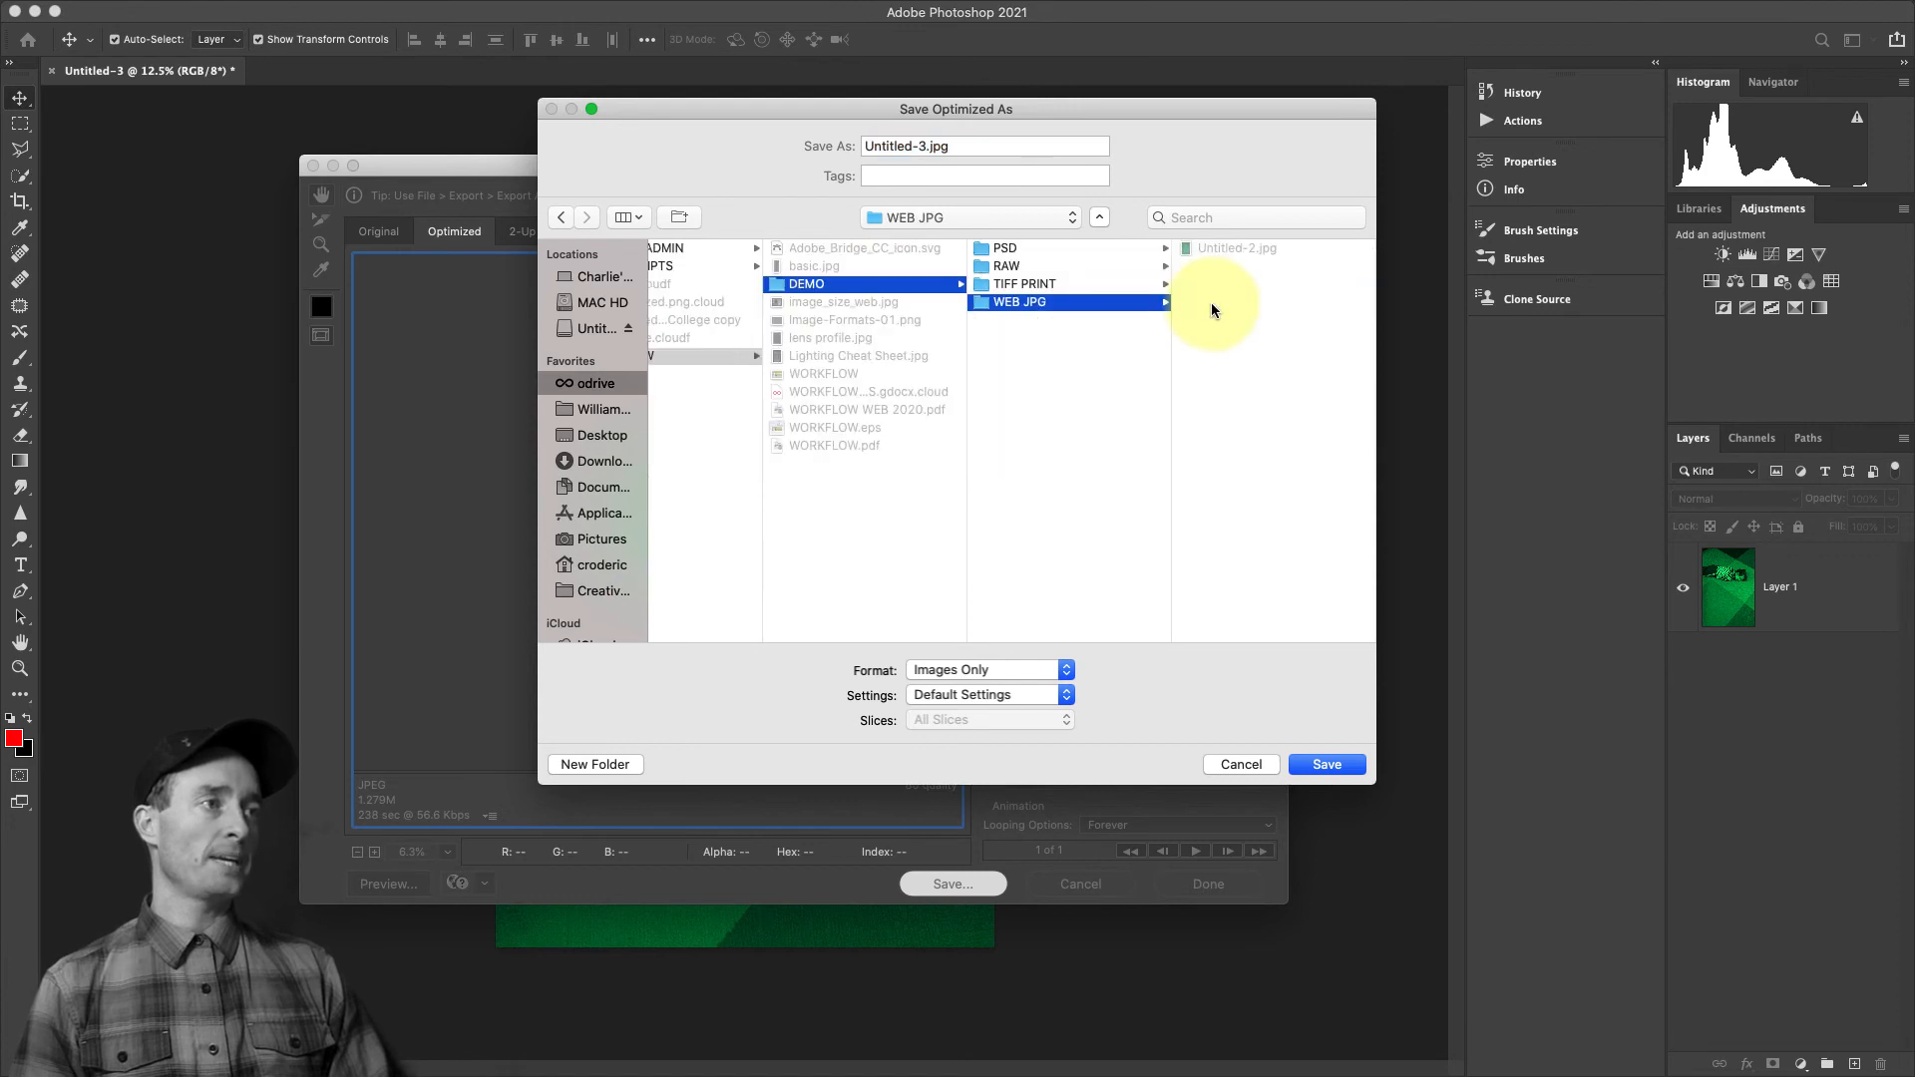
click(864, 146)
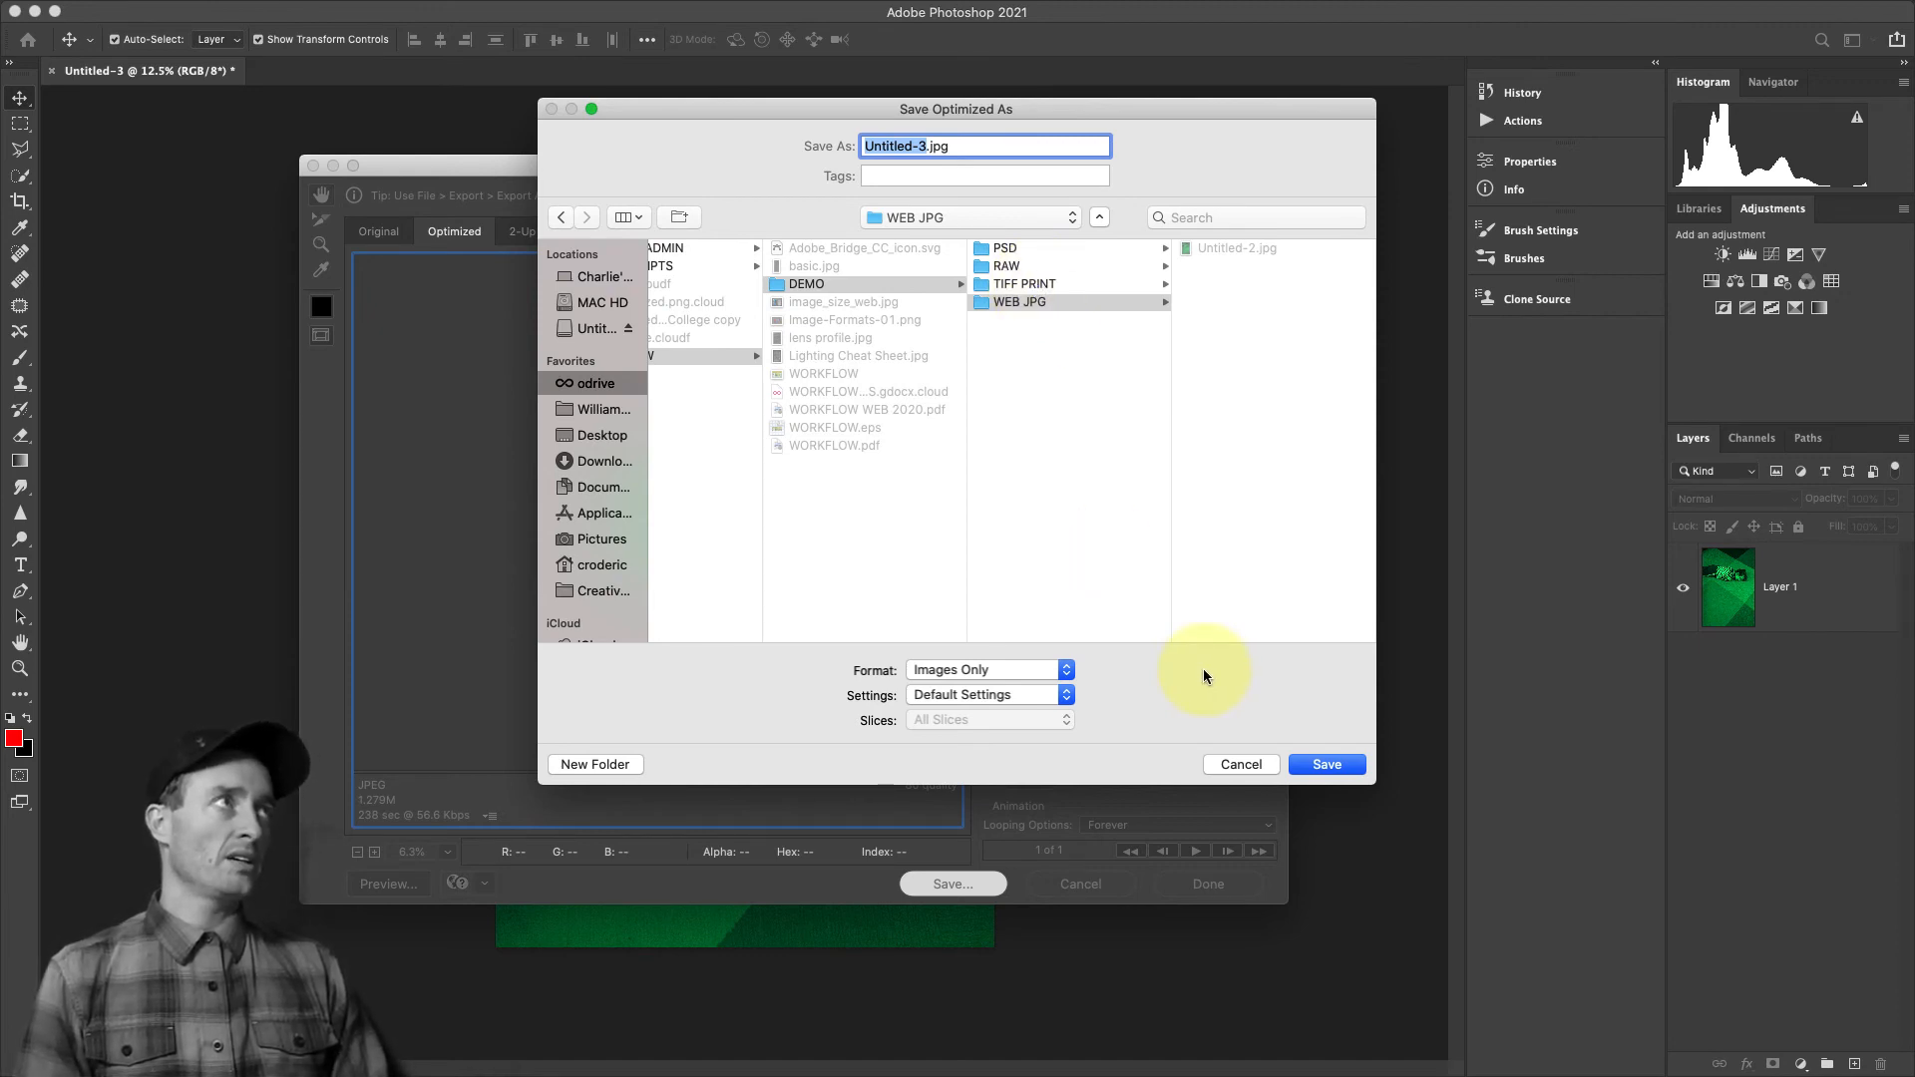
click(1347, 768)
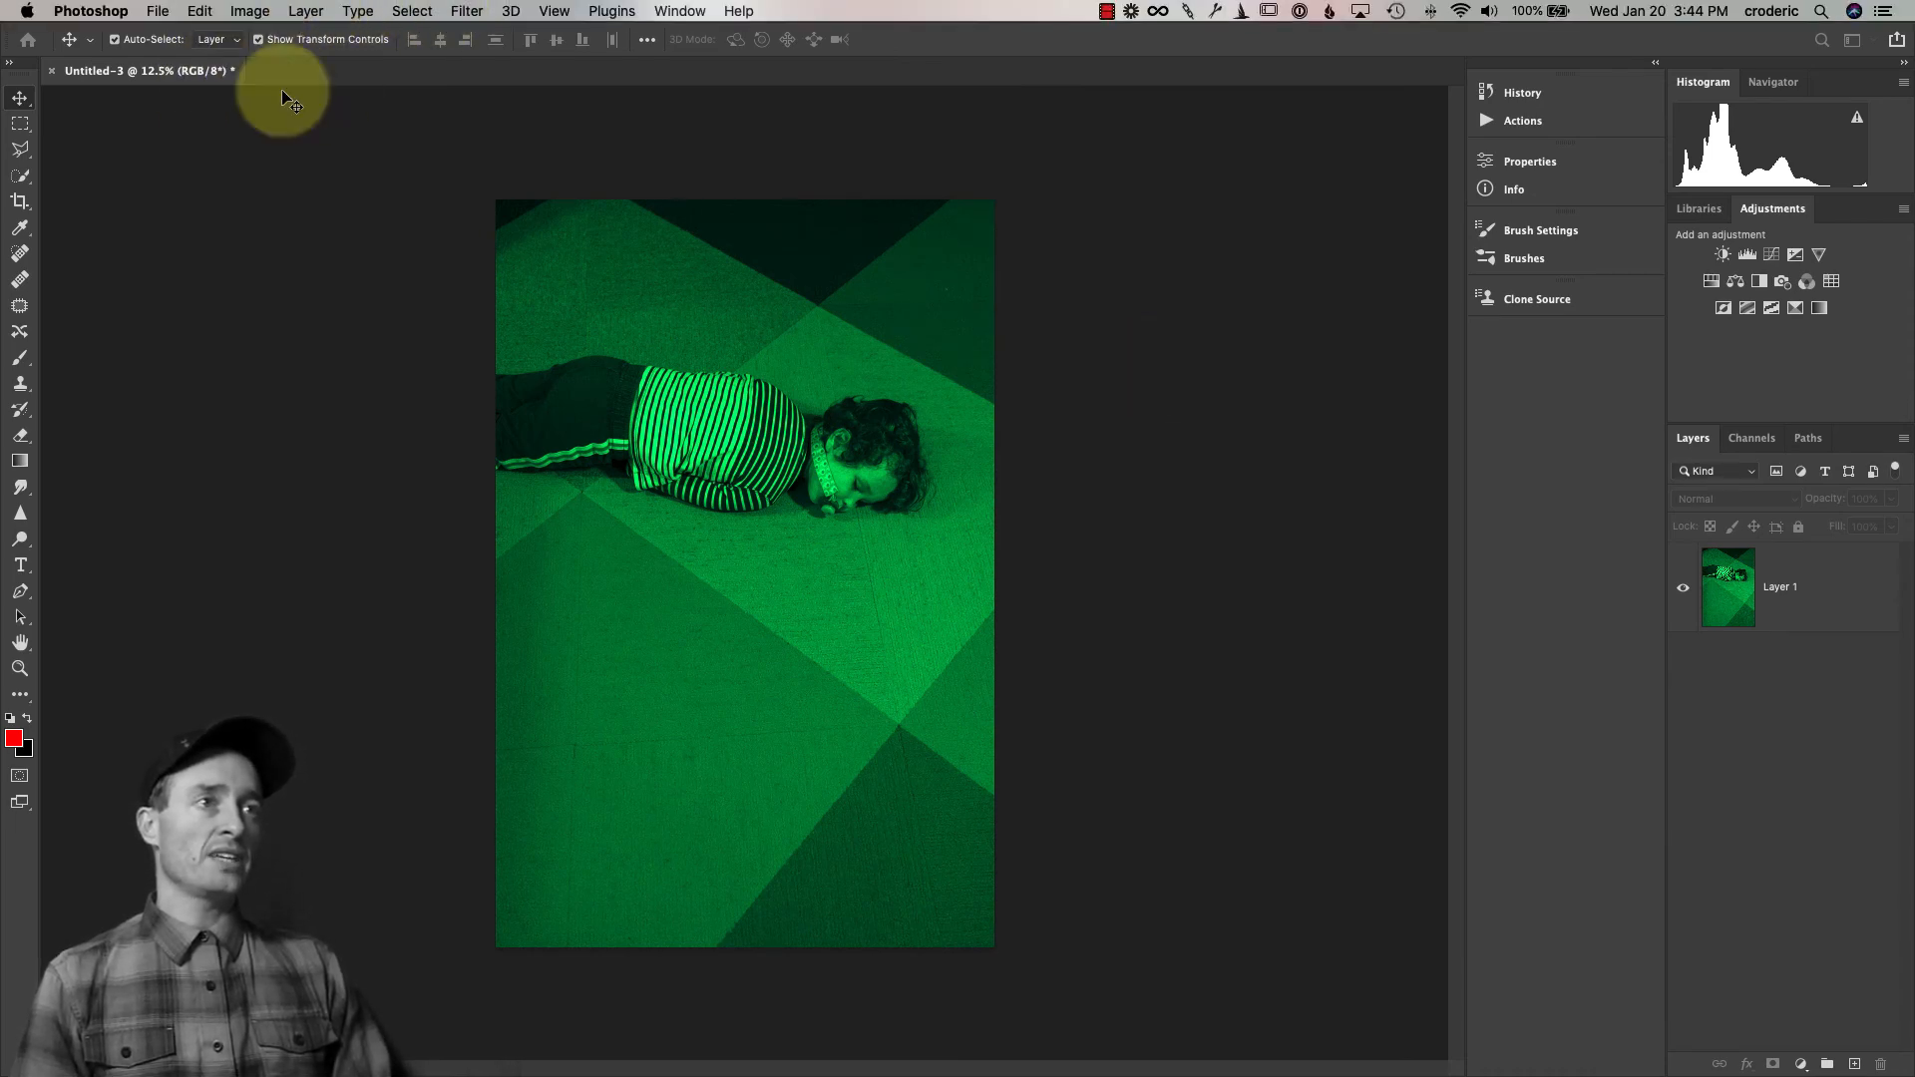
Check the open document's pixel dimensions in Image Size without changing them
click(251, 11)
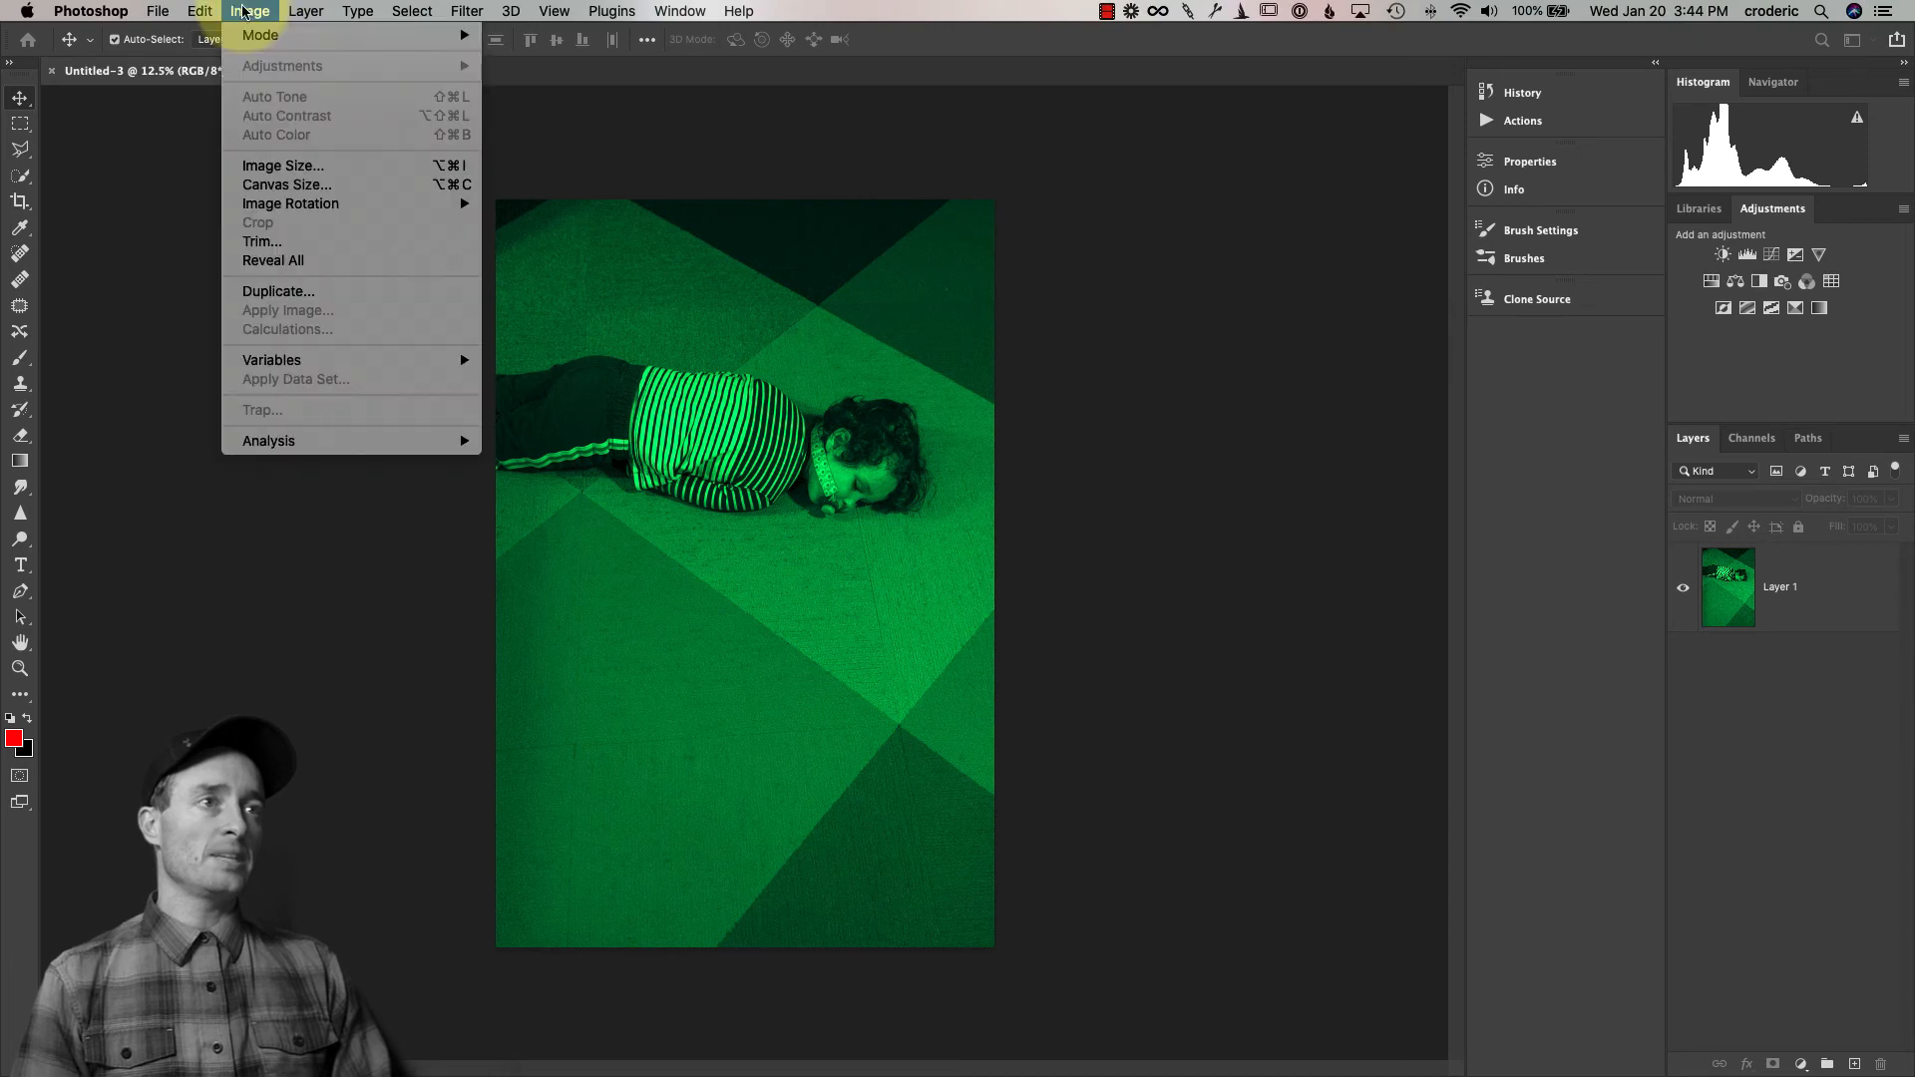
click(279, 165)
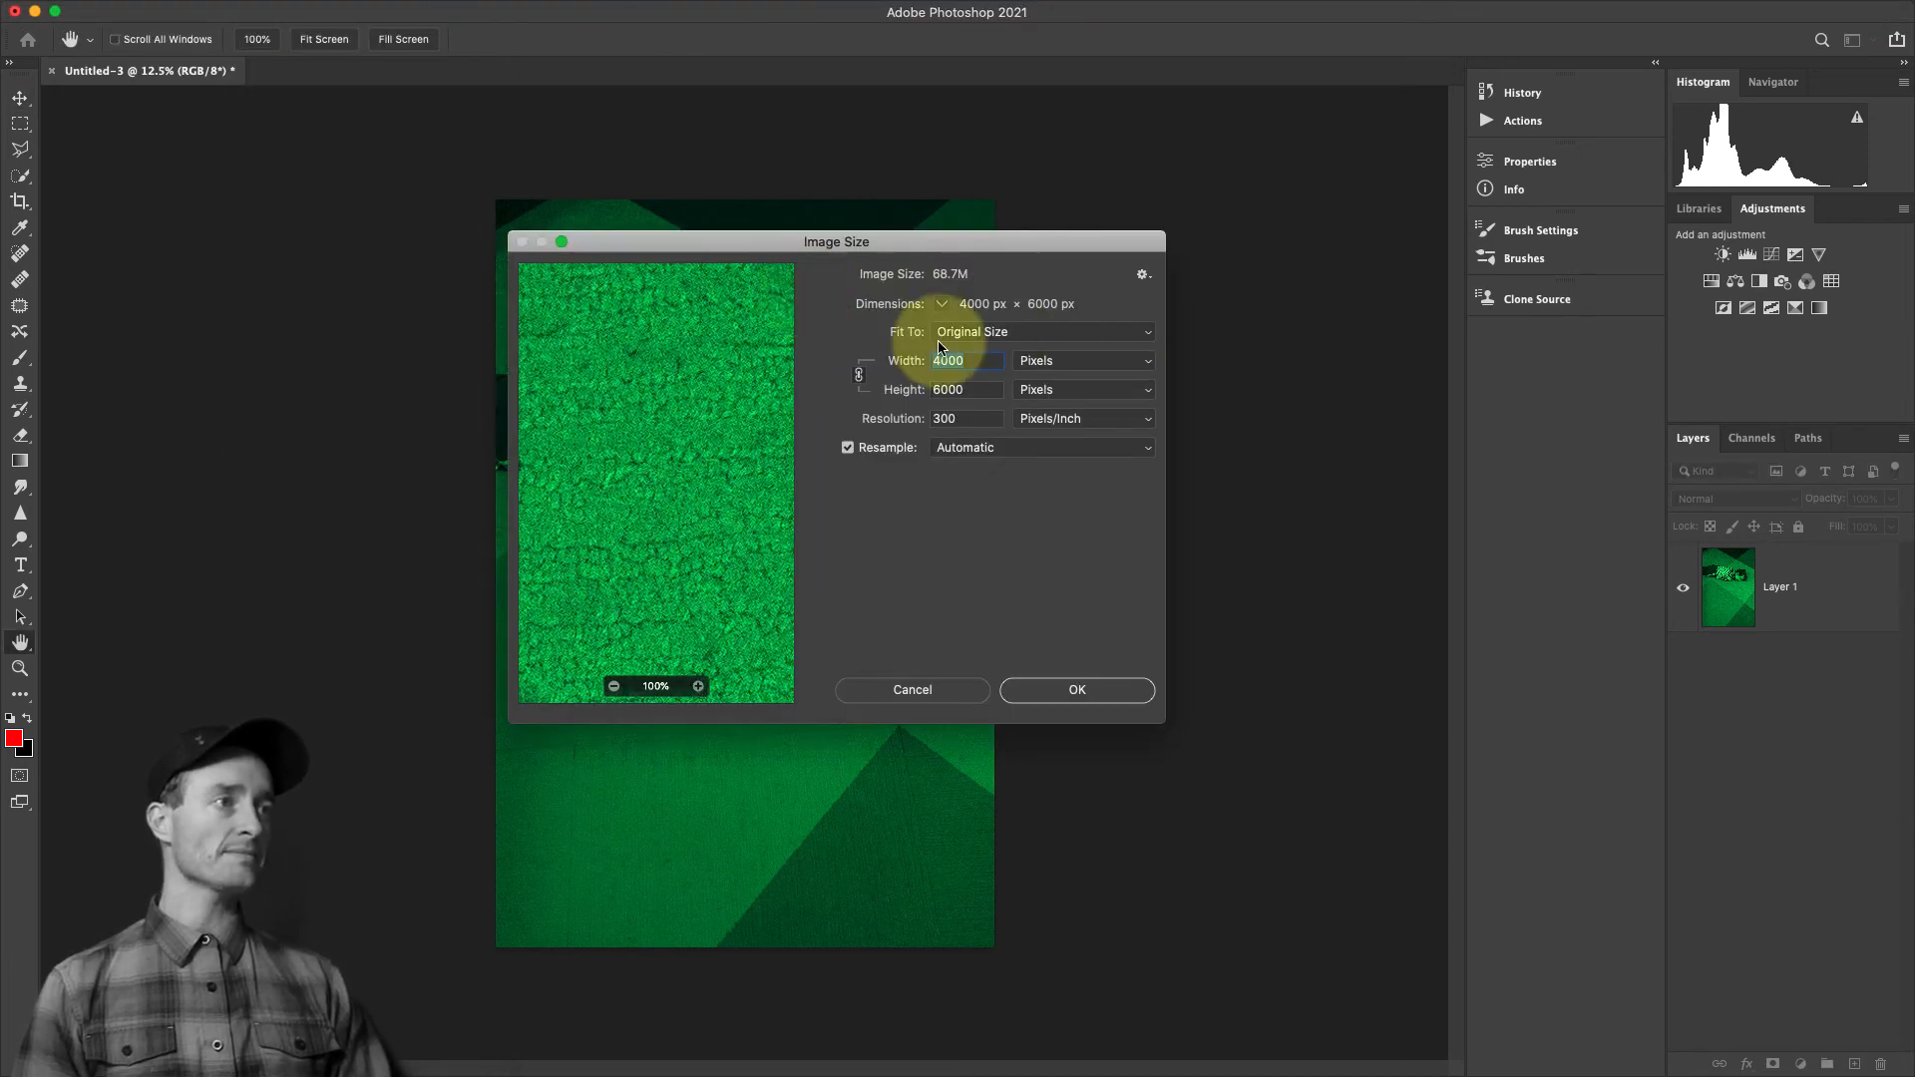
click(937, 686)
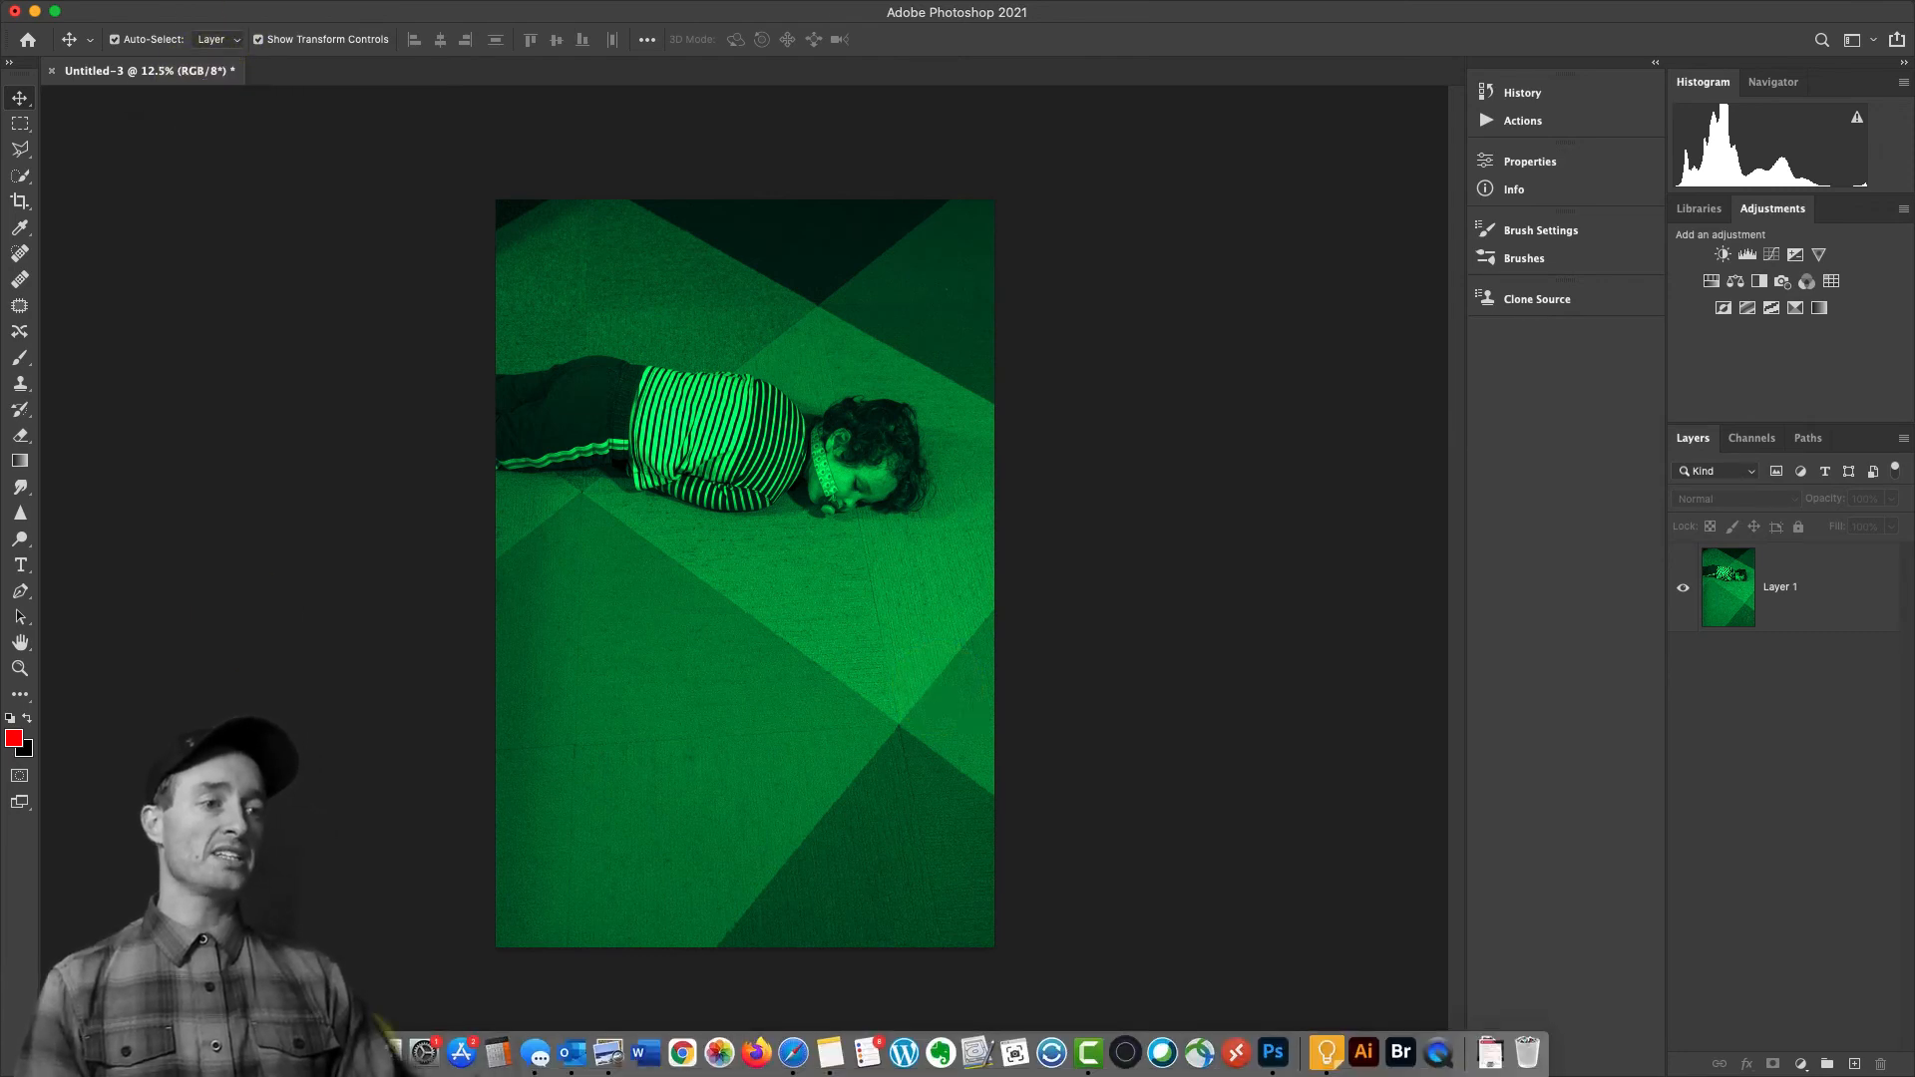
Switch to Finder, look at the exported Untitled-3.jpg in the WEB JPG folder, and delete Untitled-2.jpg
click(389, 1052)
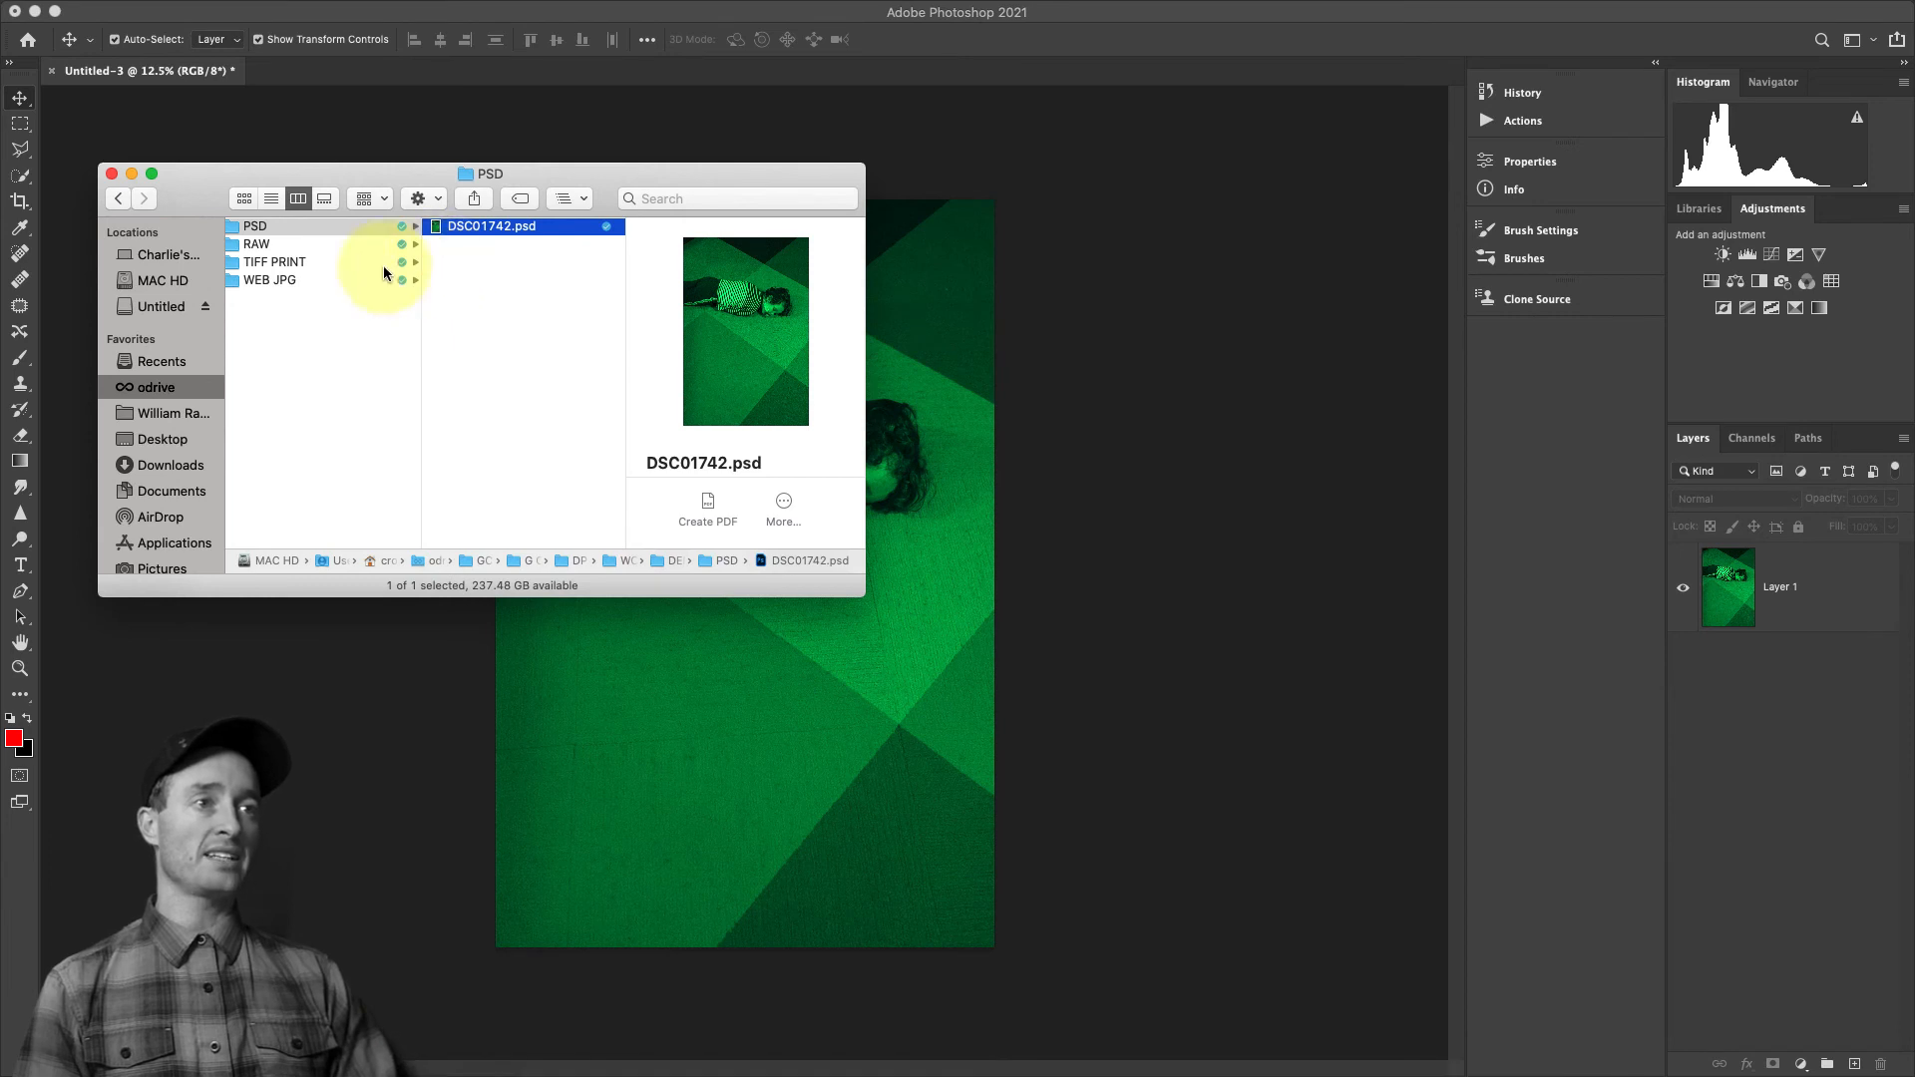
click(266, 279)
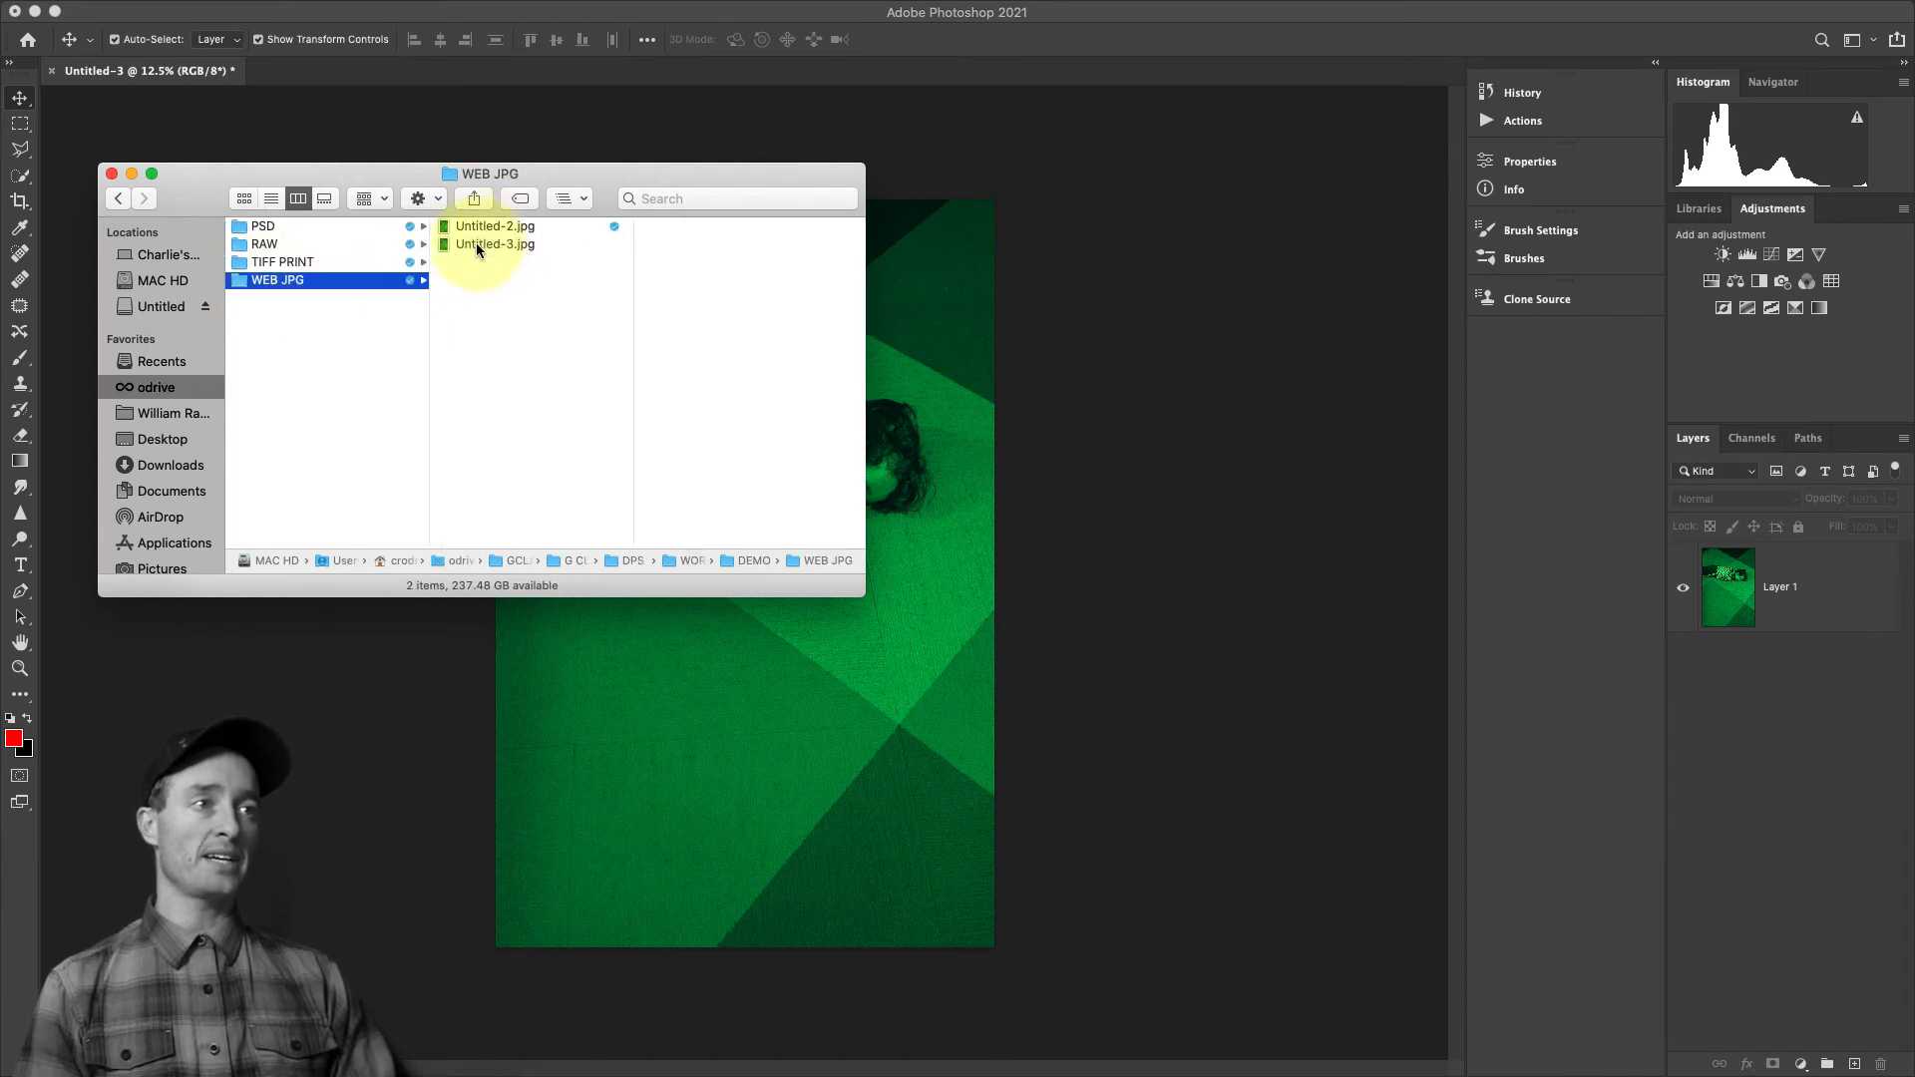
click(486, 244)
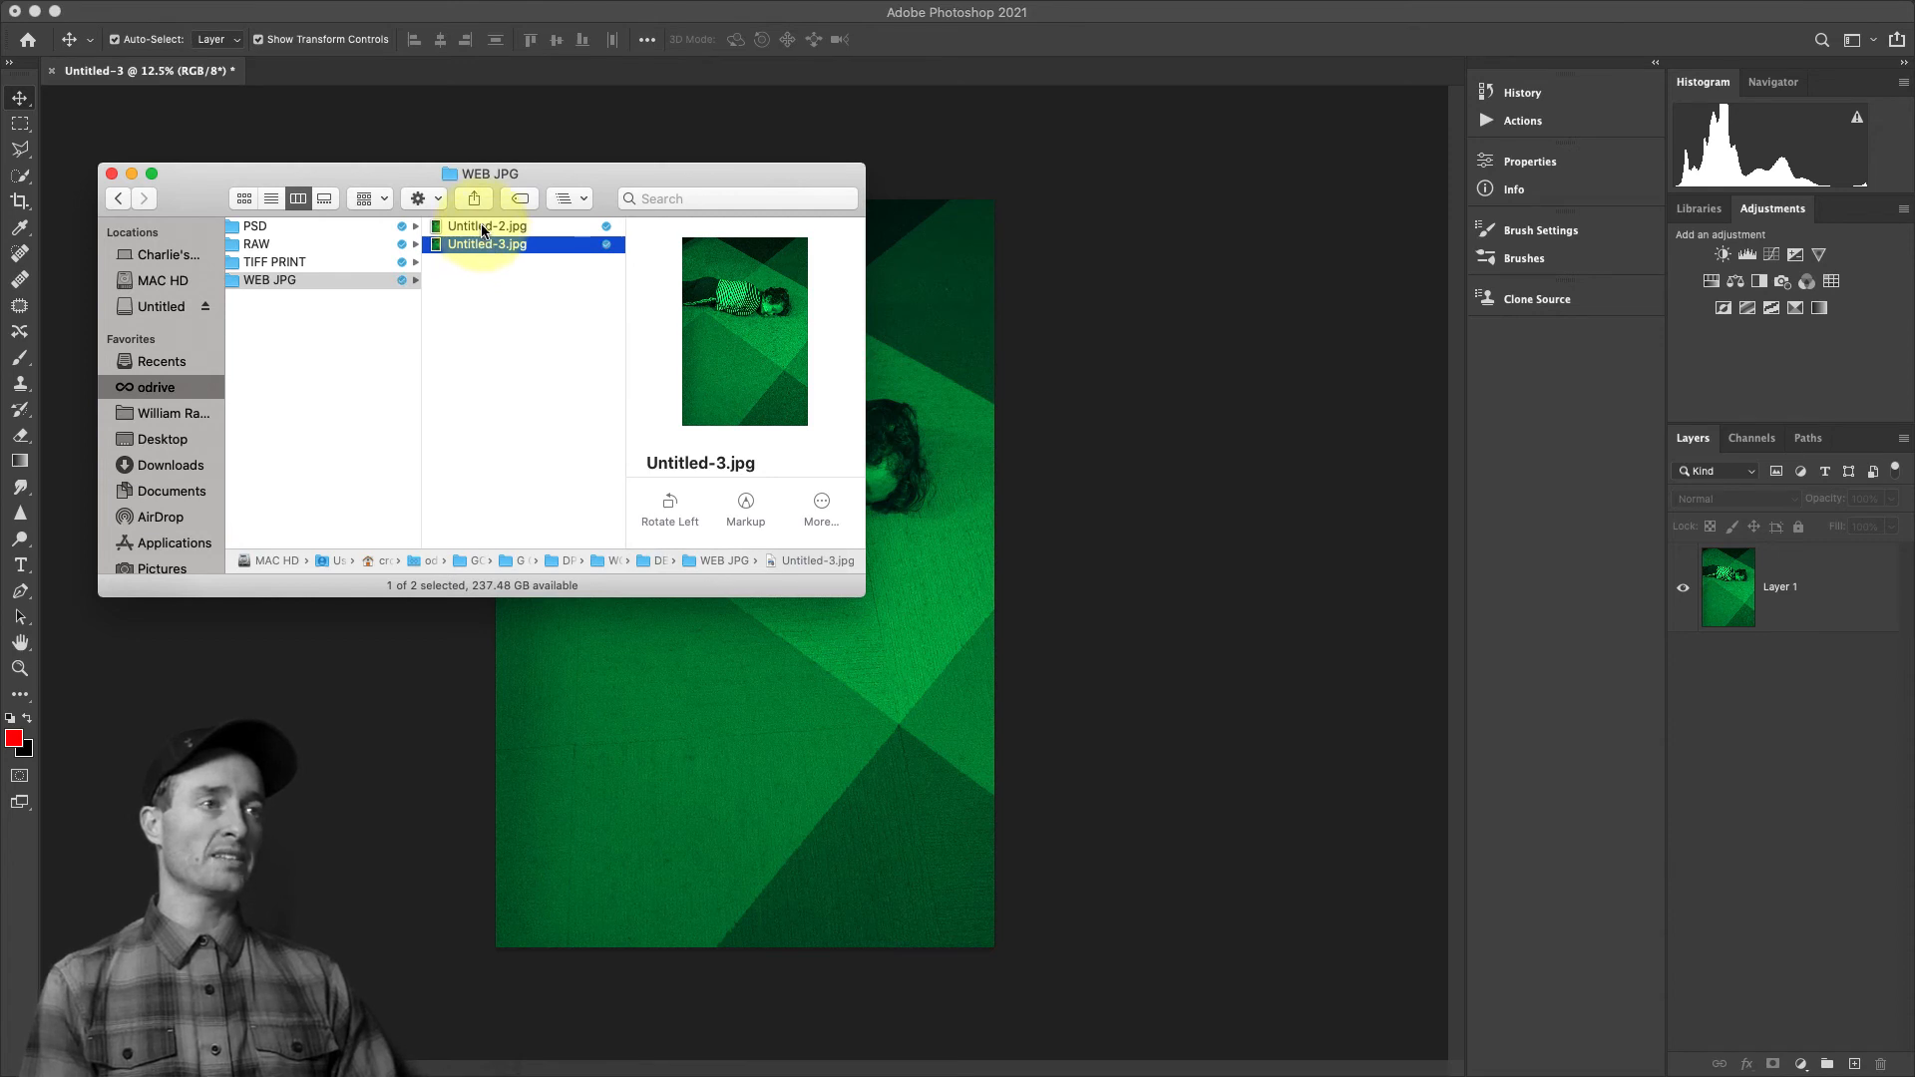
click(483, 228)
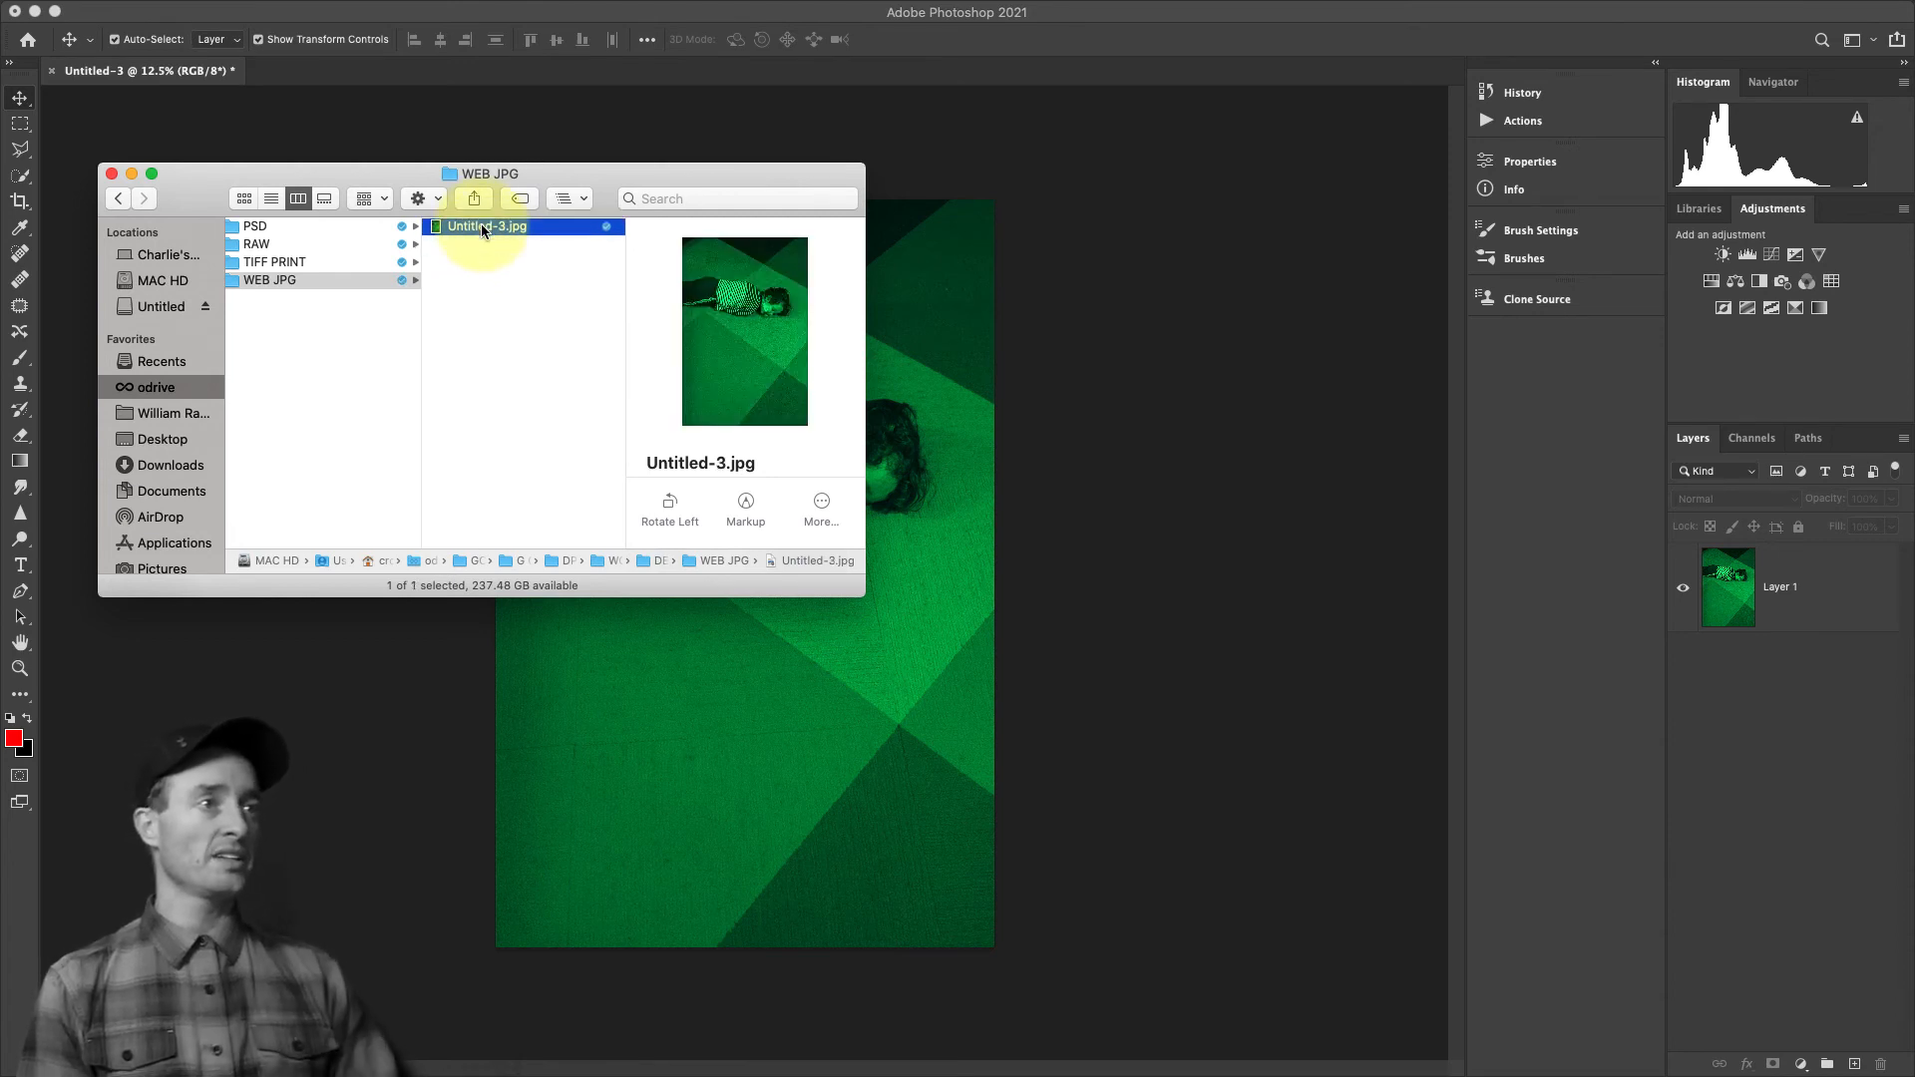
key(super+BackSpace)
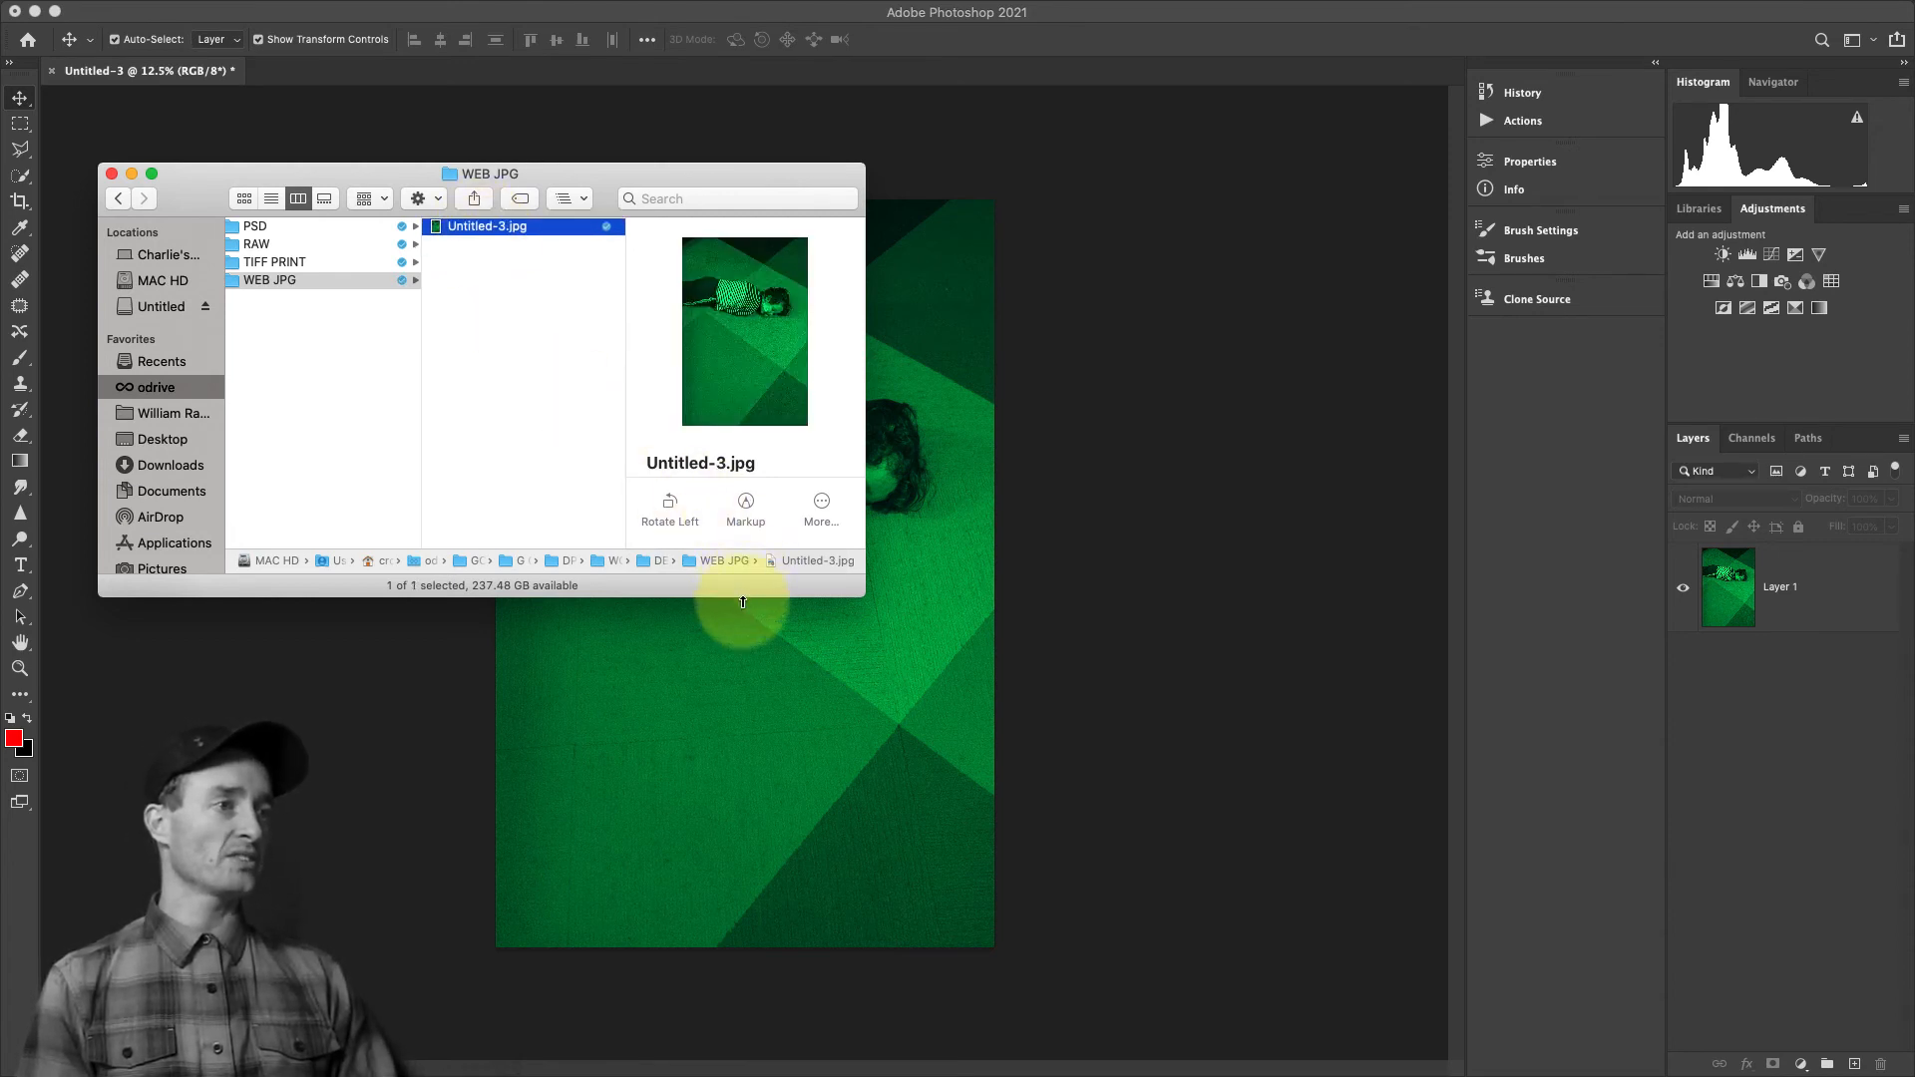
View the file details of Untitled-3.jpg in the WEB JPG folder and open the image in Photoshop
drag(742, 599, 742, 911)
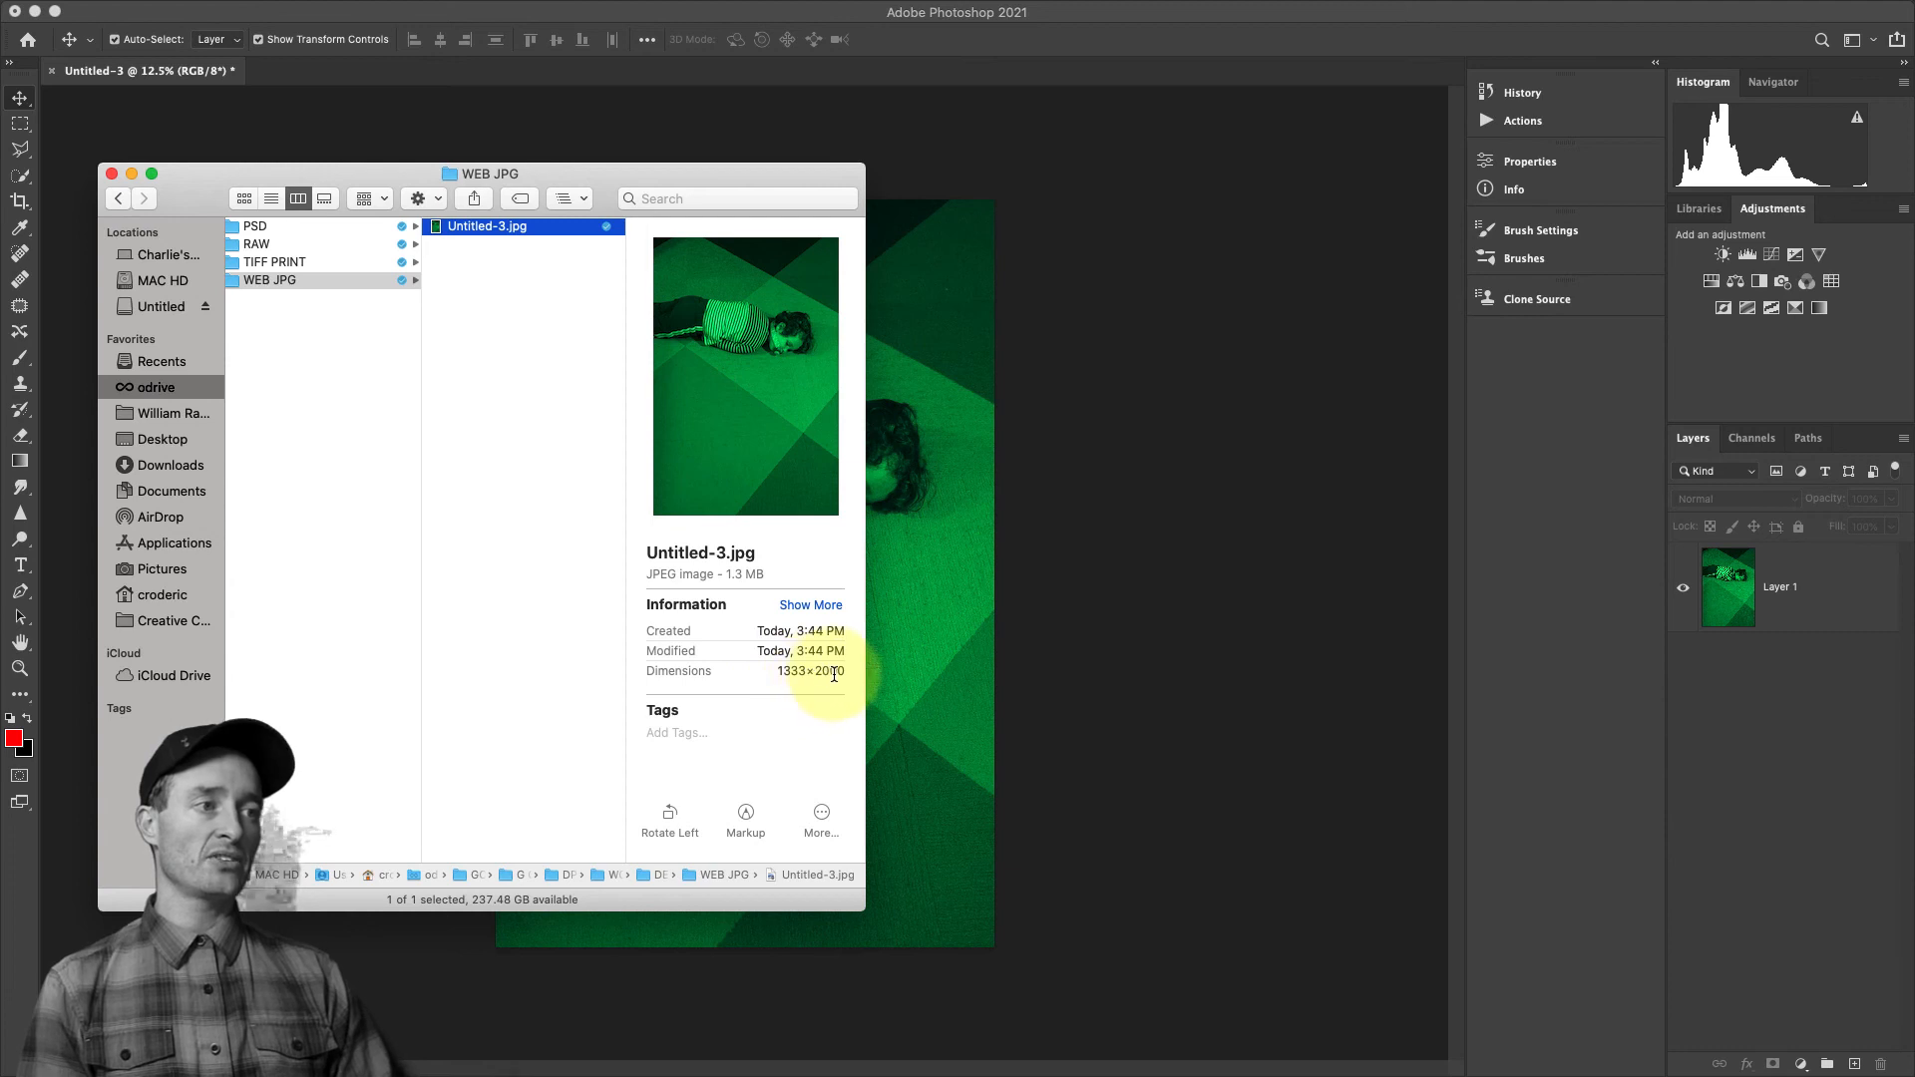
double_click(439, 228)
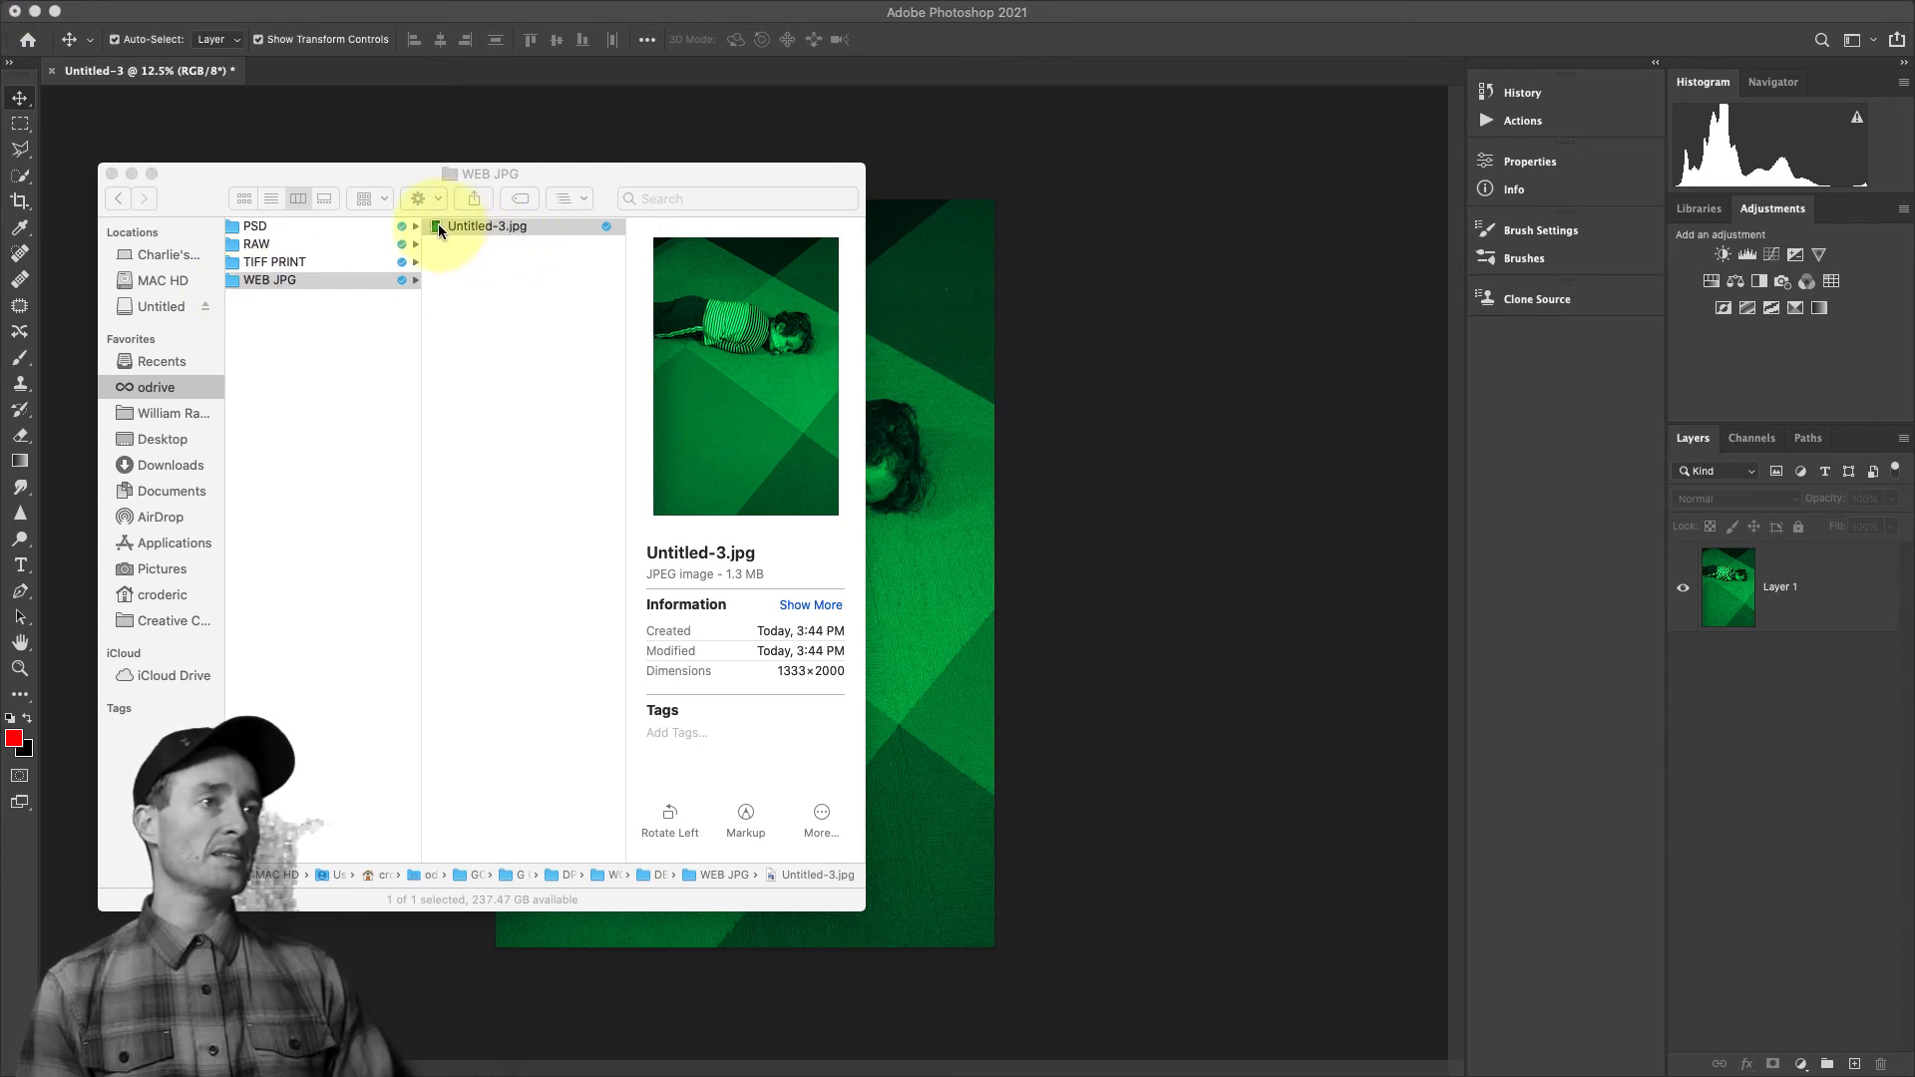
drag(435, 224, 1273, 1059)
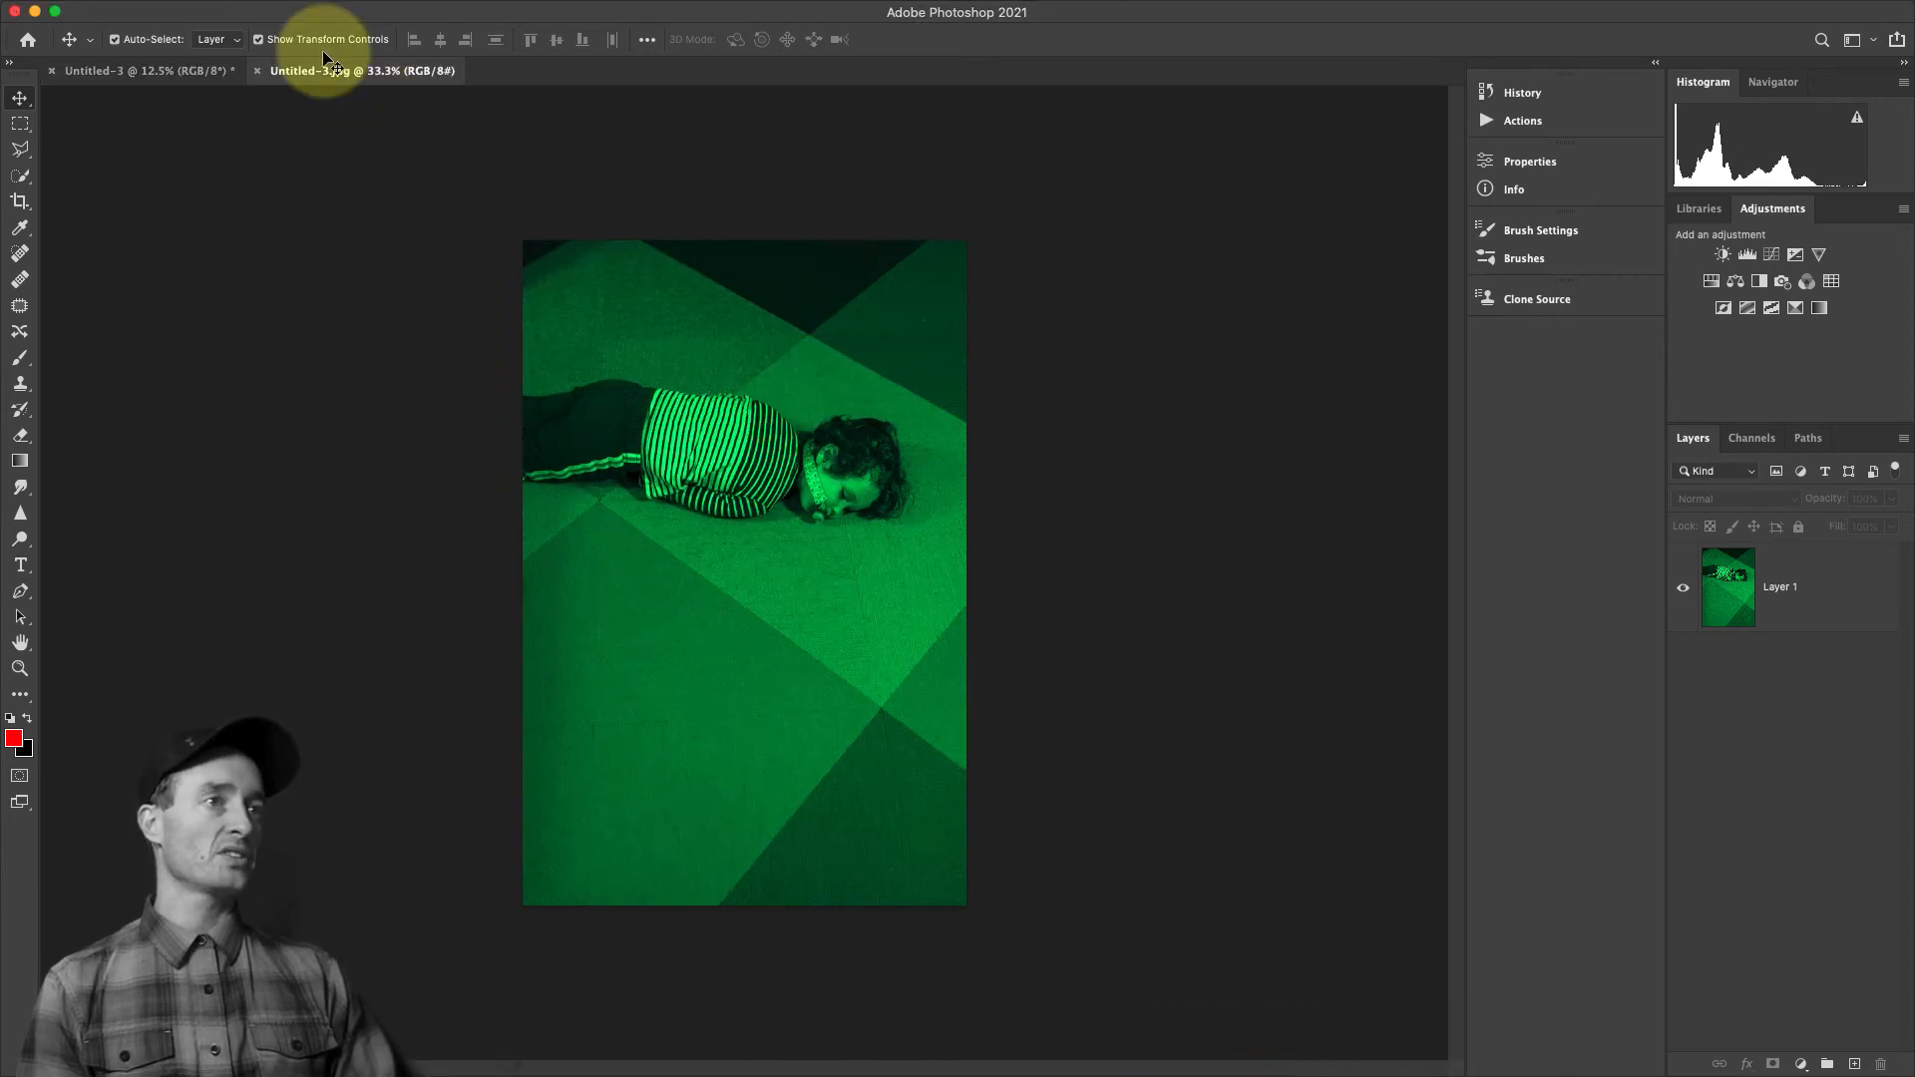
Check the pixel dimensions and file size of Untitled-3.jpg in Image Size without changing them
click(249, 11)
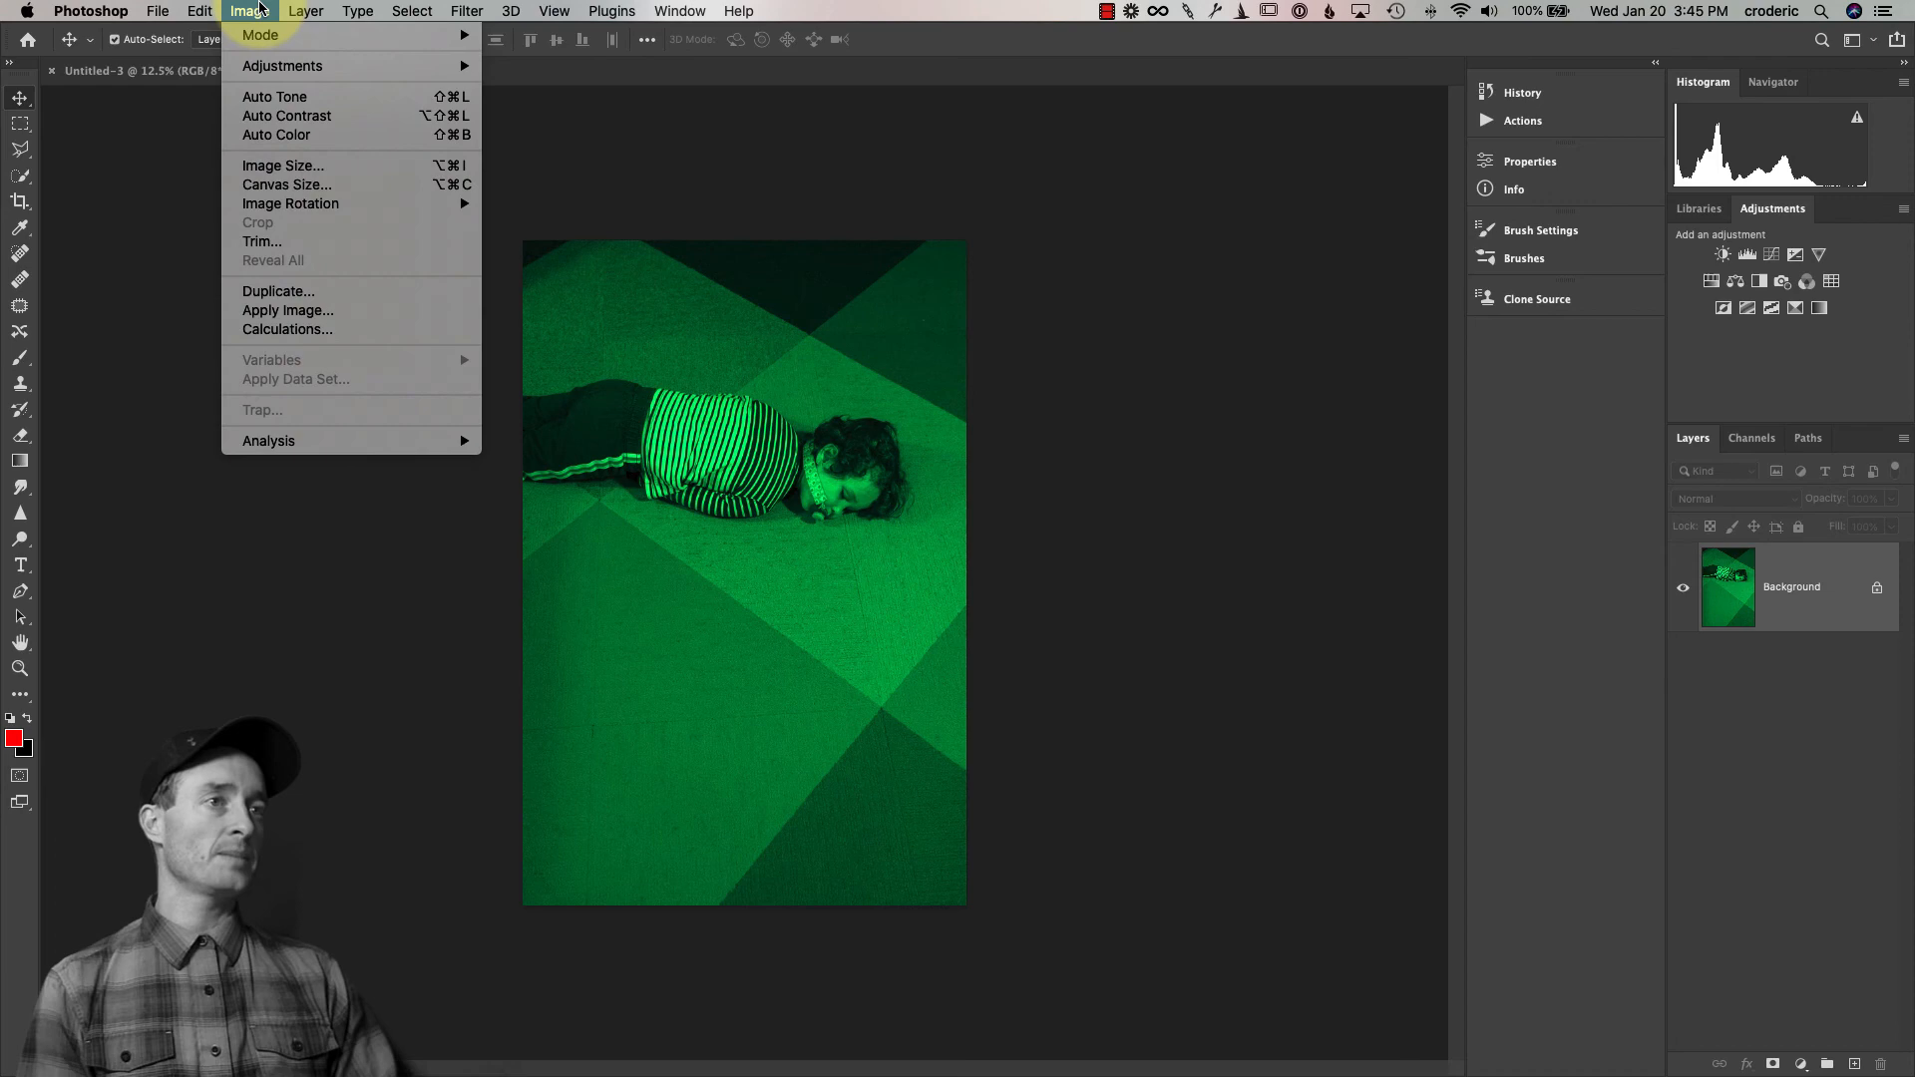
click(277, 166)
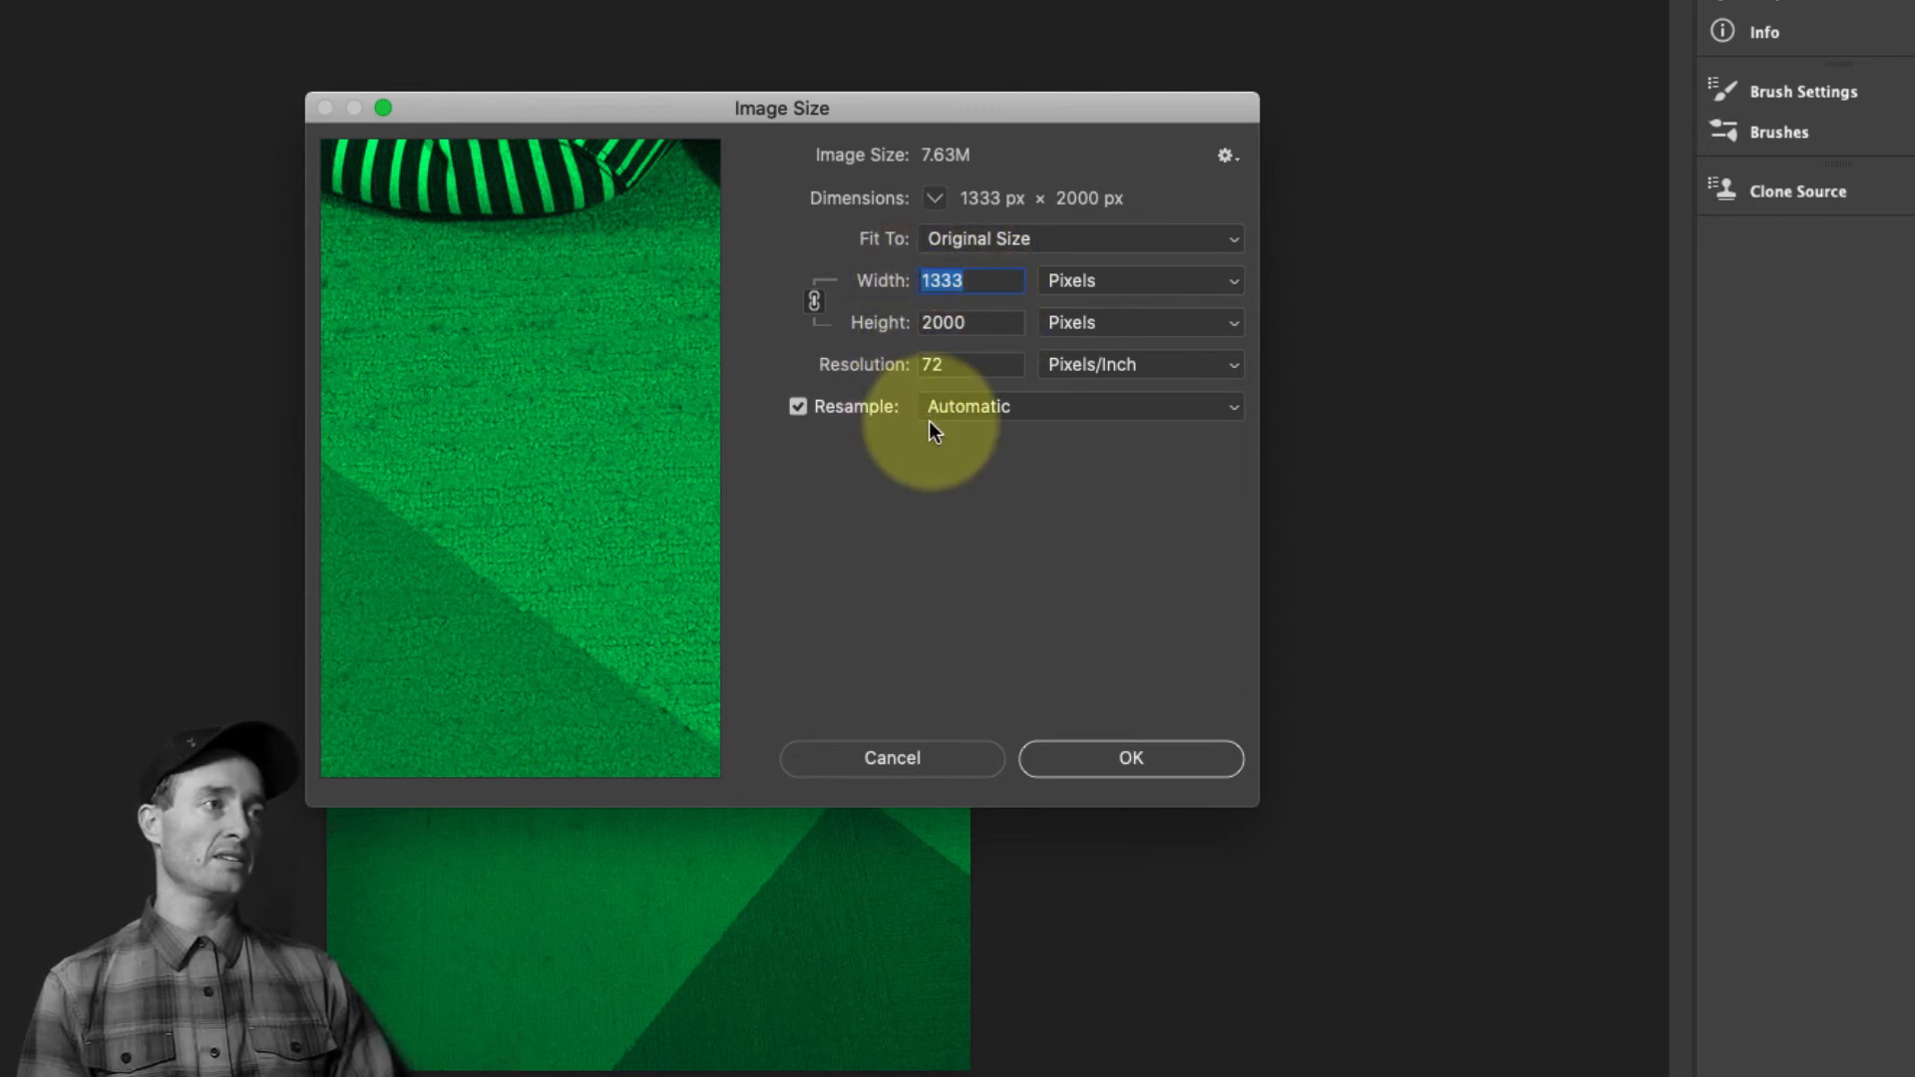
click(940, 755)
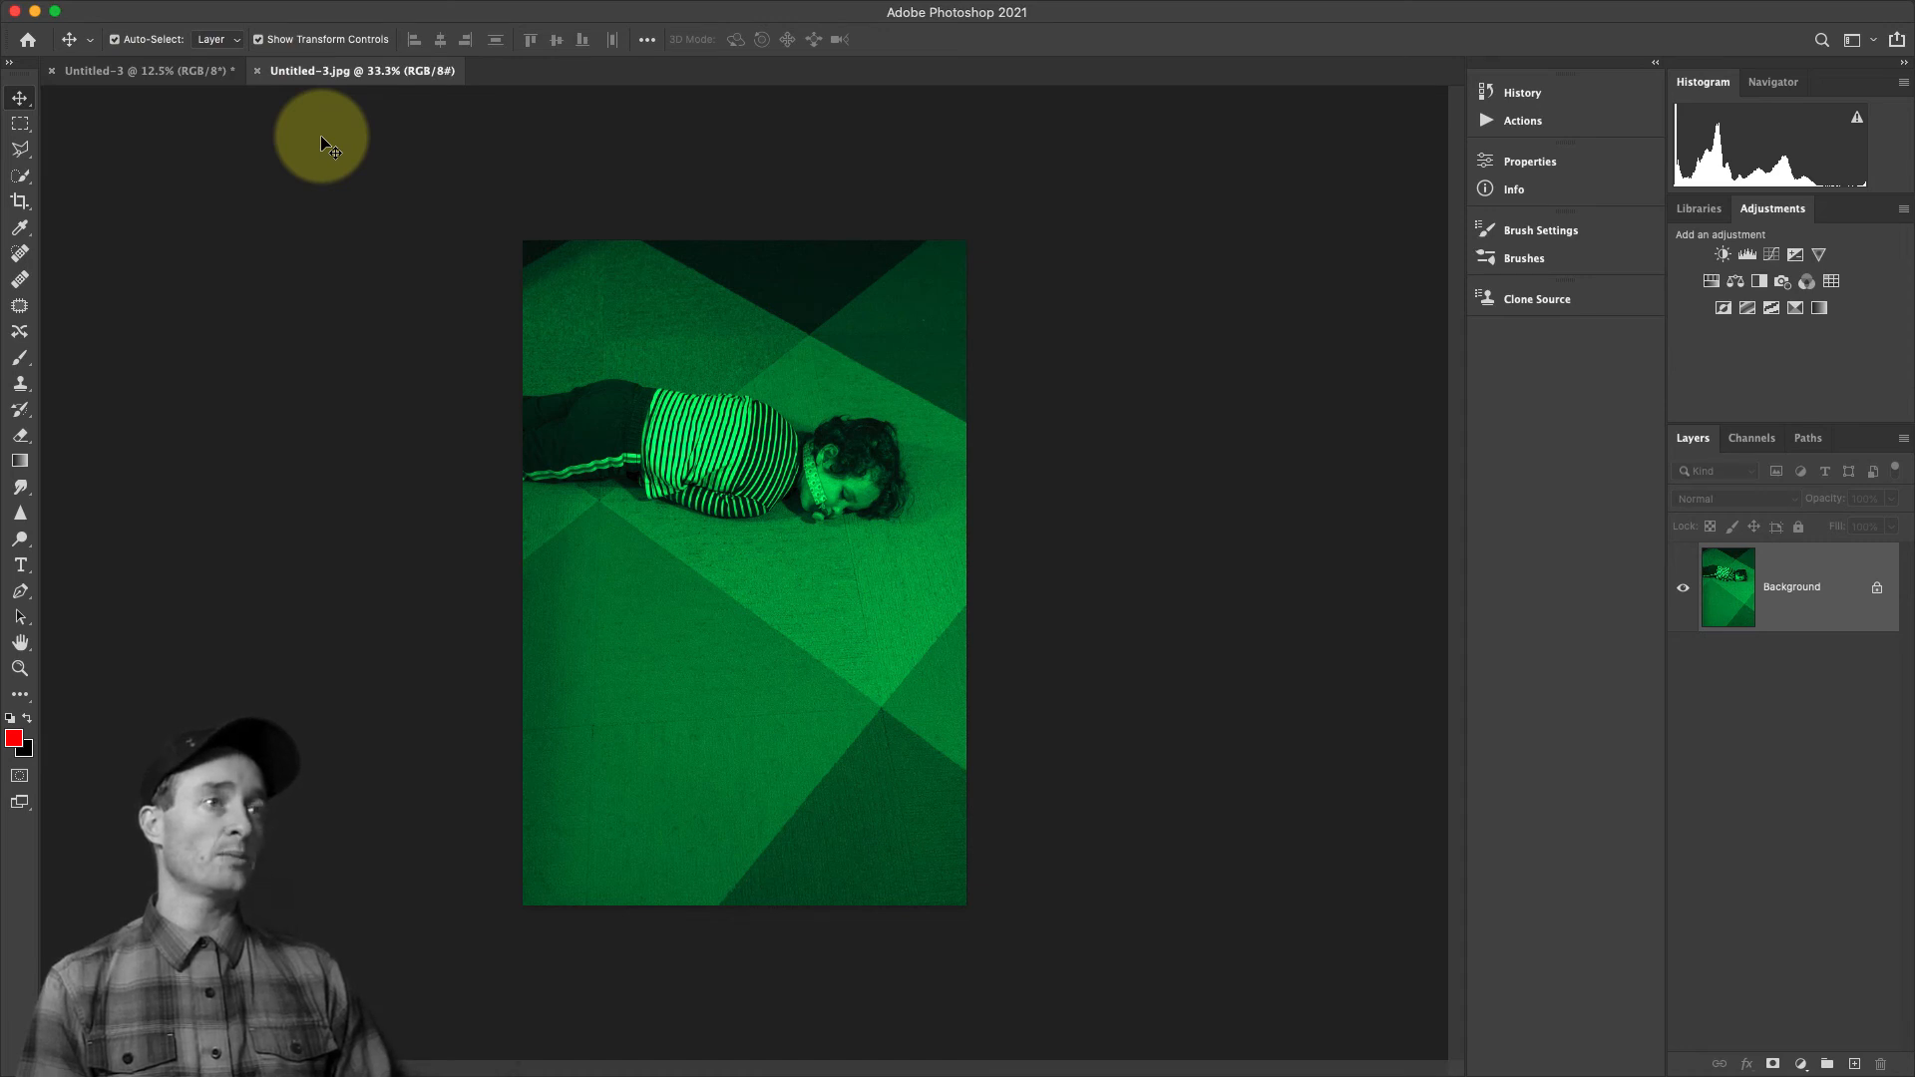
mouse_move(454, 8)
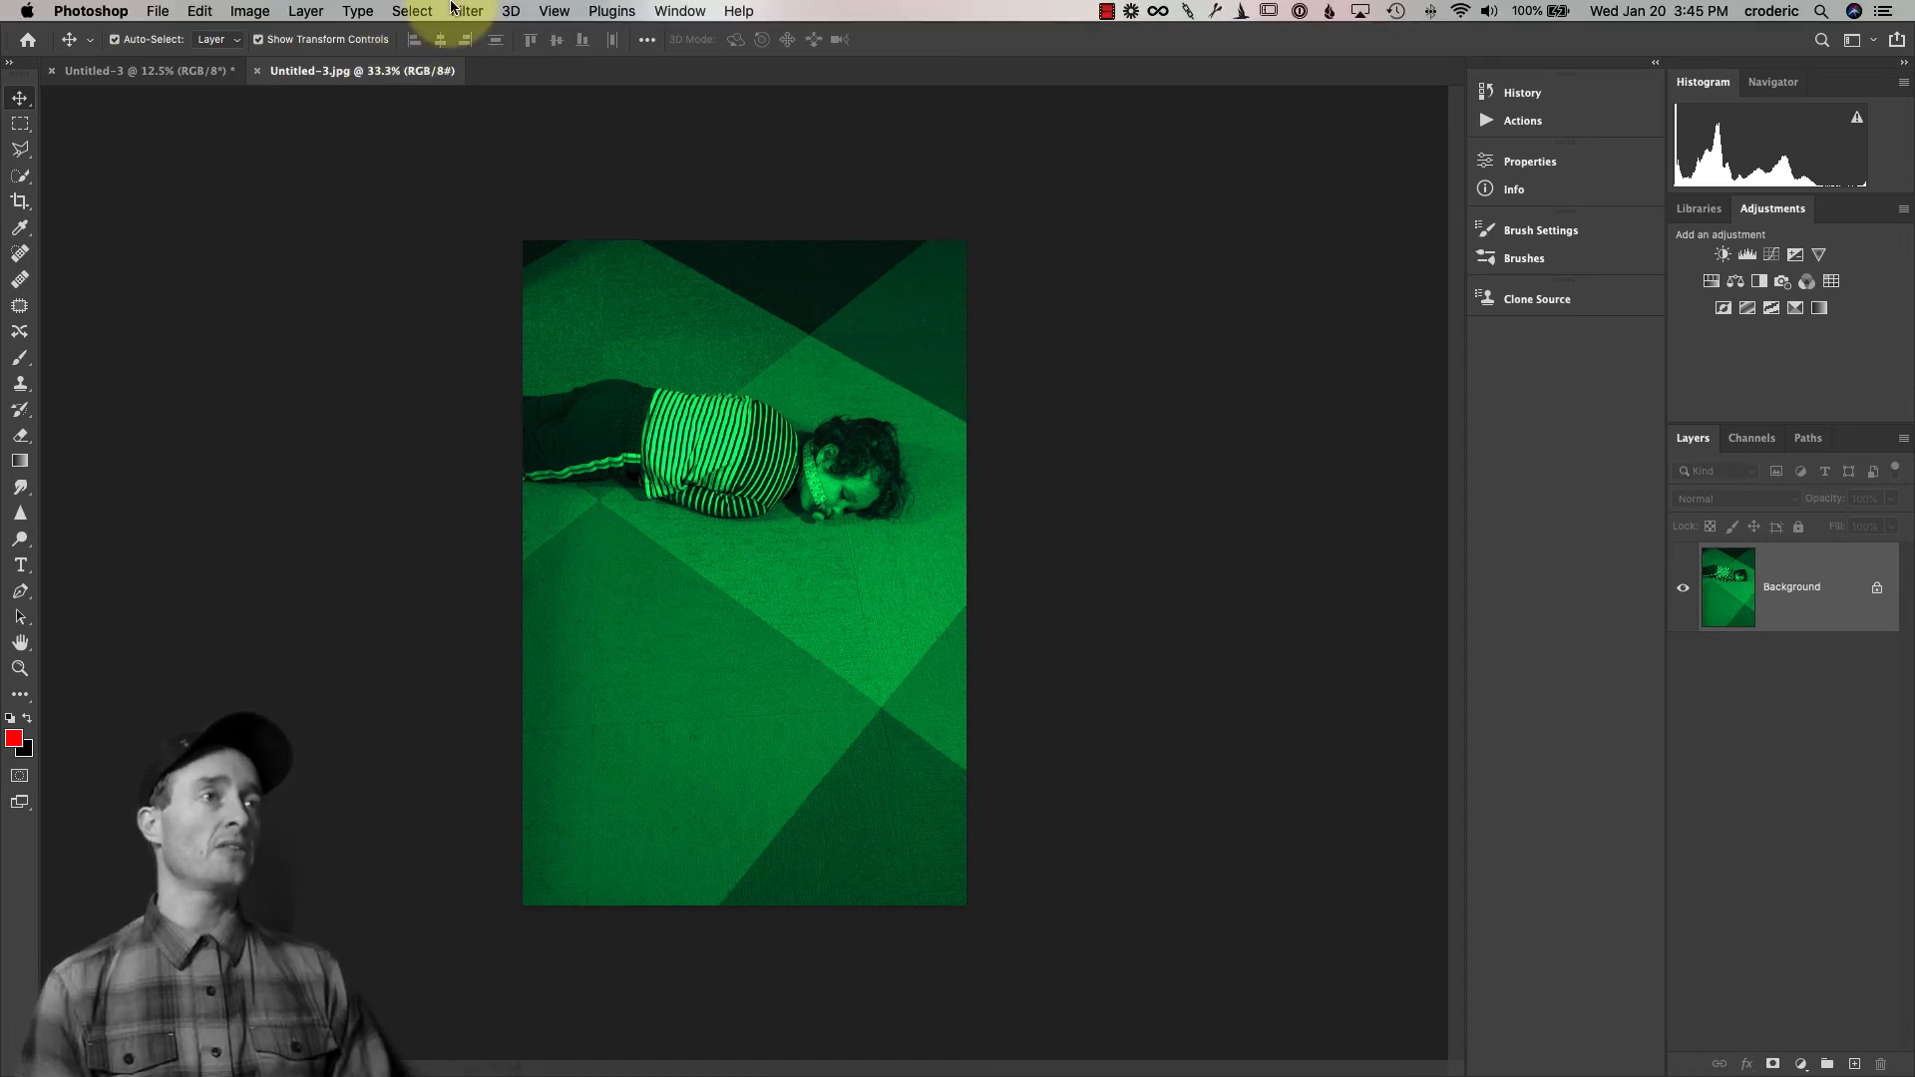
click(250, 11)
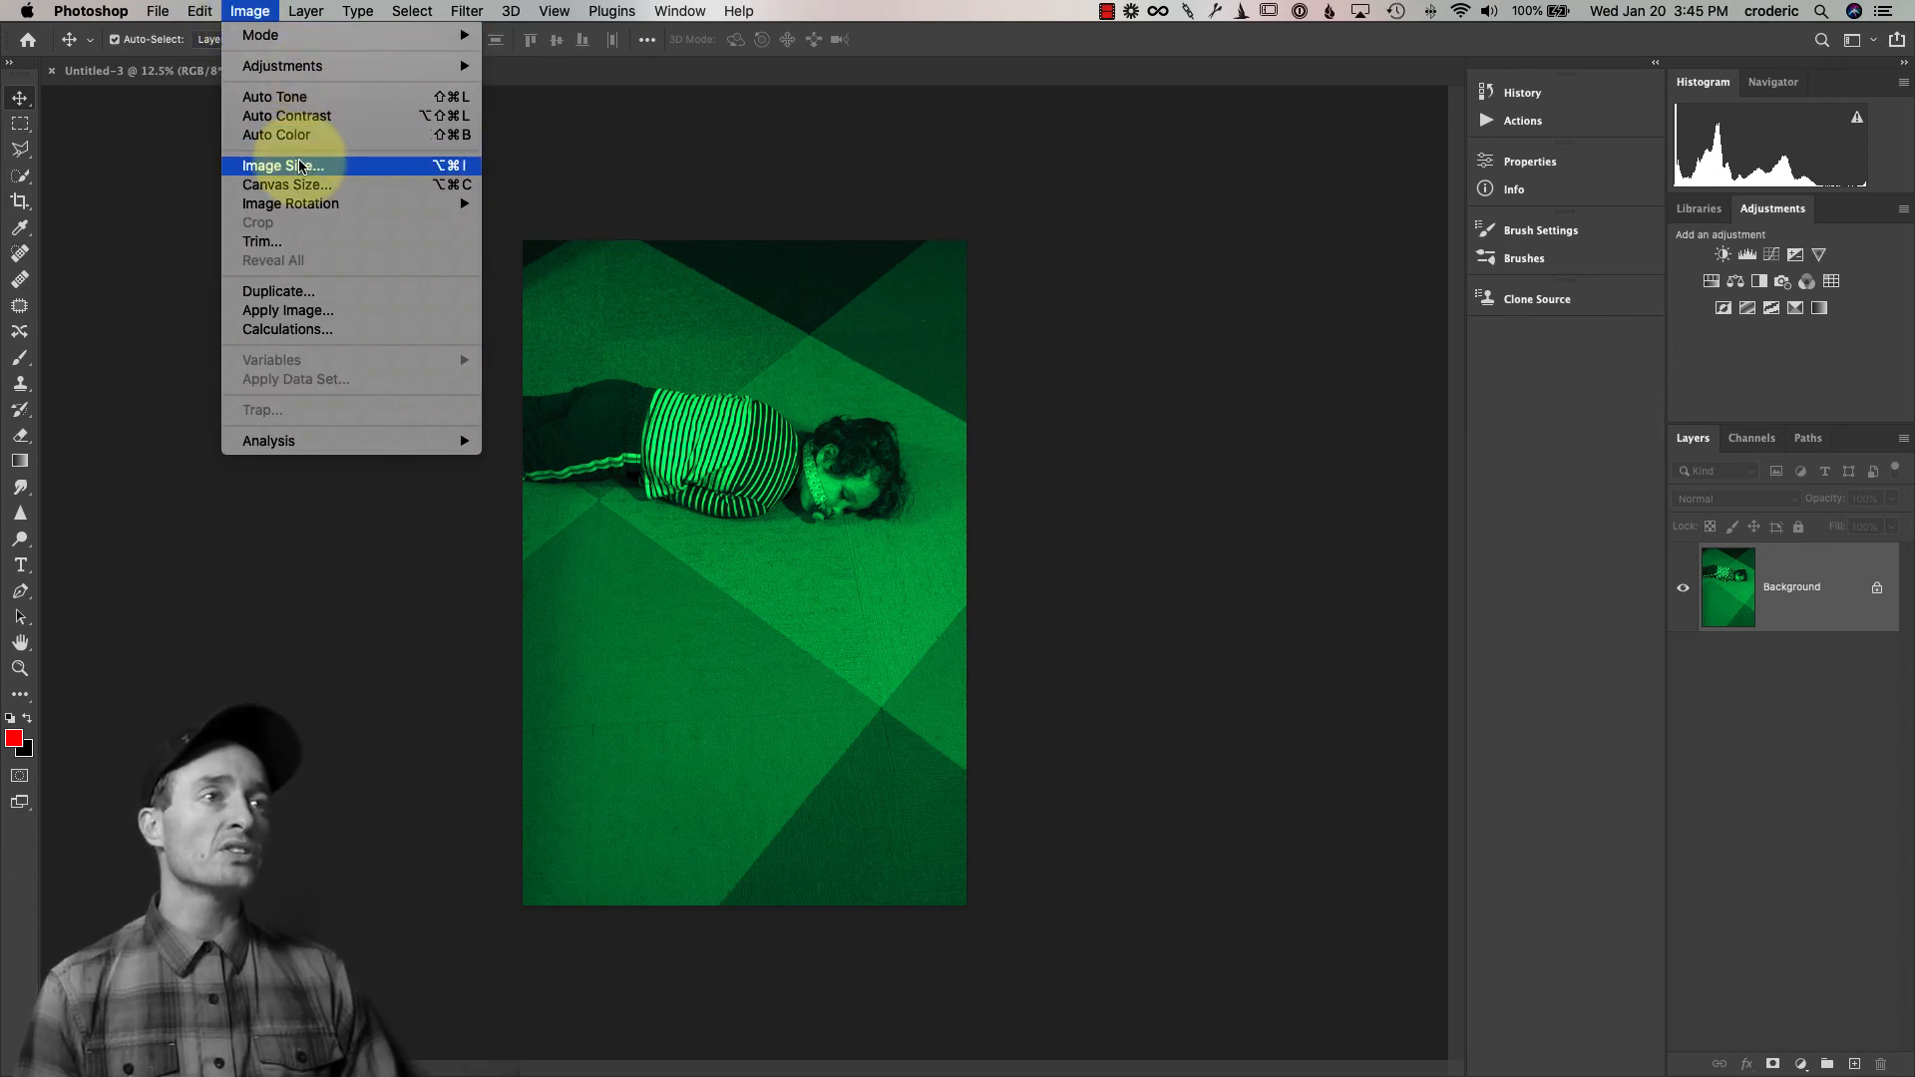
click(300, 166)
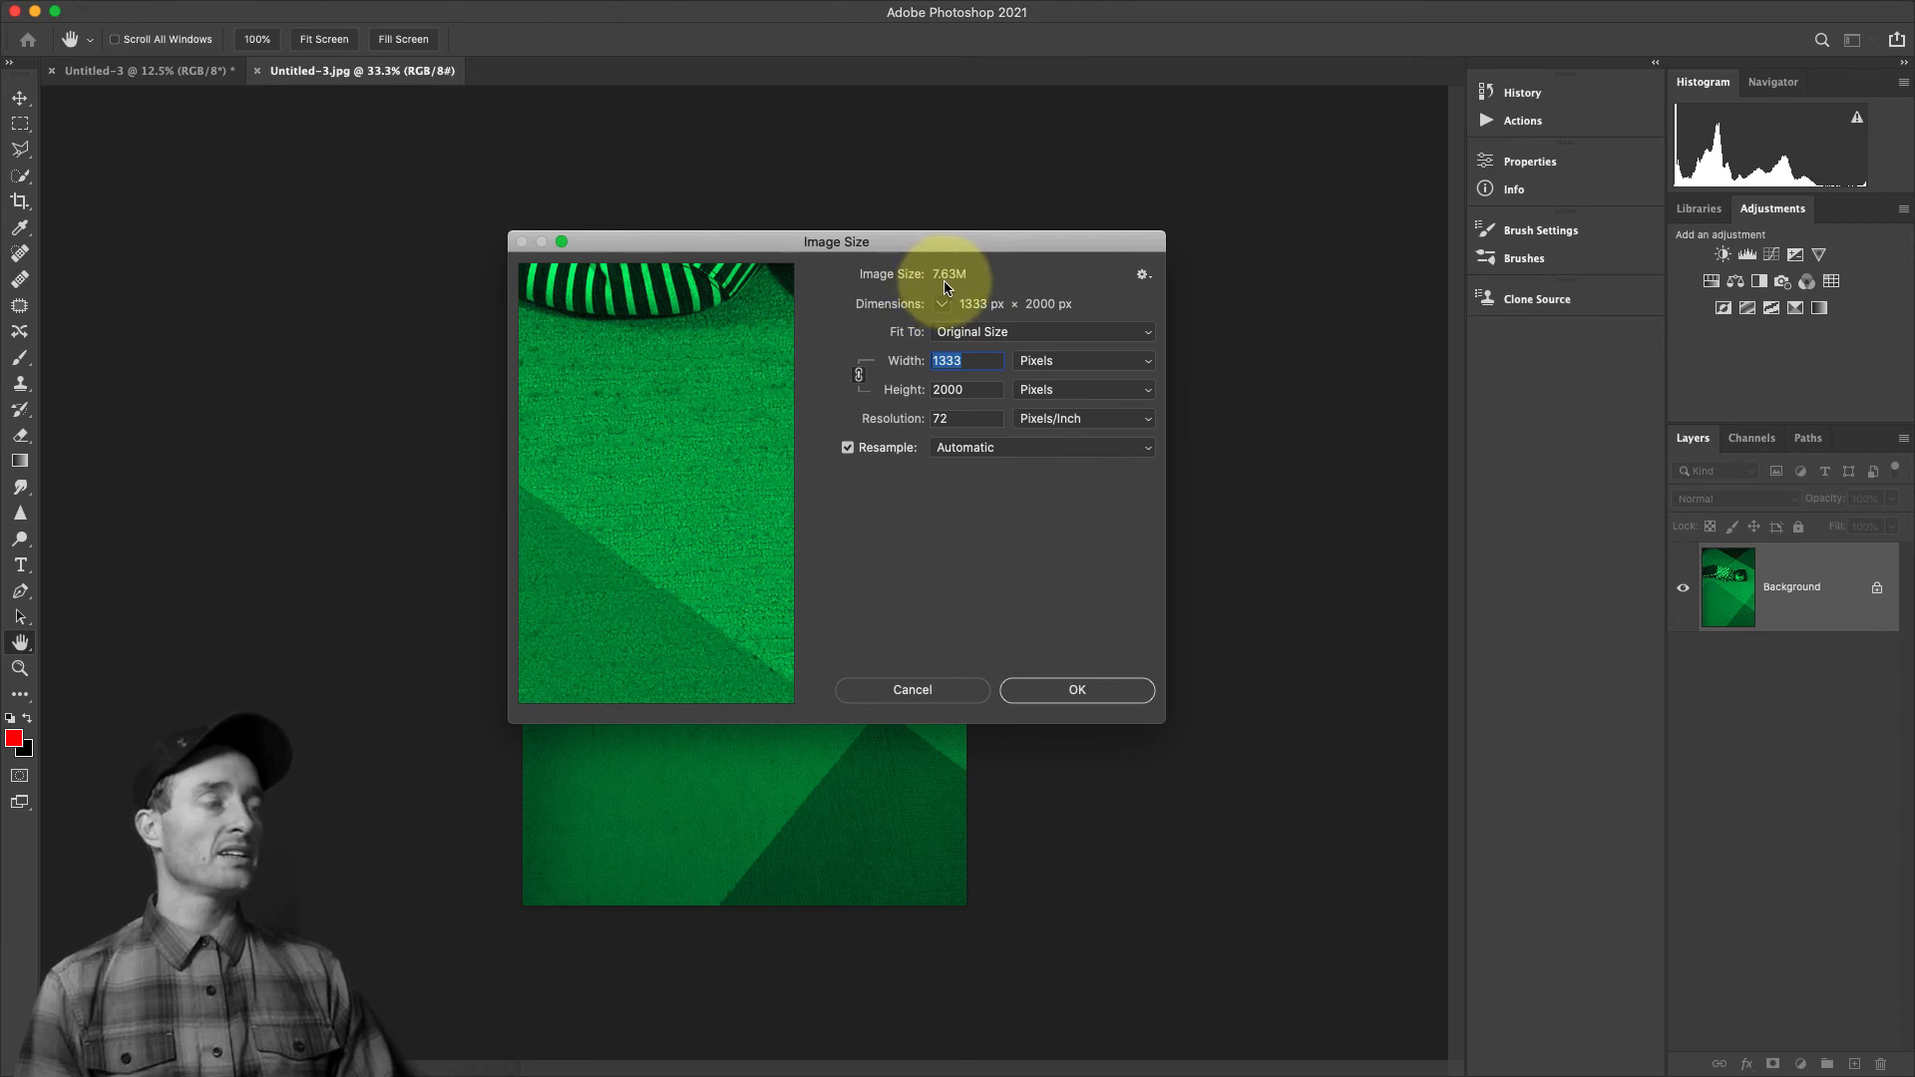
click(919, 693)
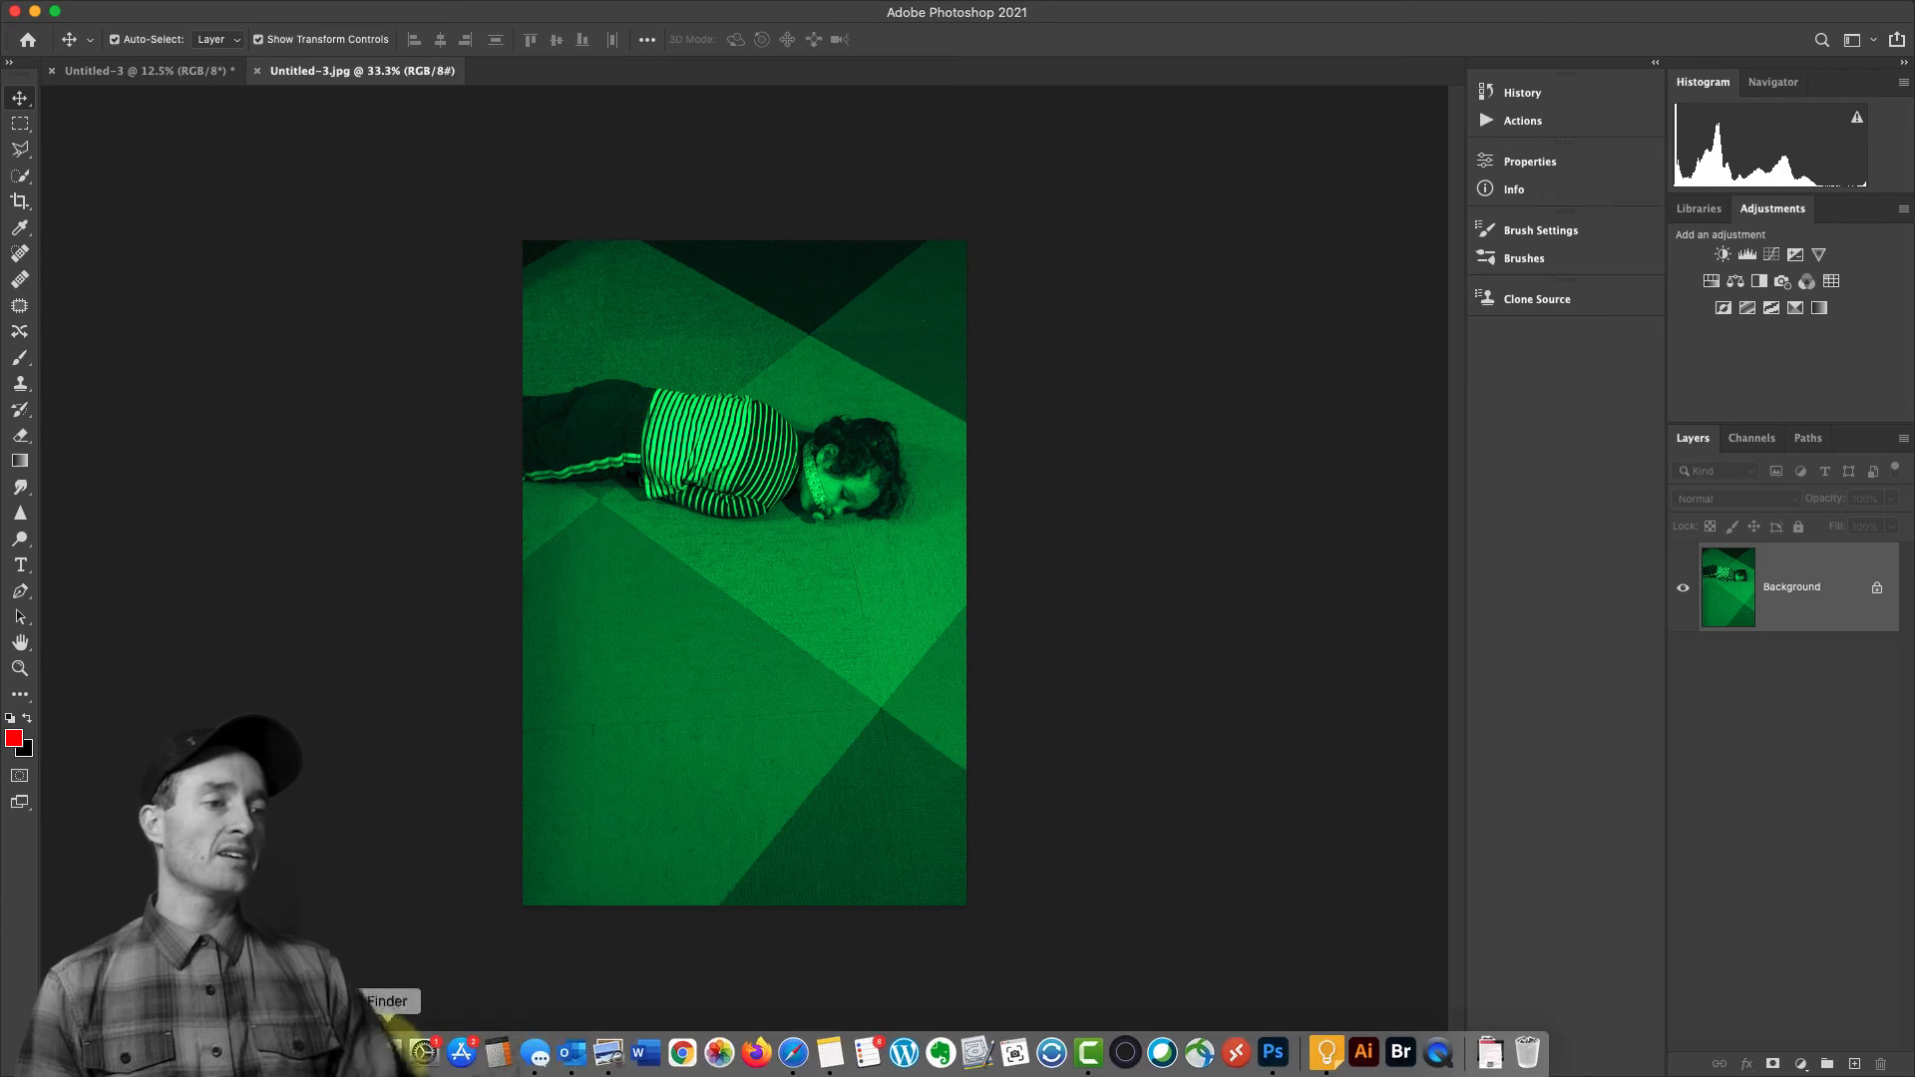
Switch to Finder and preview Untitled-3.jpg with Quick Look, closing the preview when done
click(391, 1047)
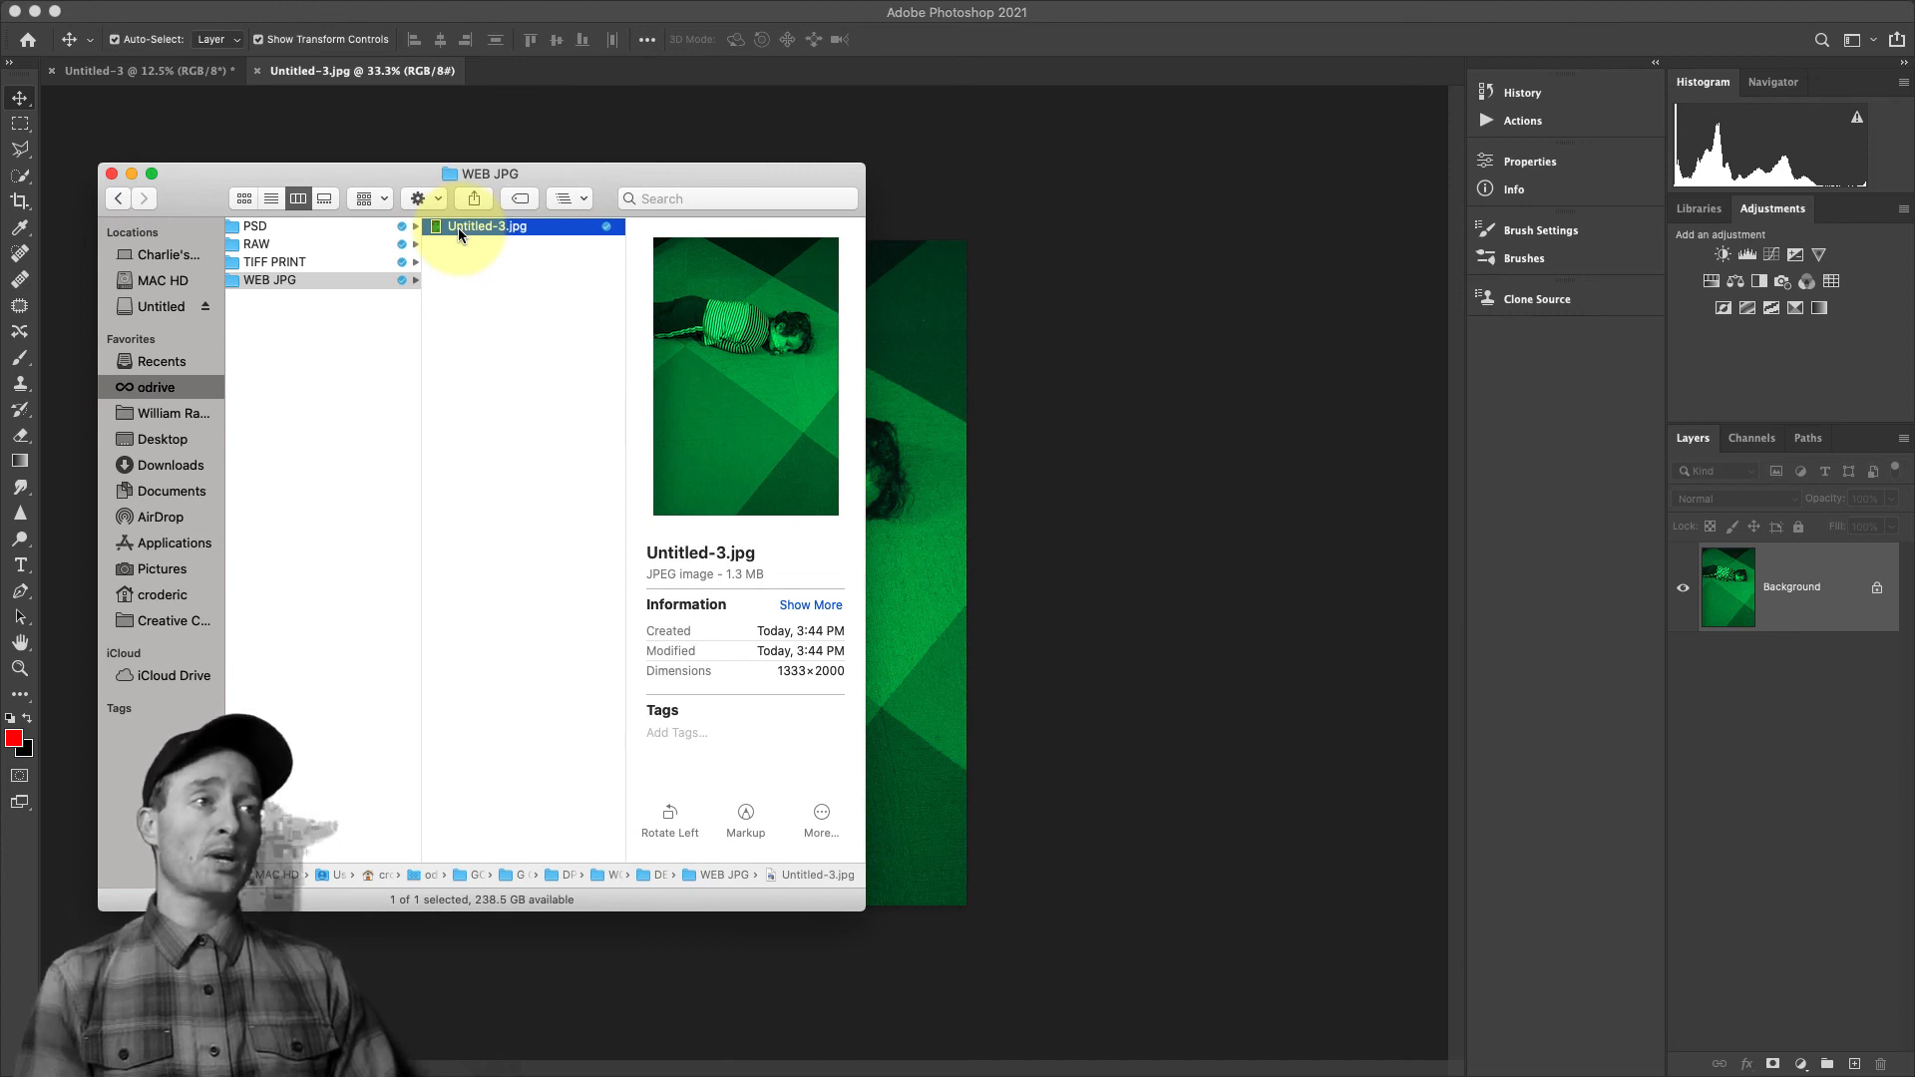
key(space)
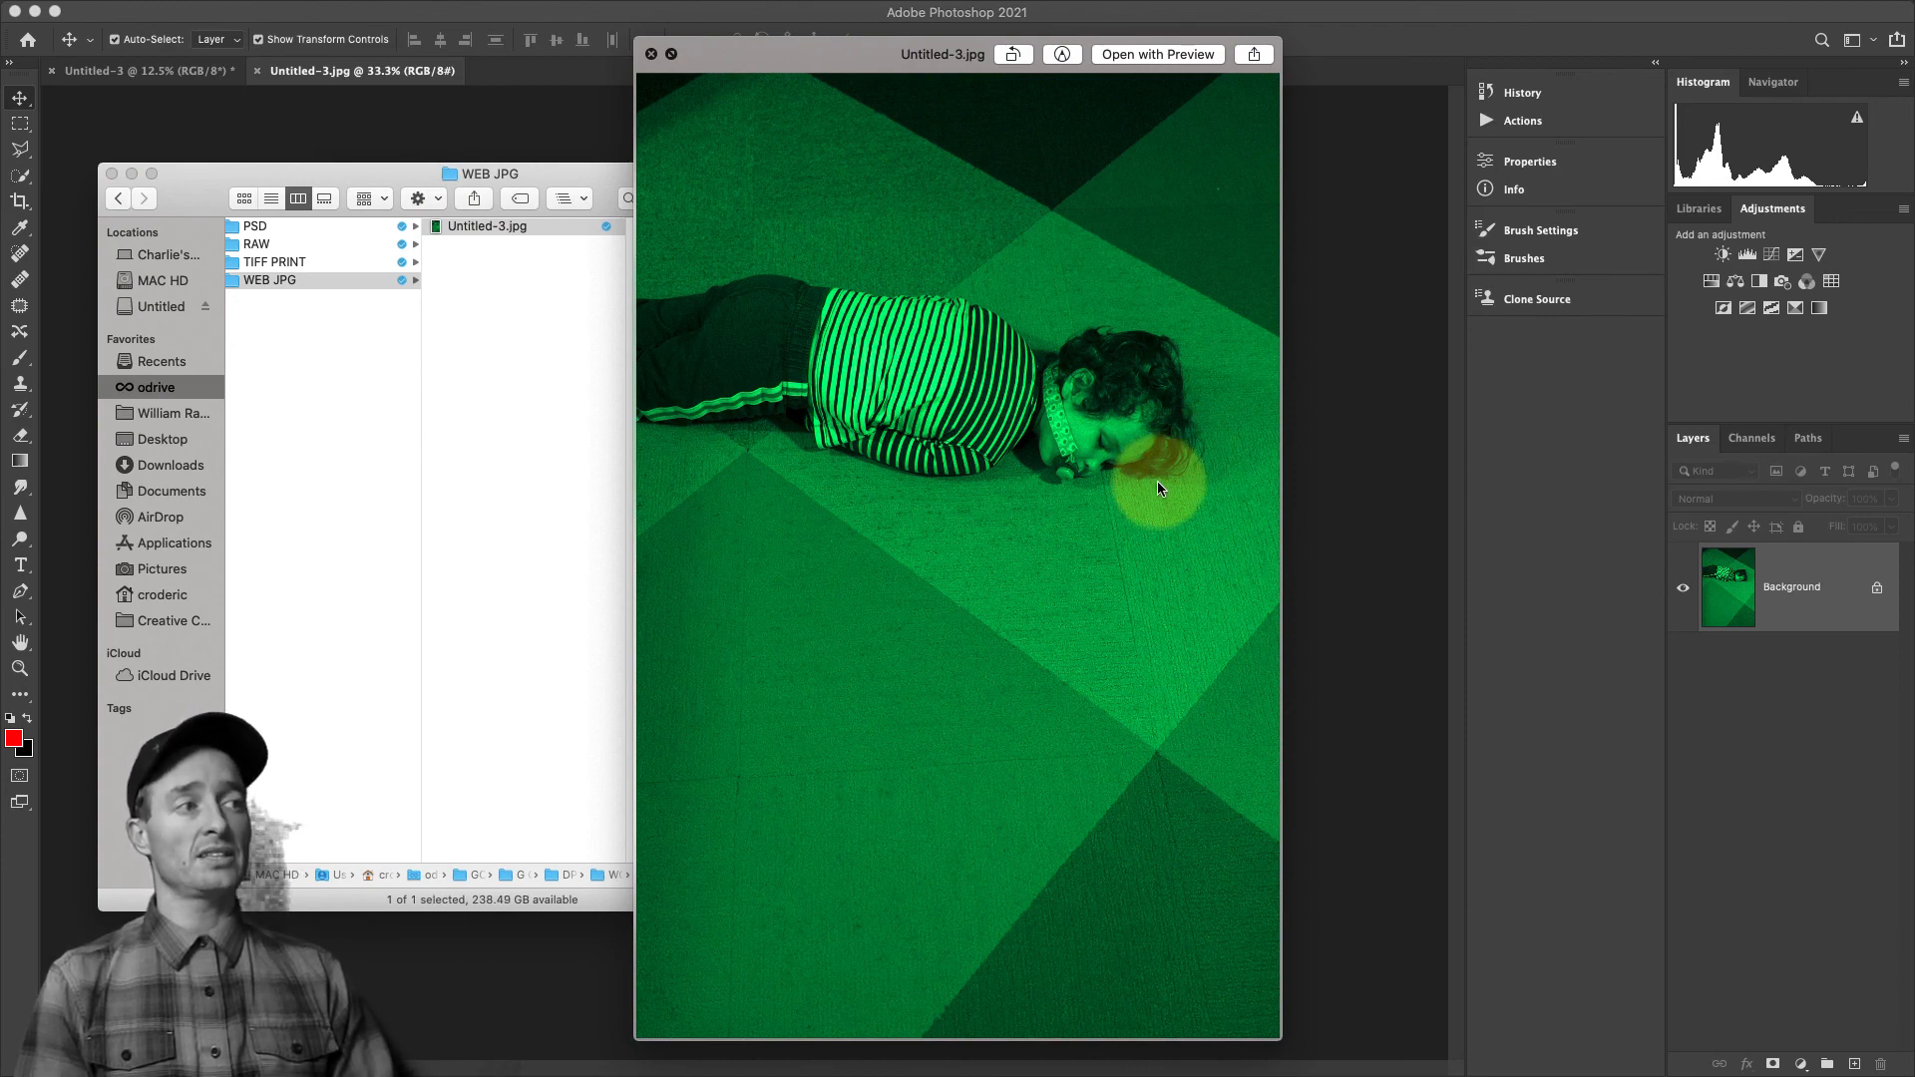
key(space)
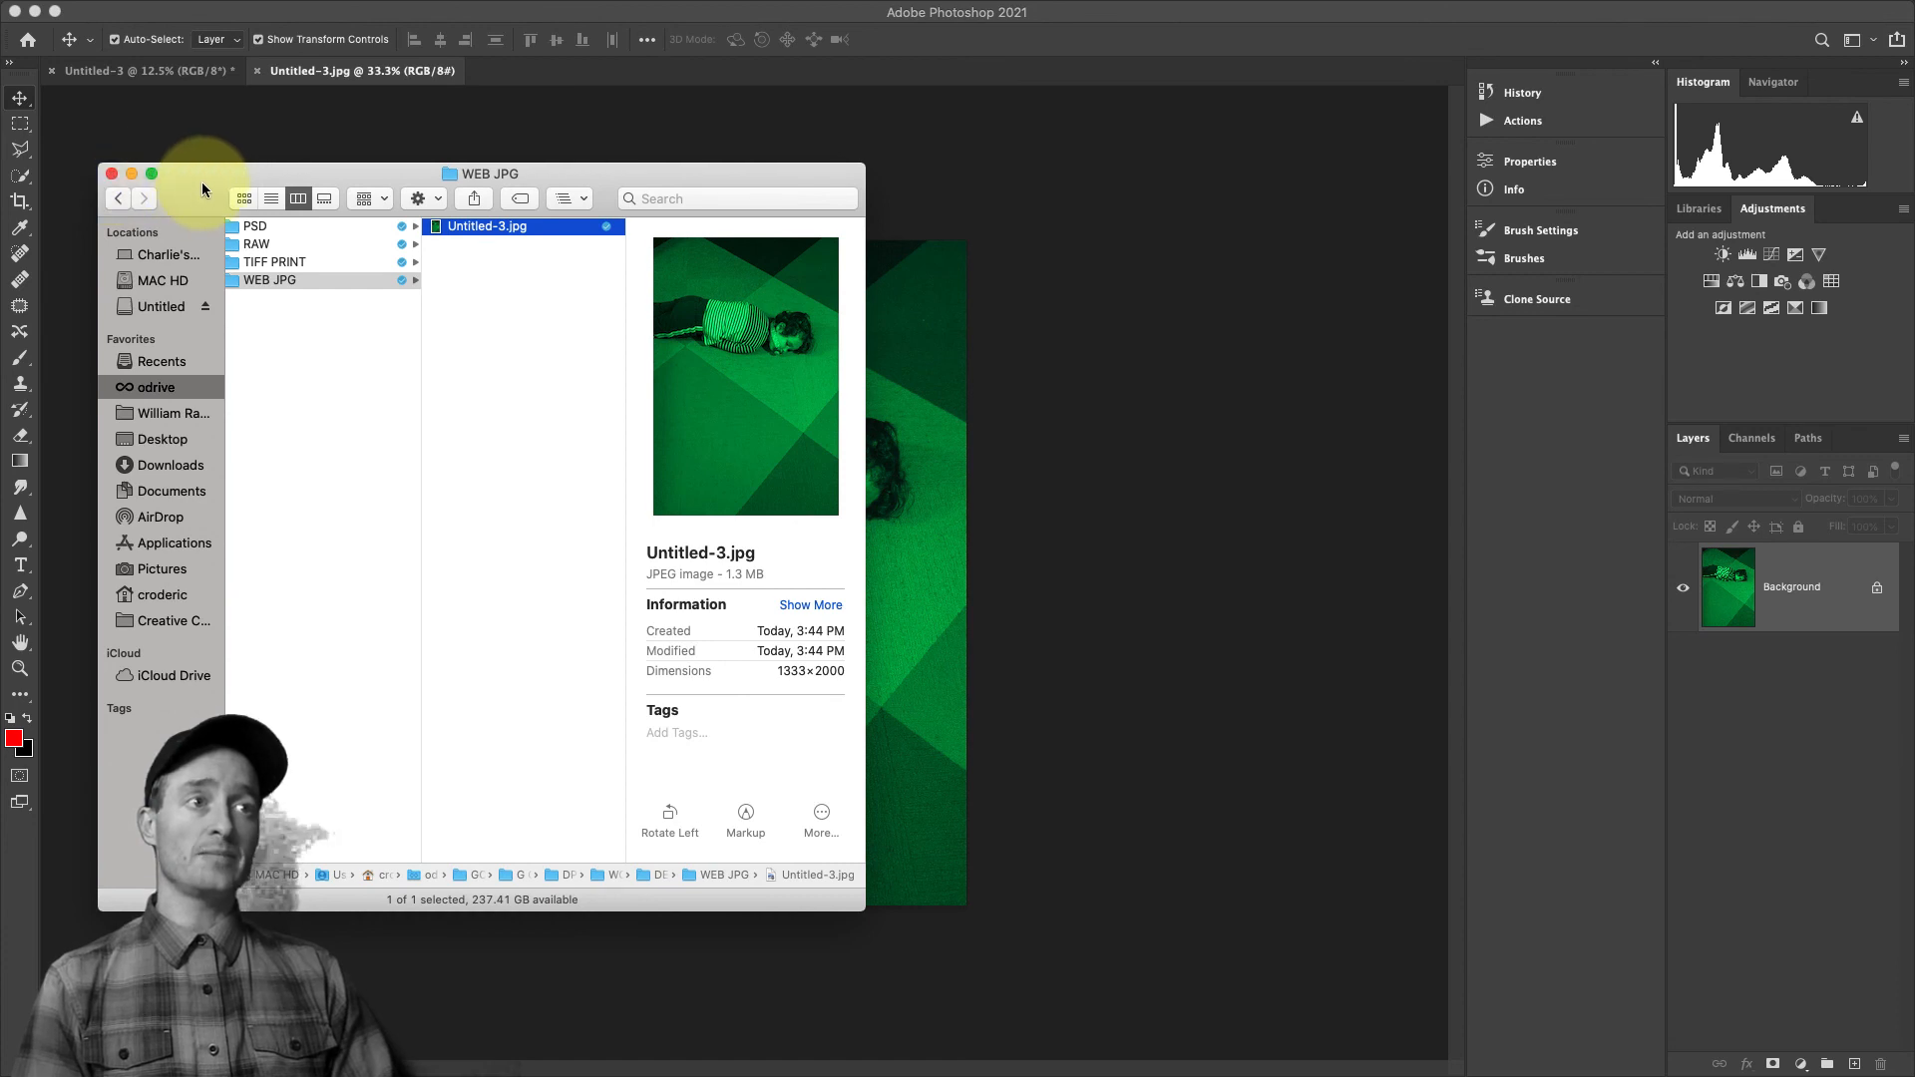
Open DSC01742.psd from the PSD folder and close Untitled-3.jpg and the Untitled-3 document without saving
click(281, 225)
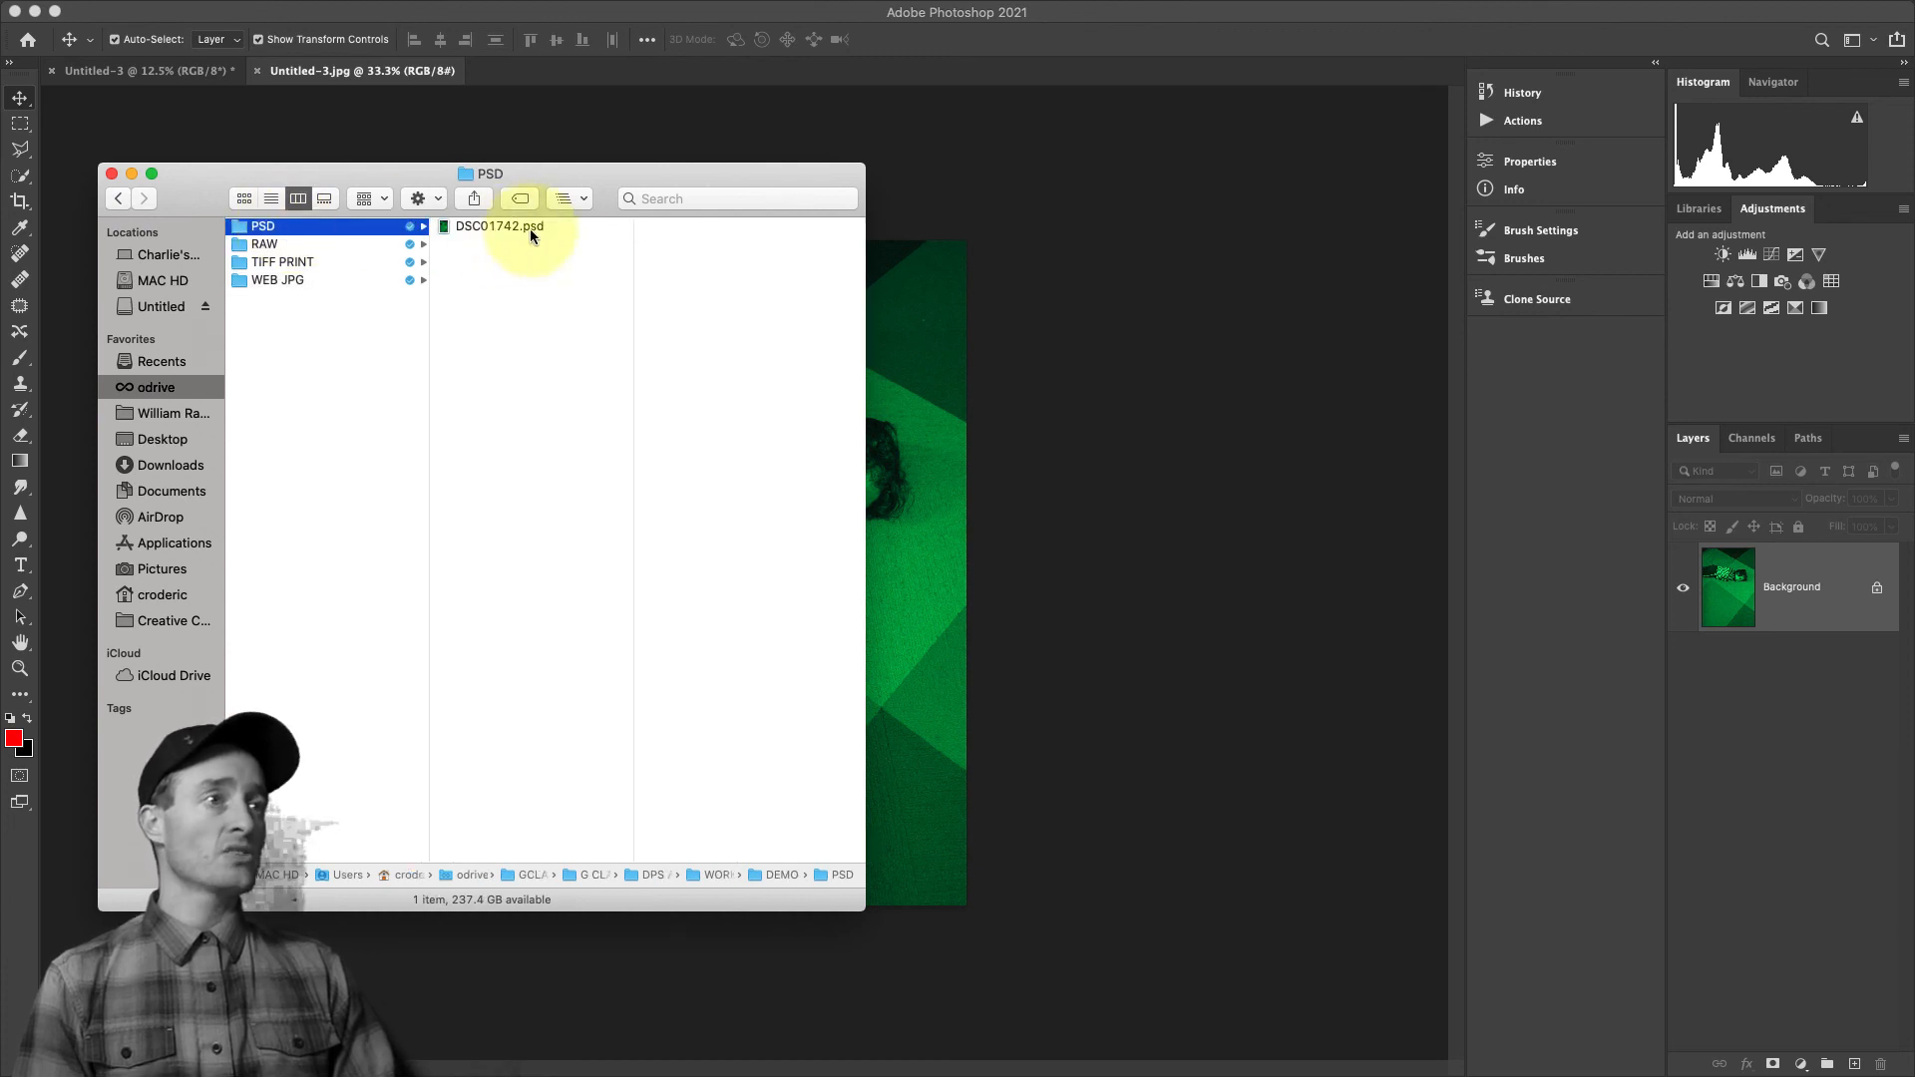
double_click(444, 228)
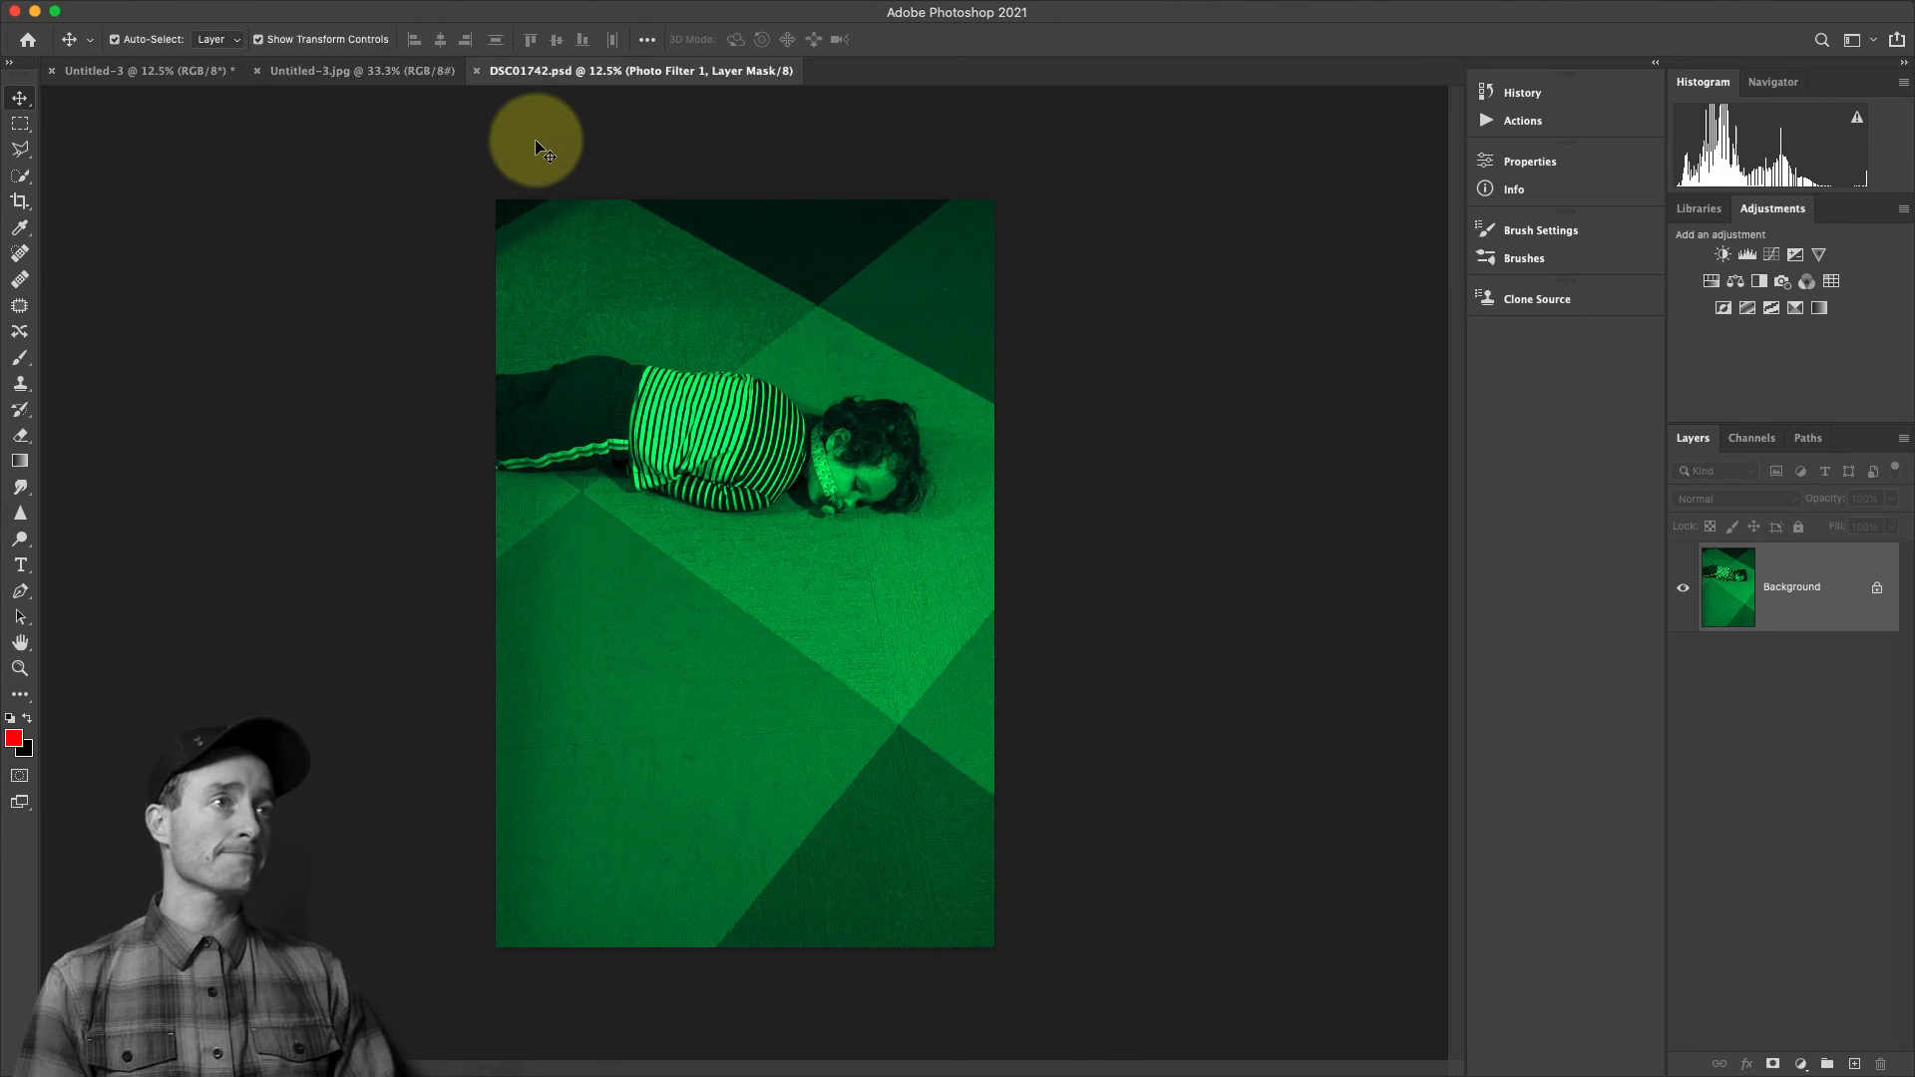
click(258, 73)
click(150, 71)
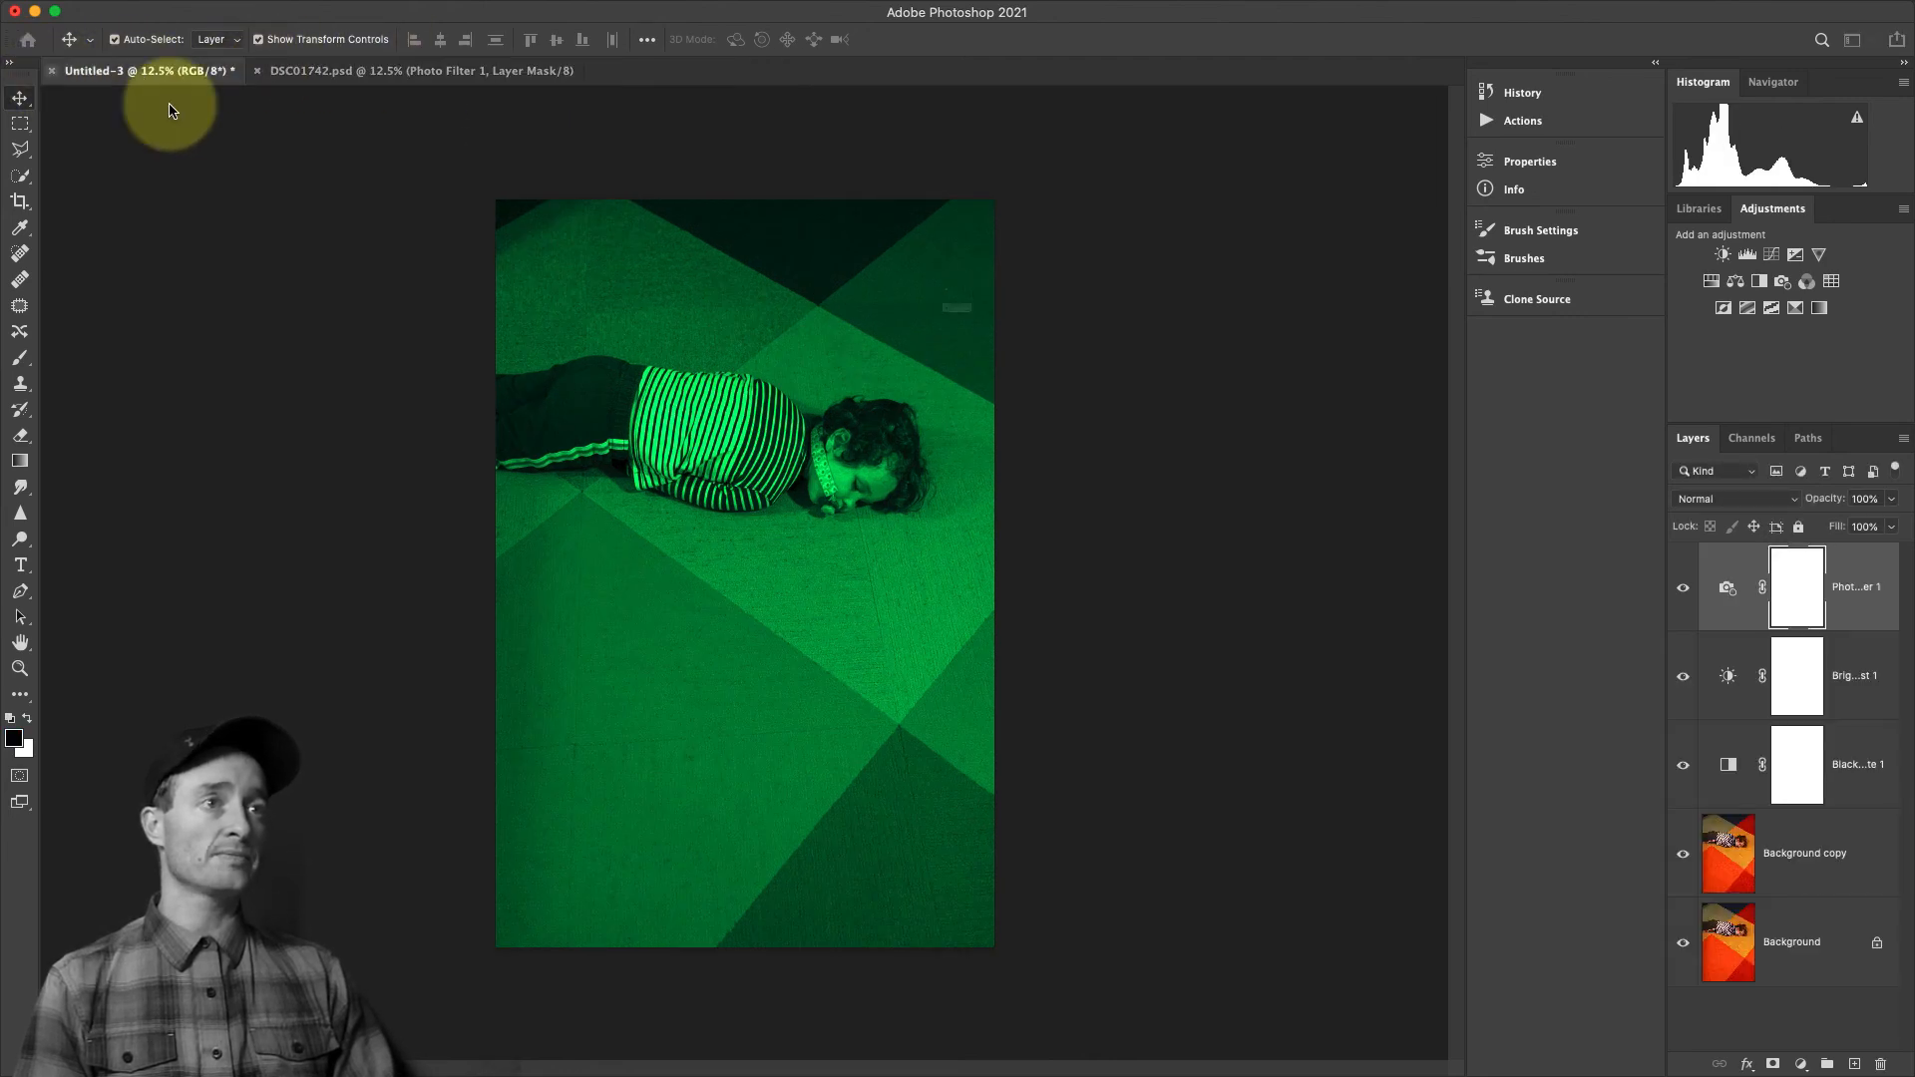
key(super+w)
click(882, 351)
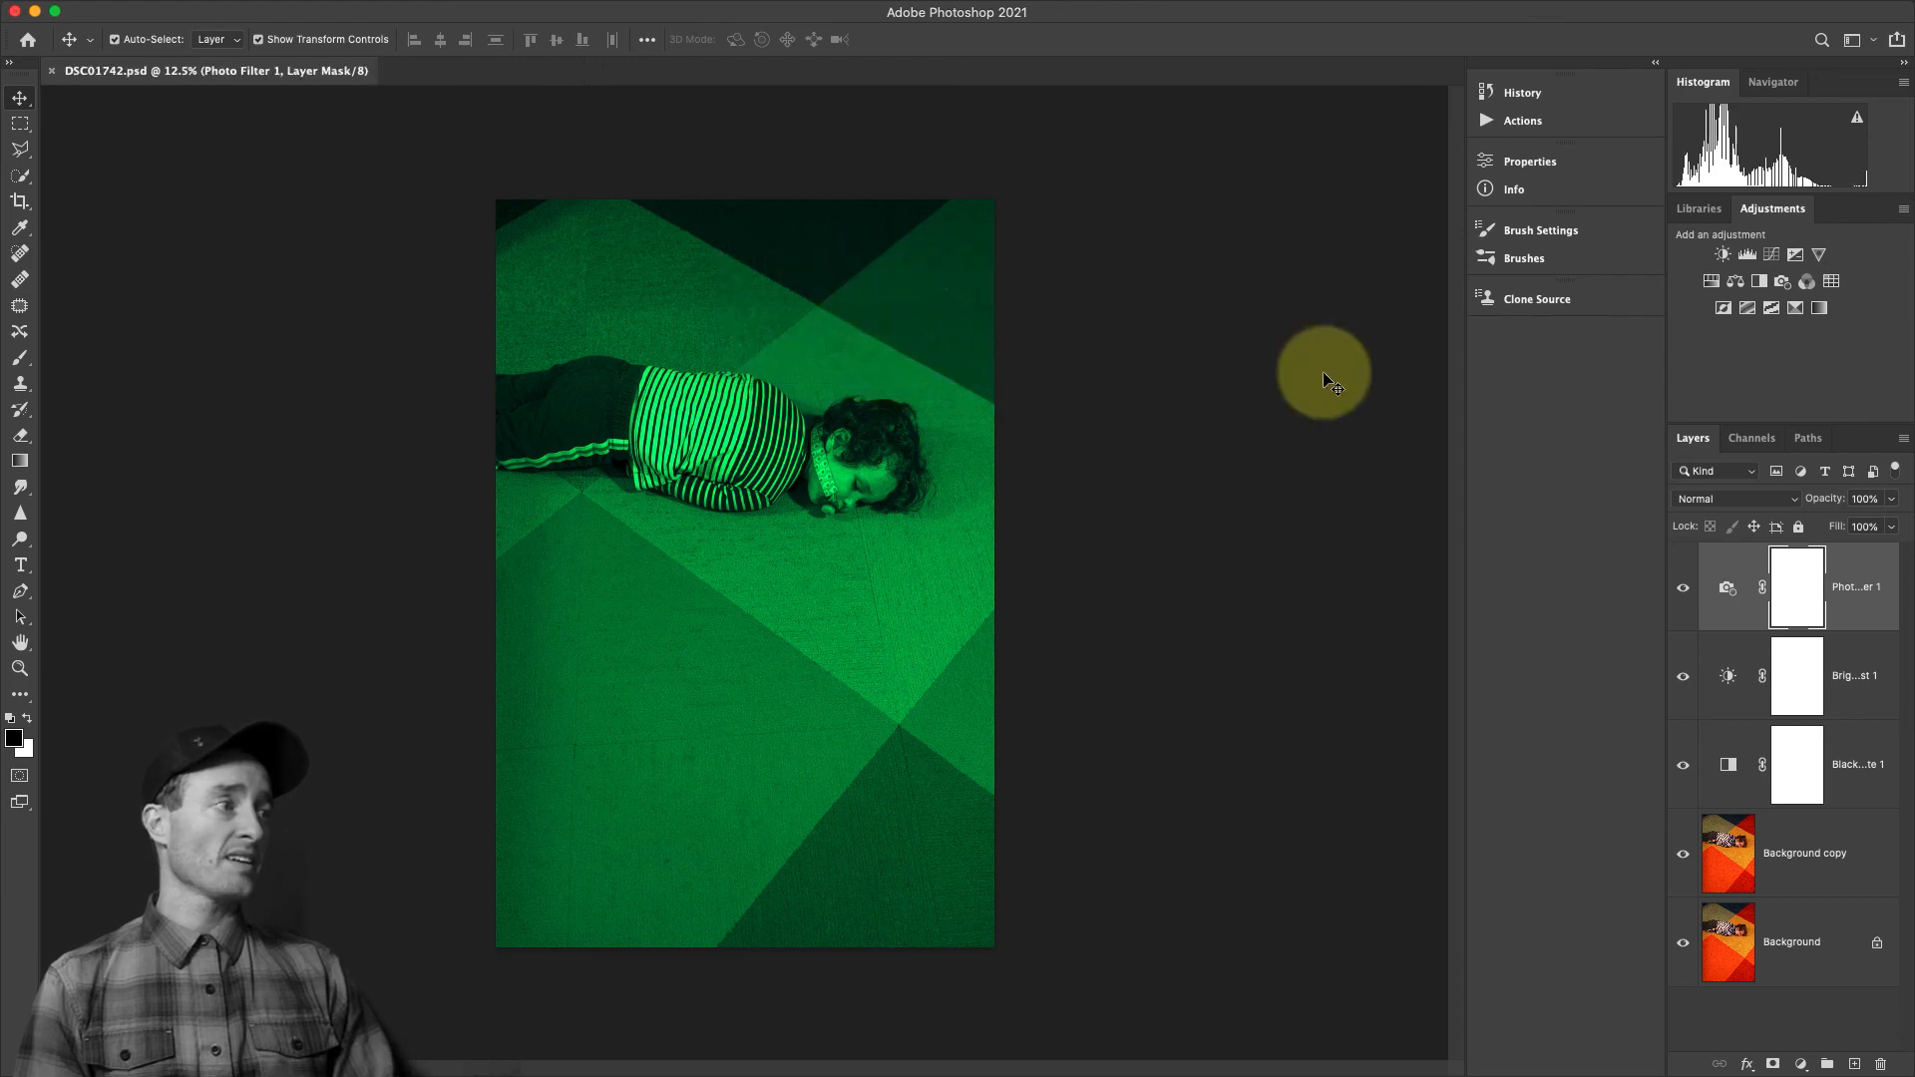
Add a new layer on top of DSC01742.psd and fill it using Apply Image with the Merged layer, Multiply blending and 100% opacity
click(1854, 1064)
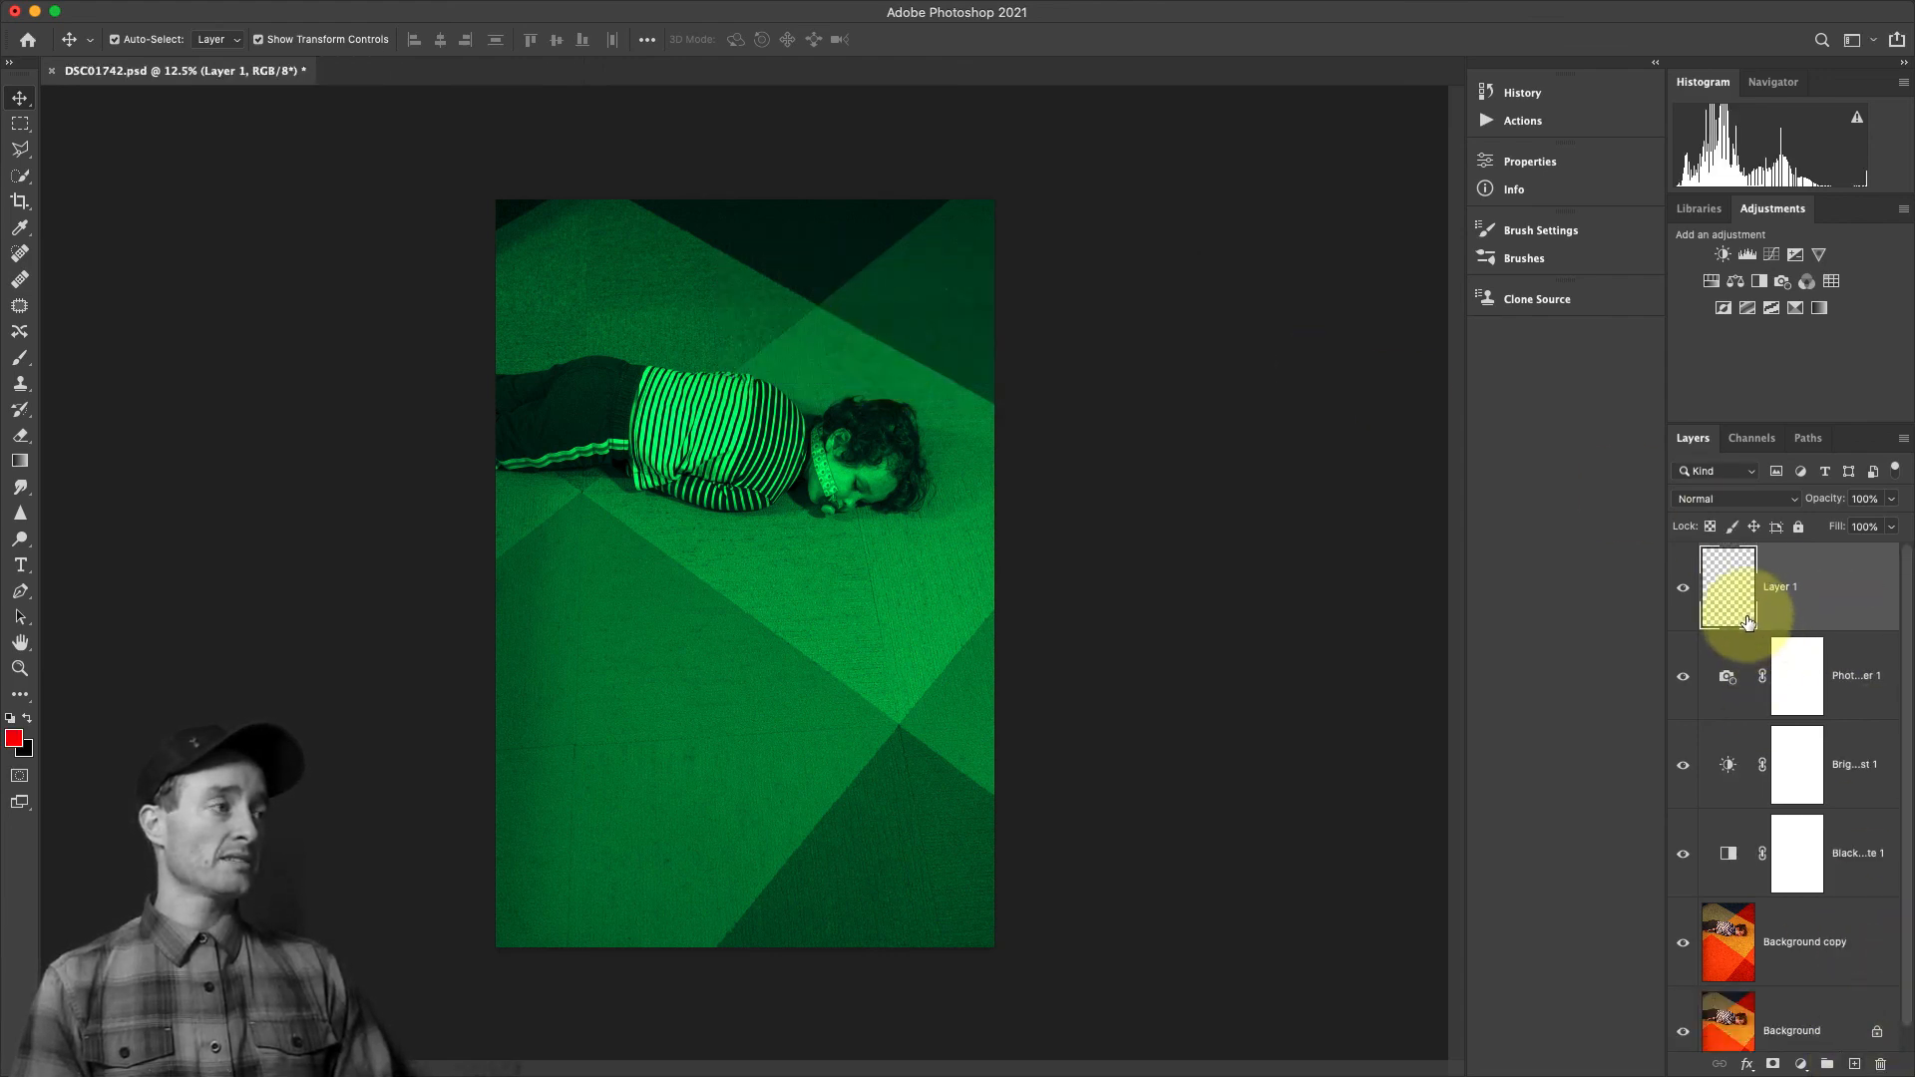
mouse_move(399, 10)
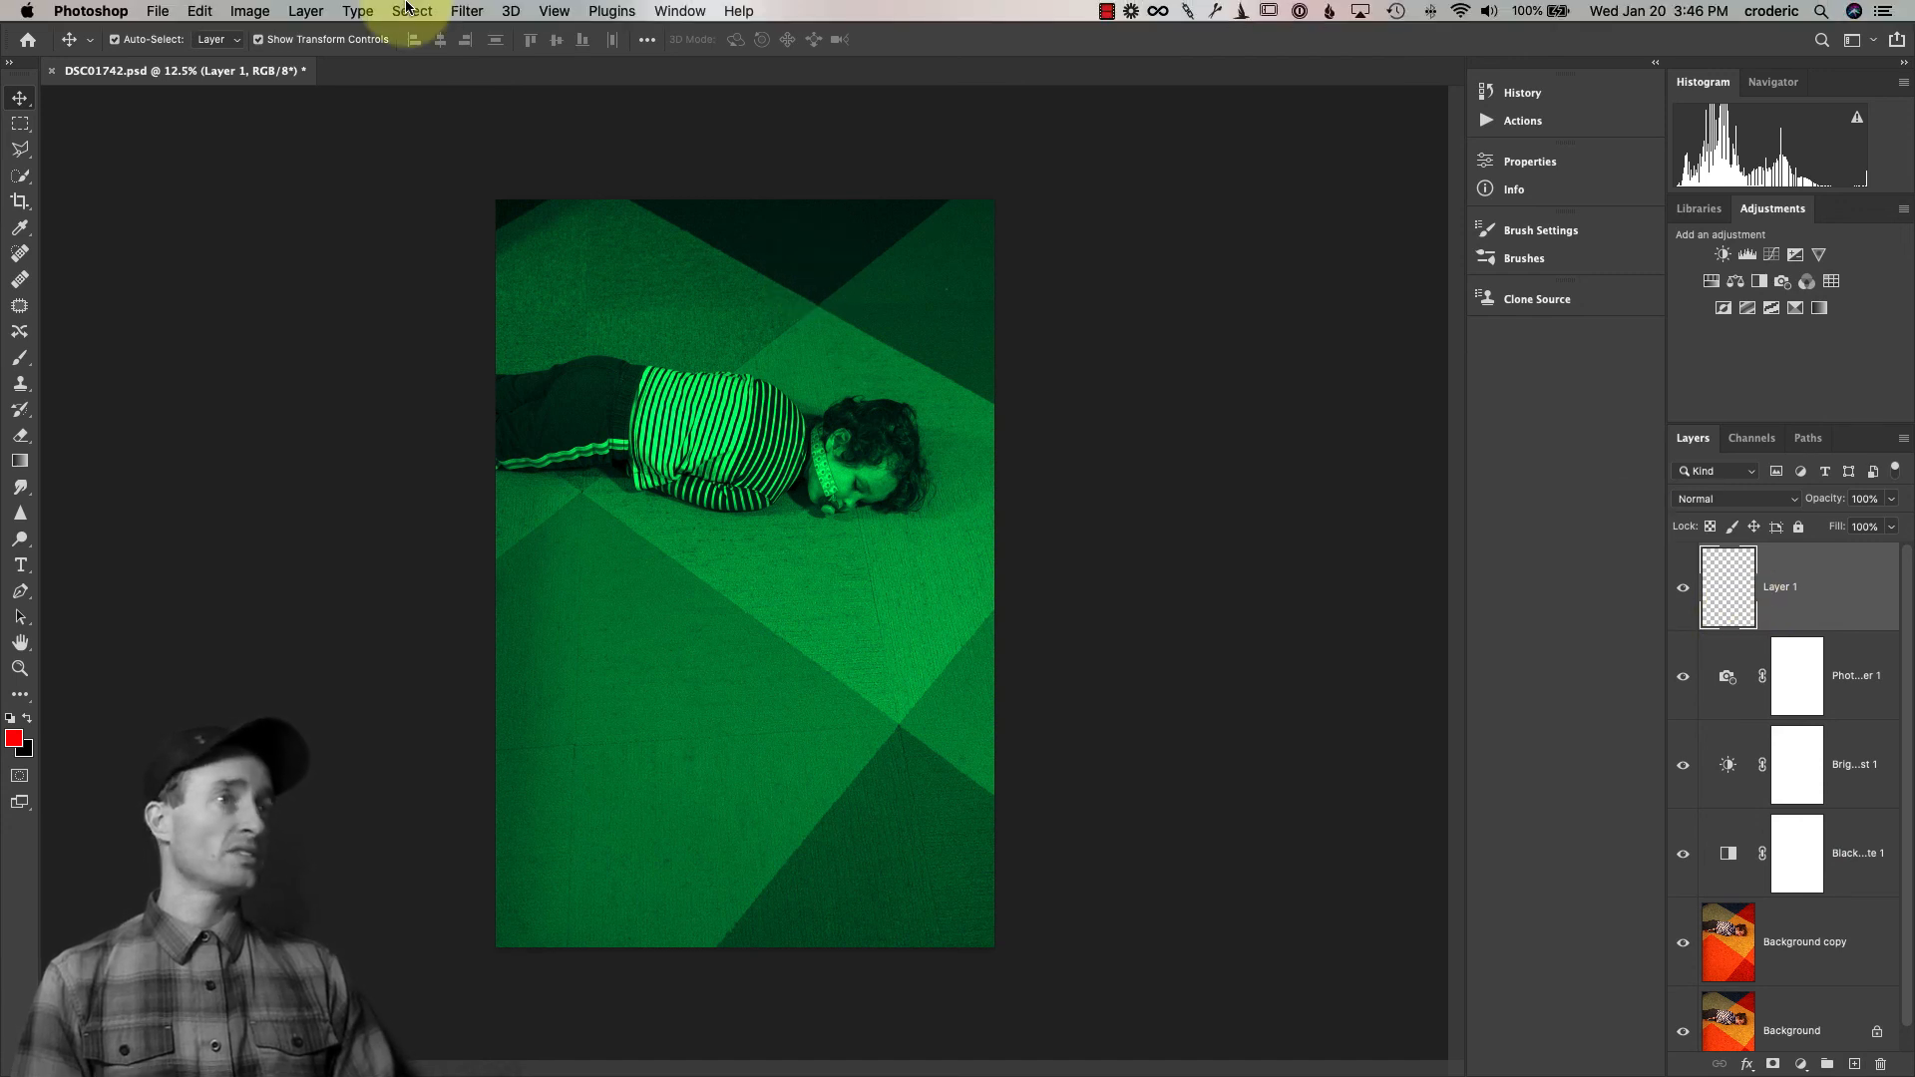
click(249, 11)
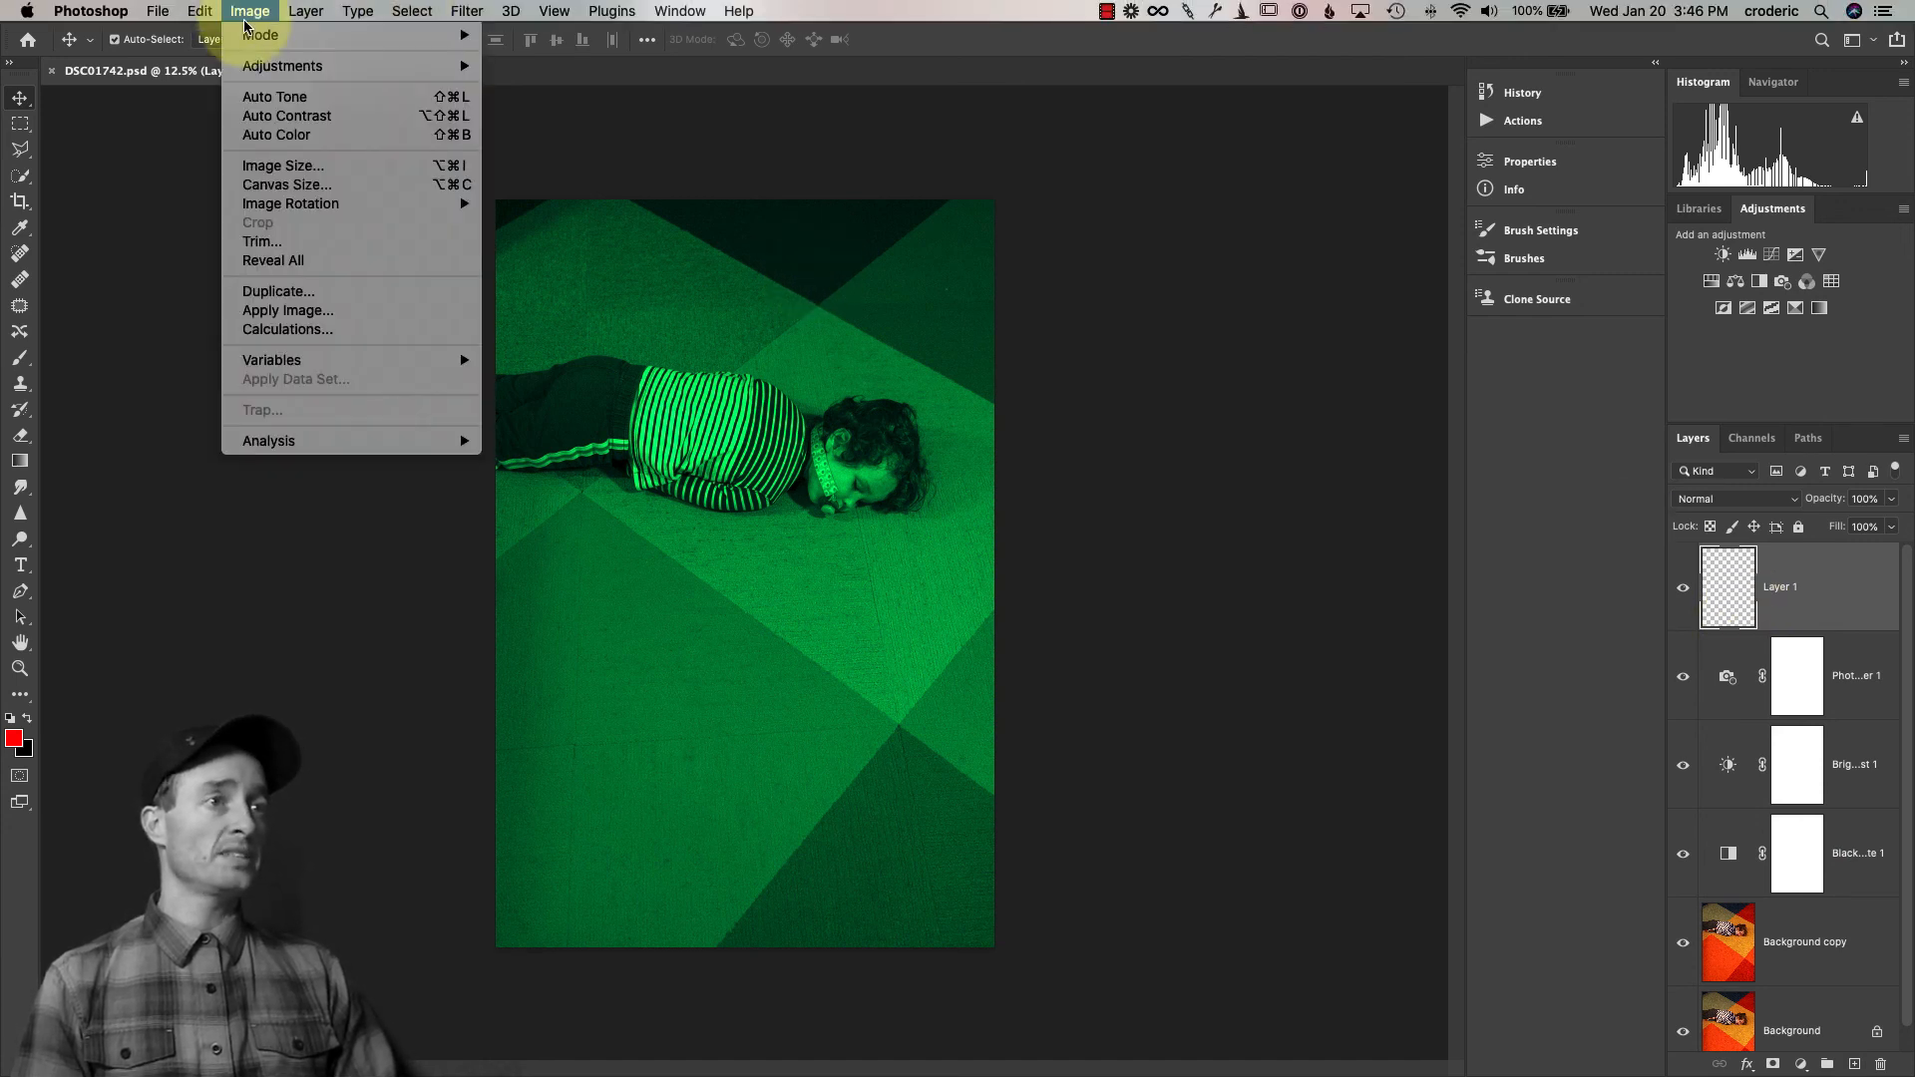
click(307, 318)
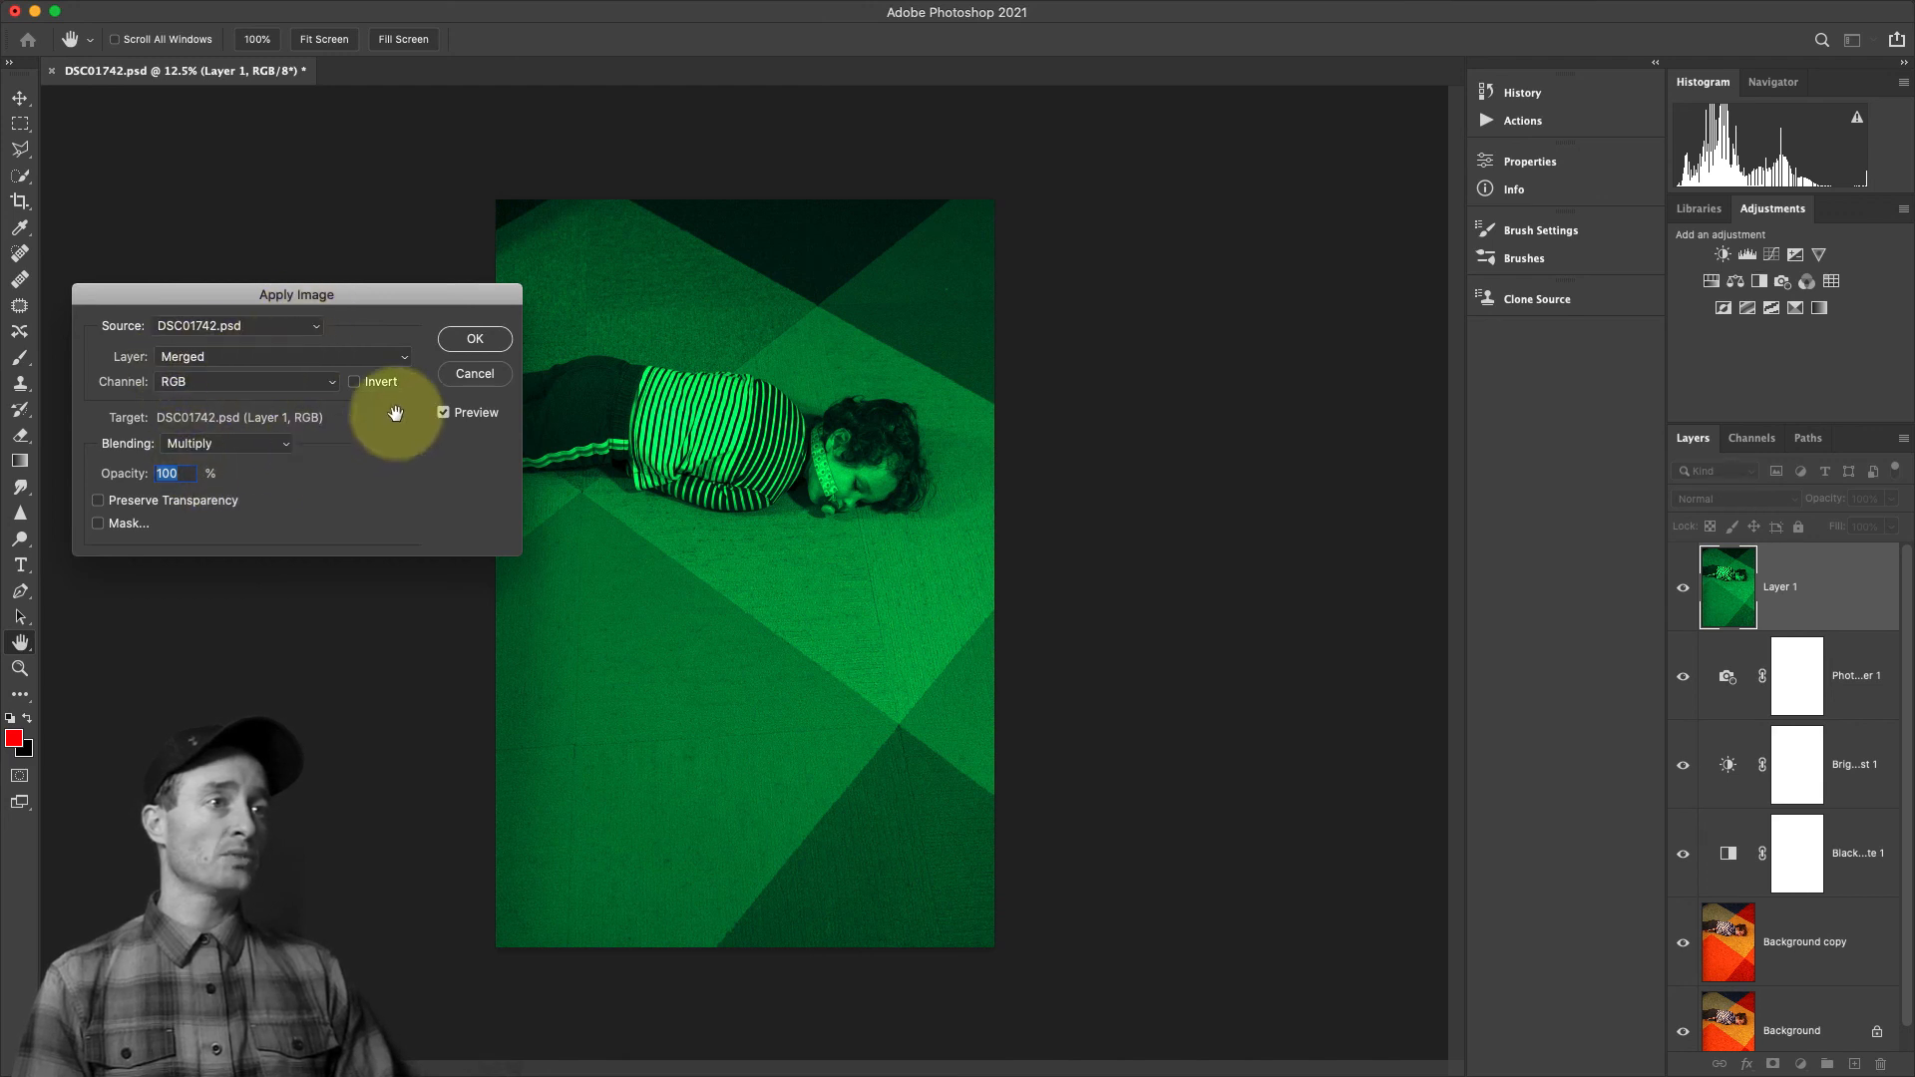
click(476, 340)
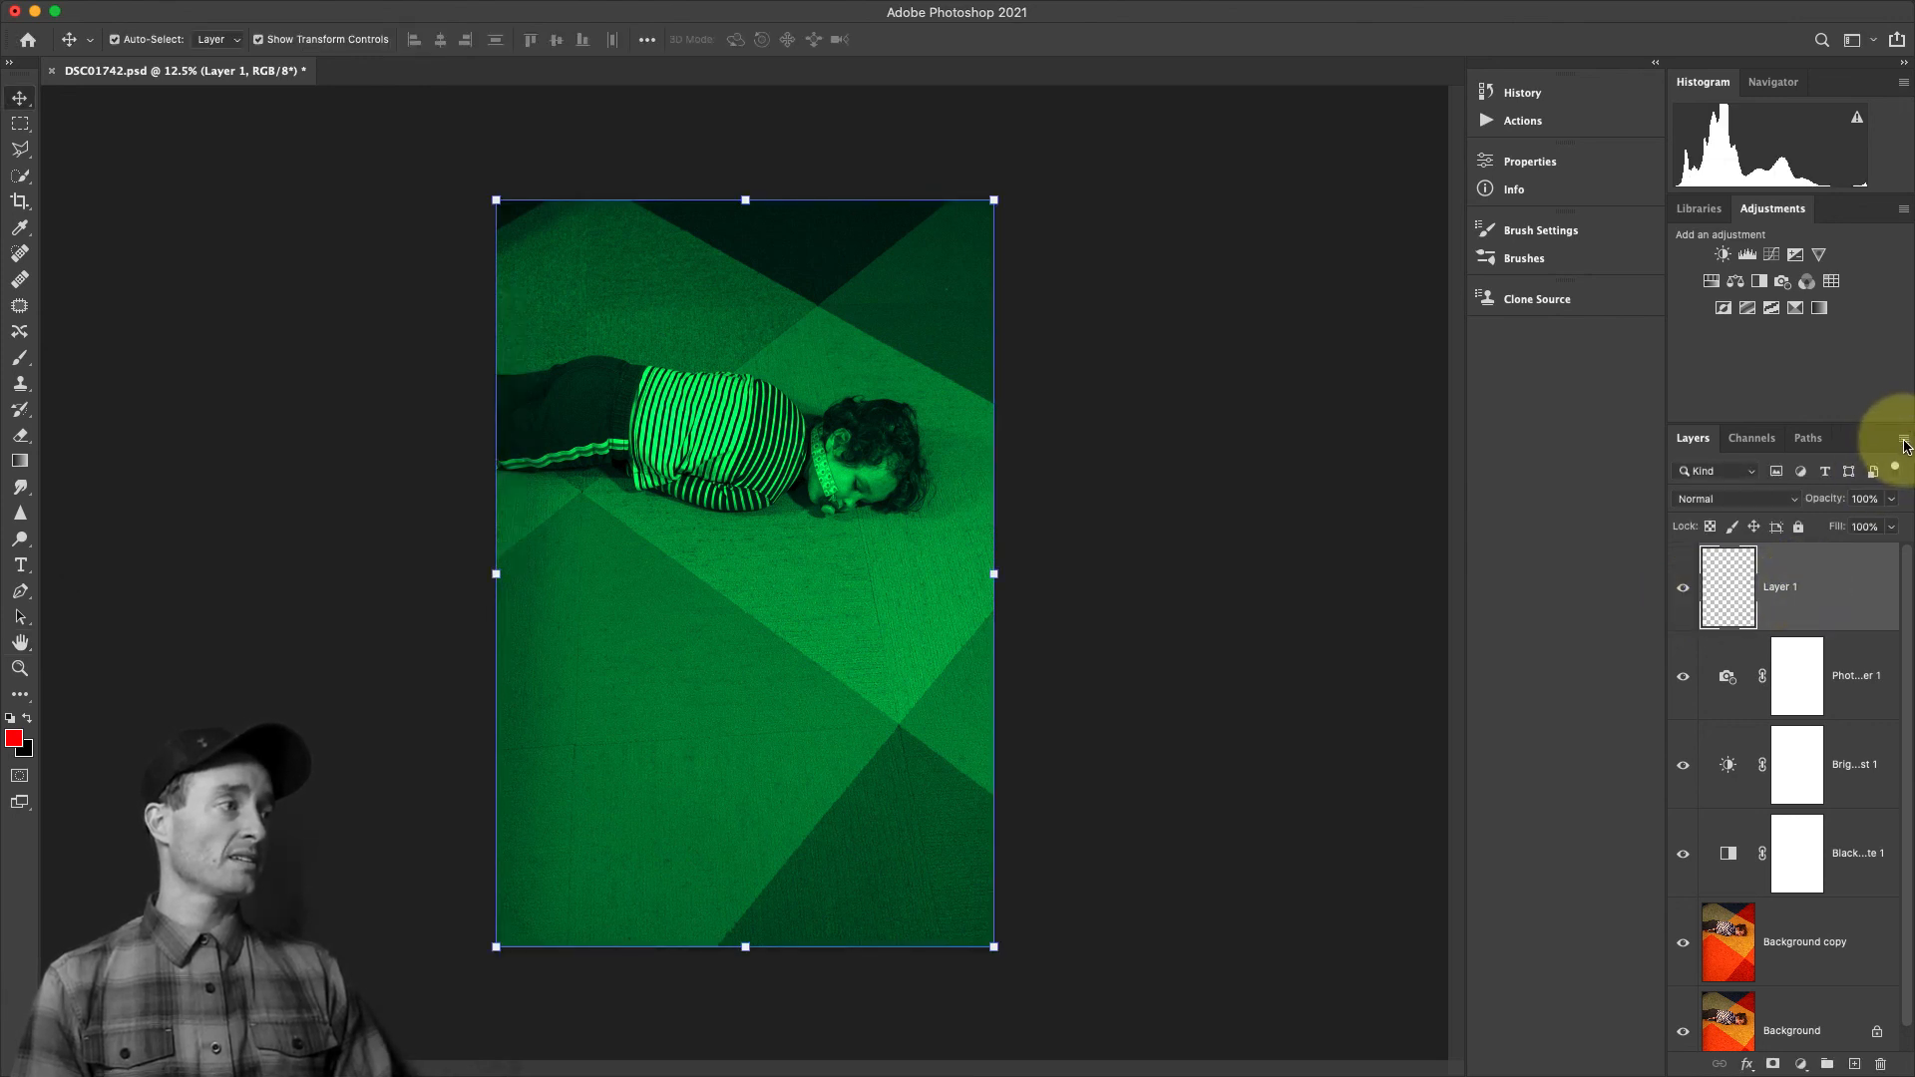
Duplicate the merged Layer 1 into a new document, leaving the document name blank
click(1903, 441)
click(1792, 380)
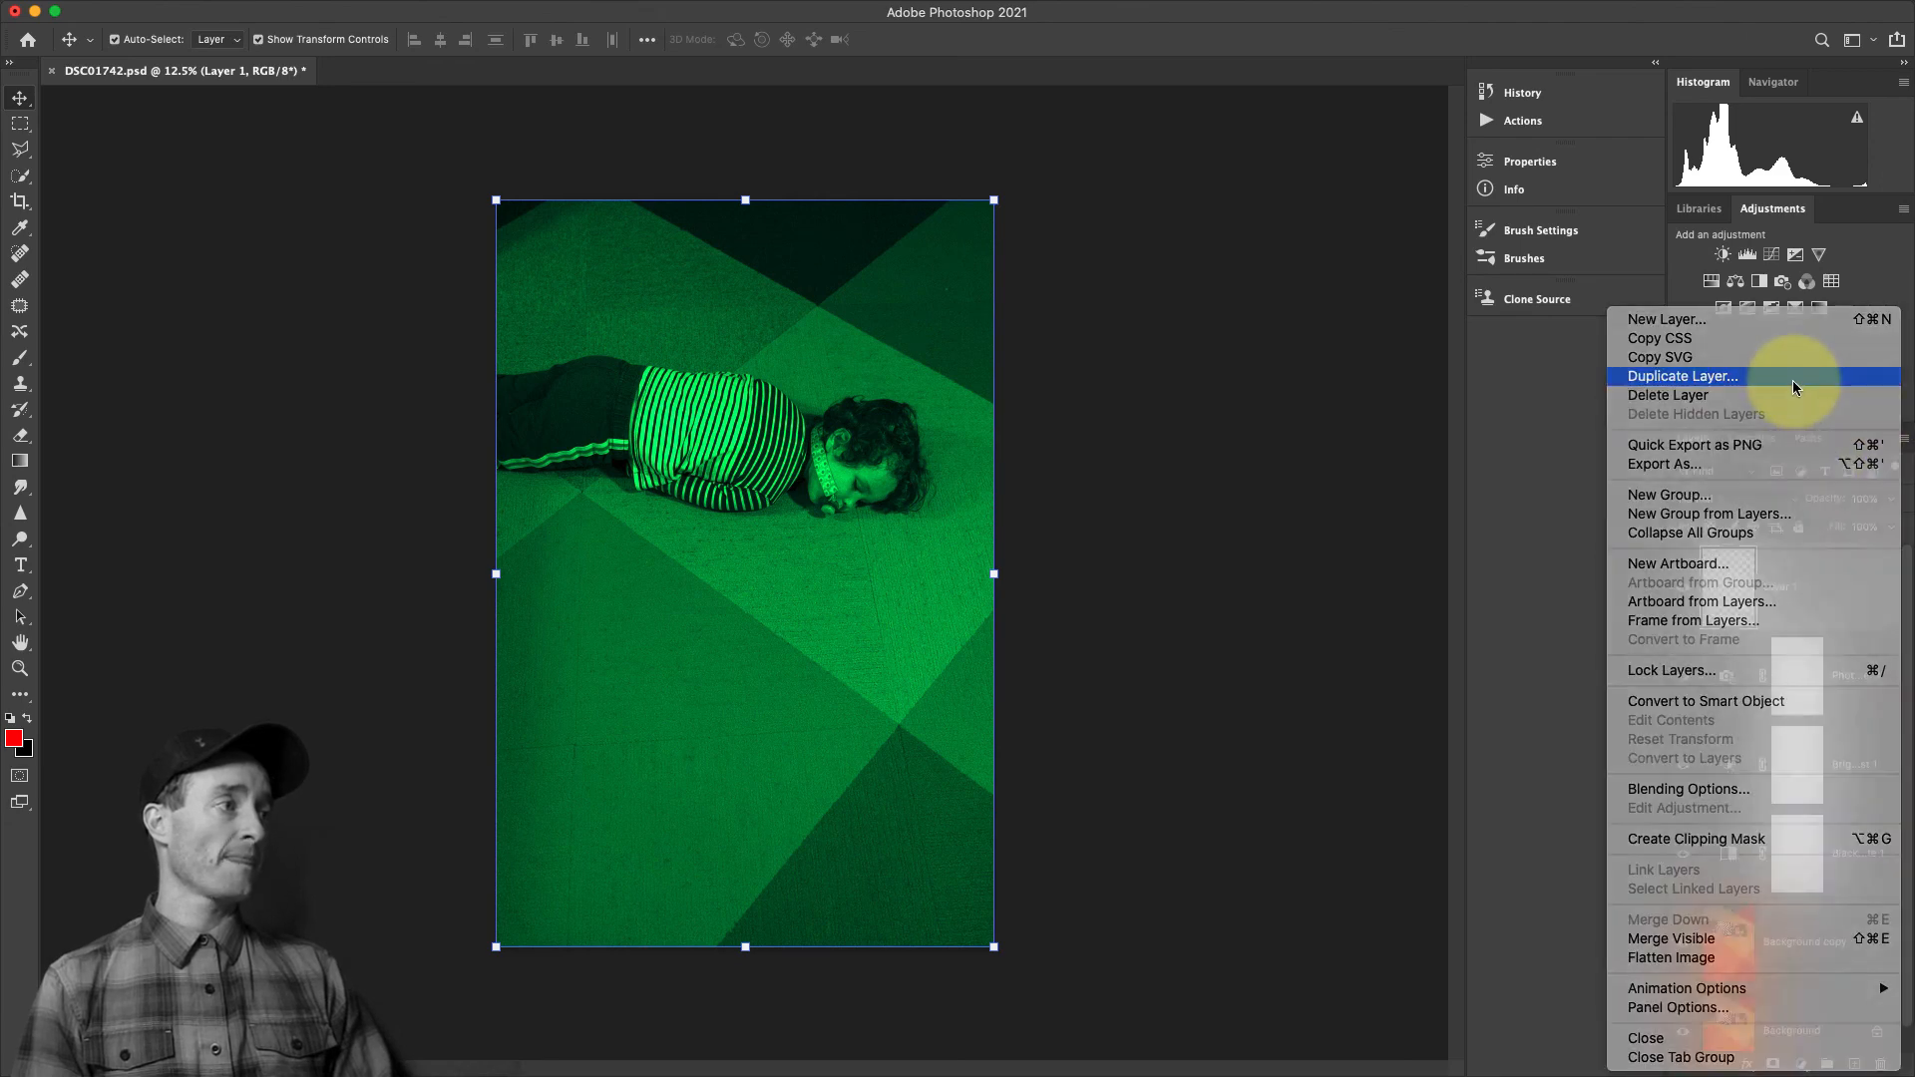
click(250, 506)
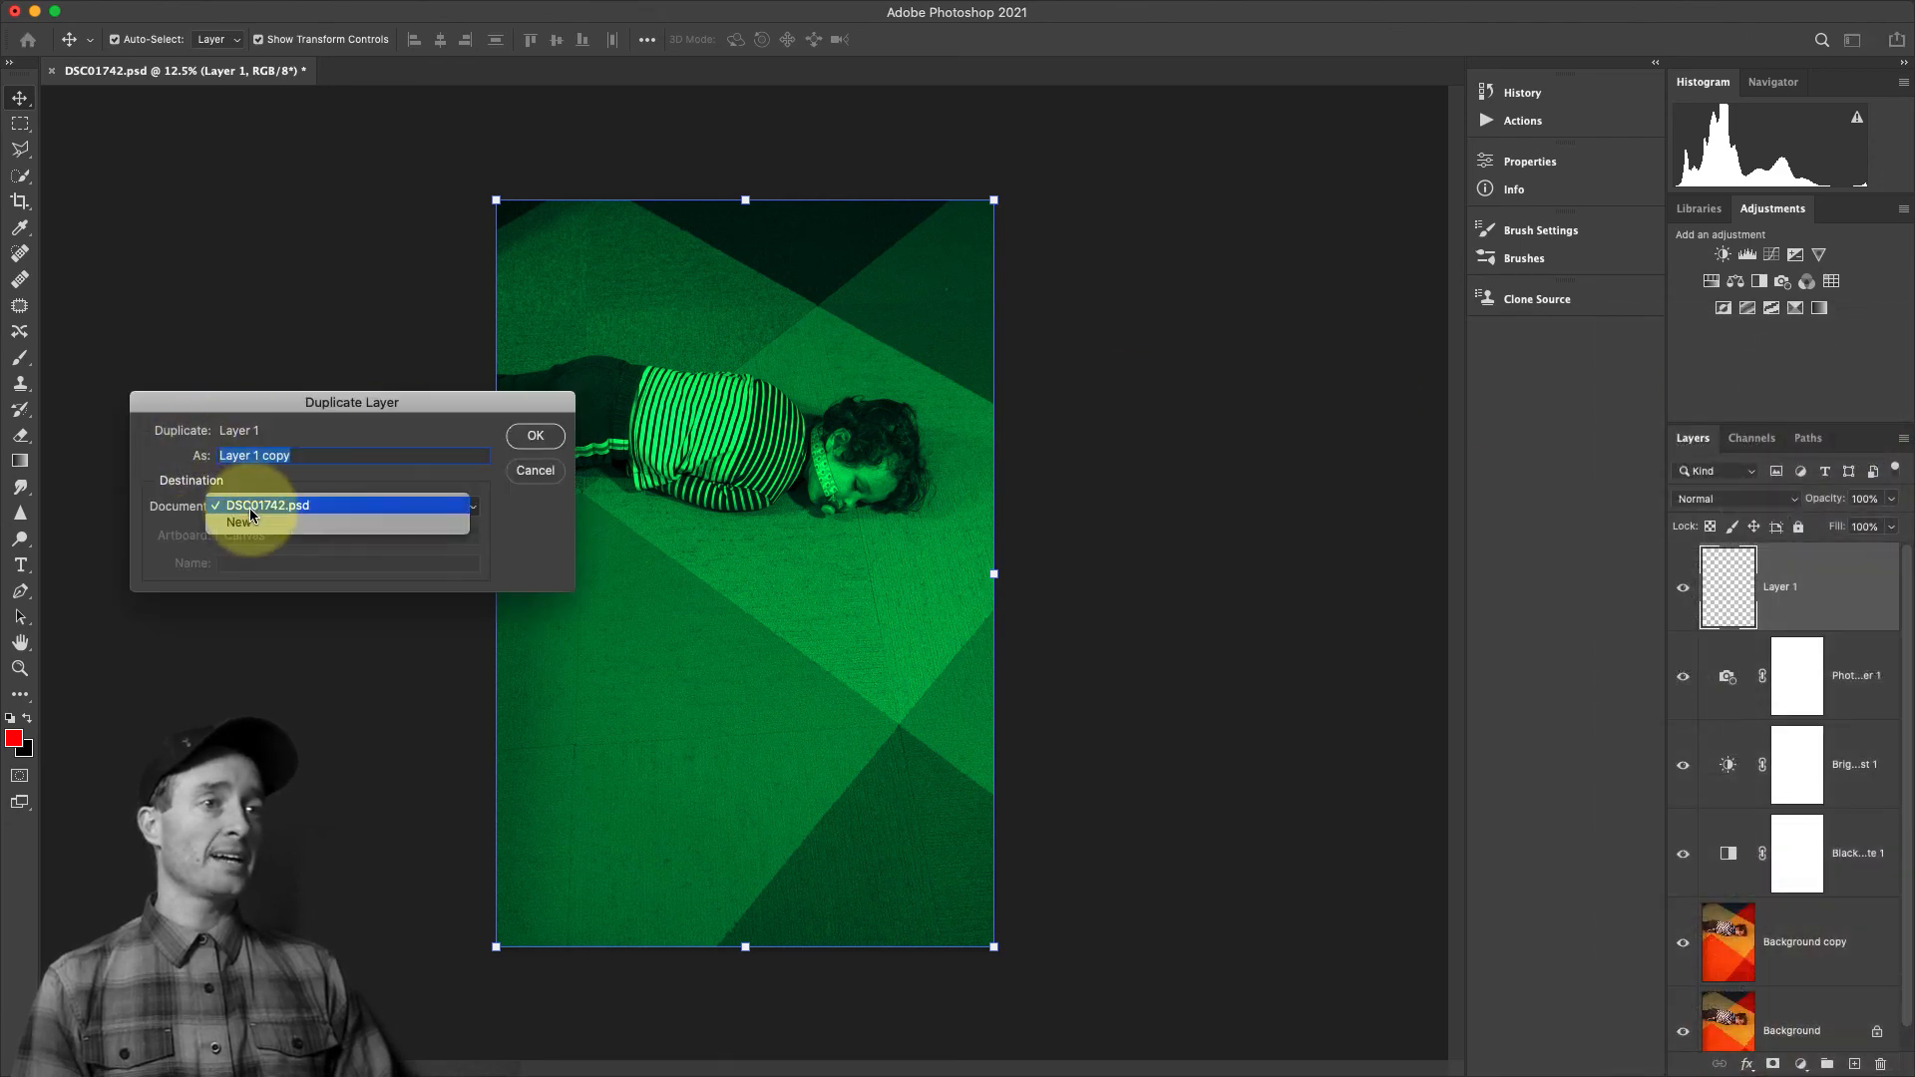
click(249, 520)
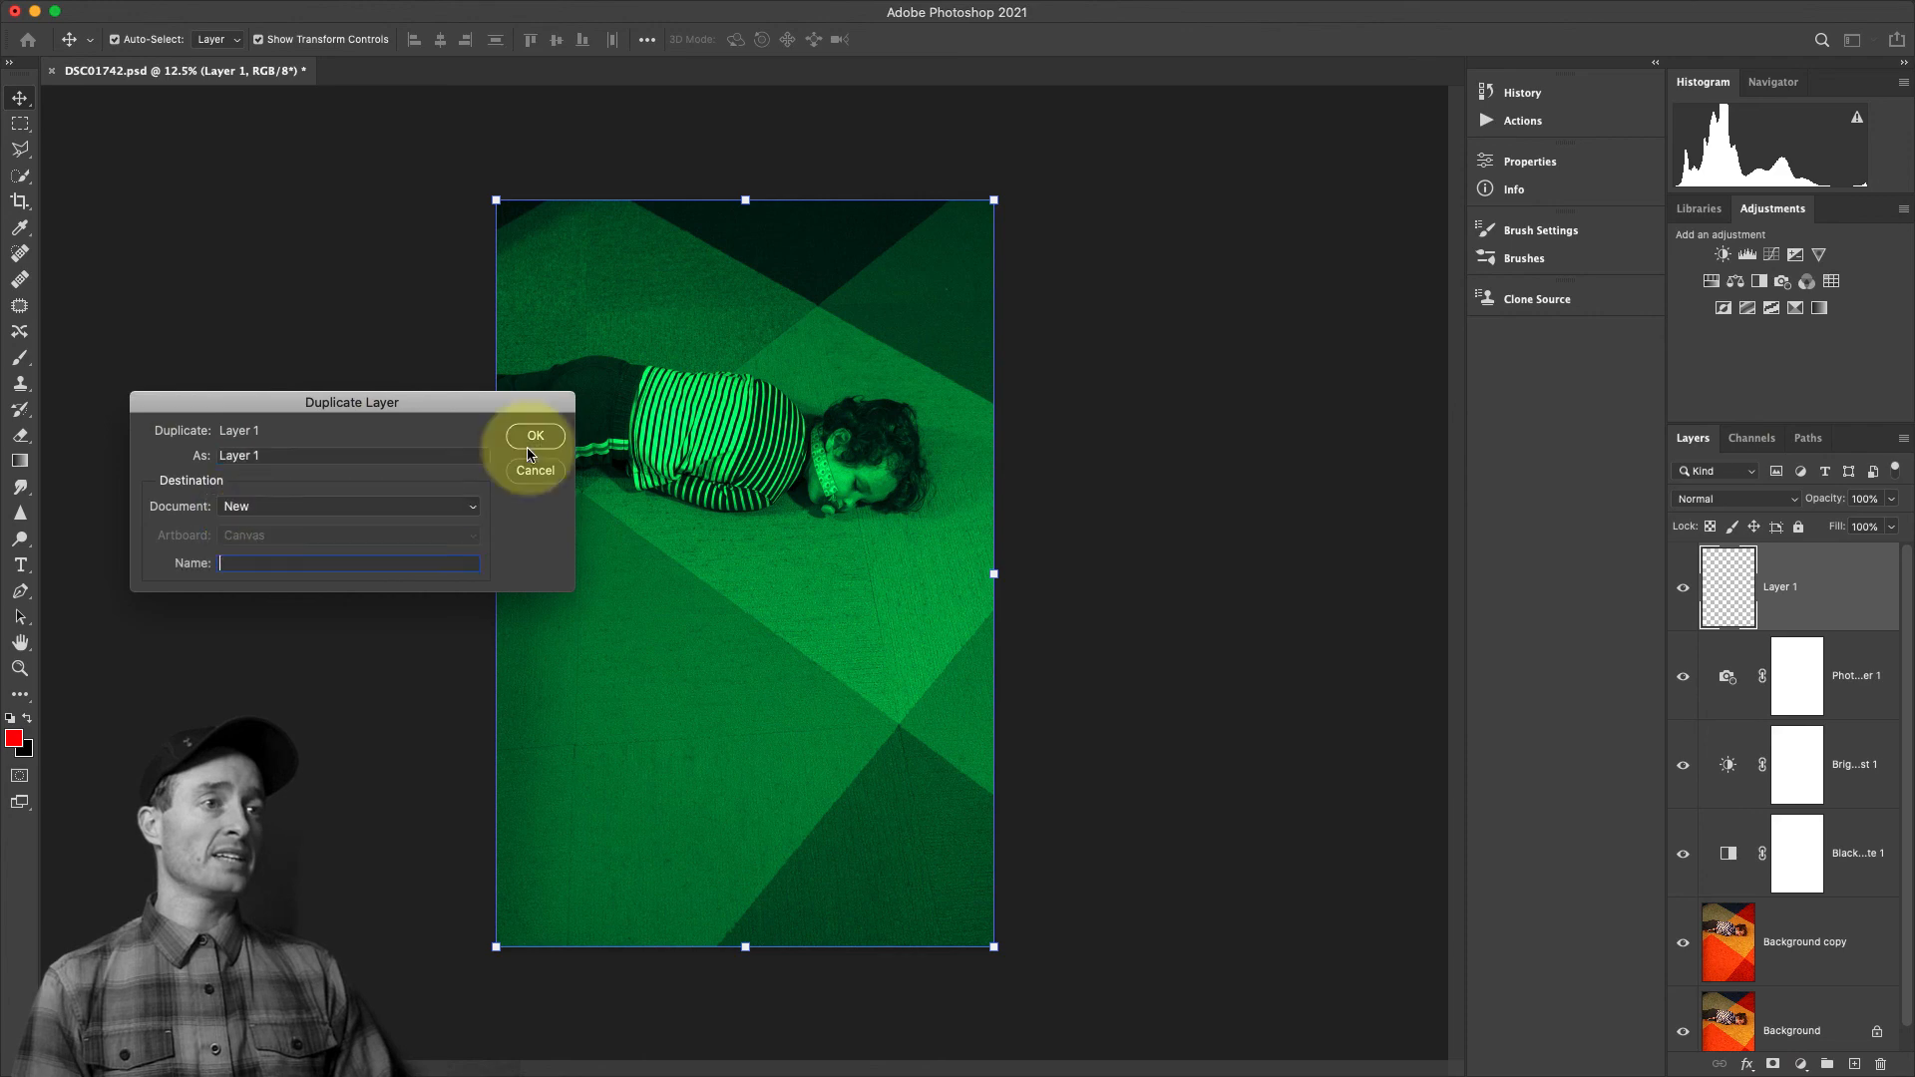
click(536, 437)
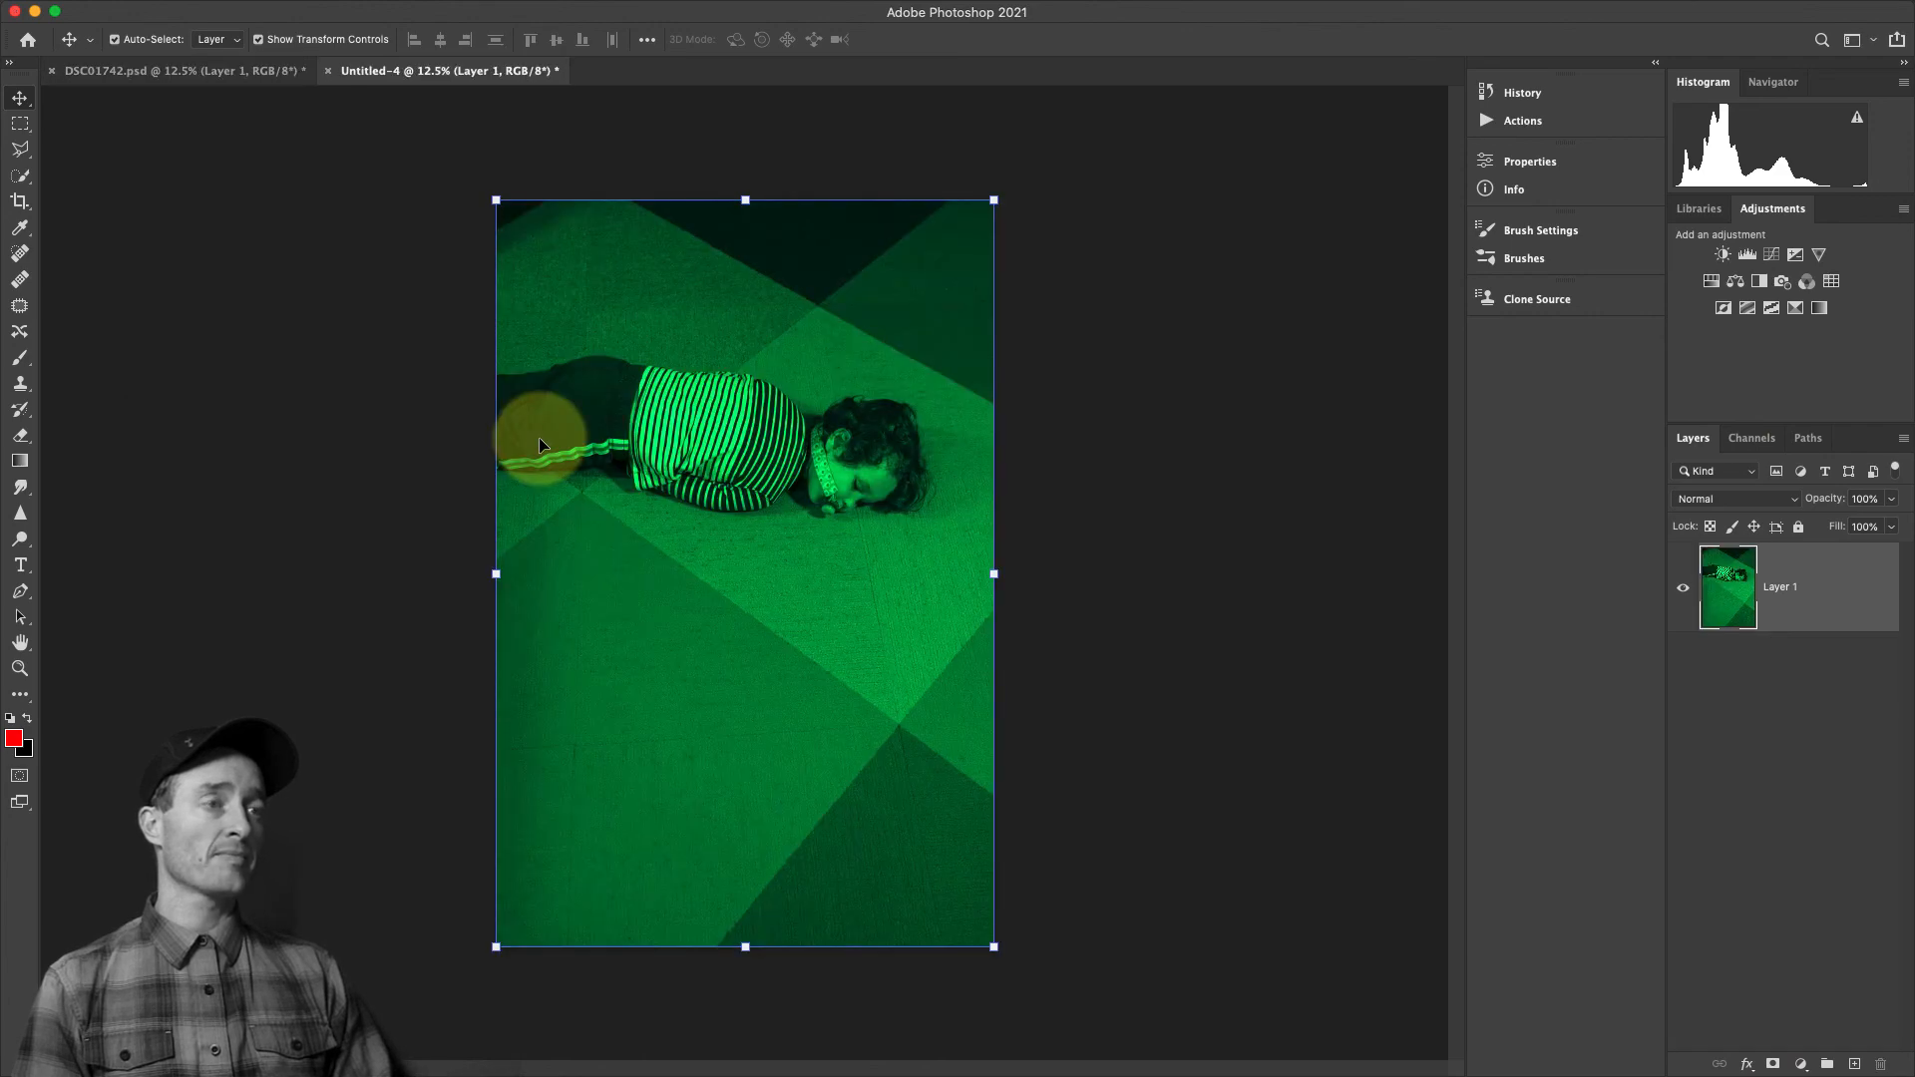
Start a Save for Web (Legacy) export of the new document in JPEG format
mouse_move(231, 8)
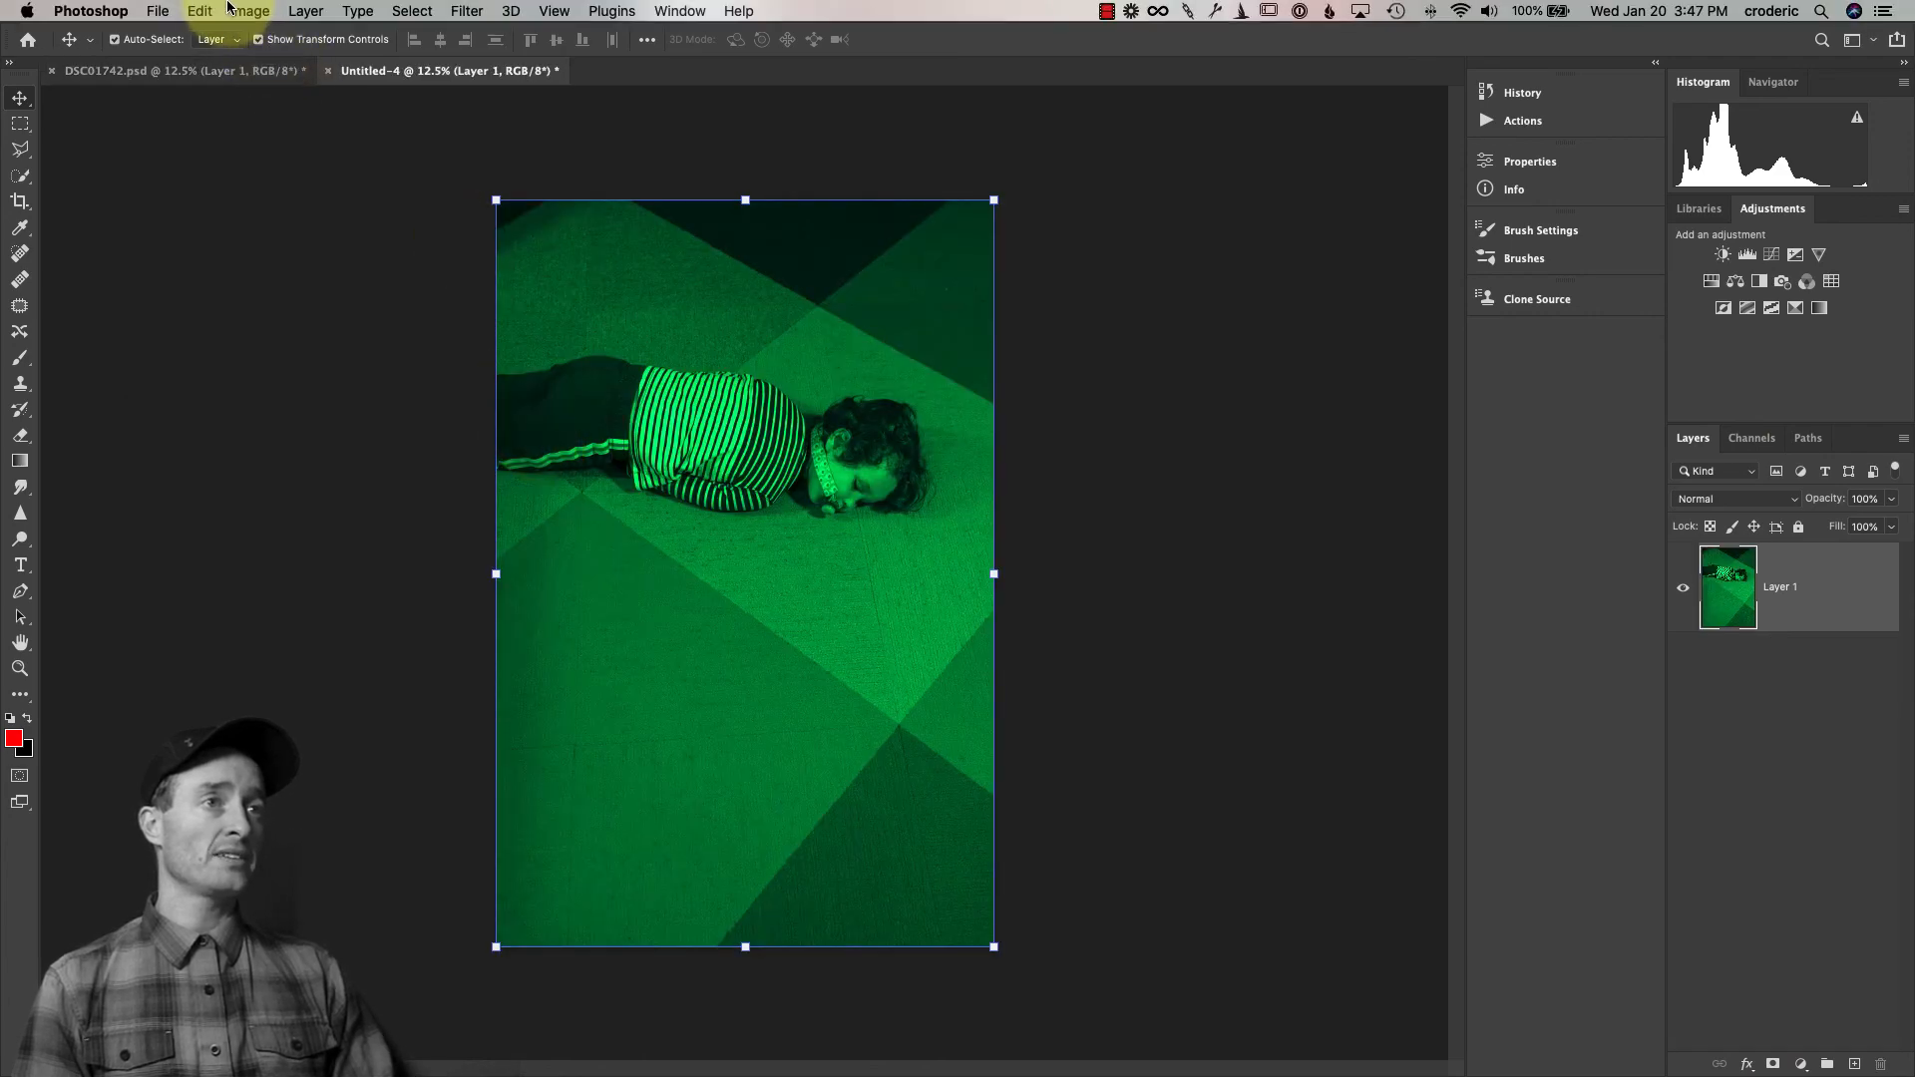
click(157, 11)
mouse_move(215, 288)
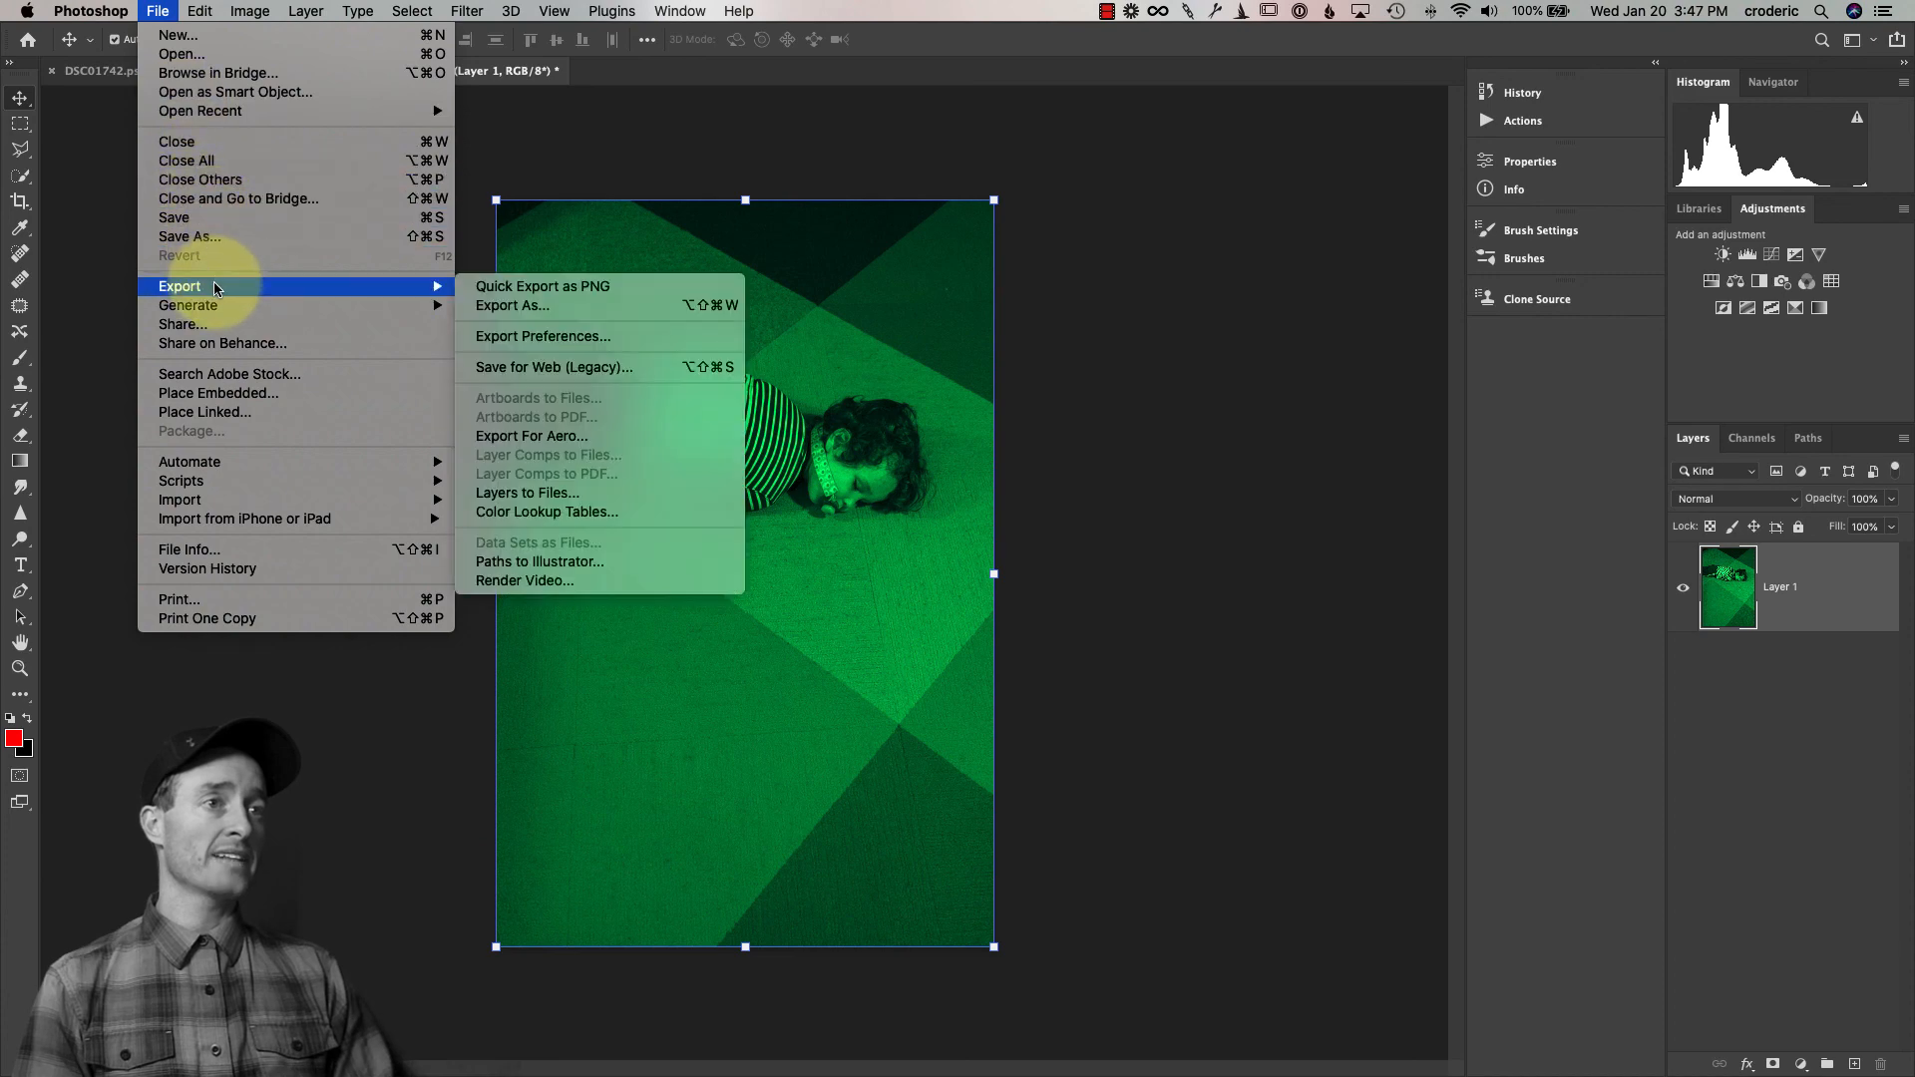
click(521, 367)
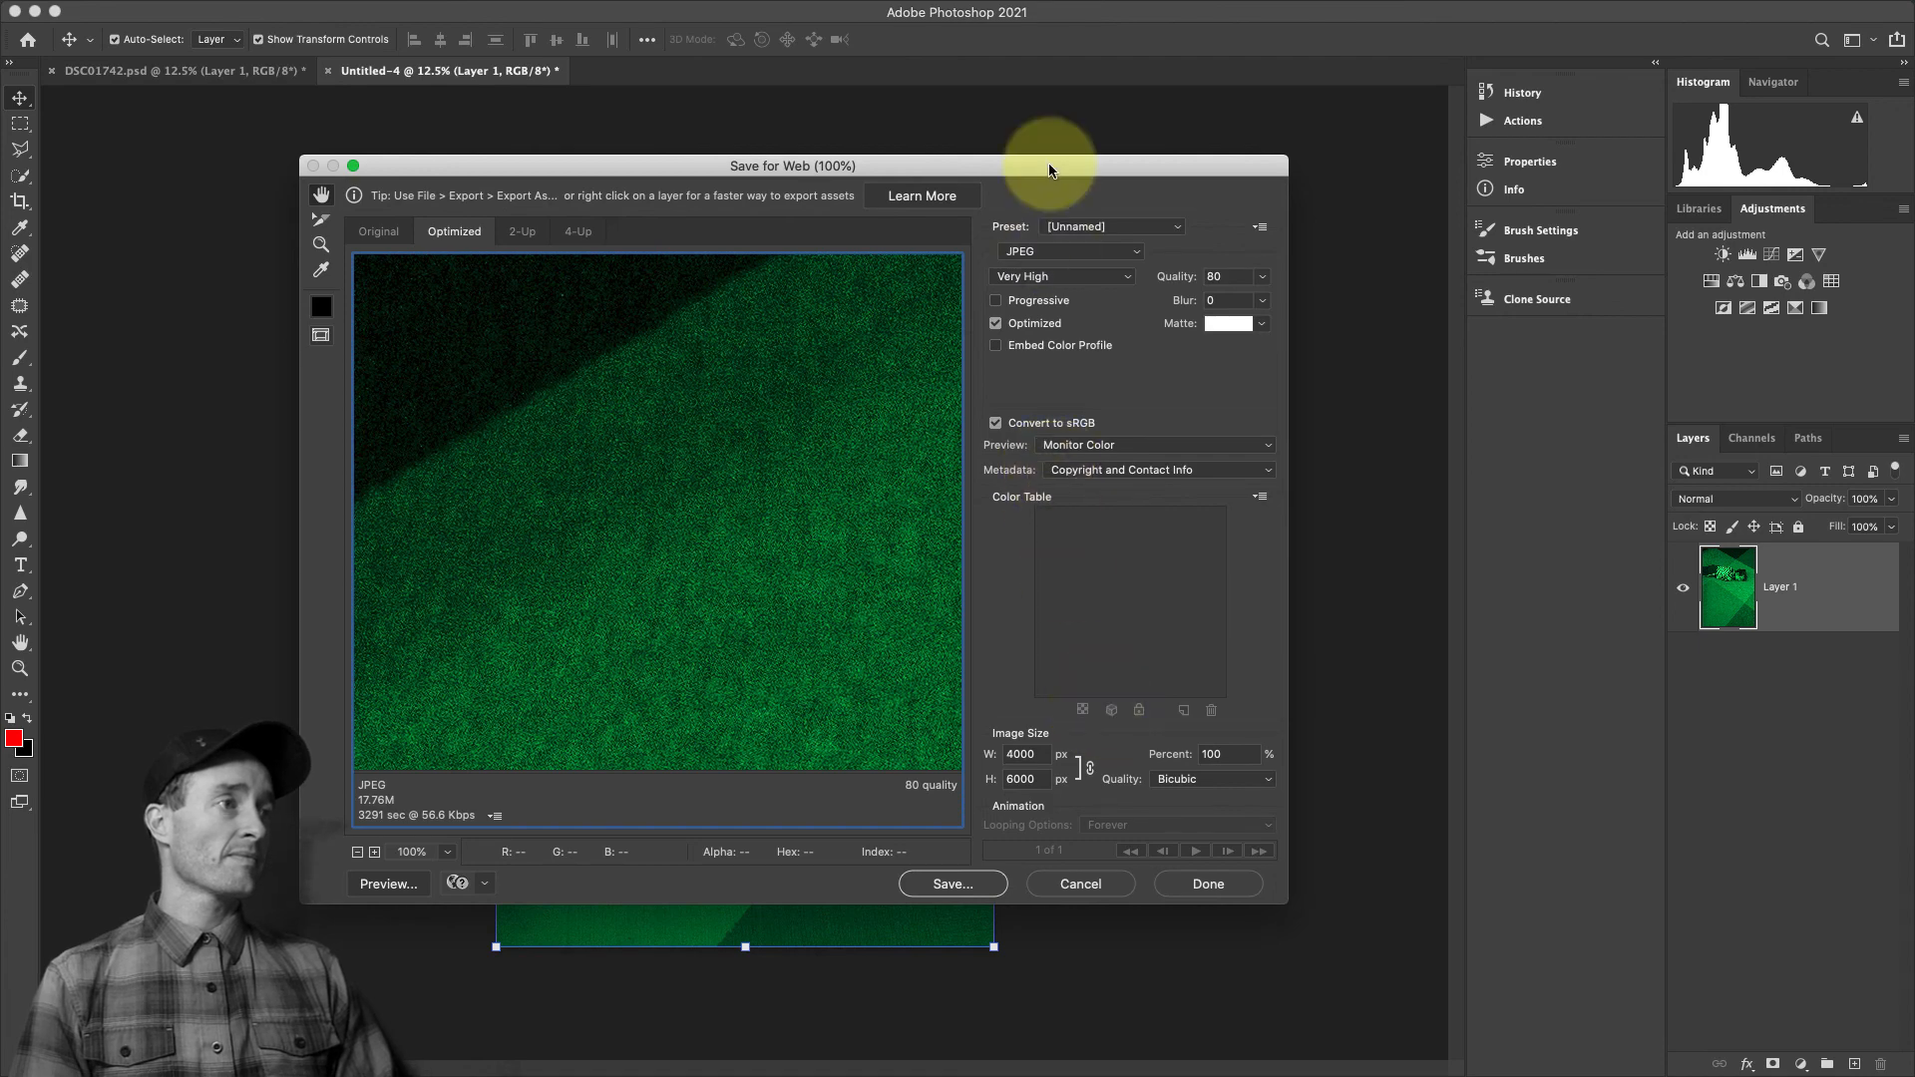
click(1024, 252)
click(1024, 257)
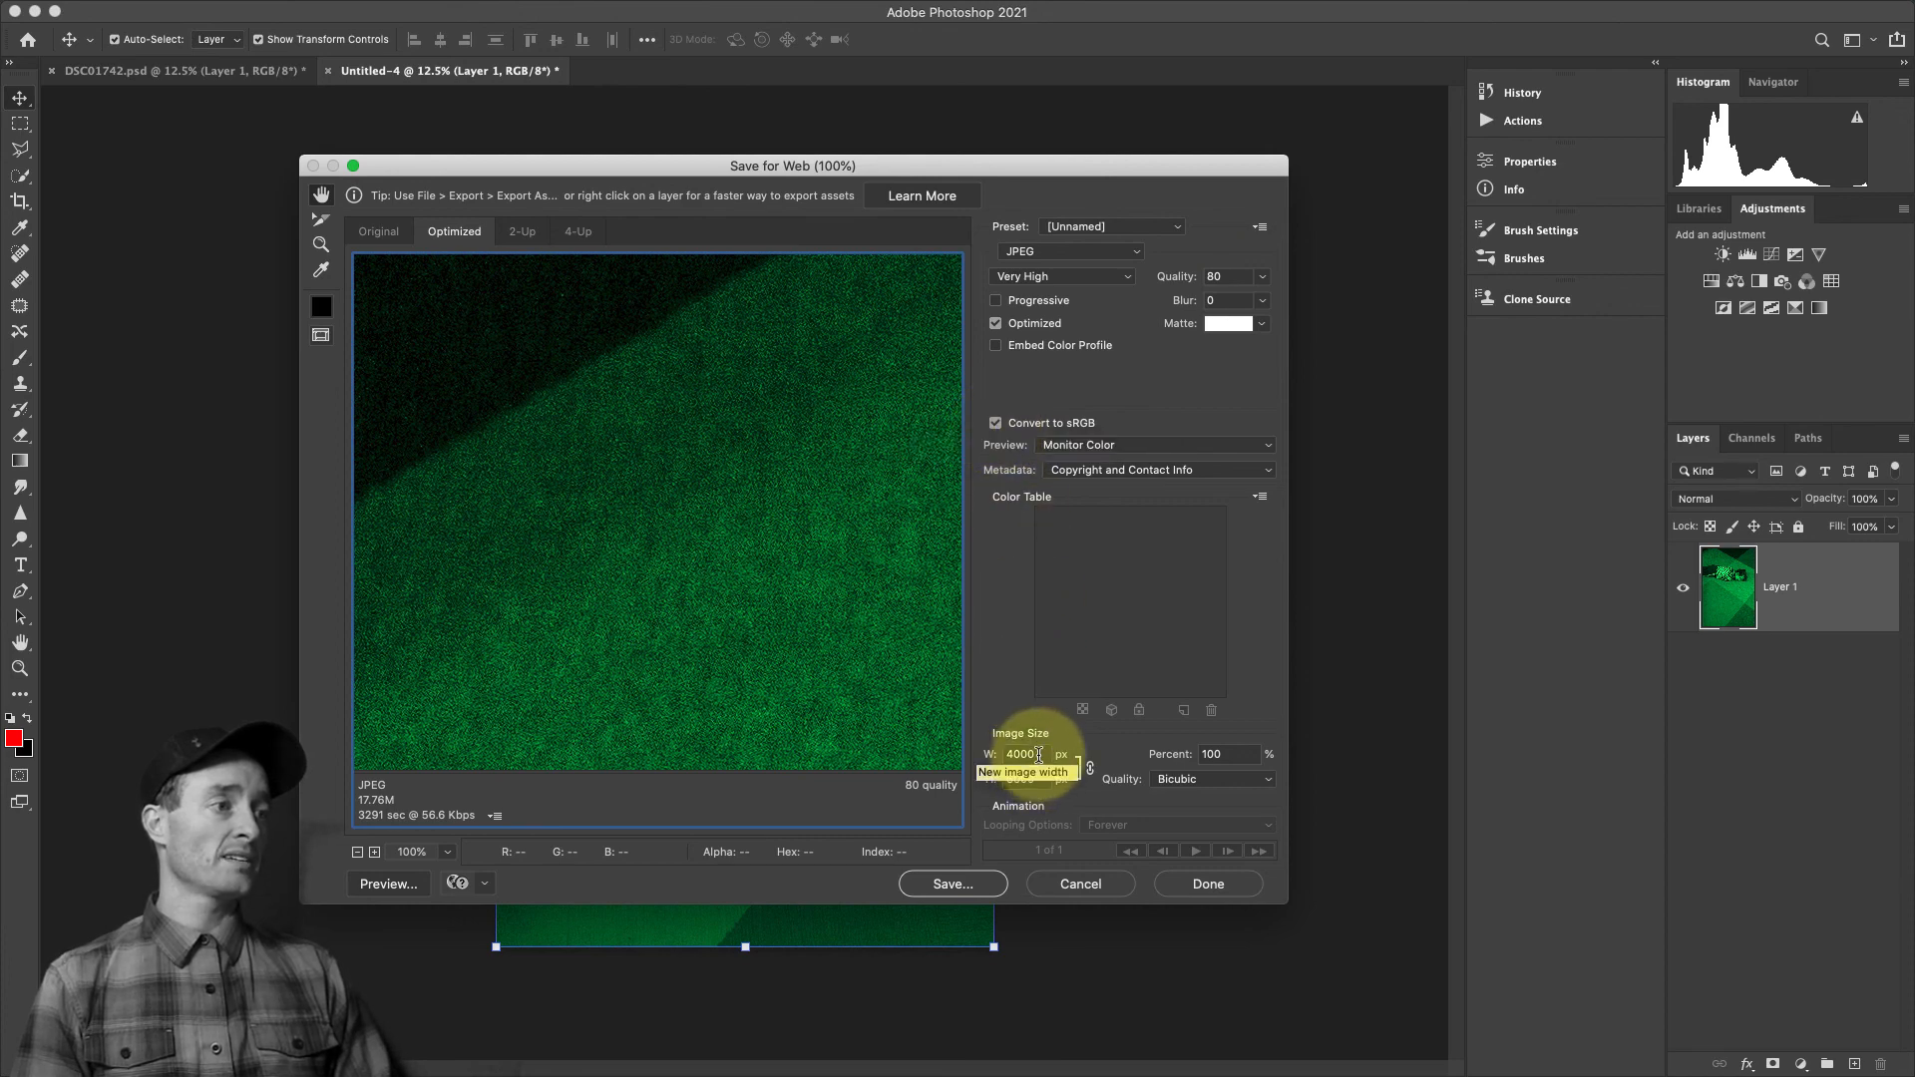
Set the export image height to 2000 px with the width kept in proportion
click(1018, 779)
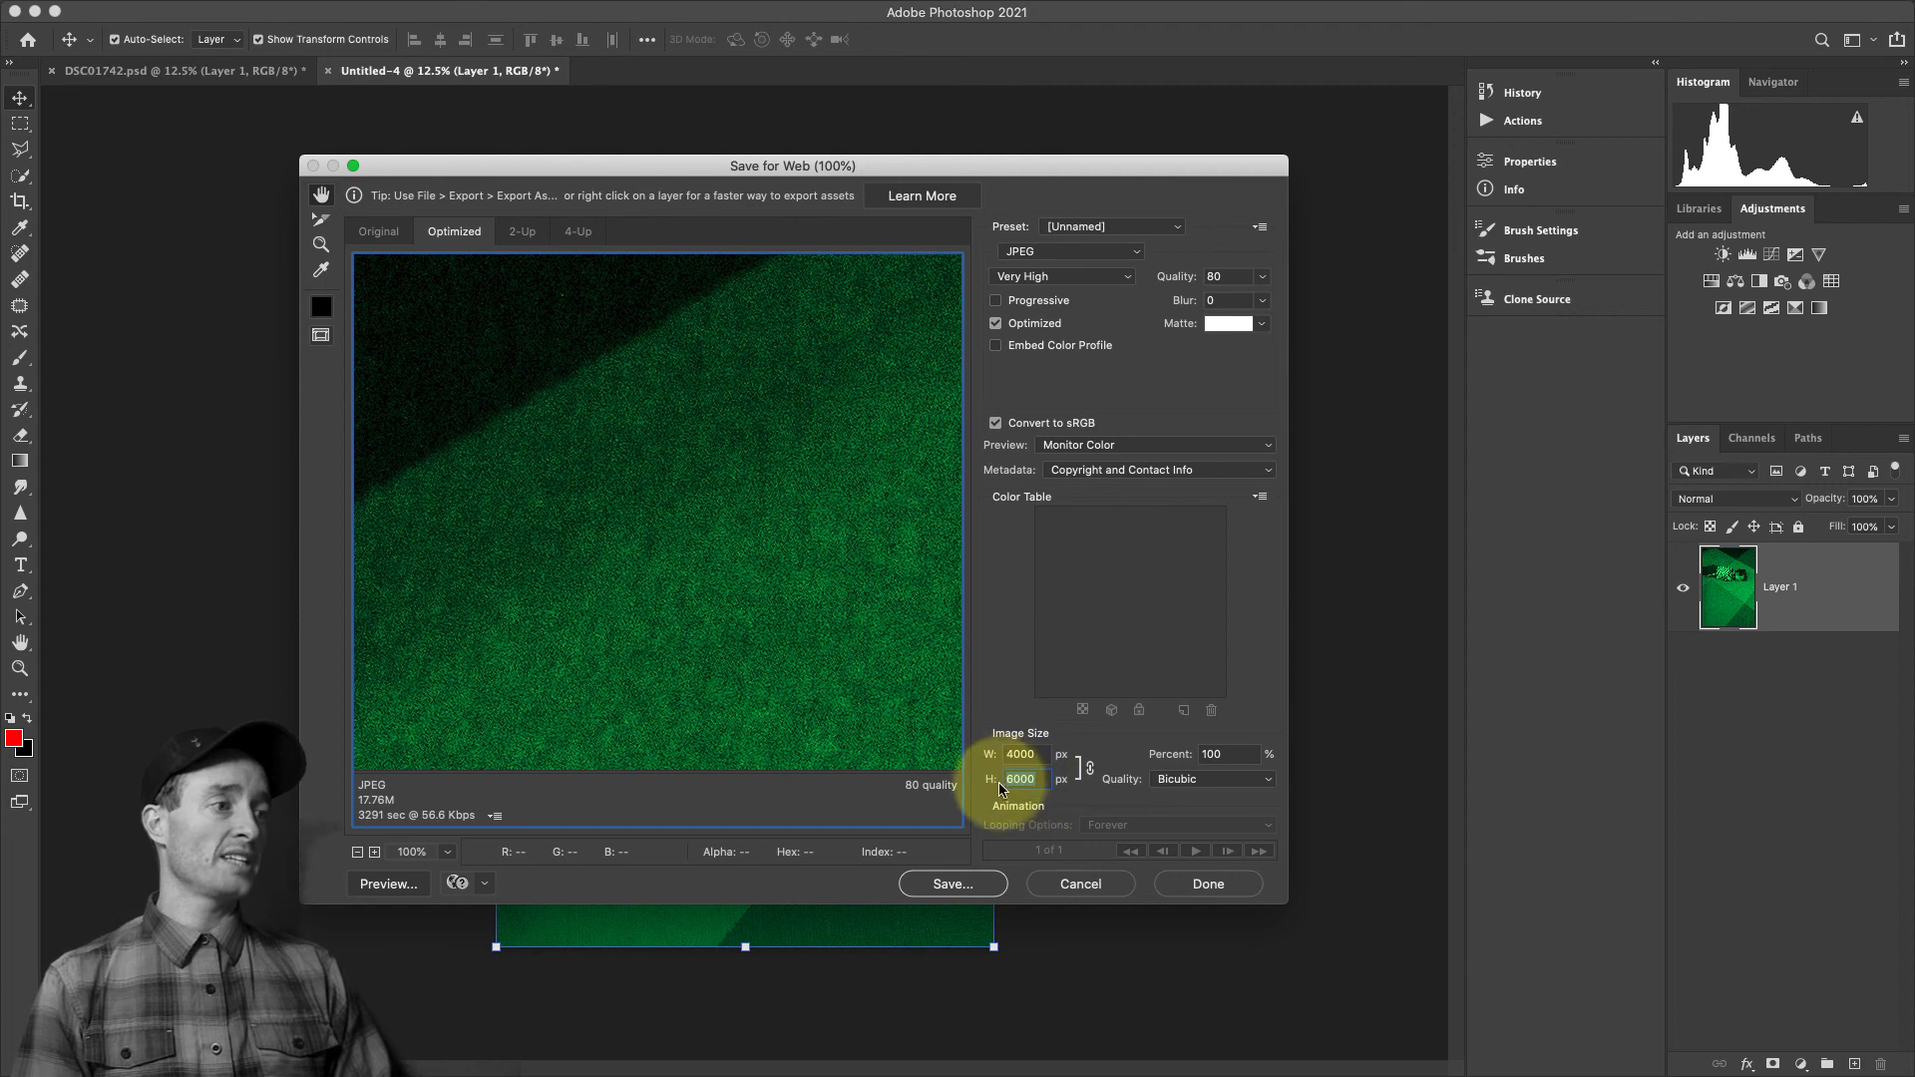
click(986, 754)
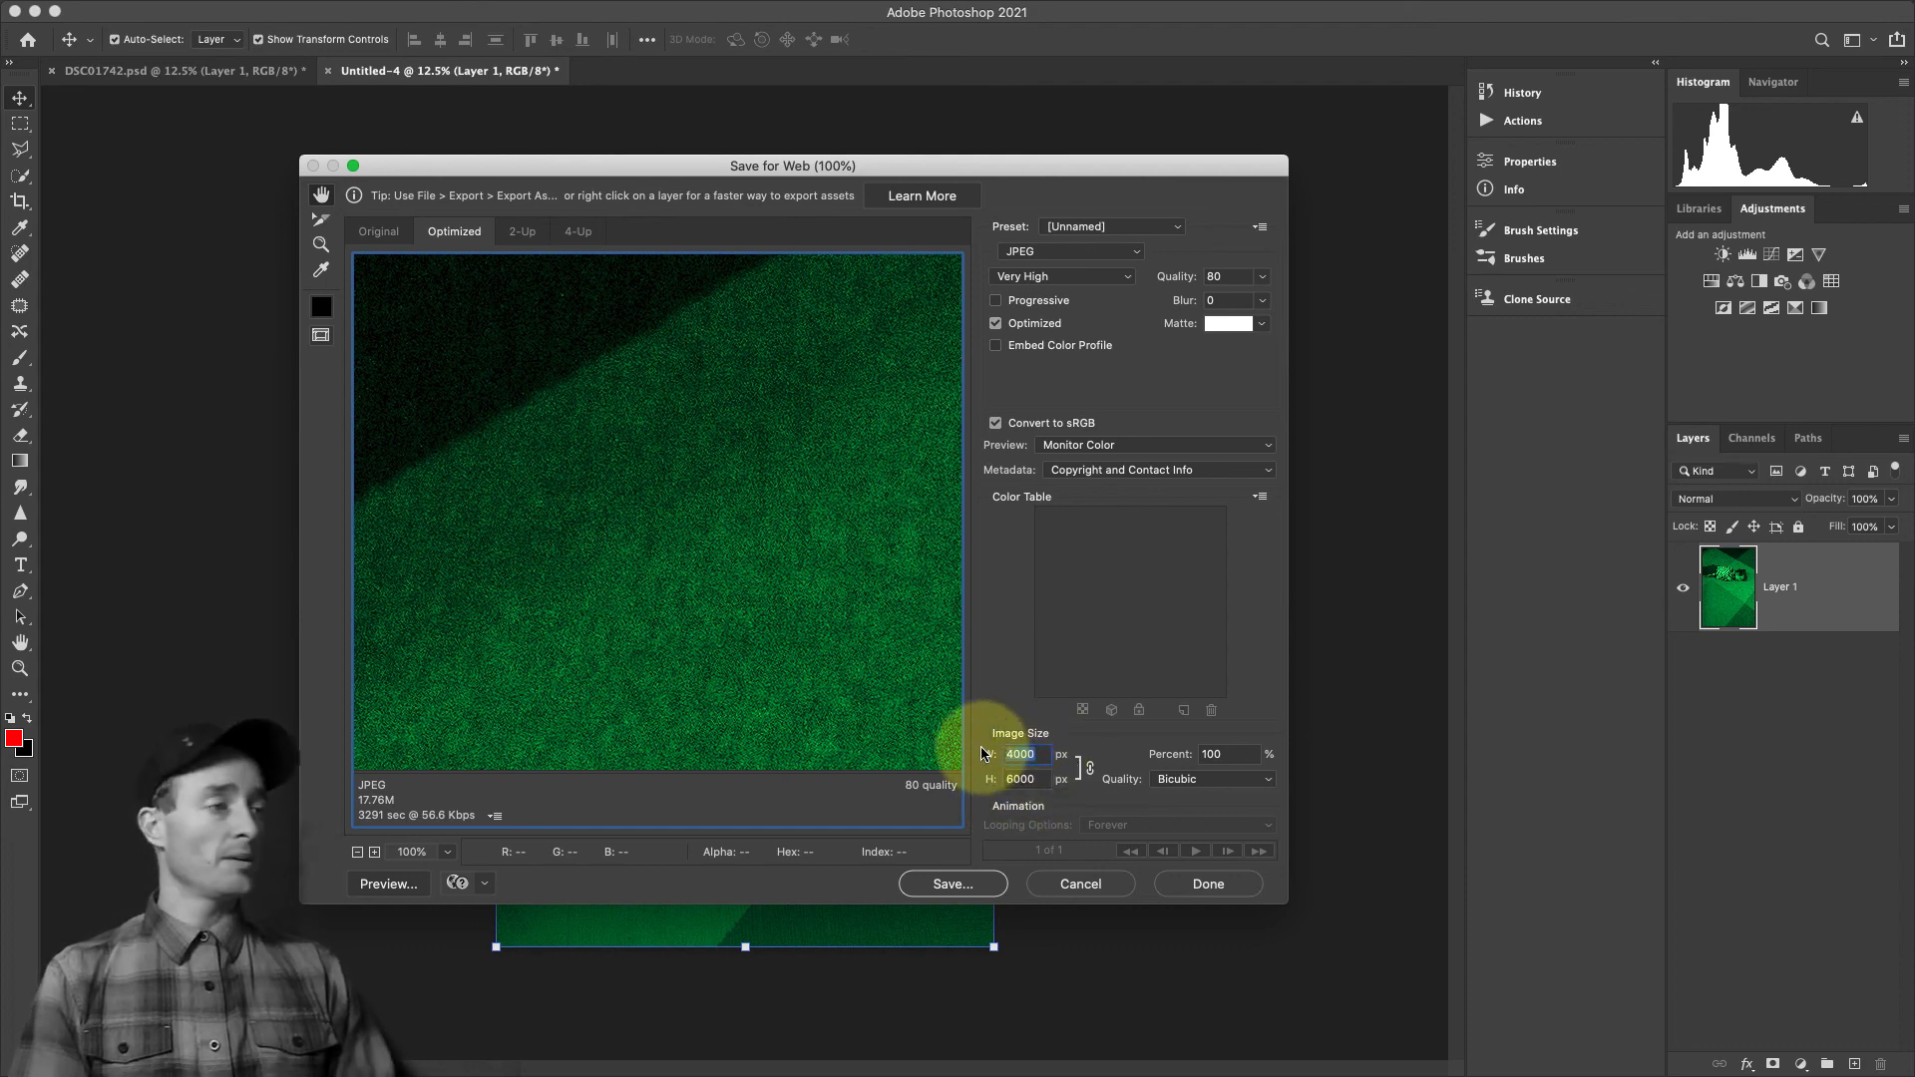
click(1018, 779)
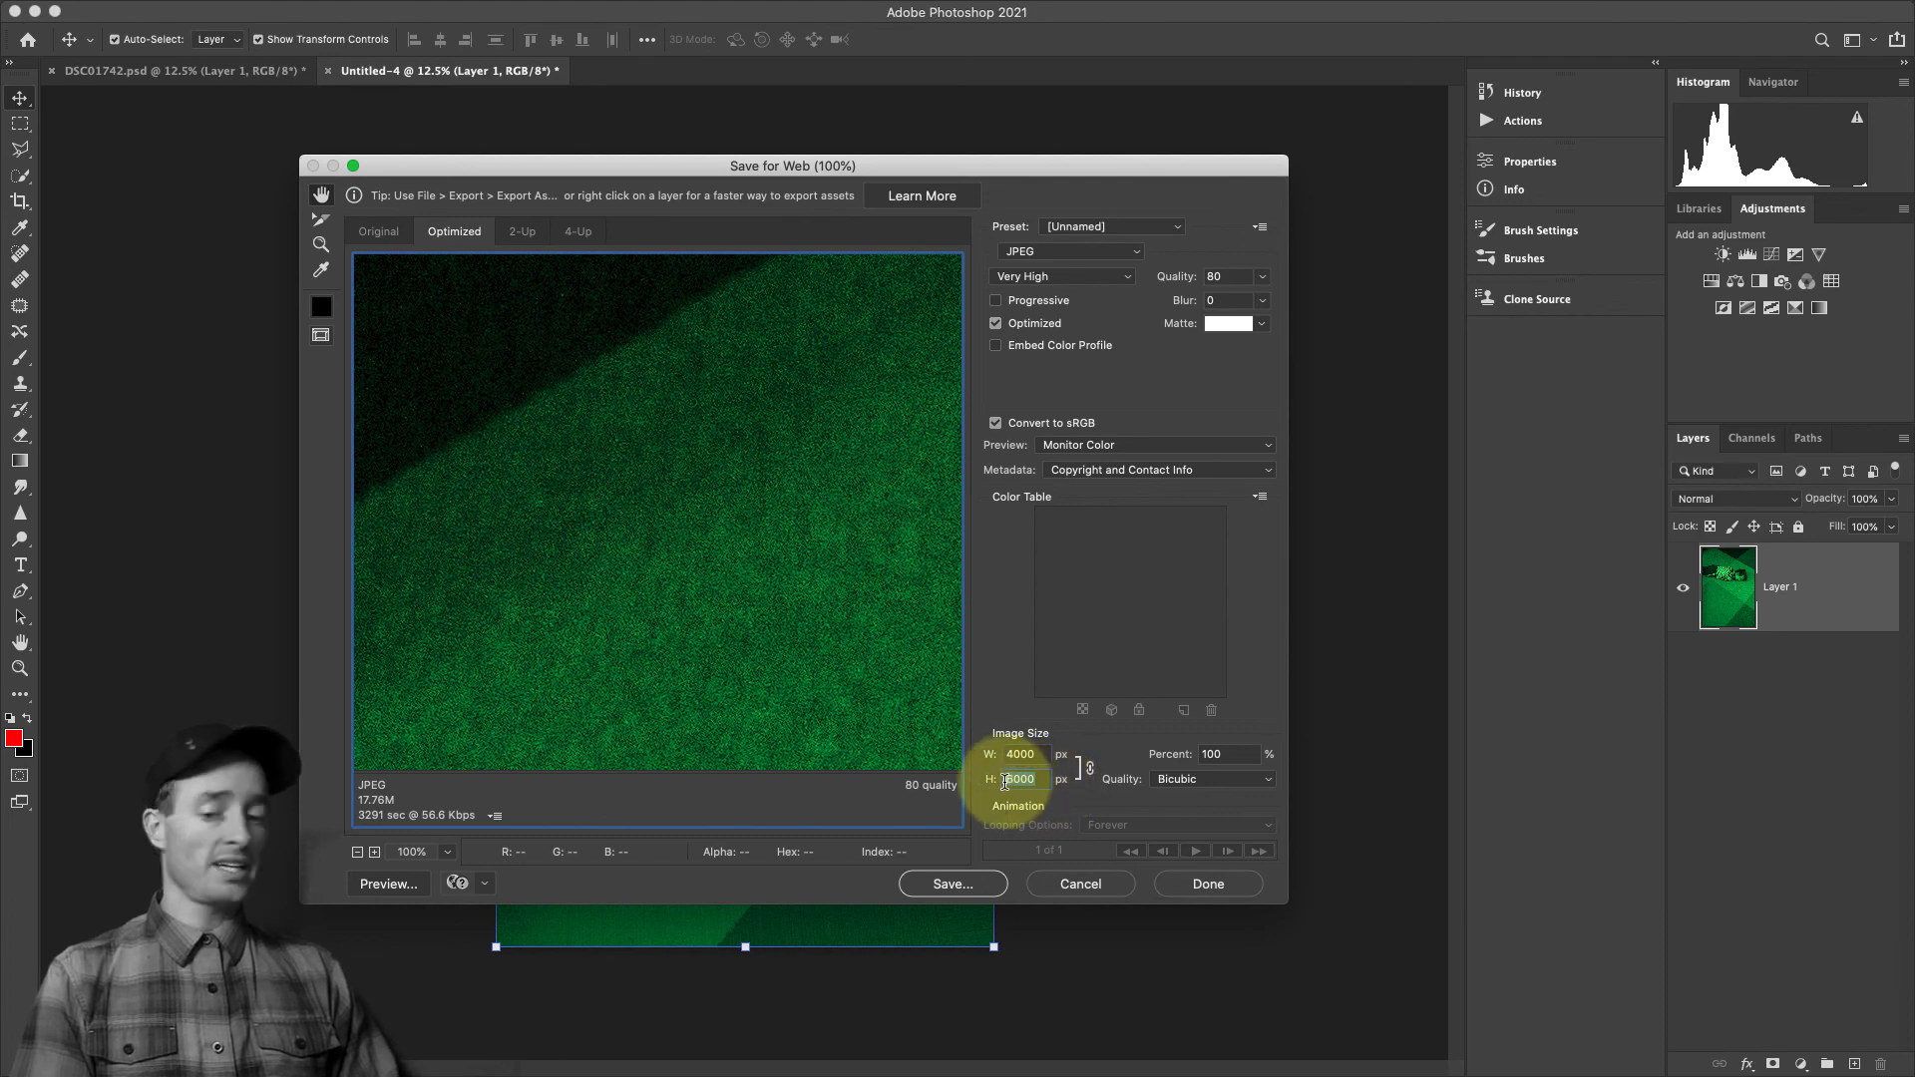
text(2000)
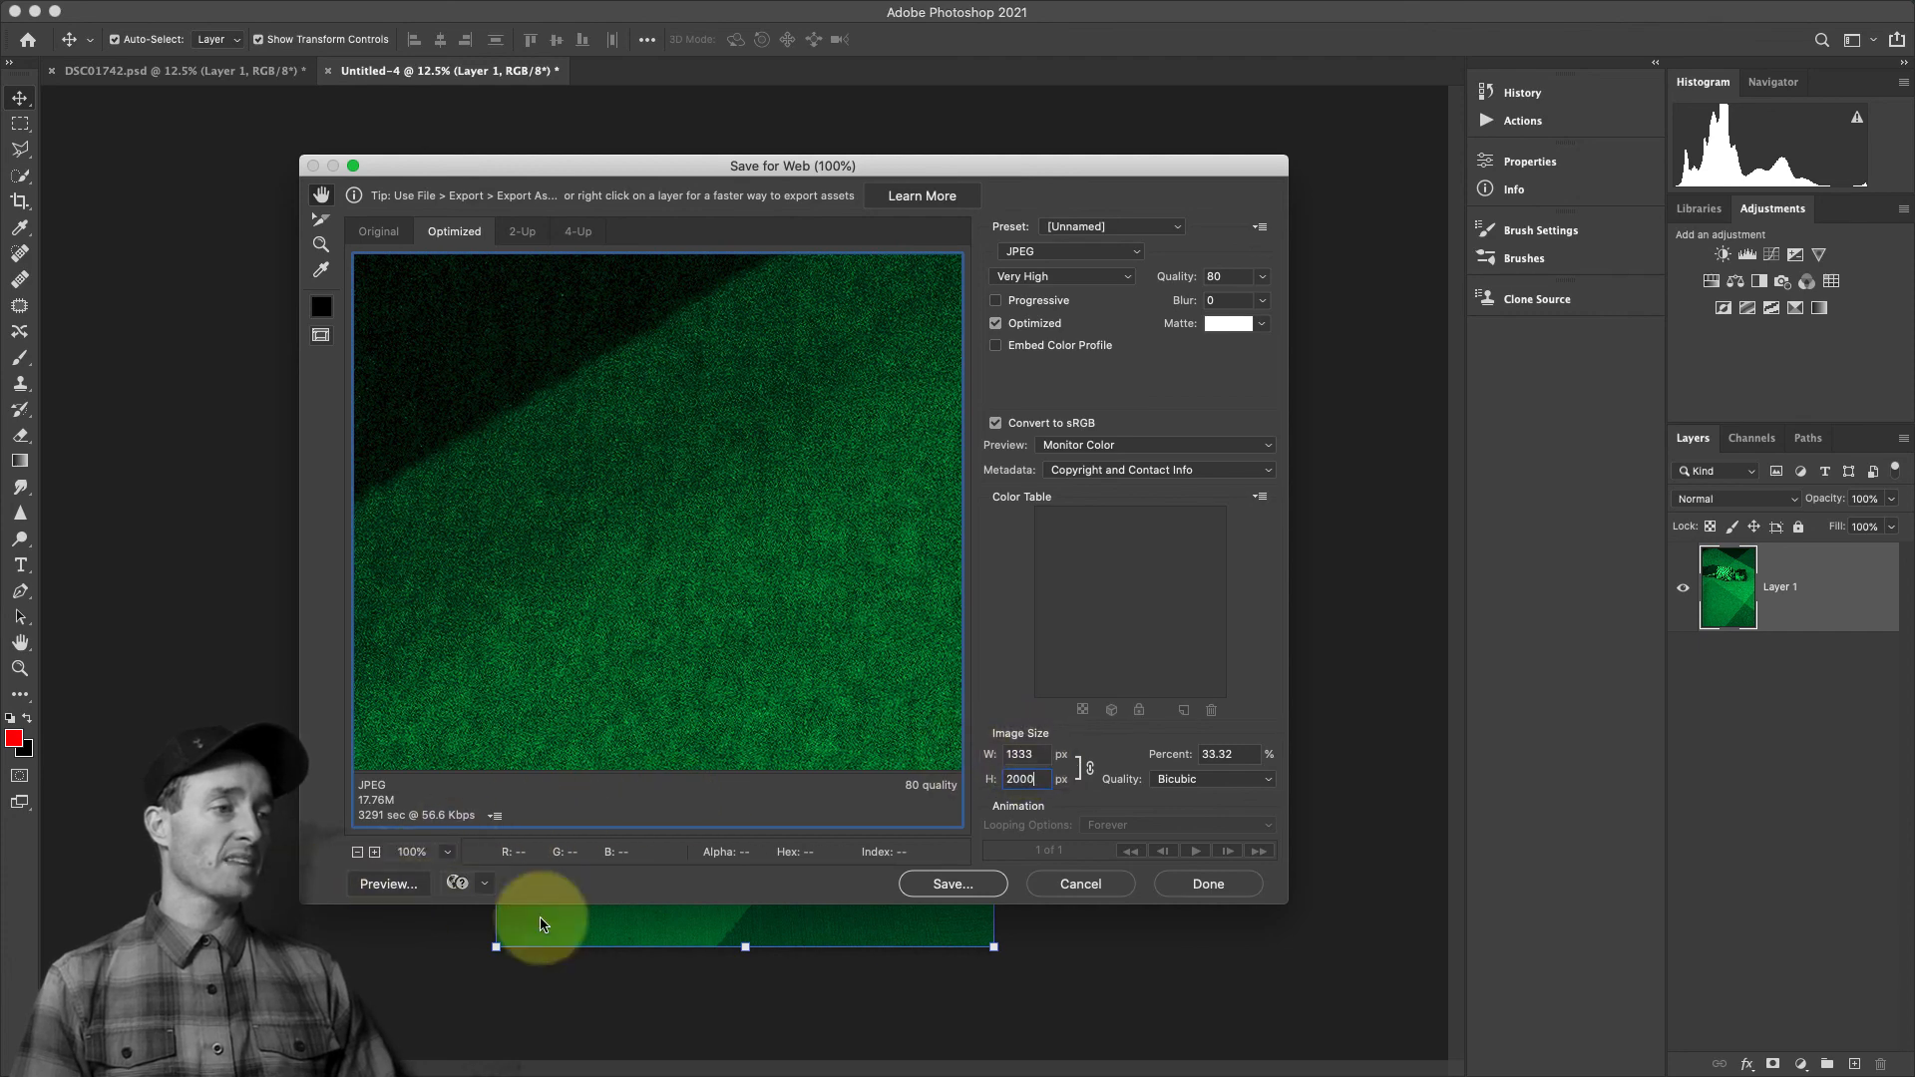
Start saving the optimized JPEG and choose the WEB JPG folder inside DEMO as its destination
click(961, 888)
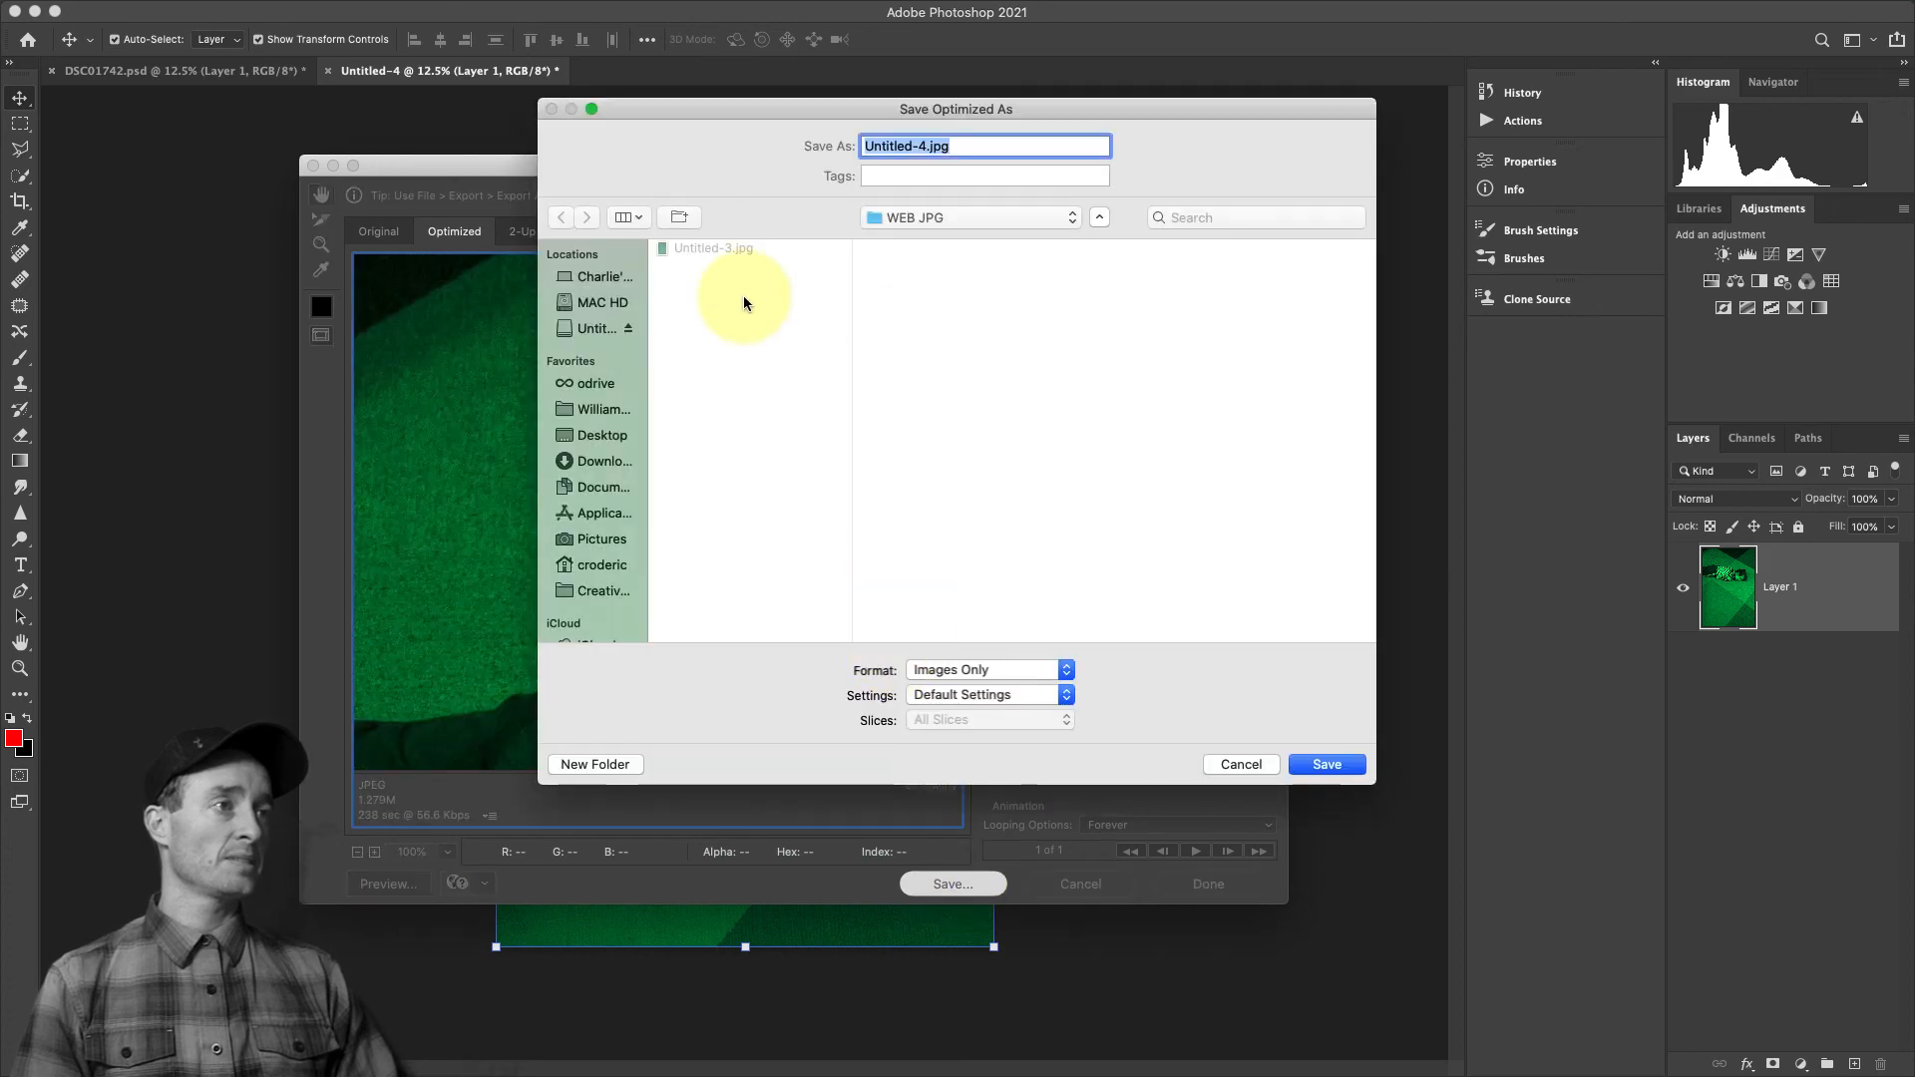
click(885, 217)
click(816, 399)
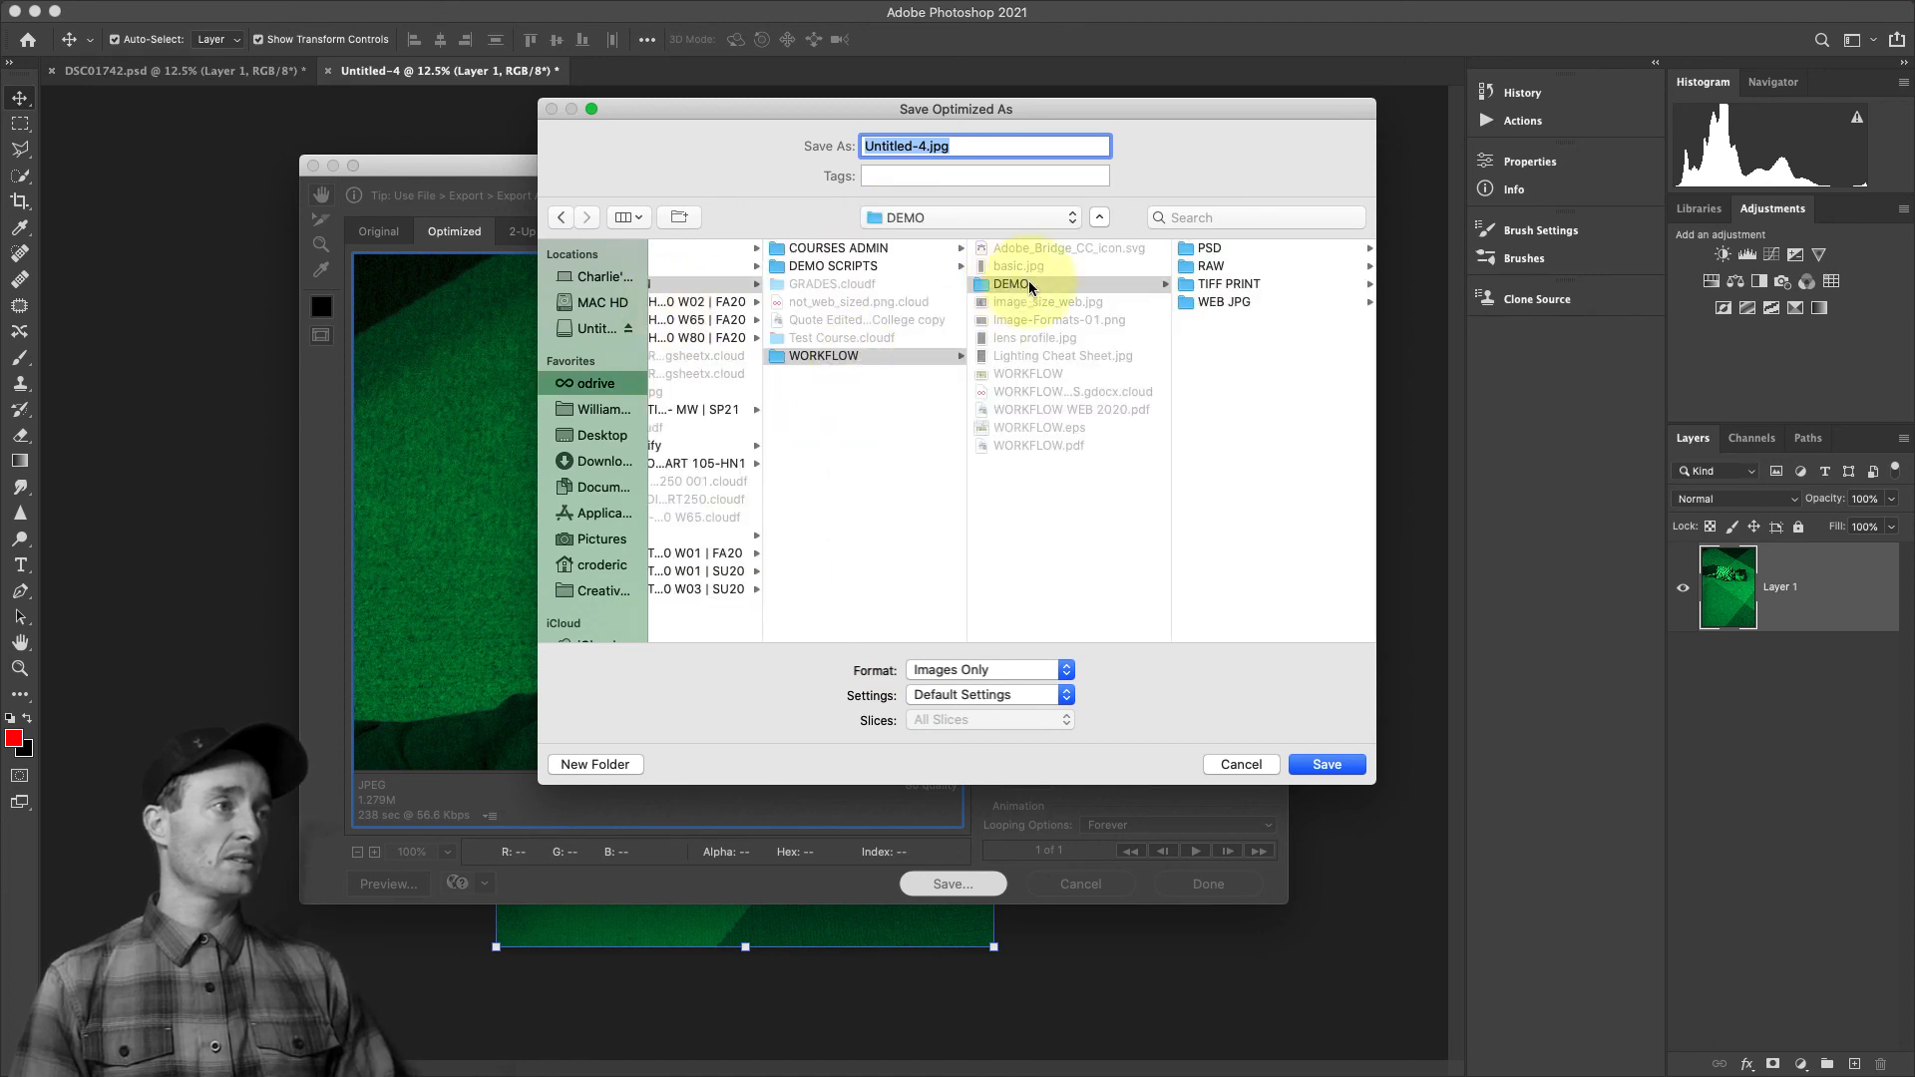
click(1243, 303)
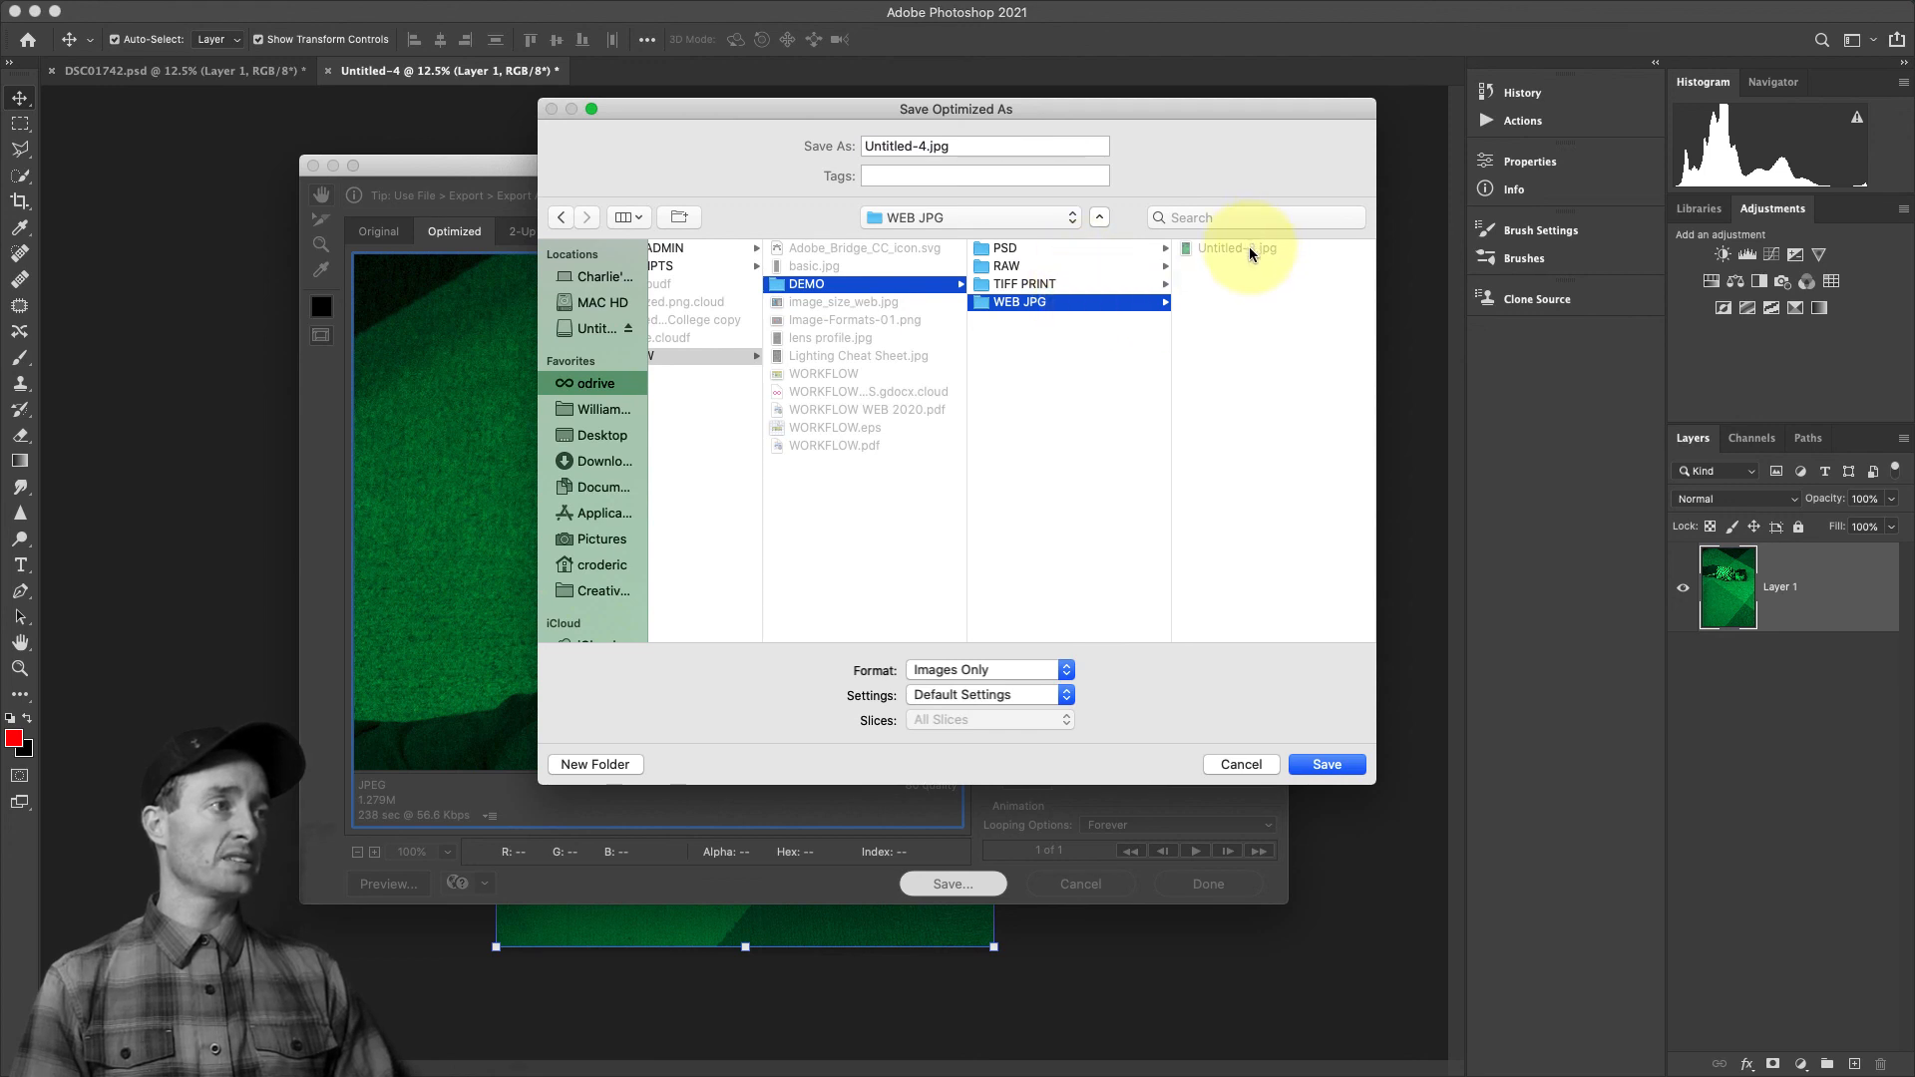
Name the JPEG Untitled-3.jpg and save it, replacing the existing file of that name
click(926, 146)
key(BackSpace)
text(3)
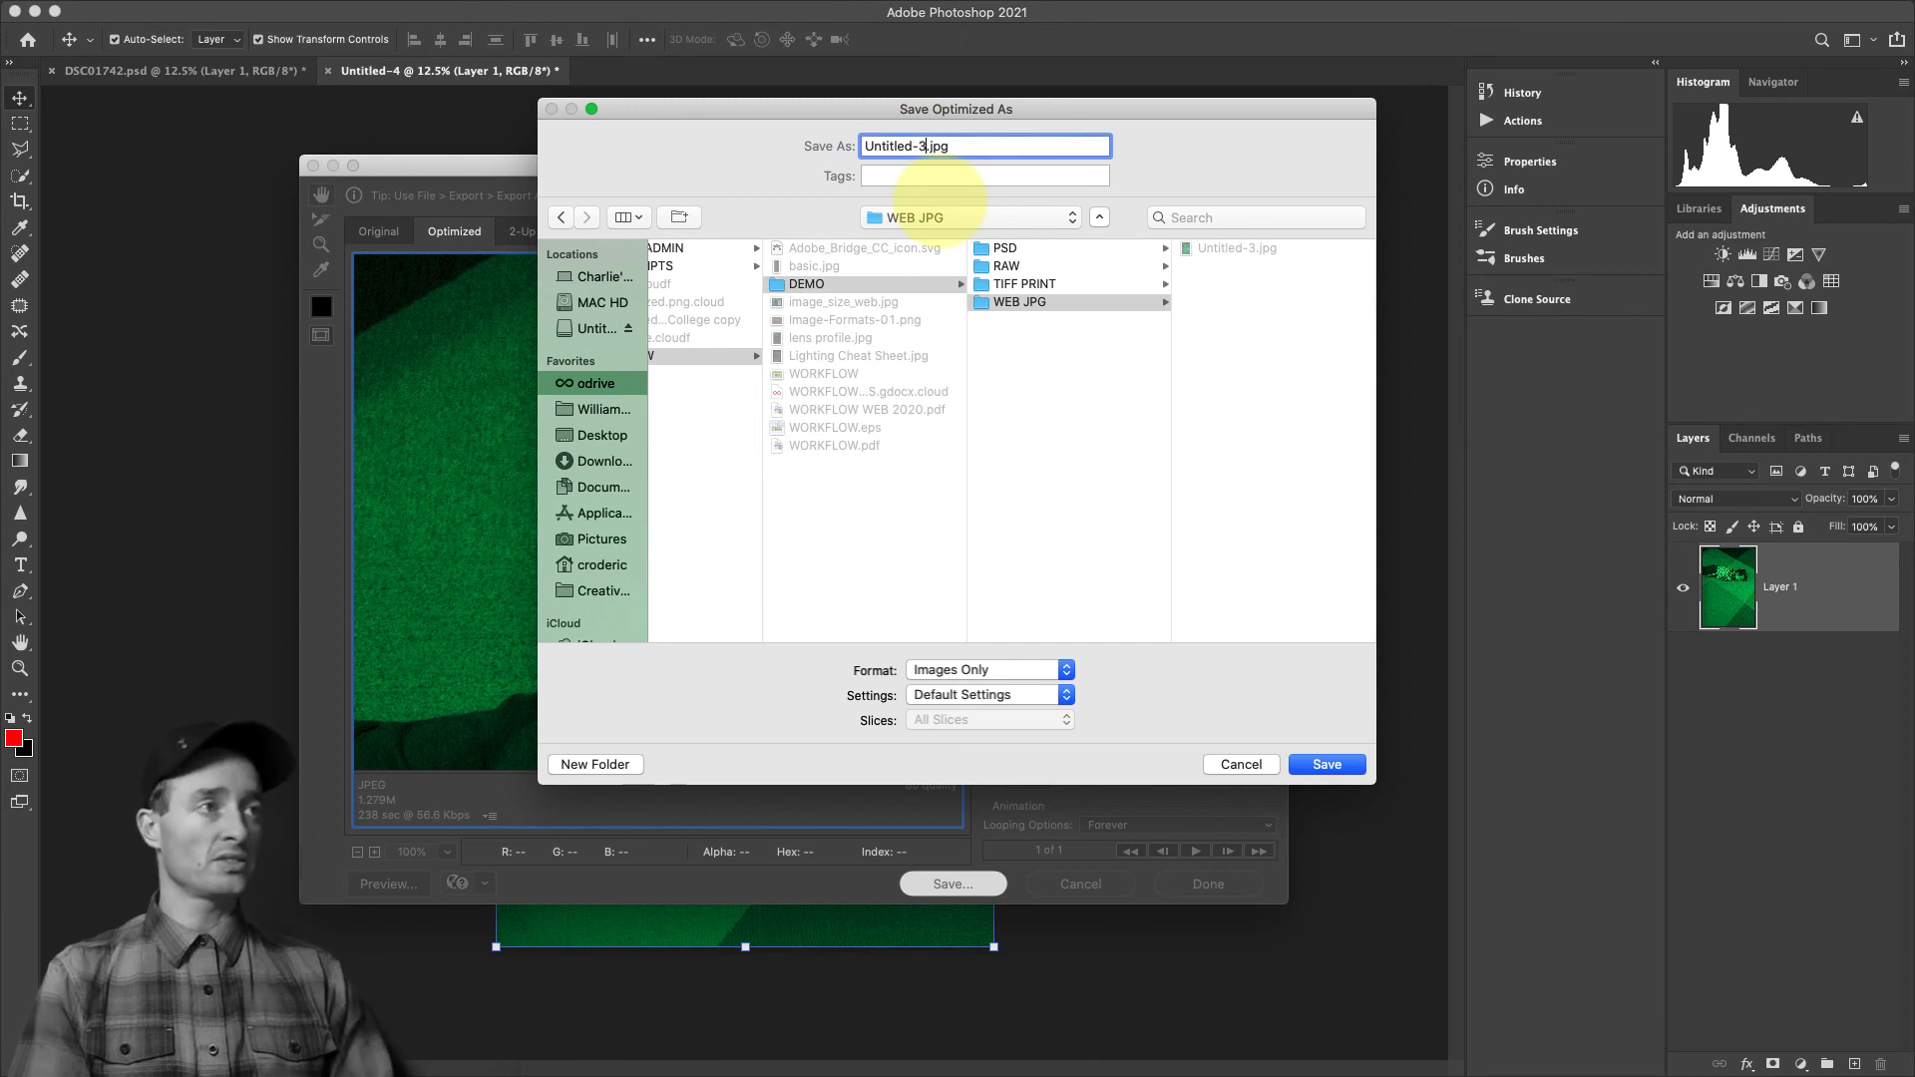
click(1327, 764)
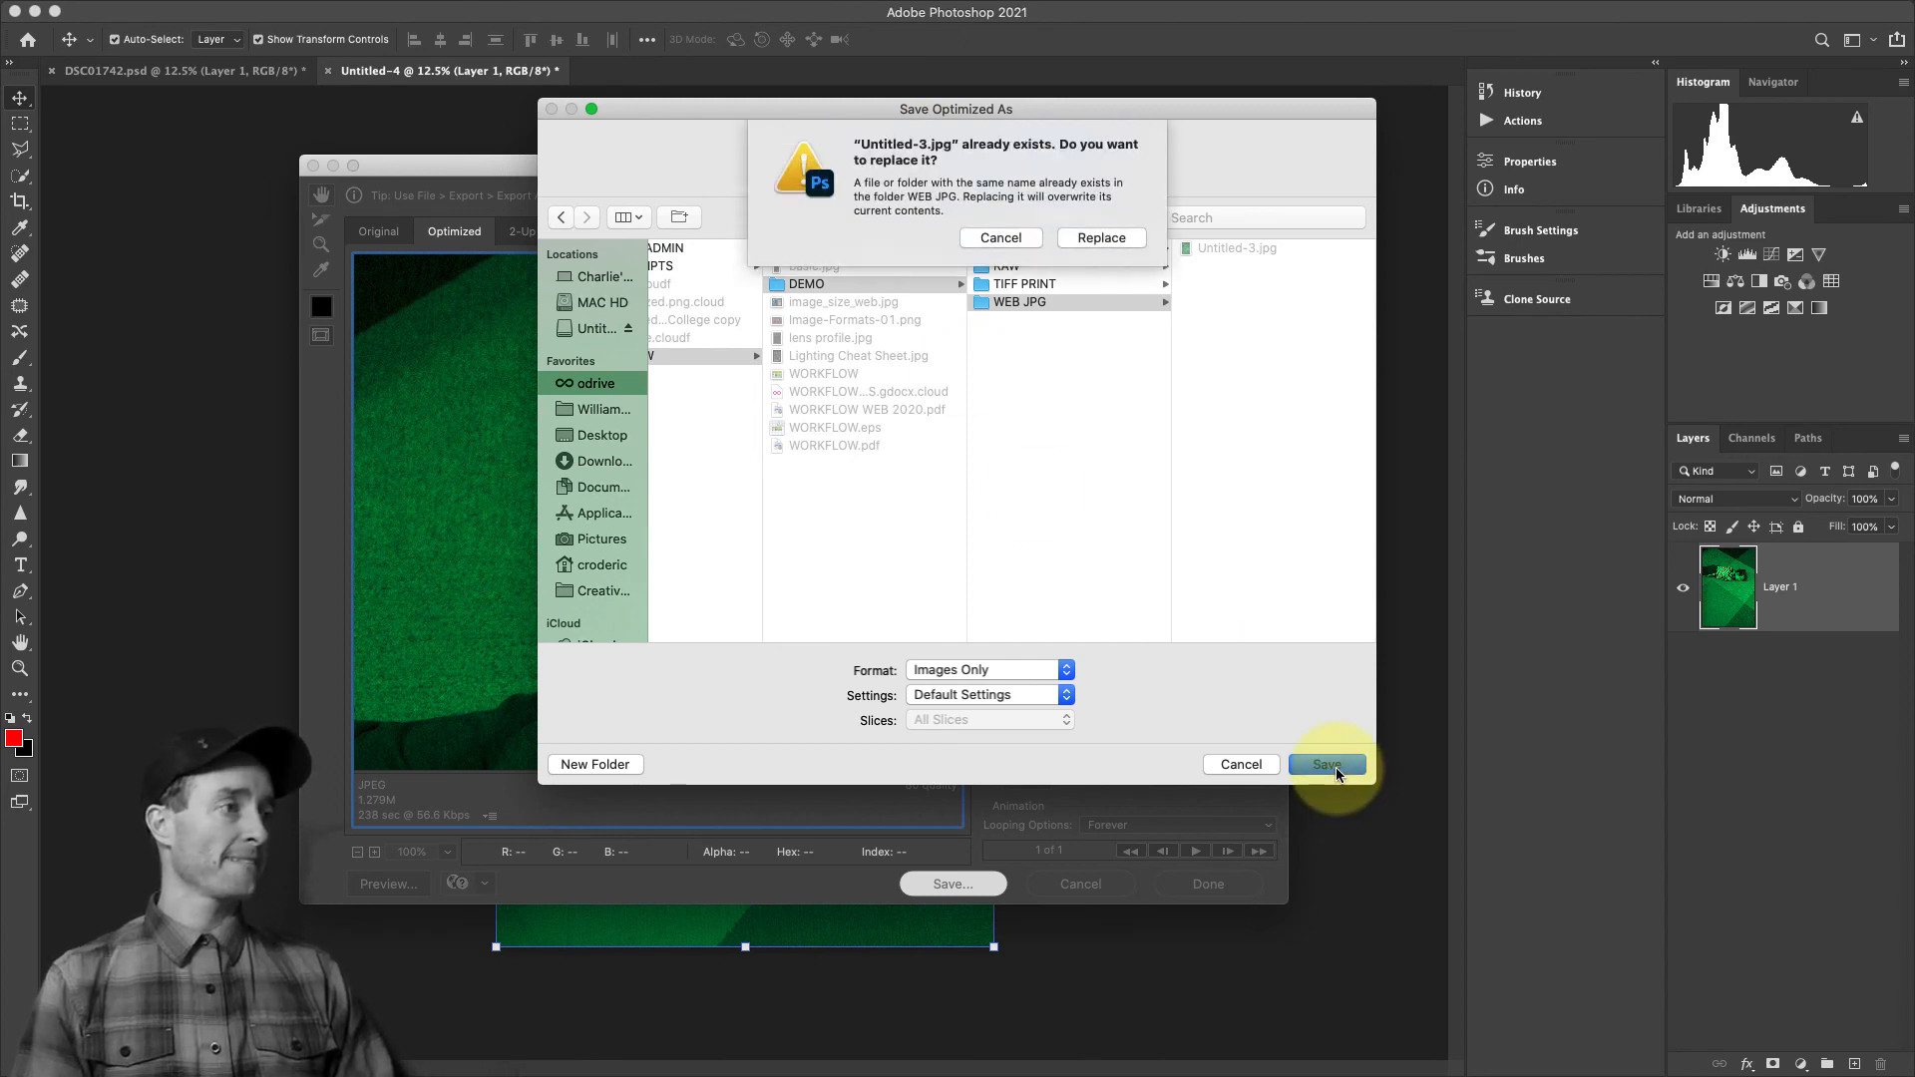
click(1105, 235)
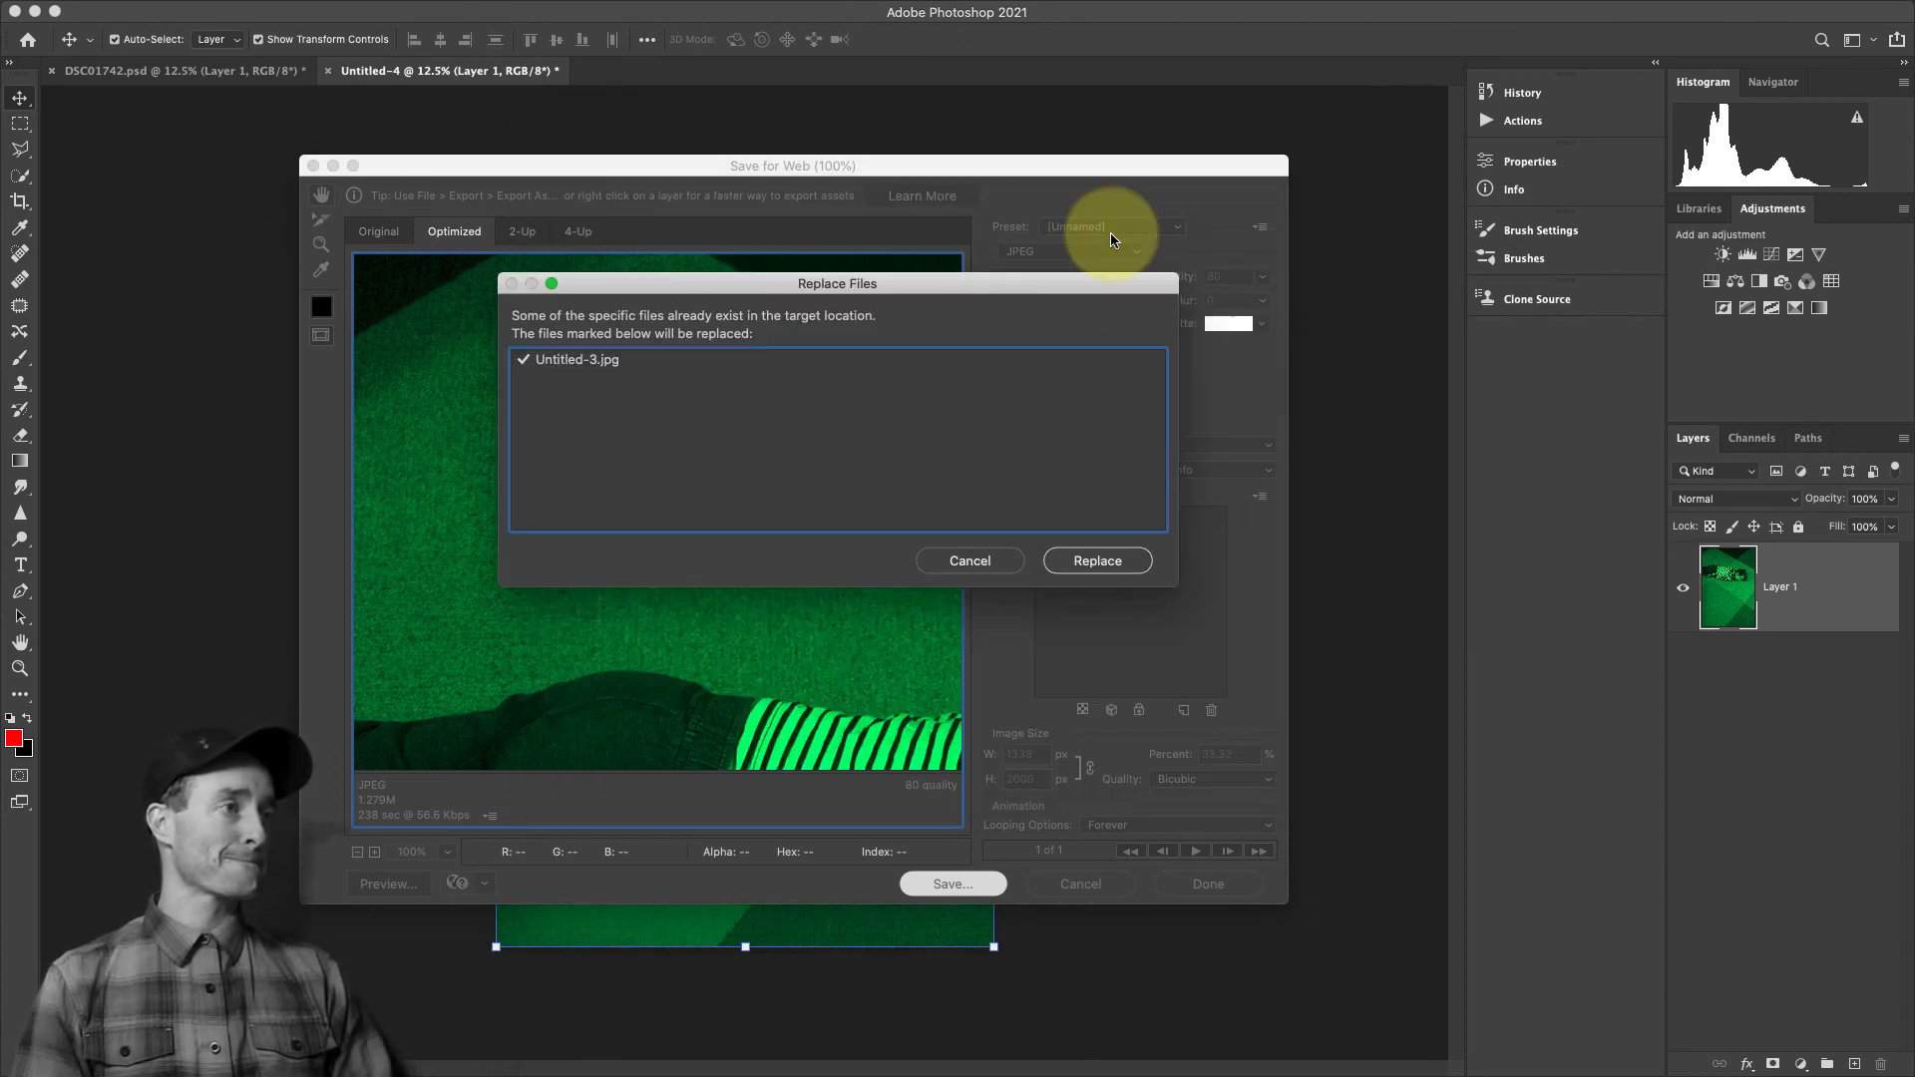
click(1105, 560)
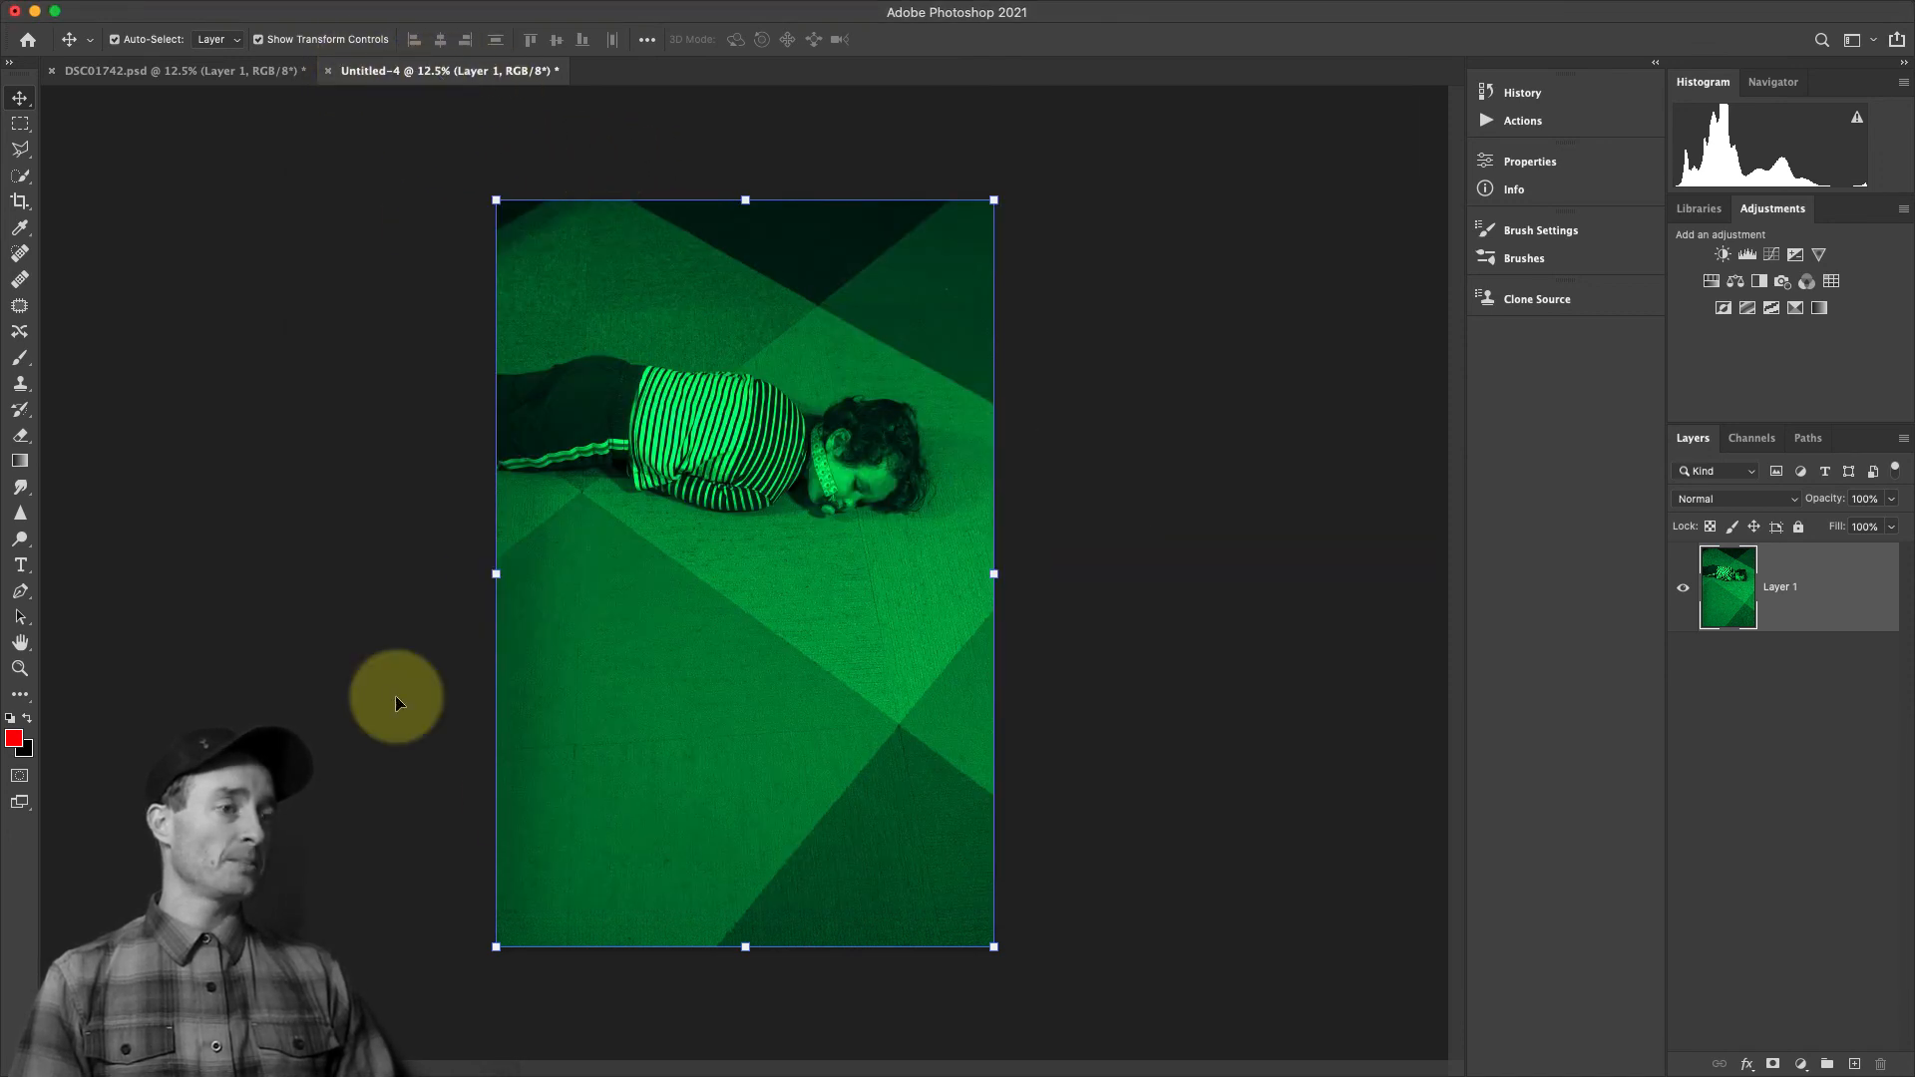
Switch to Finder and select Untitled-3.jpg in the WEB JPG folder to check its file details
click(391, 1049)
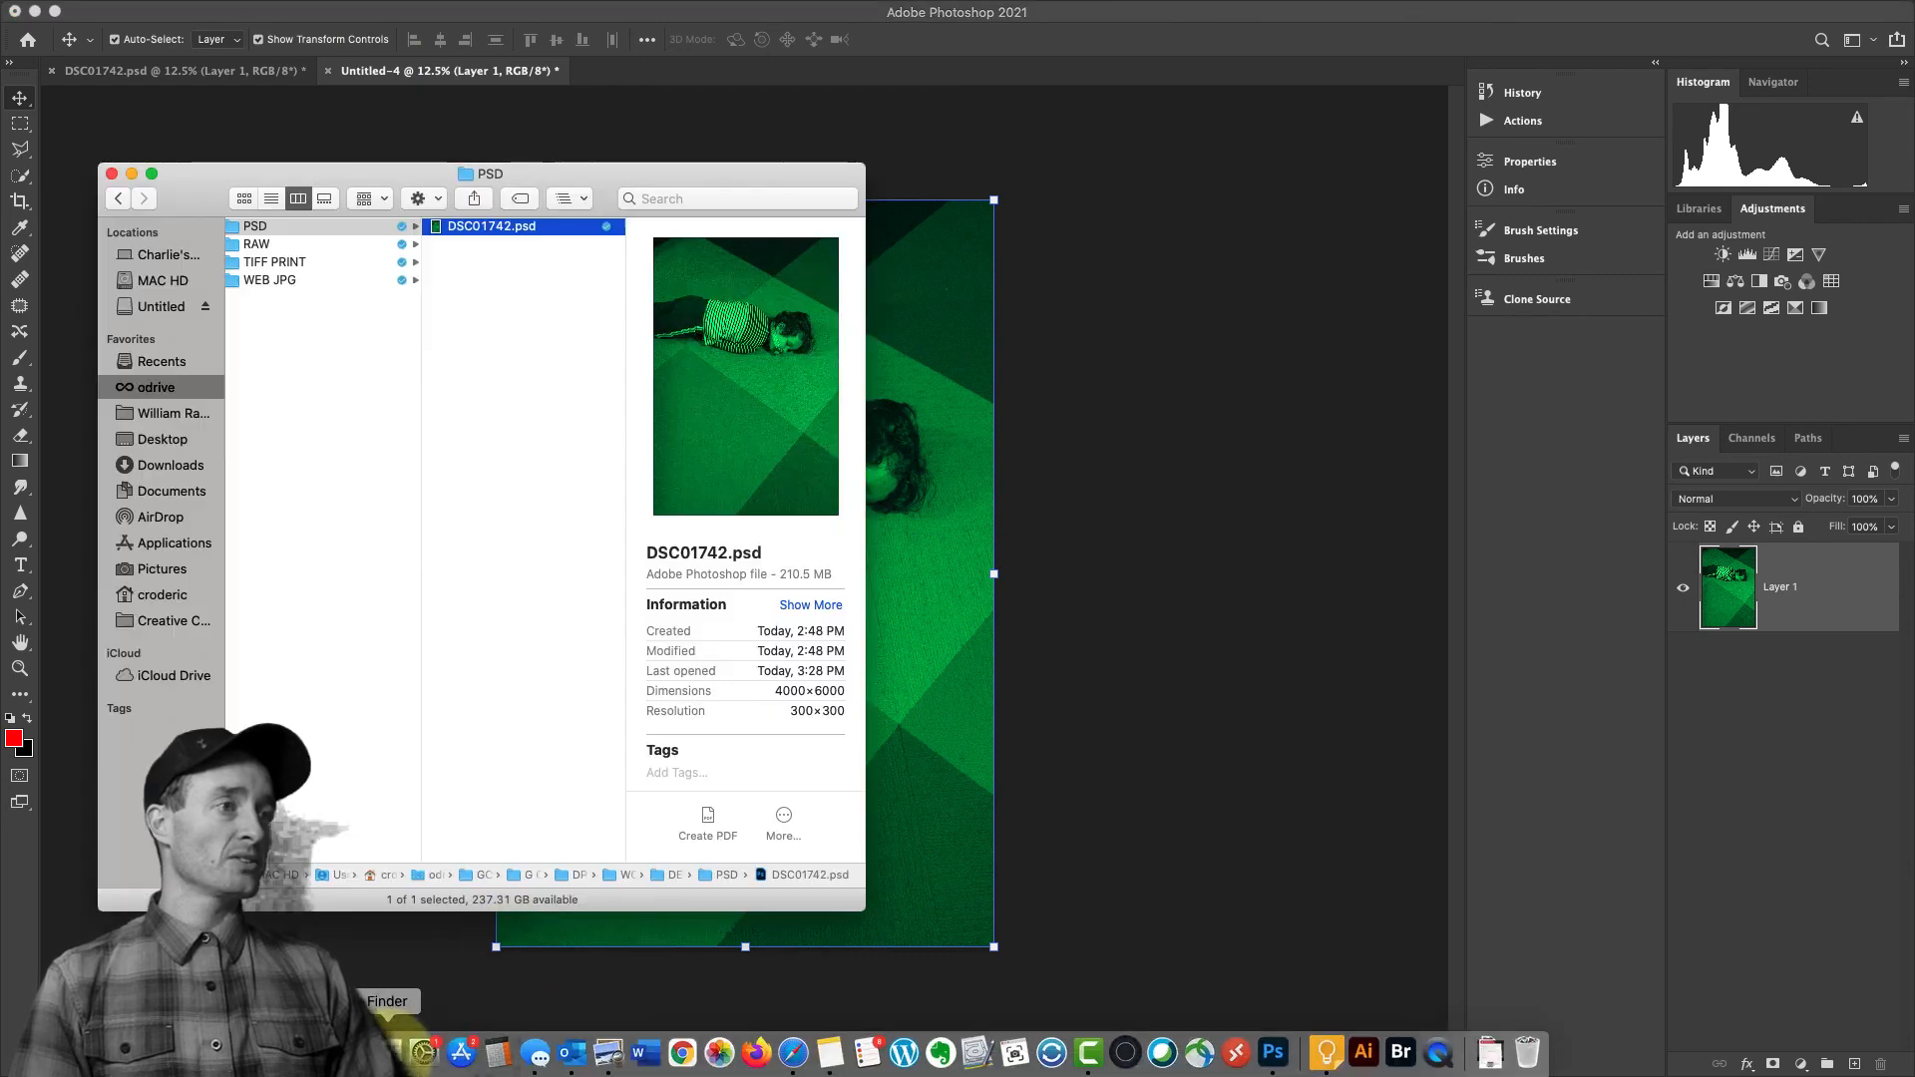
click(367, 282)
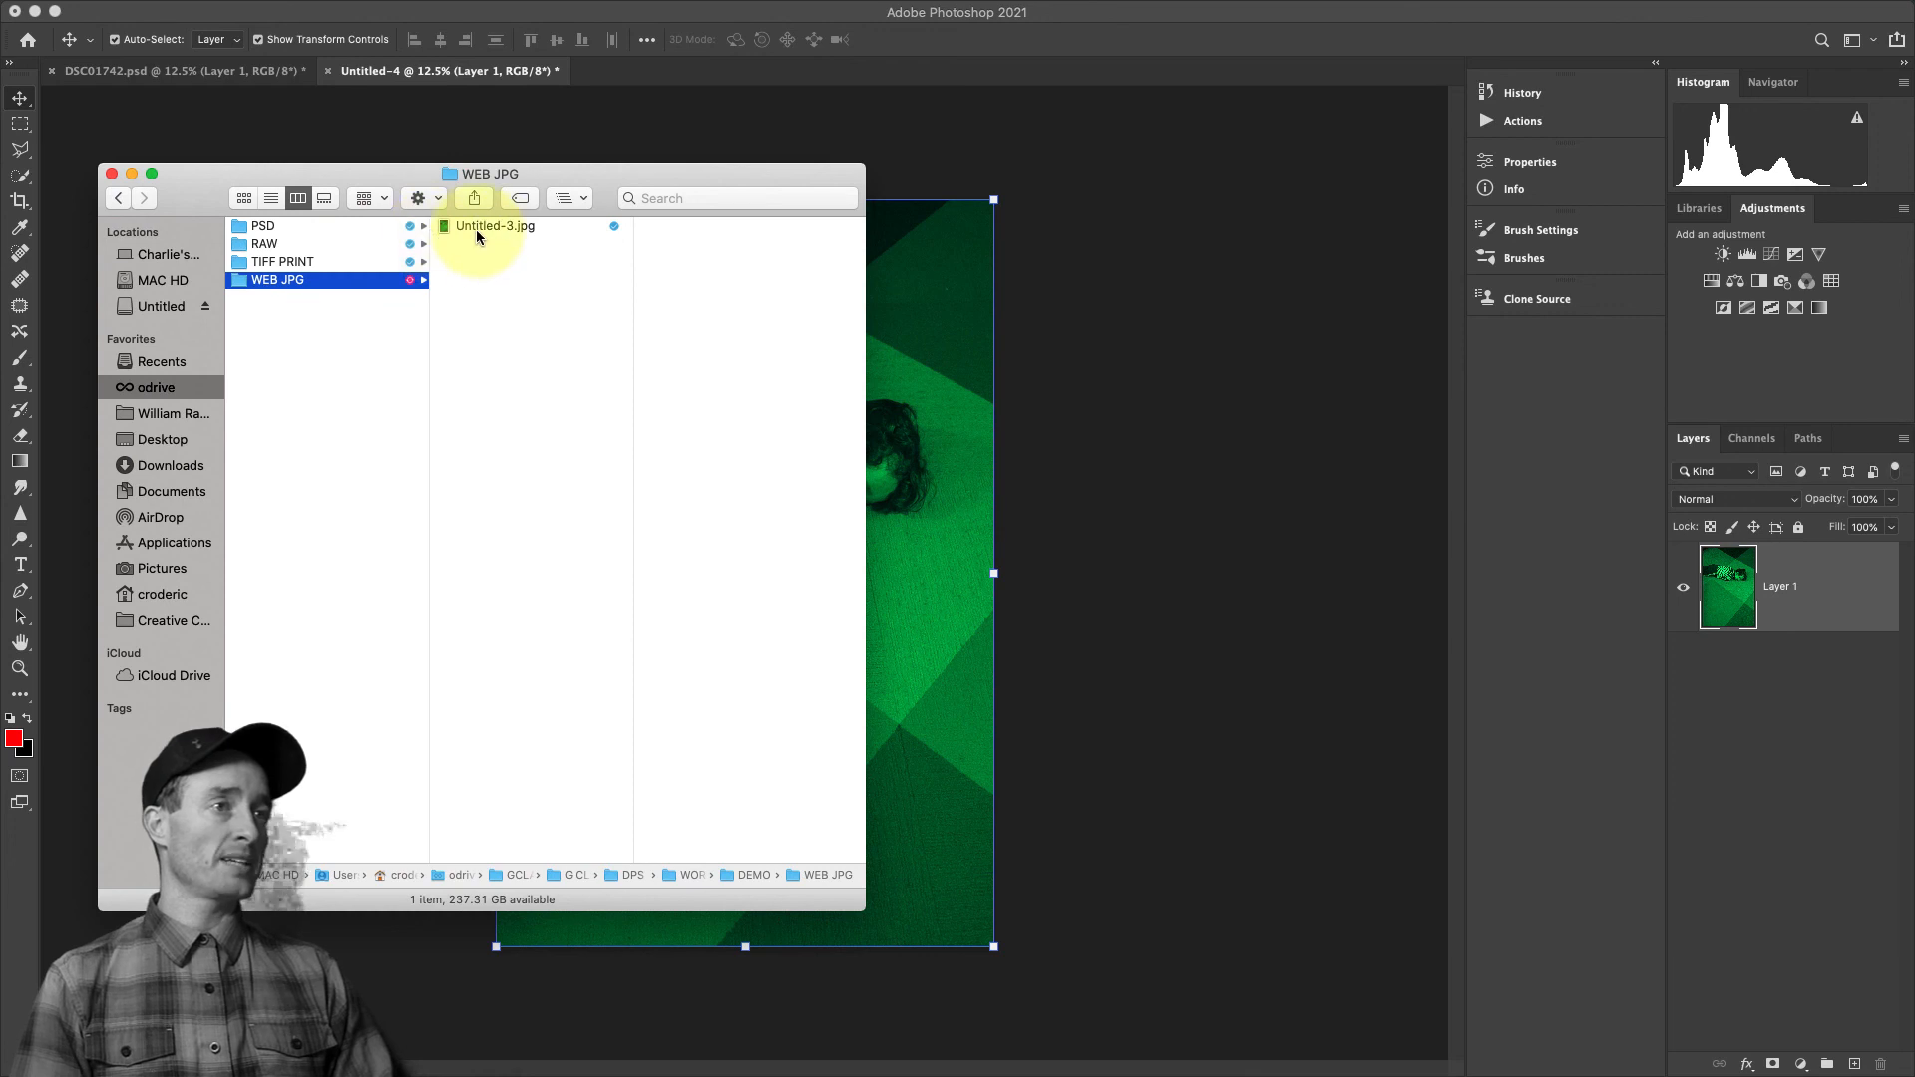
click(475, 229)
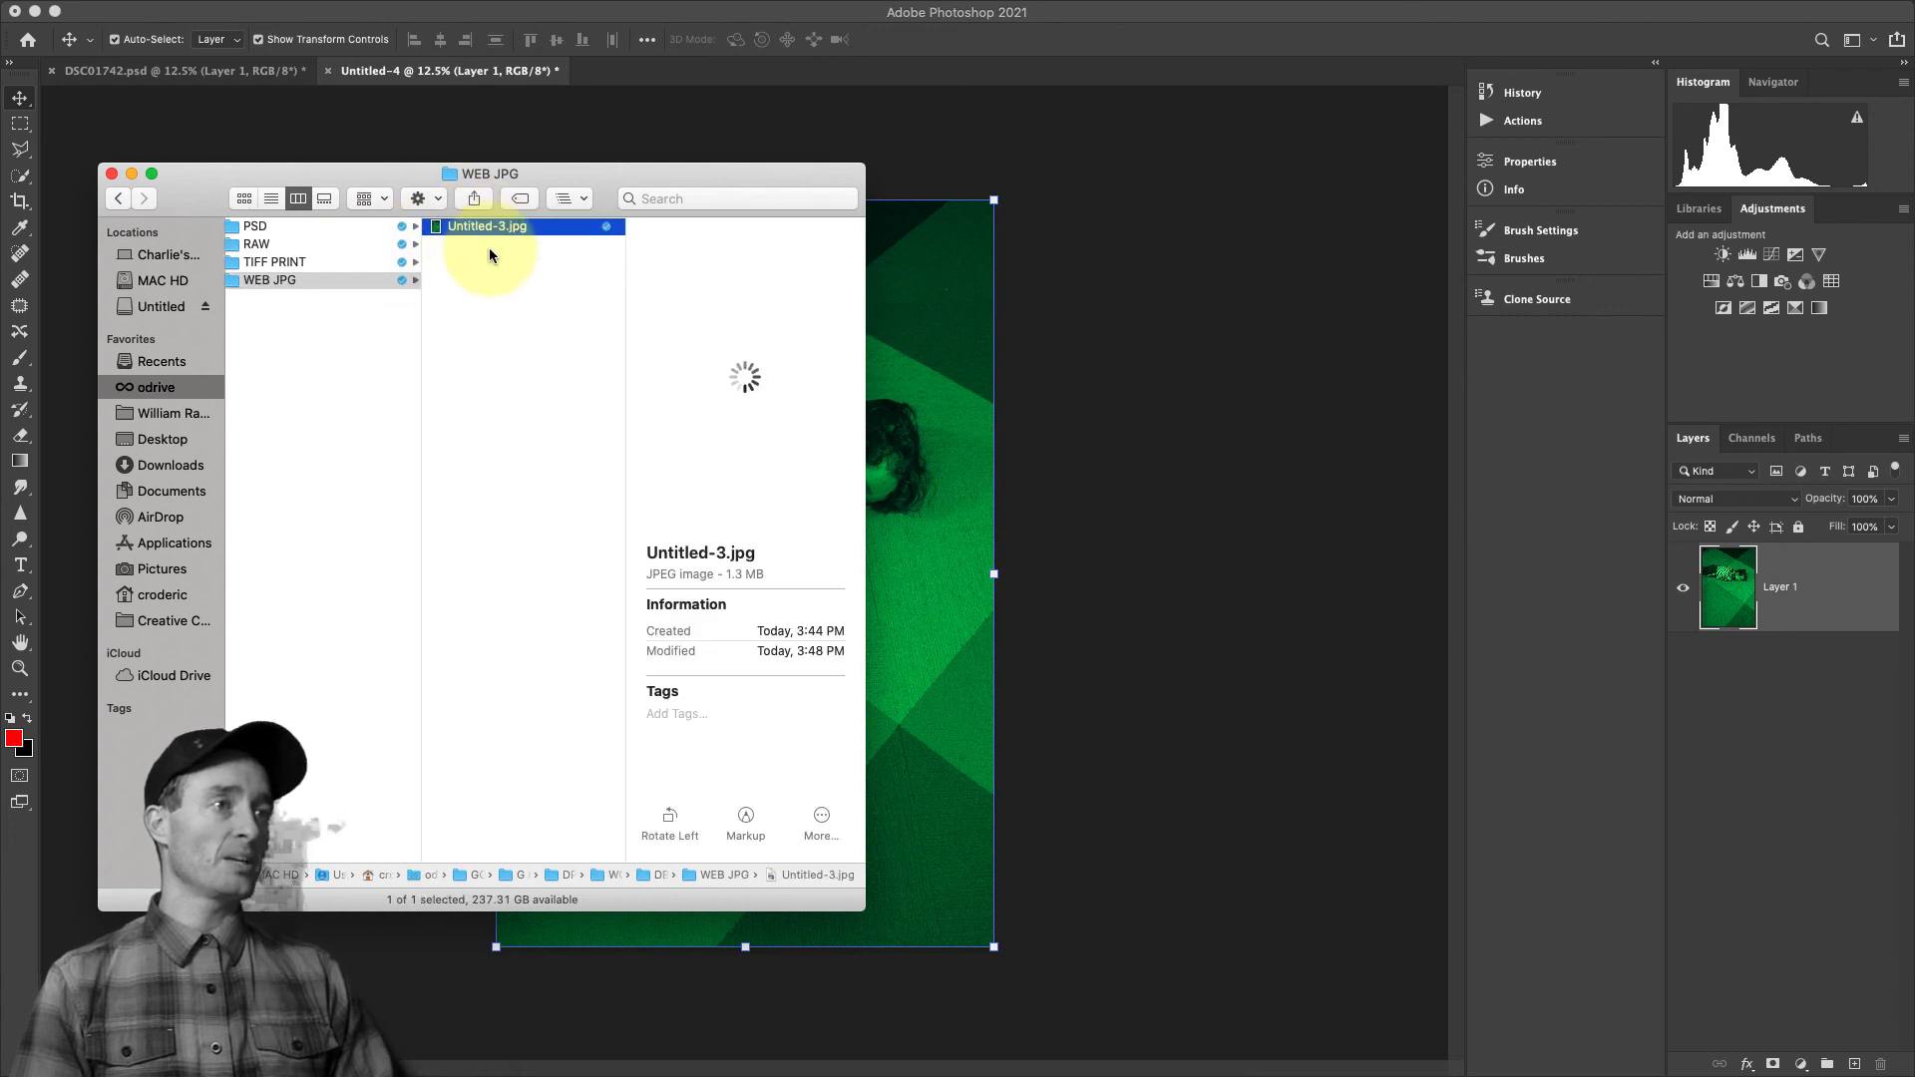